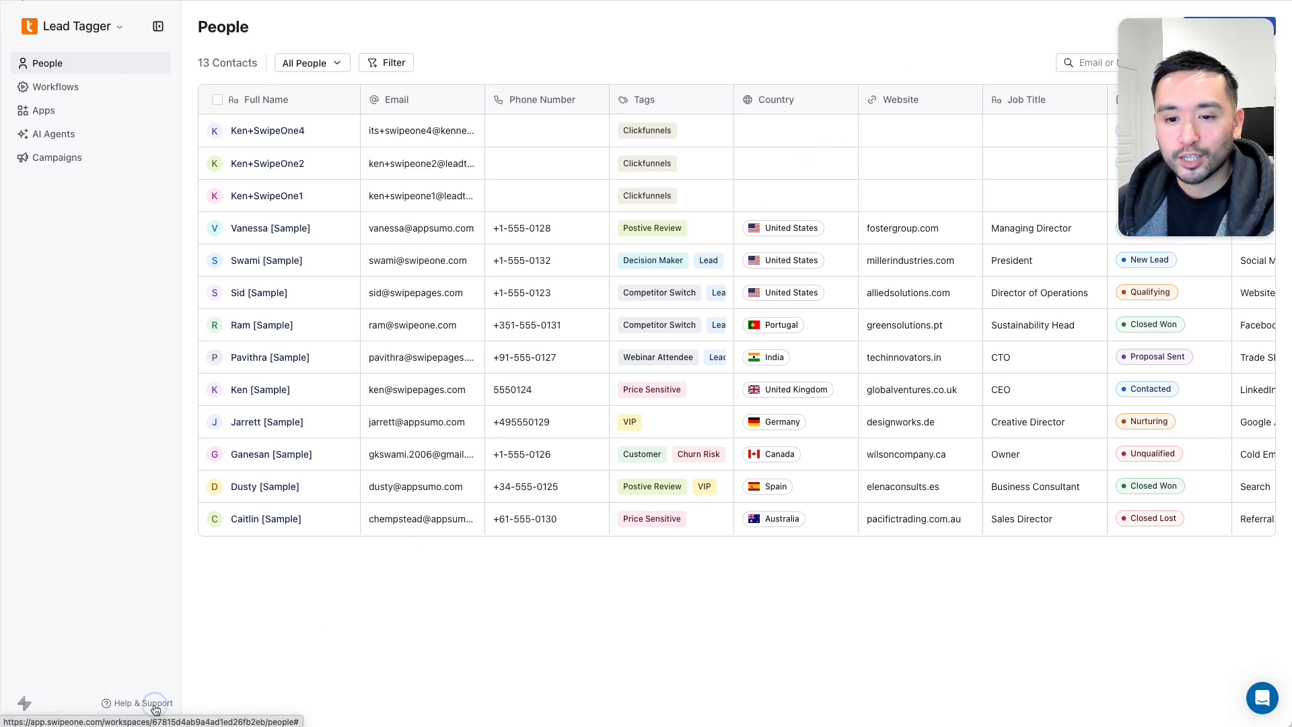
left_click(1152, 631)
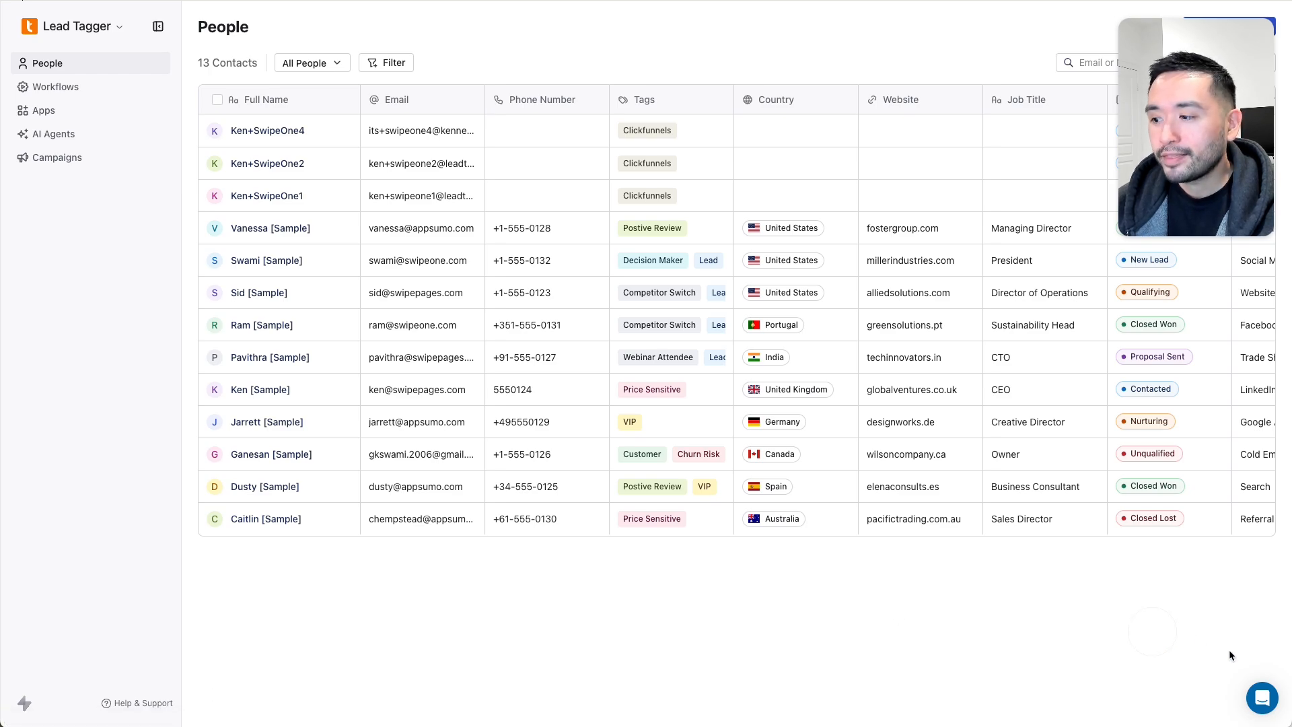
left_click(1264, 700)
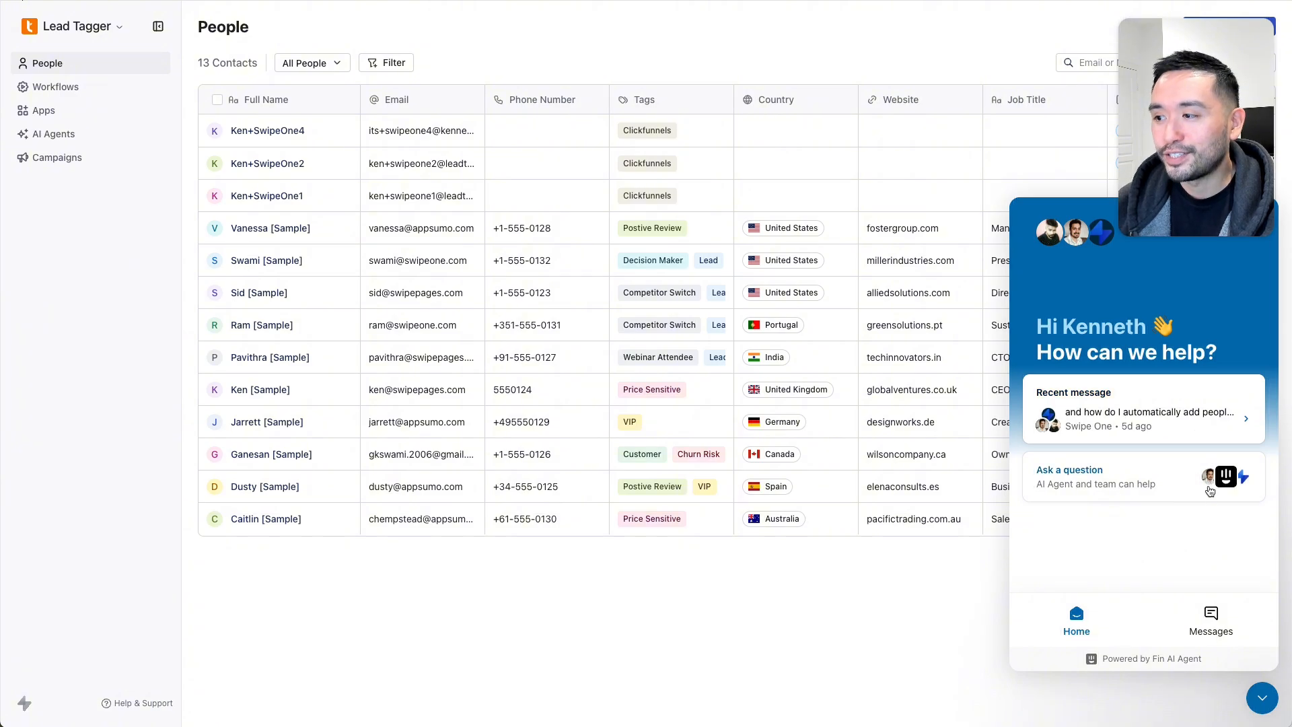
left_click(1262, 700)
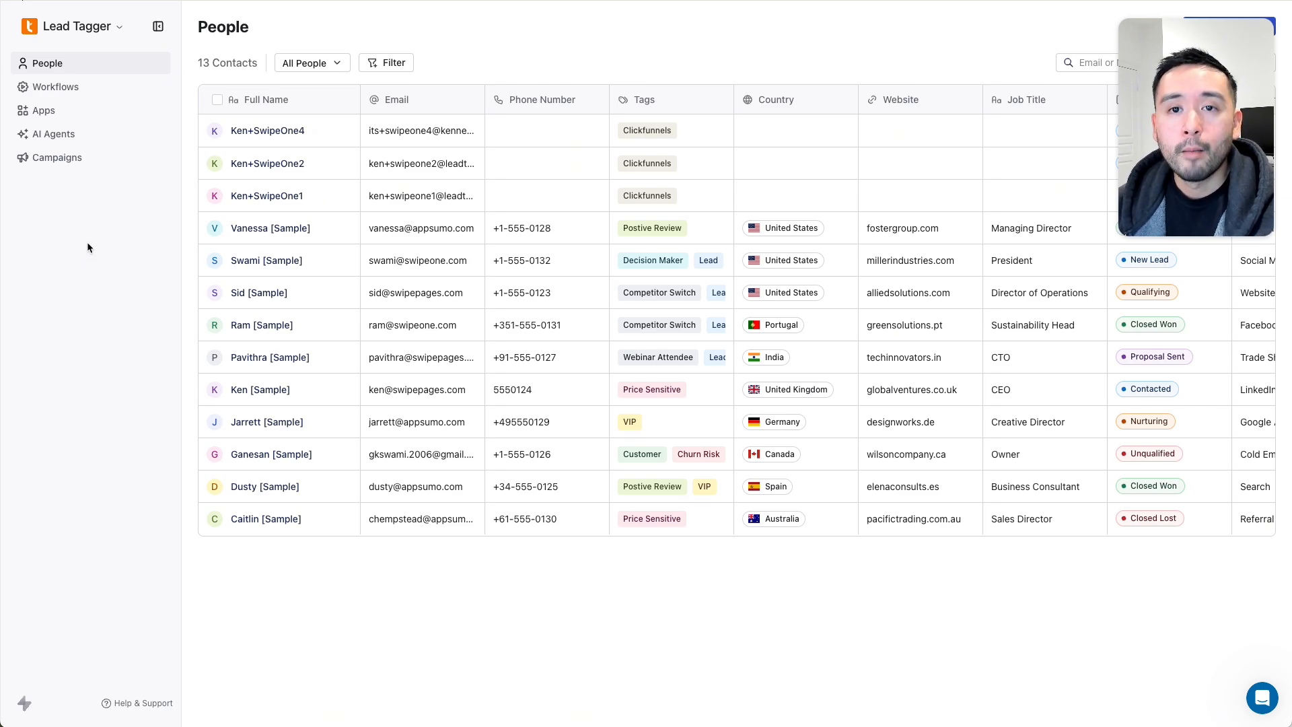
- Open the AI Agents page and scroll through the eight available agents
left_click(52, 139)
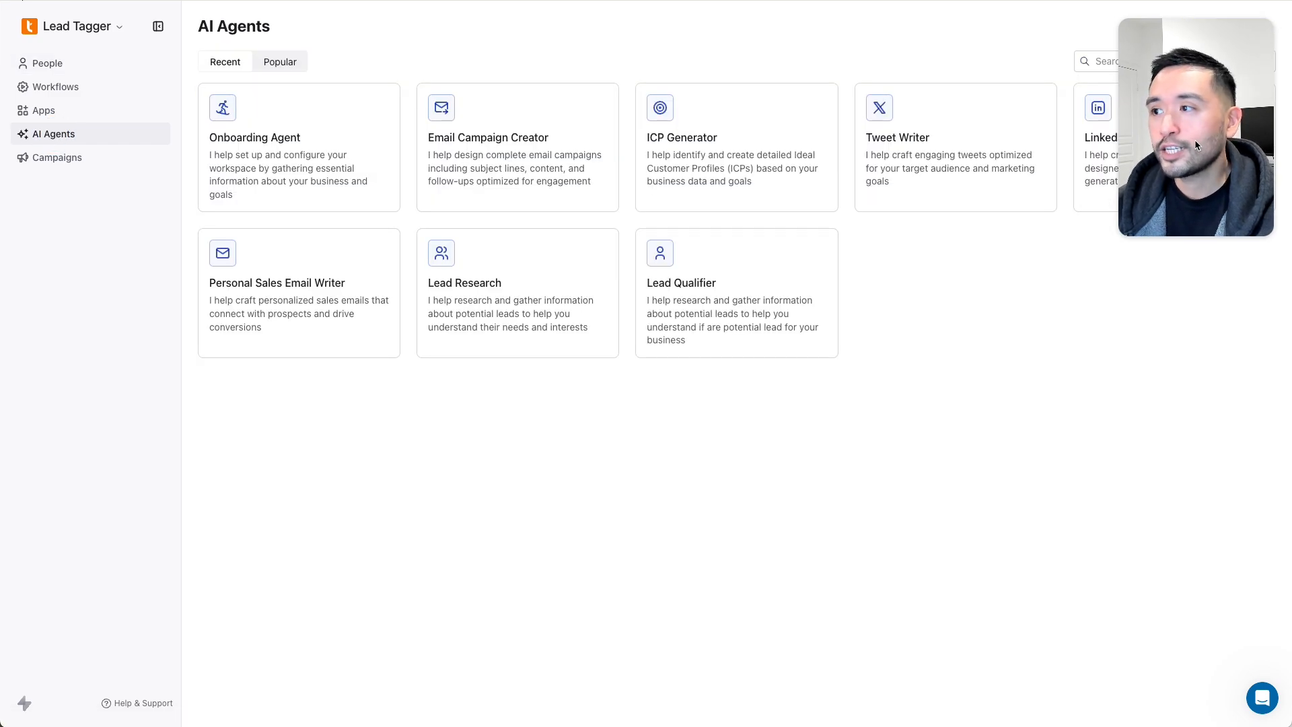
left_click_drag(1189, 118, 1188, 591)
left_click(864, 424)
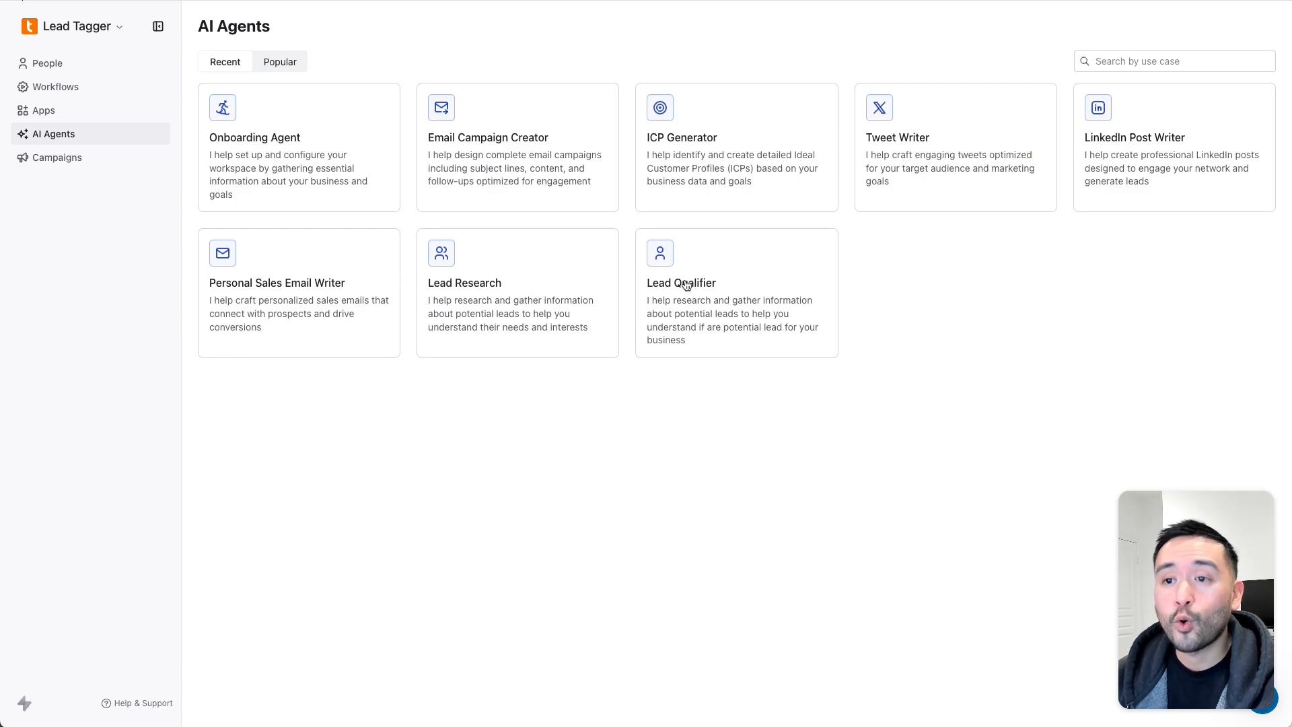
- Start a new Onboarding Agent job and read its greeting
left_click(286, 154)
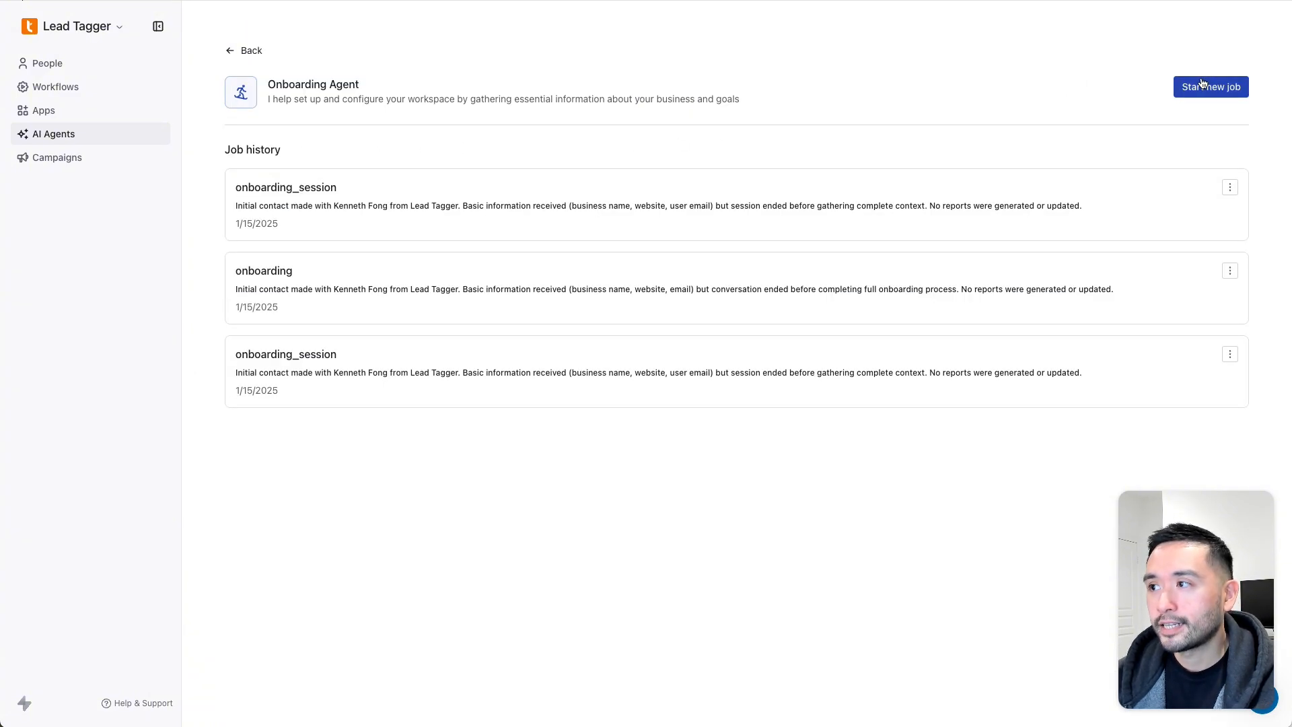
left_click(1204, 86)
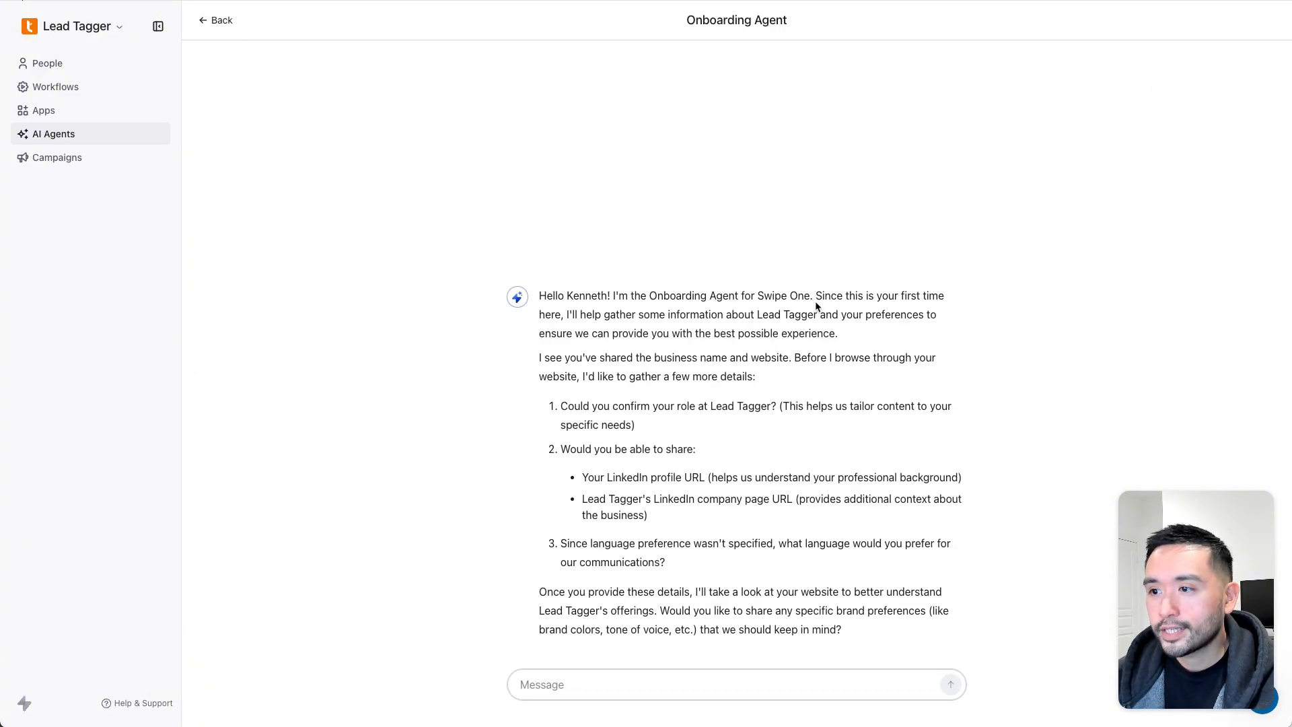
left_click_drag(832, 297, 625, 572)
left_click(619, 575)
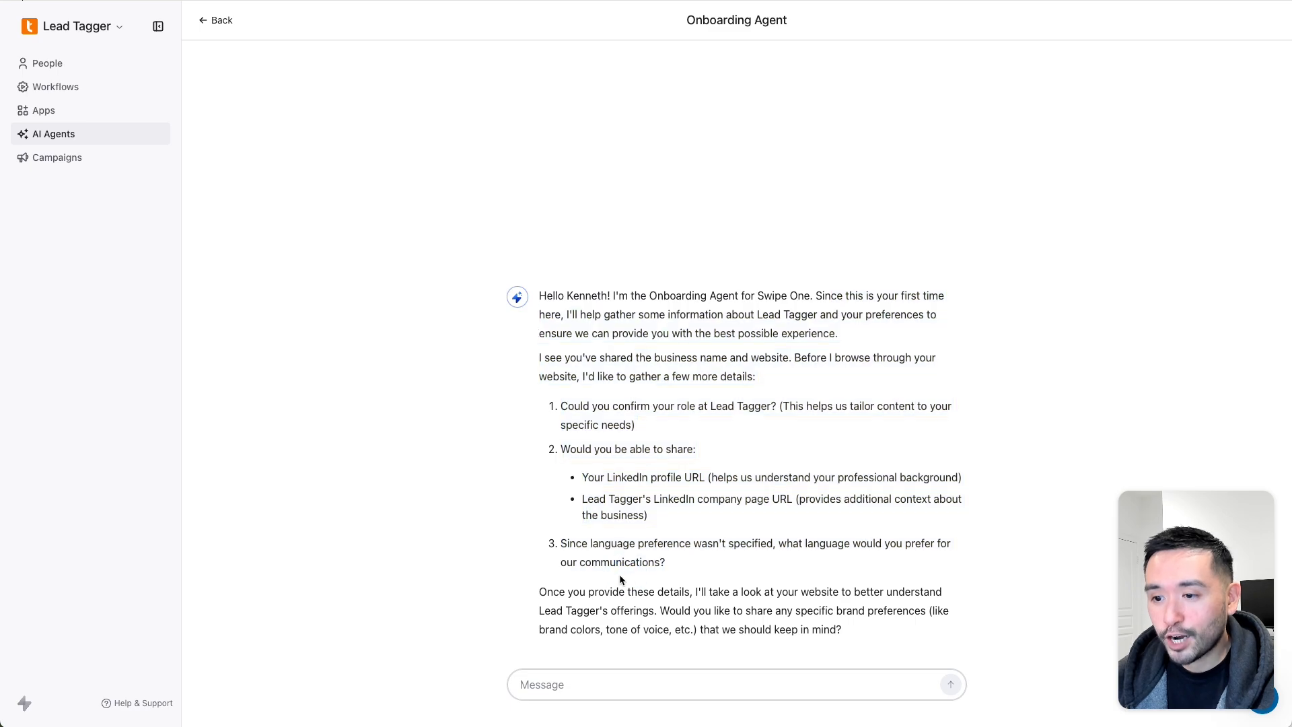
- Paste and send the reply with the owner role, LinkedIn URLs and English as language
left_click(553, 679)
type("I am the owner of Lead Tagger. https://www.linkedin.com/in/itskenfong/; https://www.linkedin.com/company/lead-tagger/; let")
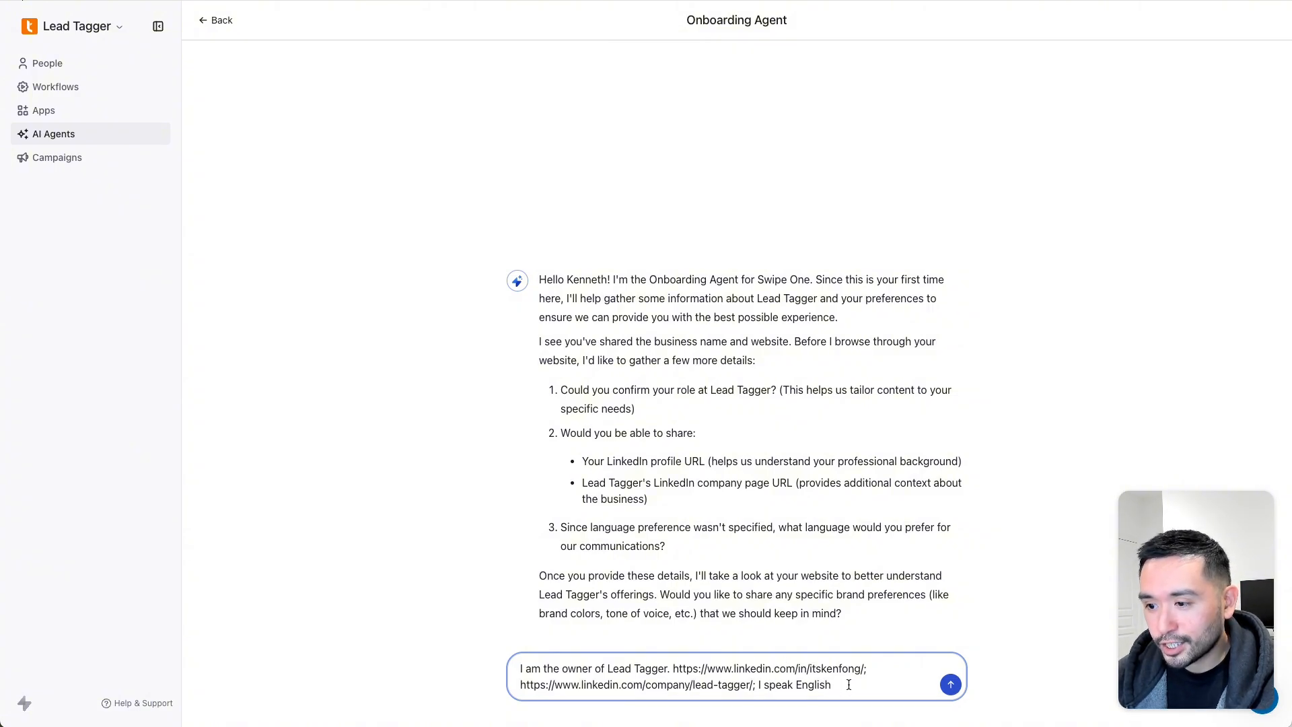
left_click(949, 685)
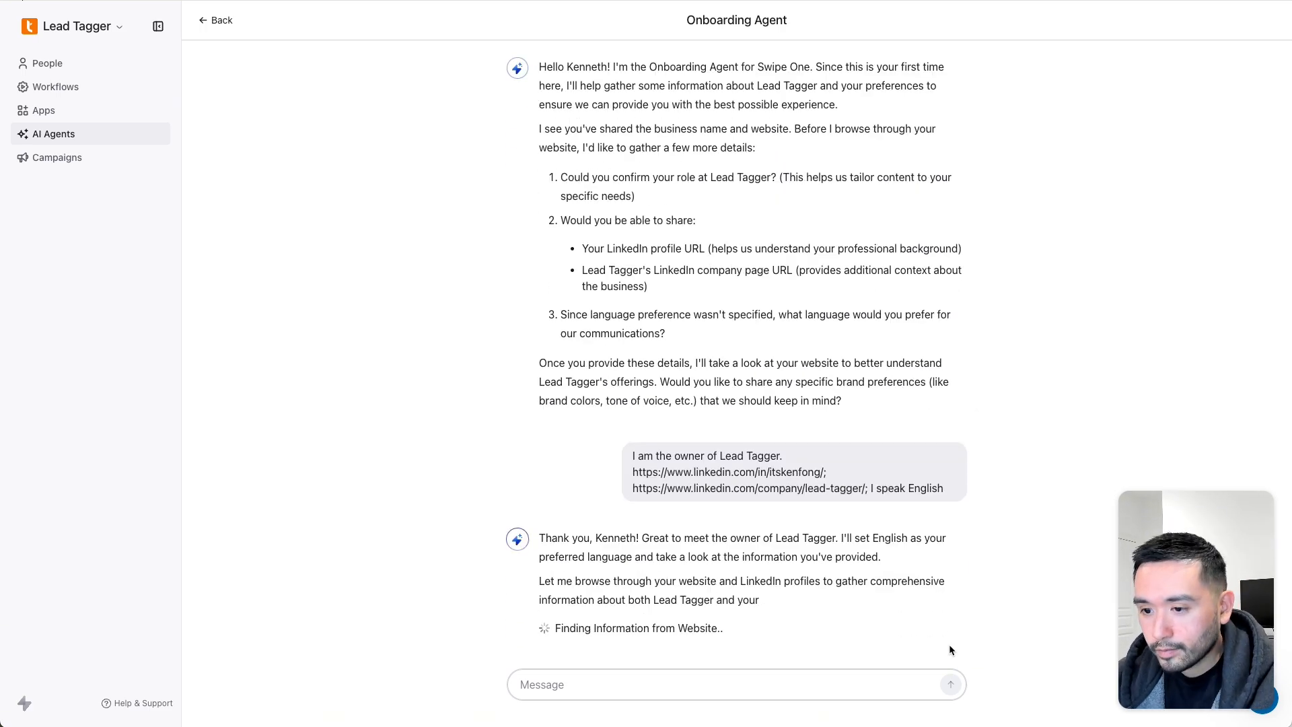
- Scroll through the Lead Tagger Business Report in the chat, then return to AI Agents
left_click_drag(604, 582, 825, 592)
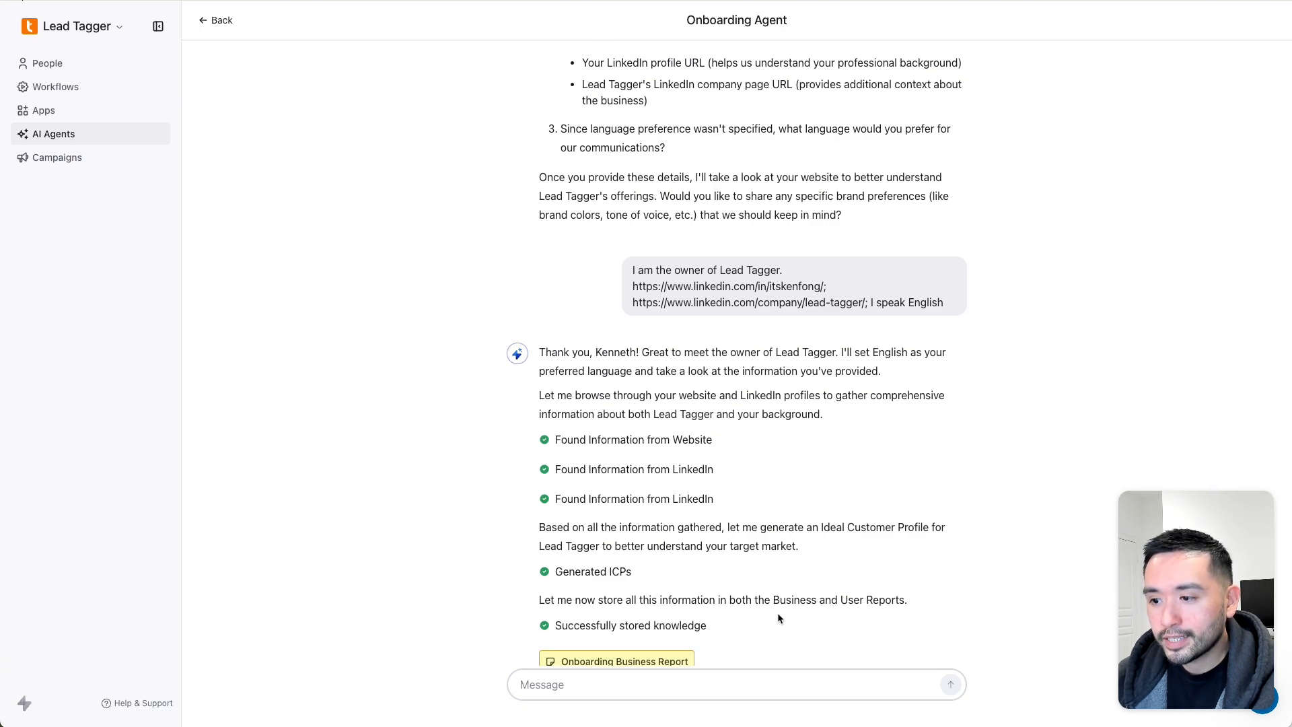
scroll(872, 603, "down", 3)
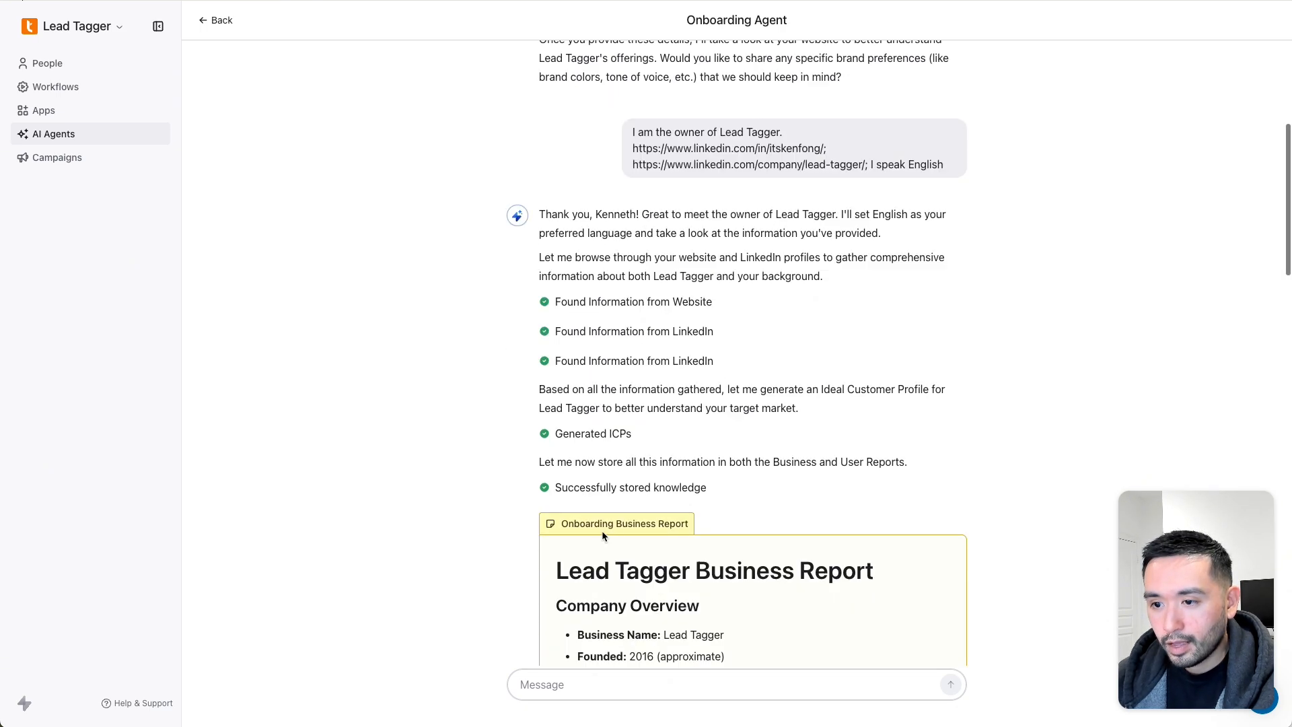
scroll(599, 526, "down", 5)
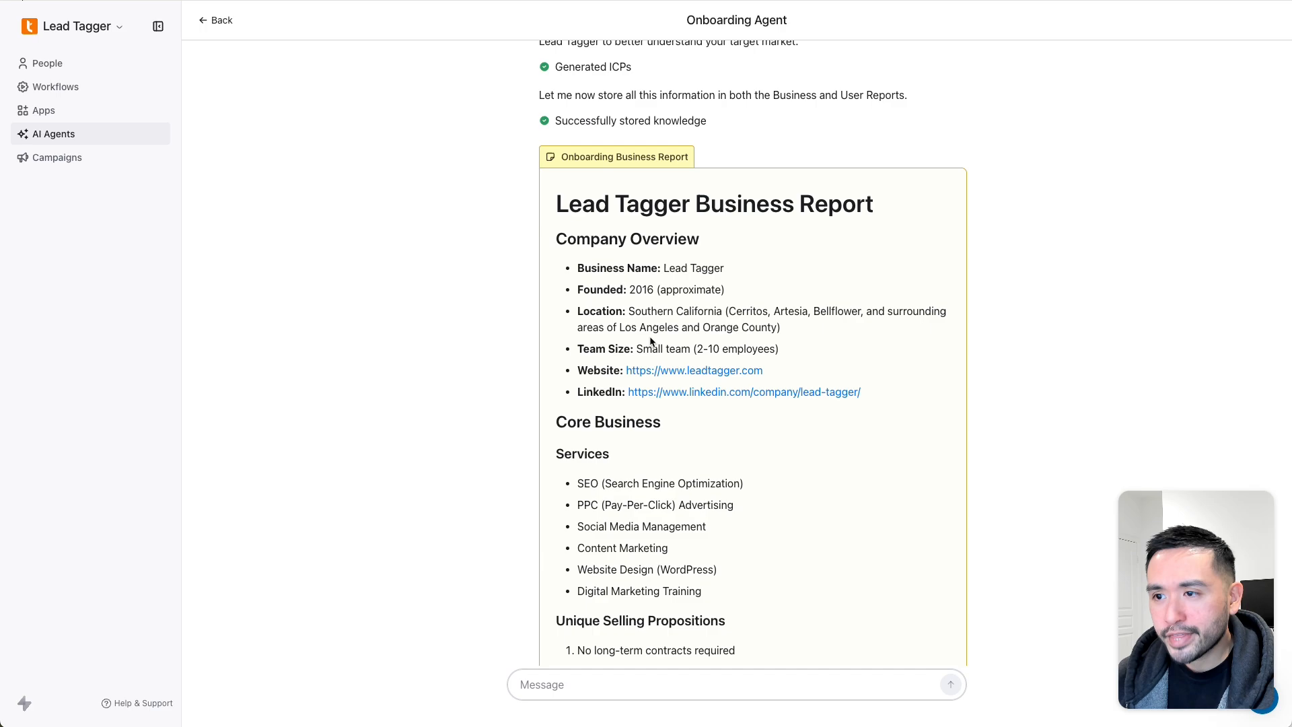
scroll(641, 357, "down", 2)
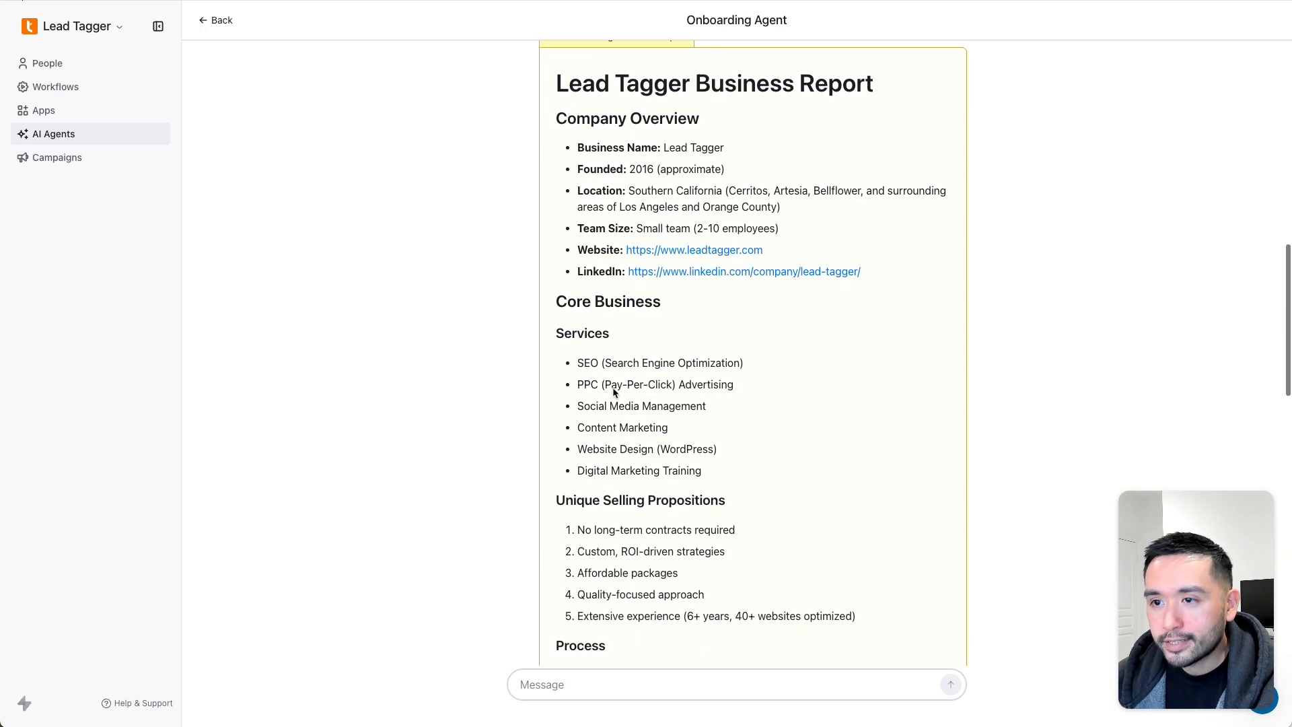
scroll(583, 326, "down", 2)
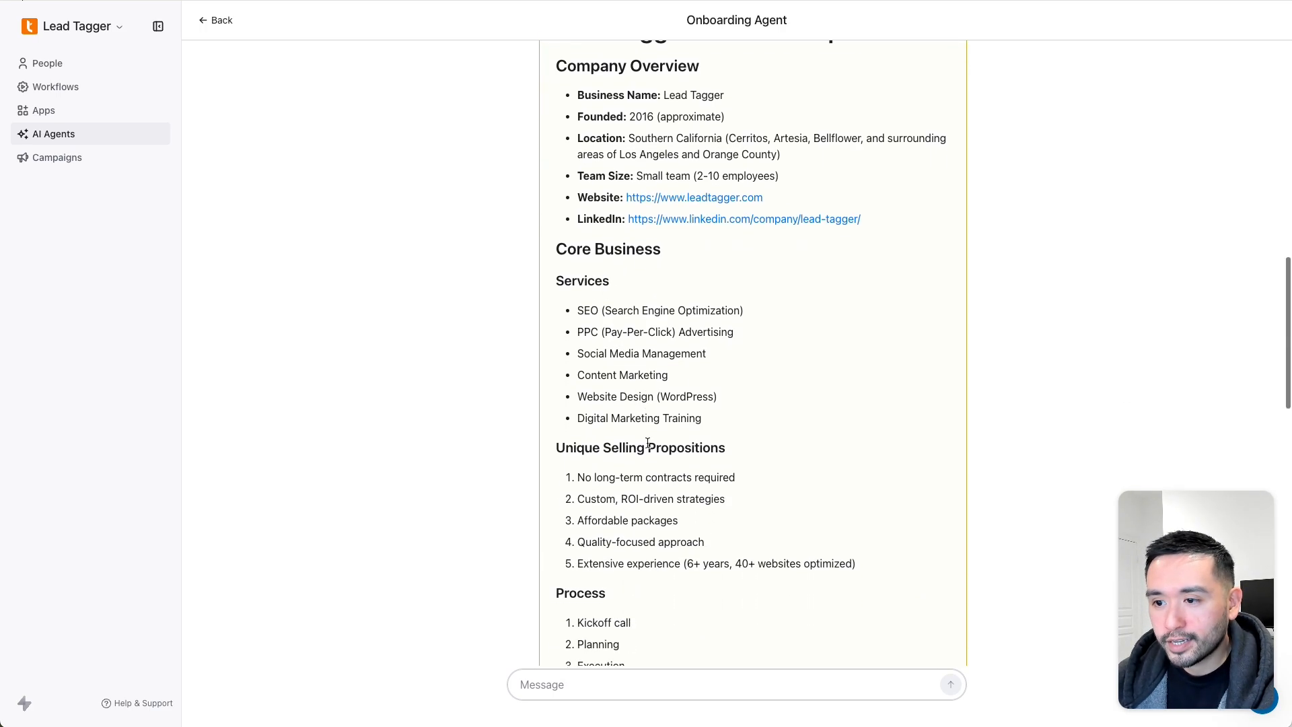
scroll(663, 396, "down", 3)
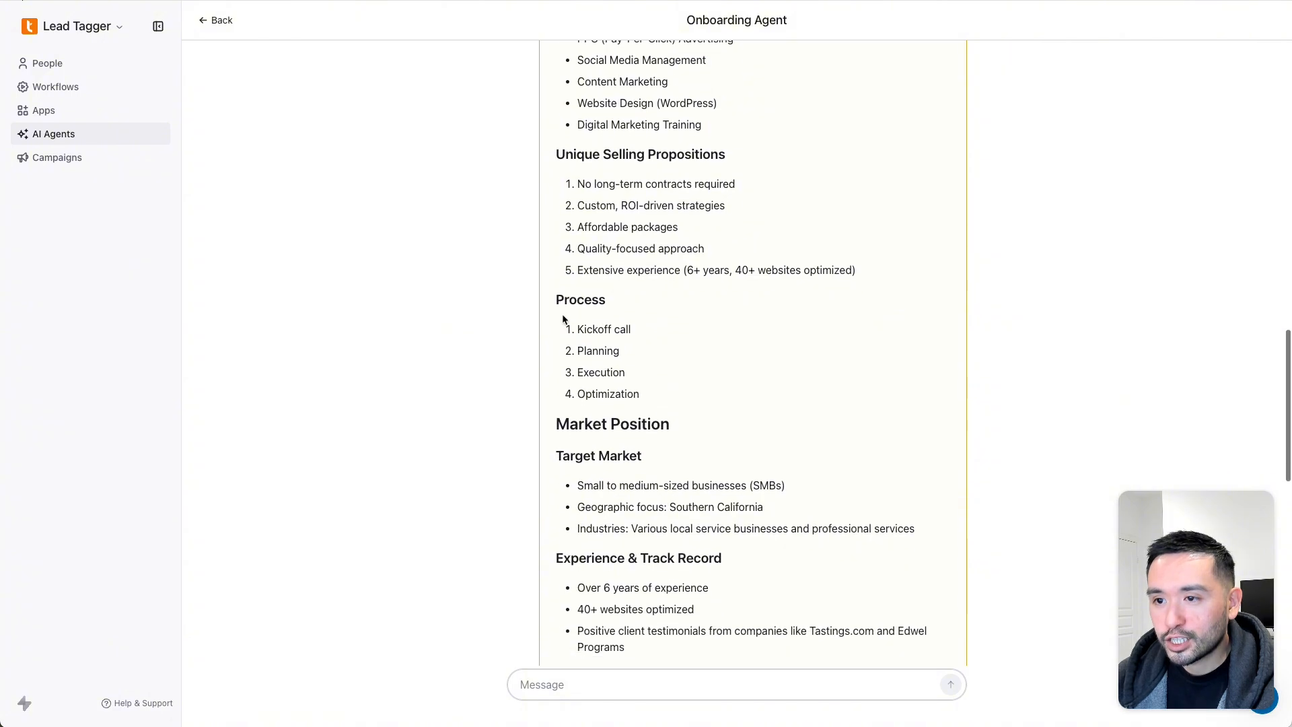
scroll(618, 410, "down", 2)
scroll(617, 410, "down", 7)
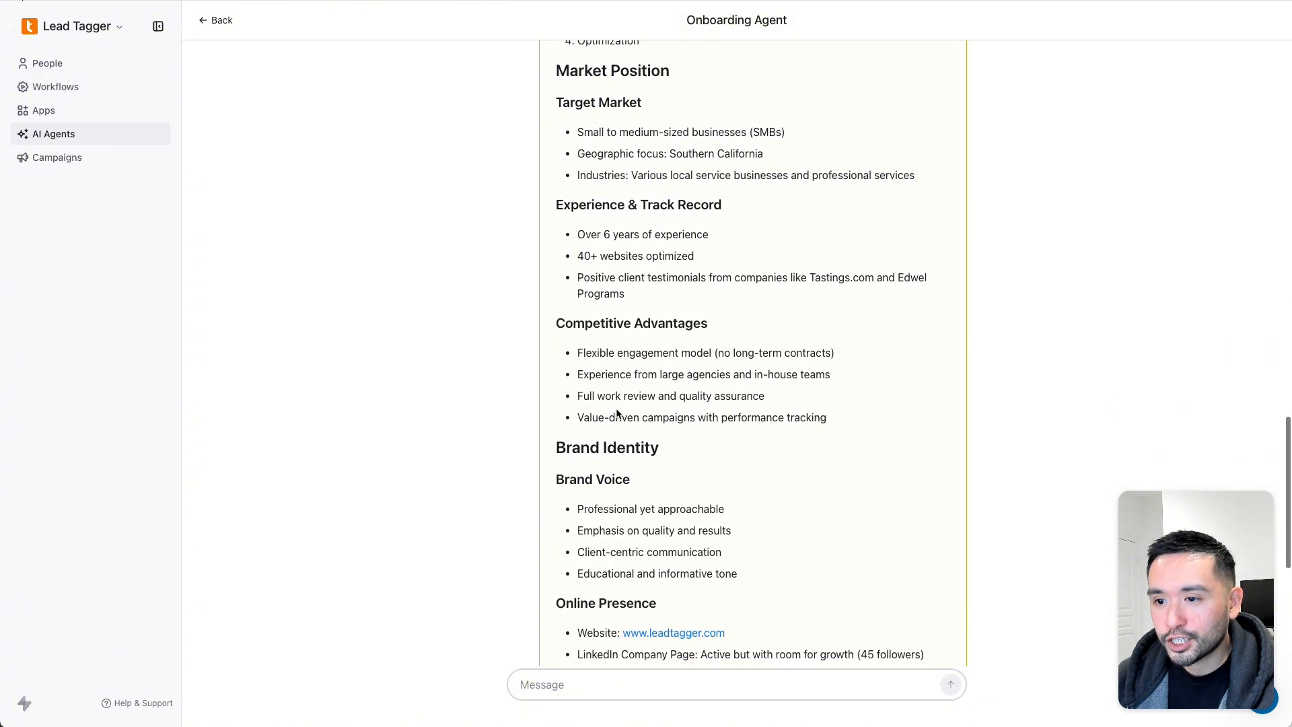
scroll(616, 409, "down", 2)
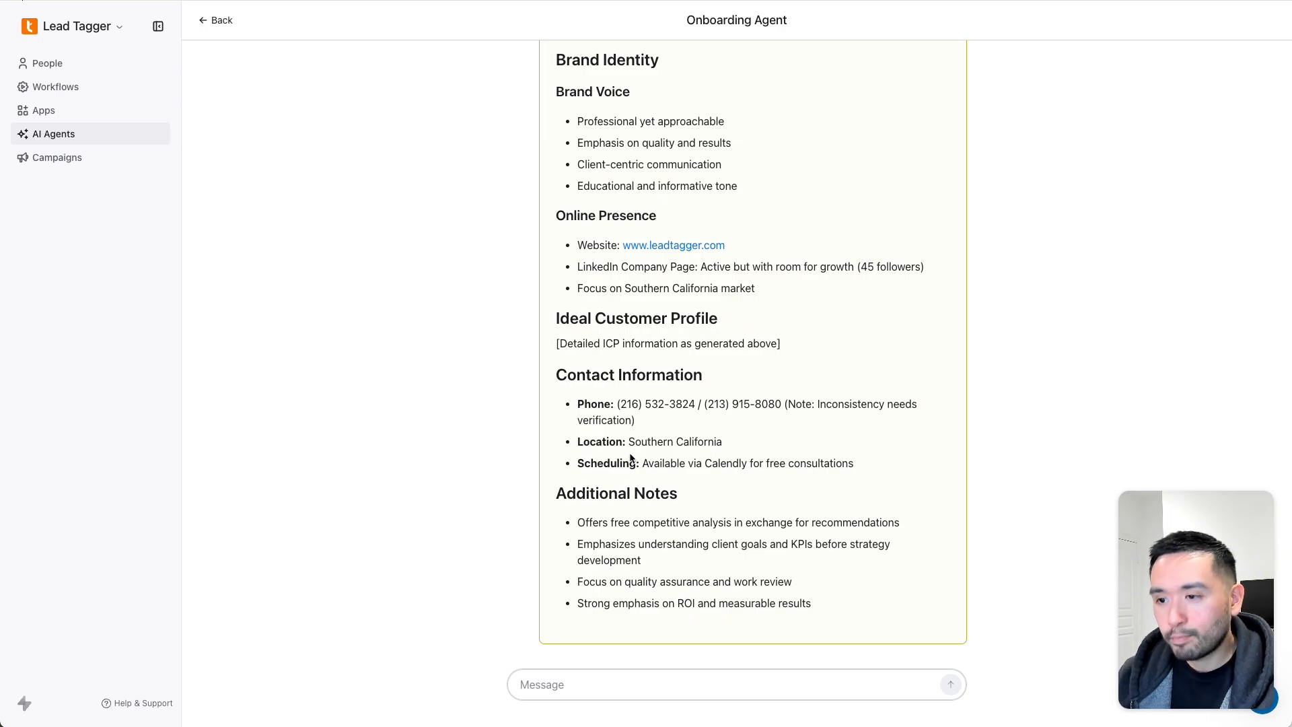
scroll(637, 442, "up", 12)
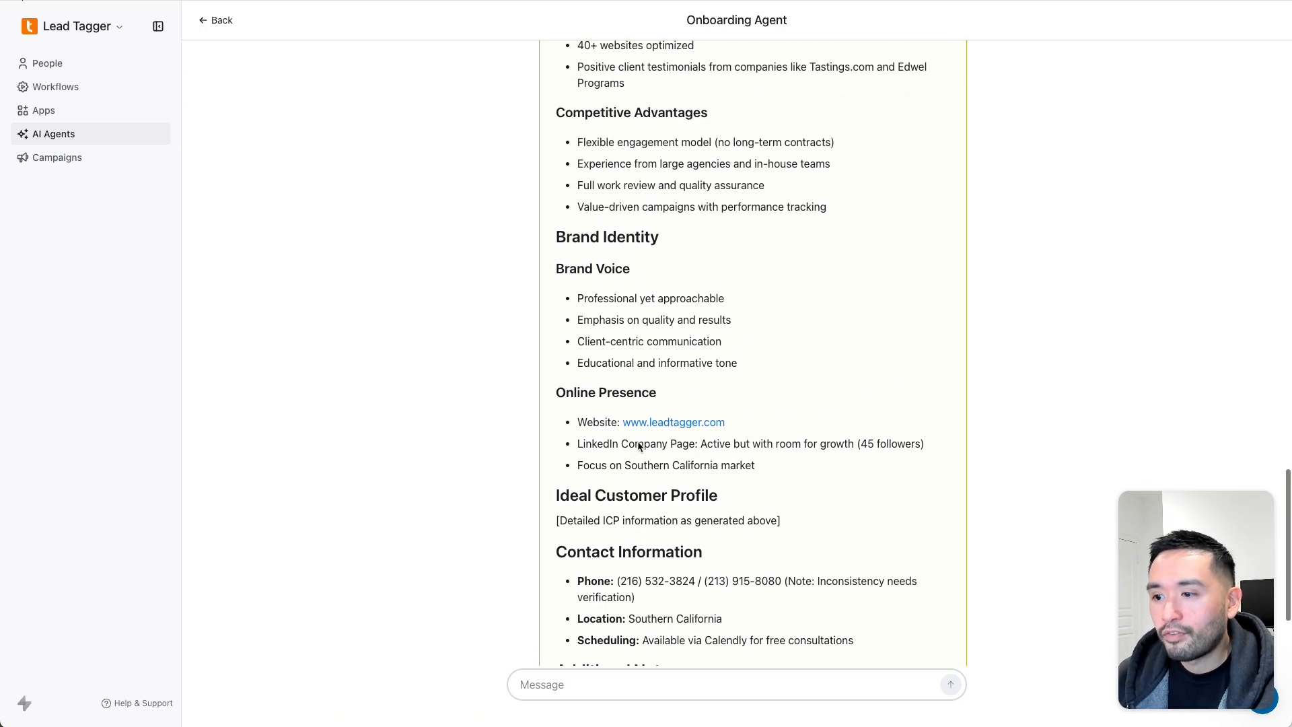
scroll(639, 446, "up", 6)
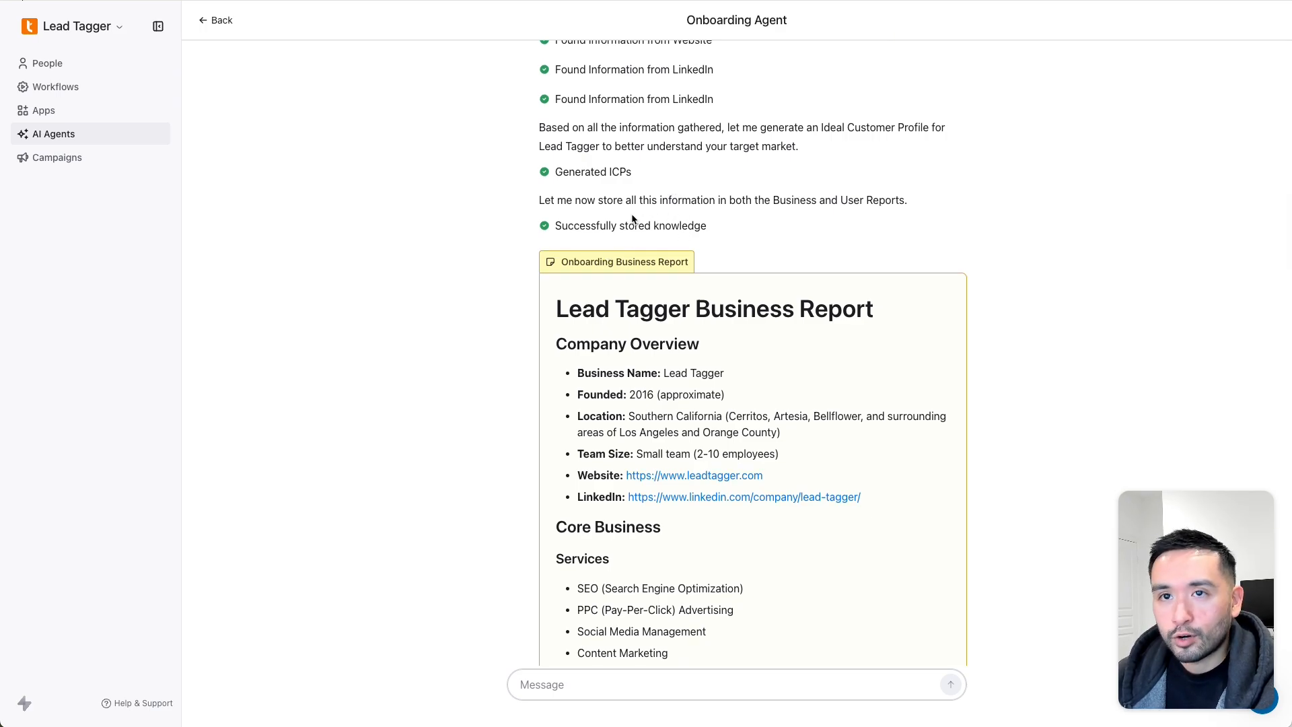
scroll(634, 219, "down", 15)
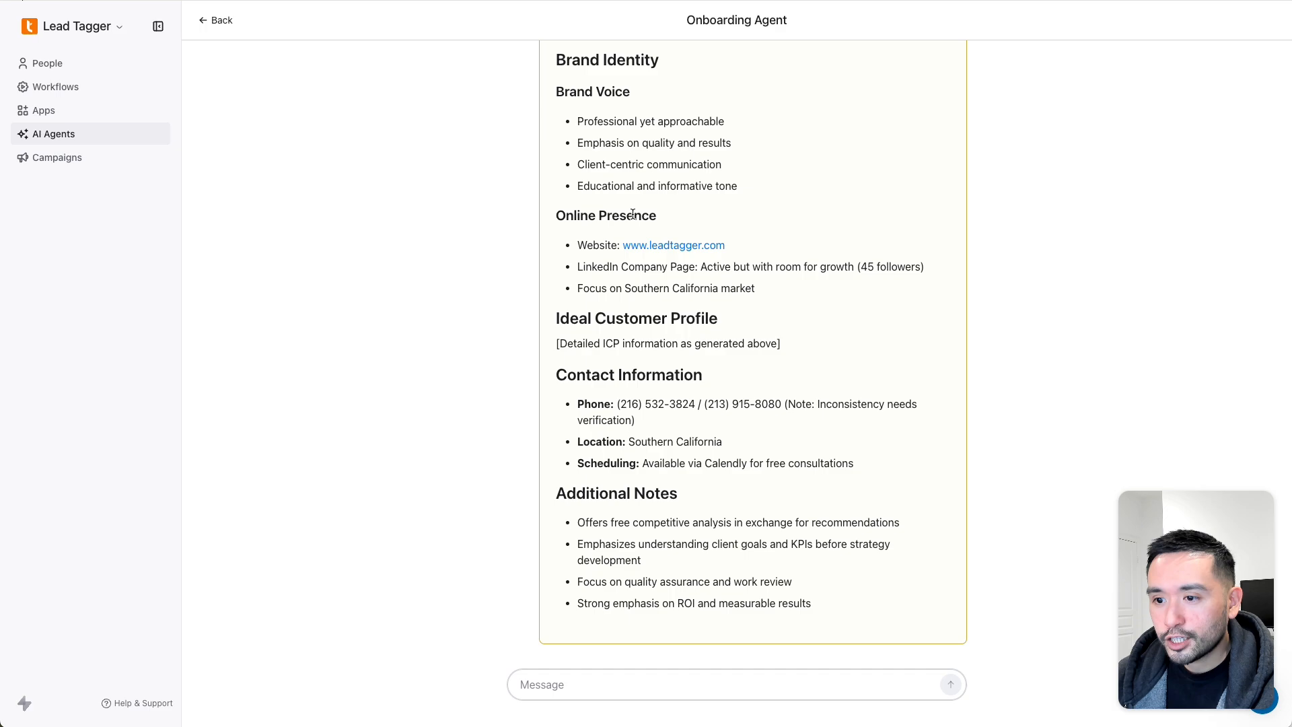
scroll(602, 325, "up", 6)
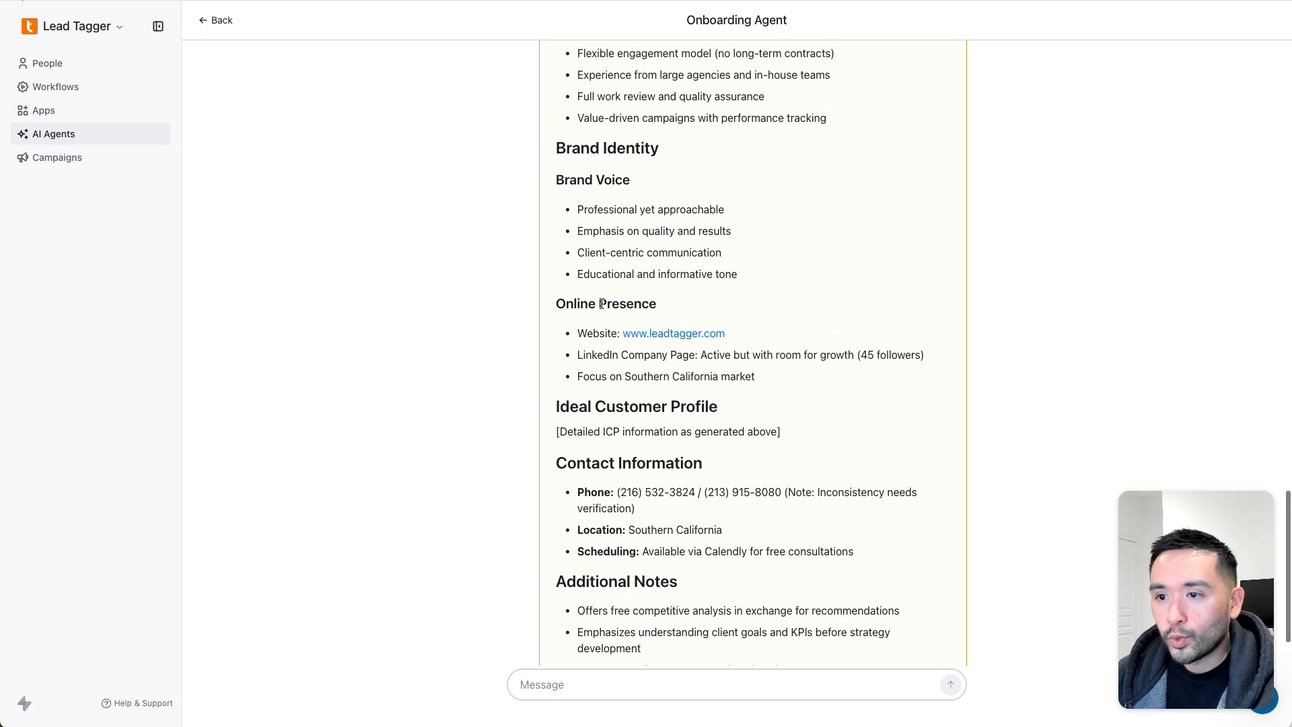
left_click(217, 21)
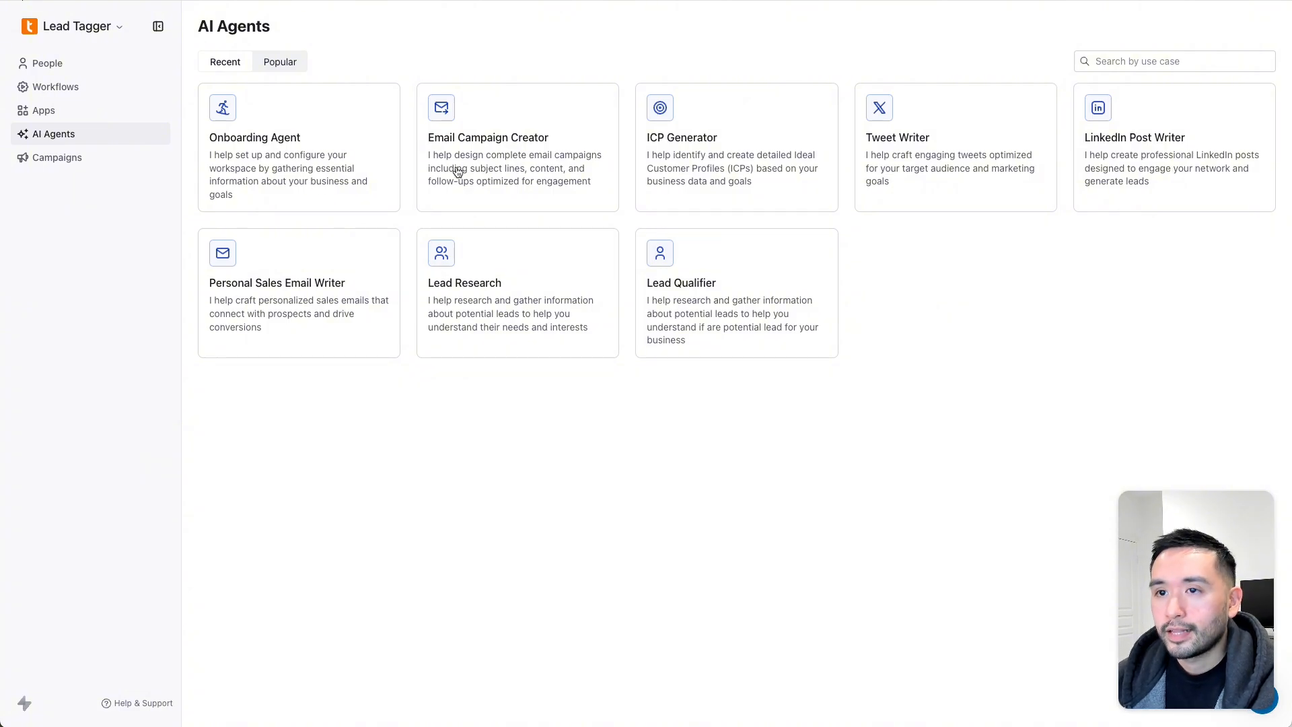
- Start a new Email Campaign Creator job and read its questions
left_click(493, 167)
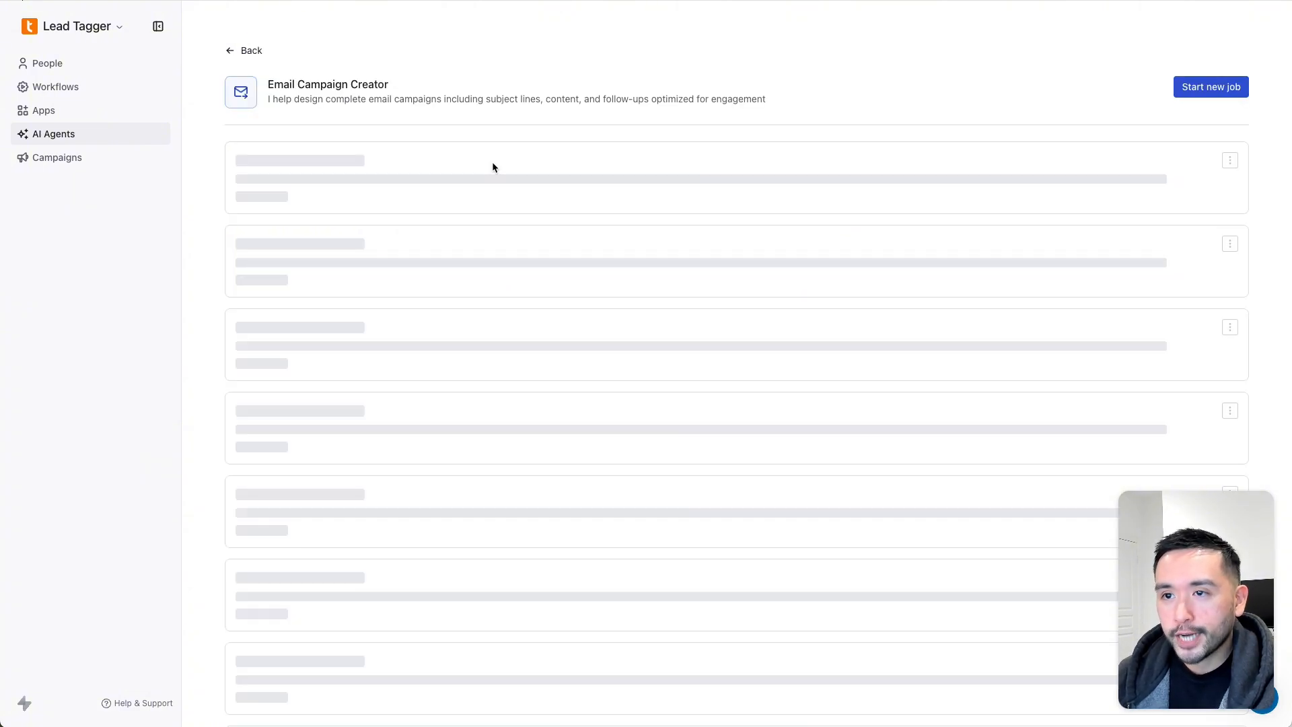
left_click(1192, 87)
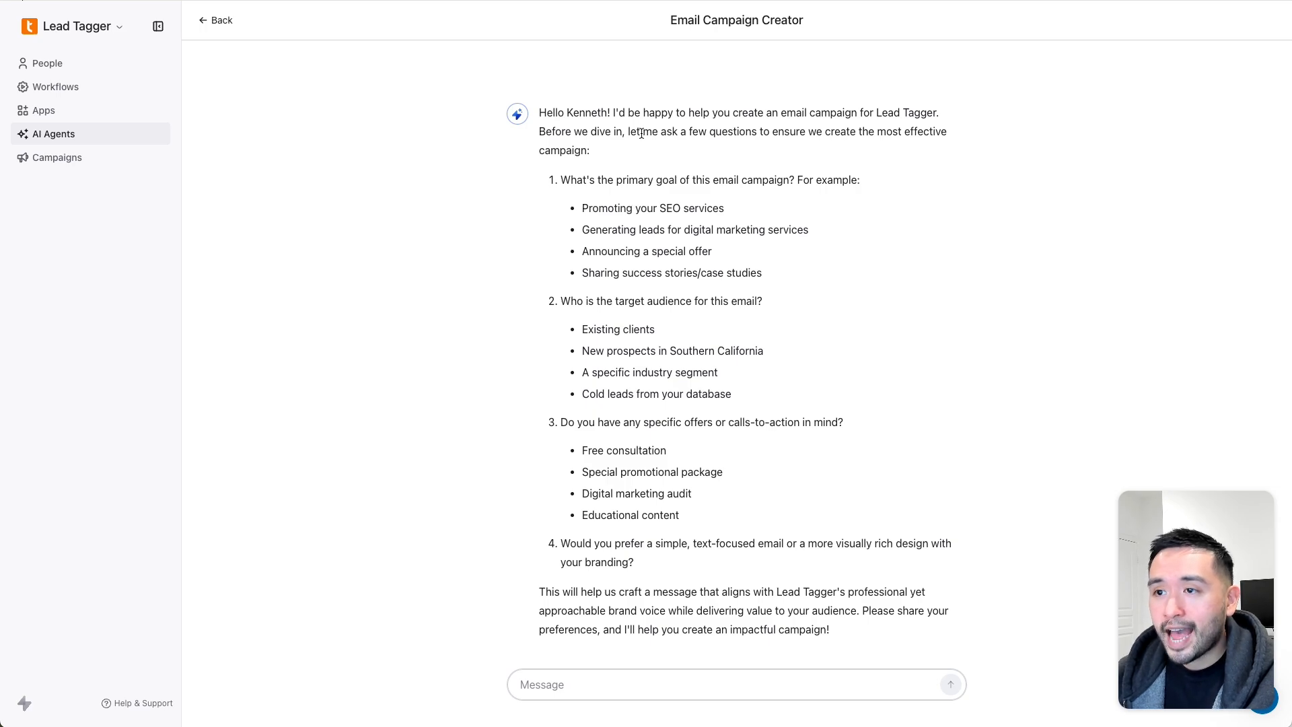
left_click_drag(641, 133, 924, 148)
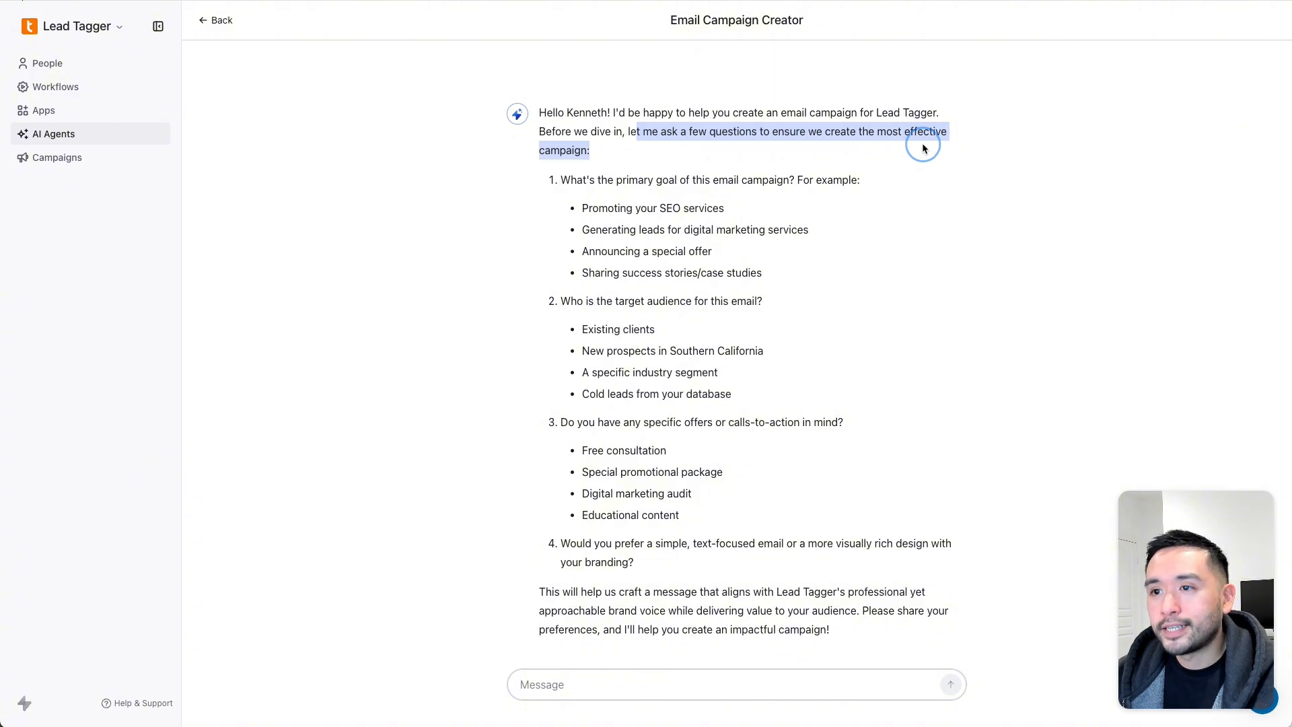
left_click_drag(924, 148, 638, 212)
left_click_drag(672, 319, 642, 569)
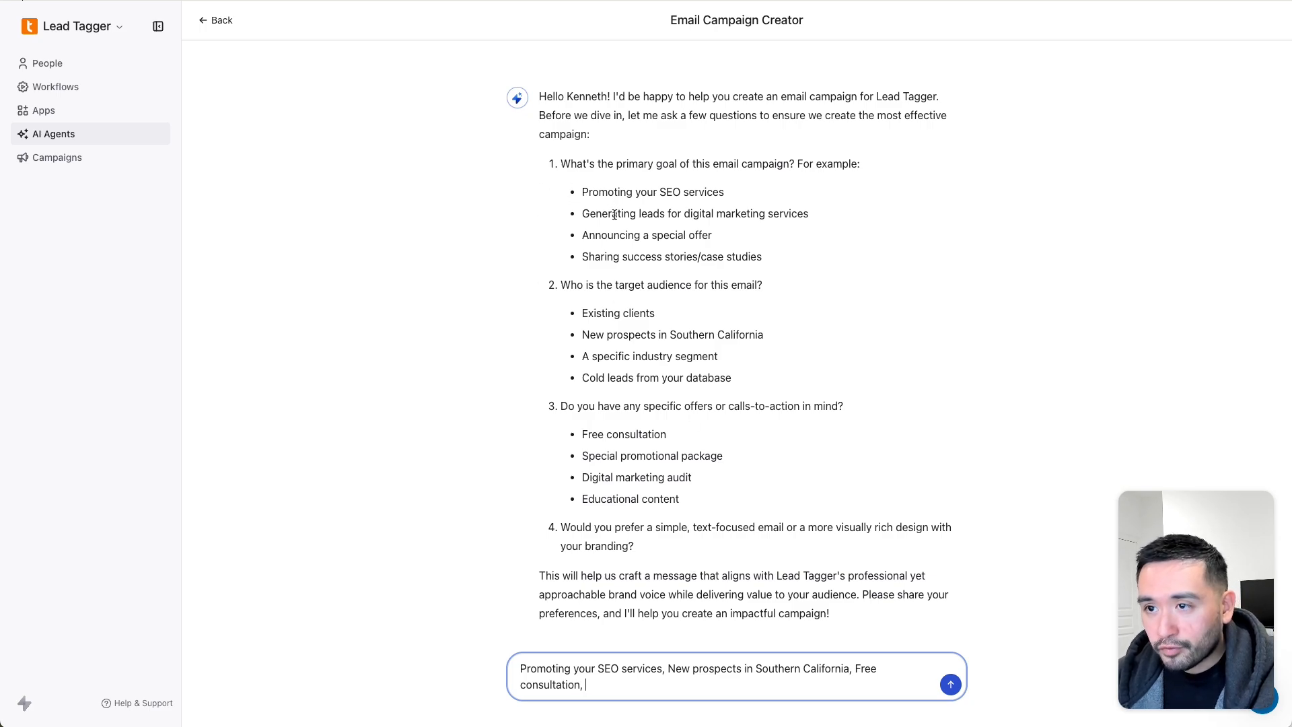
- Send answers: SEO services, Southern California prospects, free consultation, simple text-based emails
double_click(583, 668)
type("my")
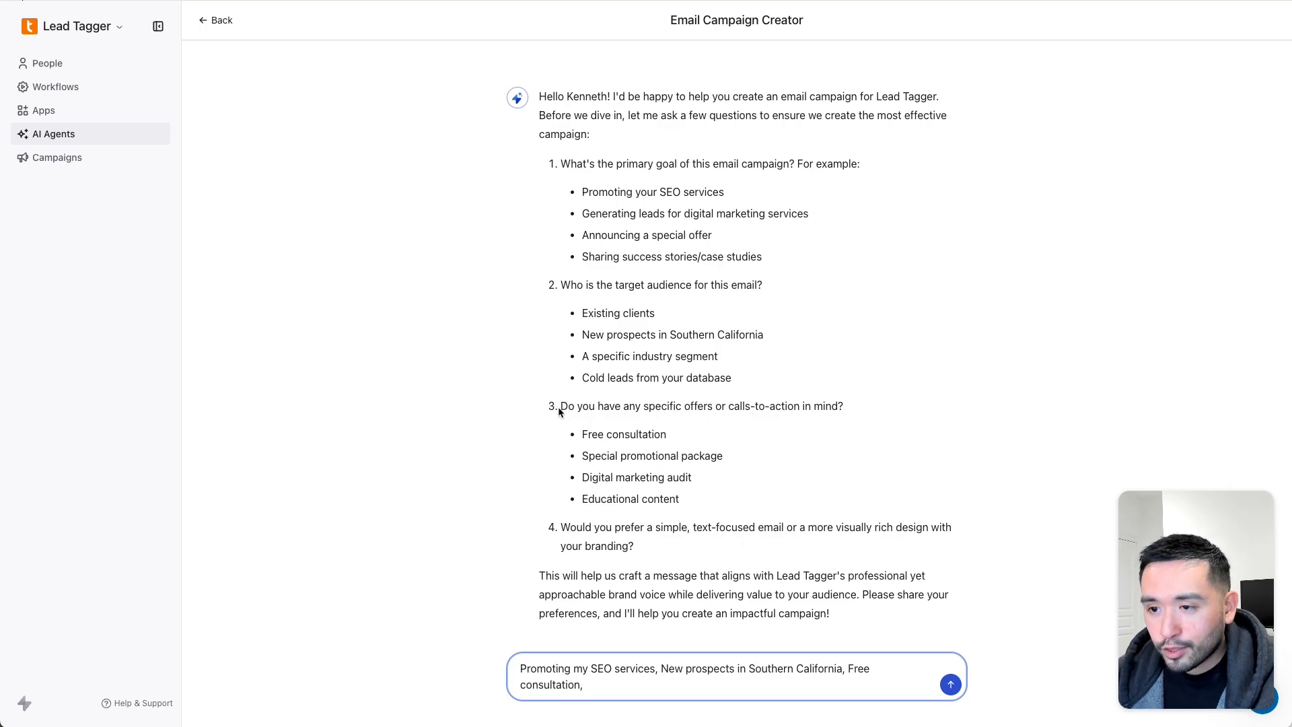
left_click_drag(558, 412, 640, 479)
left_click(605, 686)
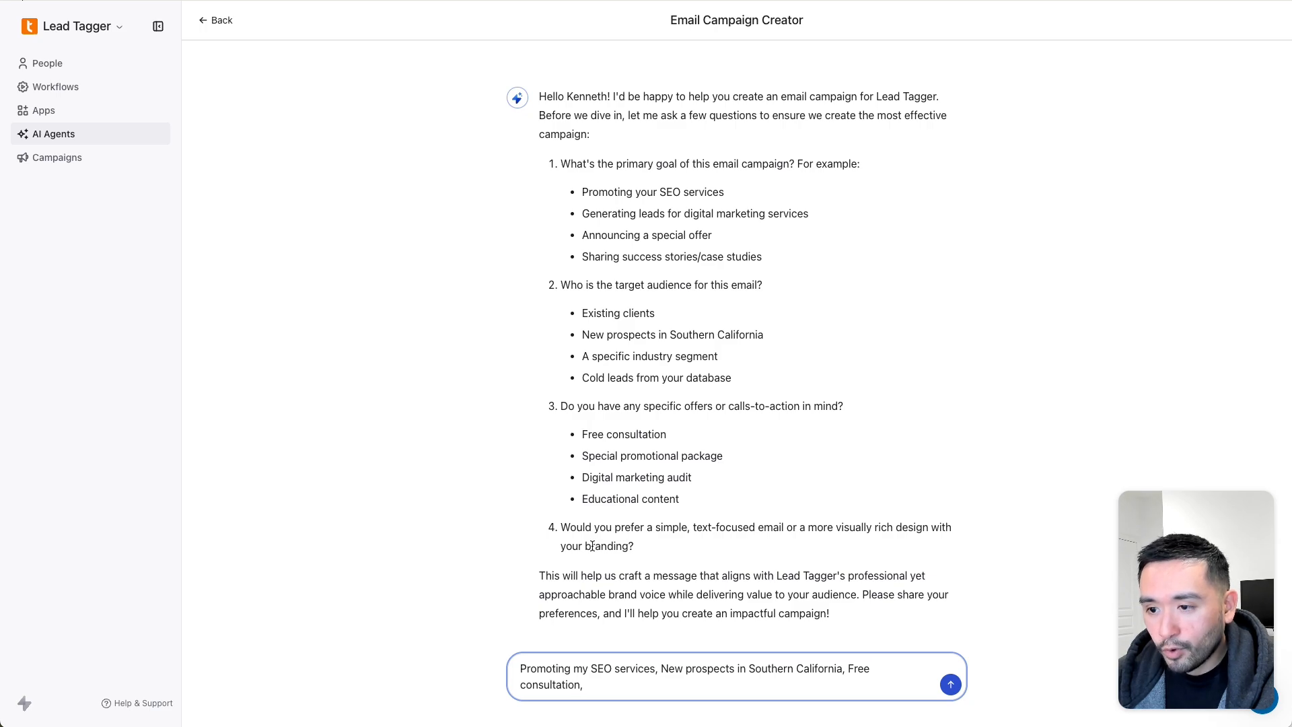
type("I prefer simple text ")
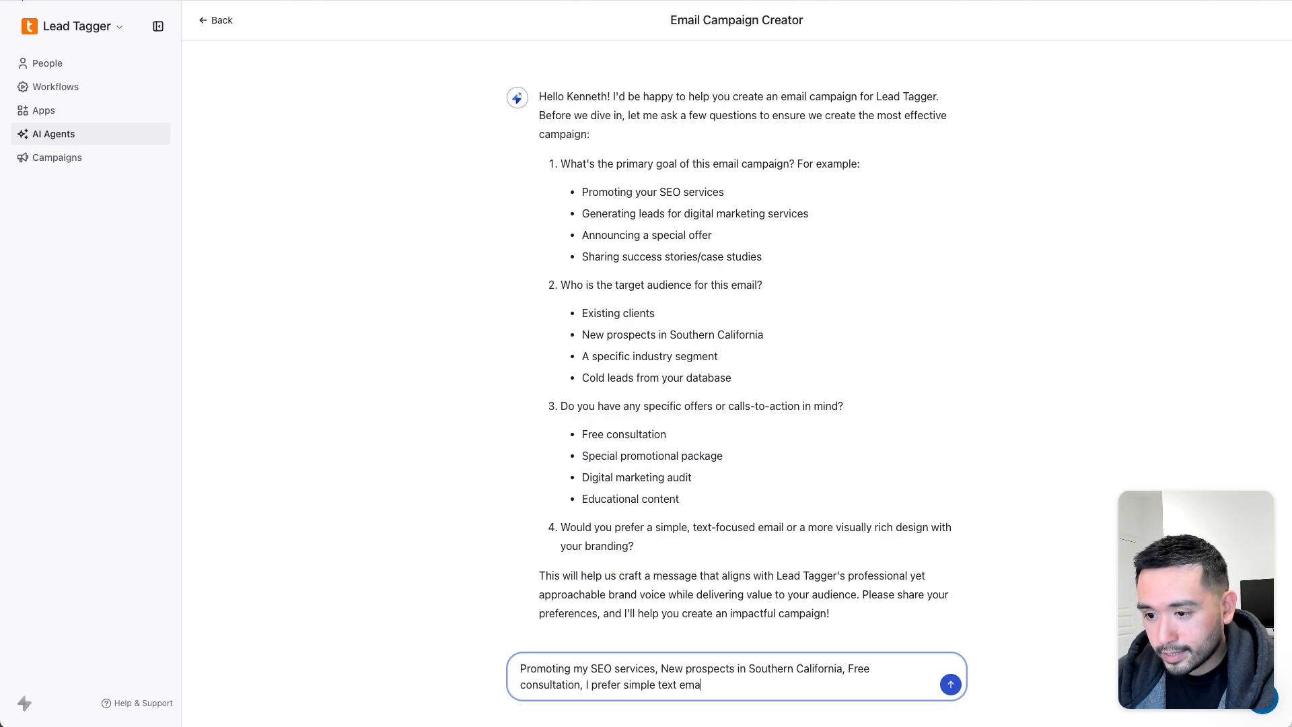
type("based emails")
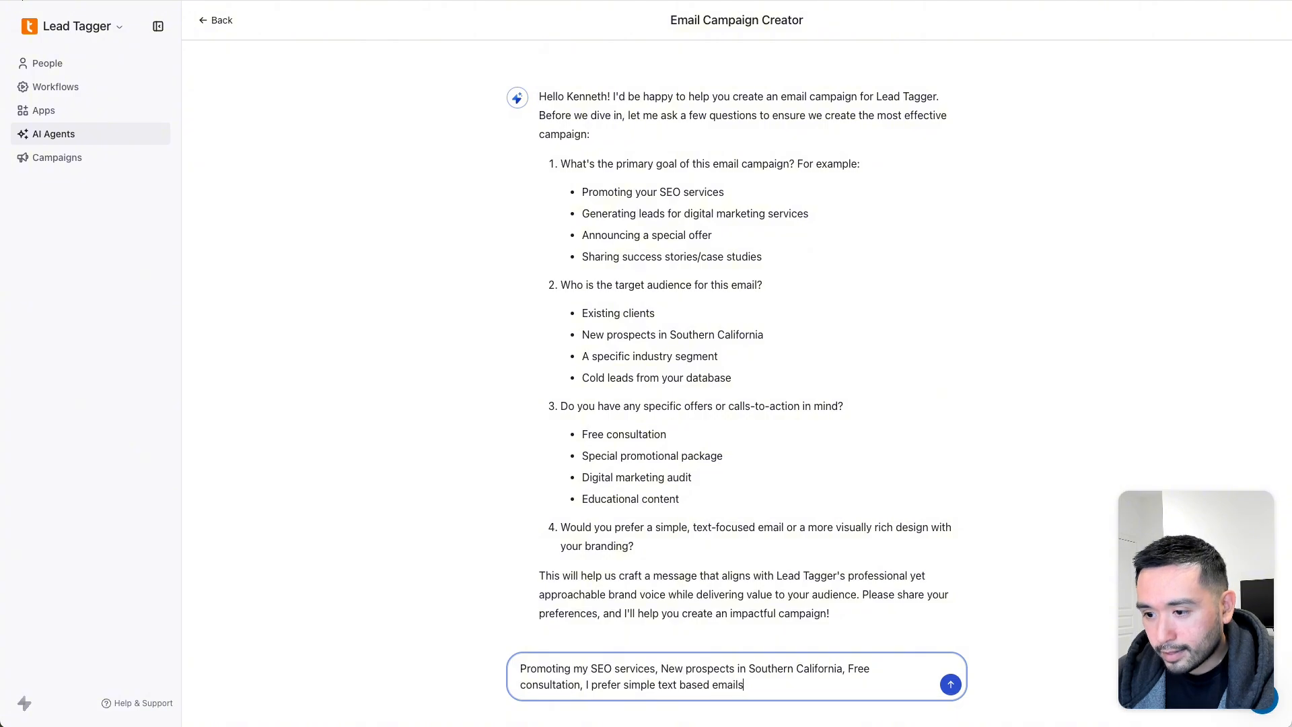
type(".")
key("Return")
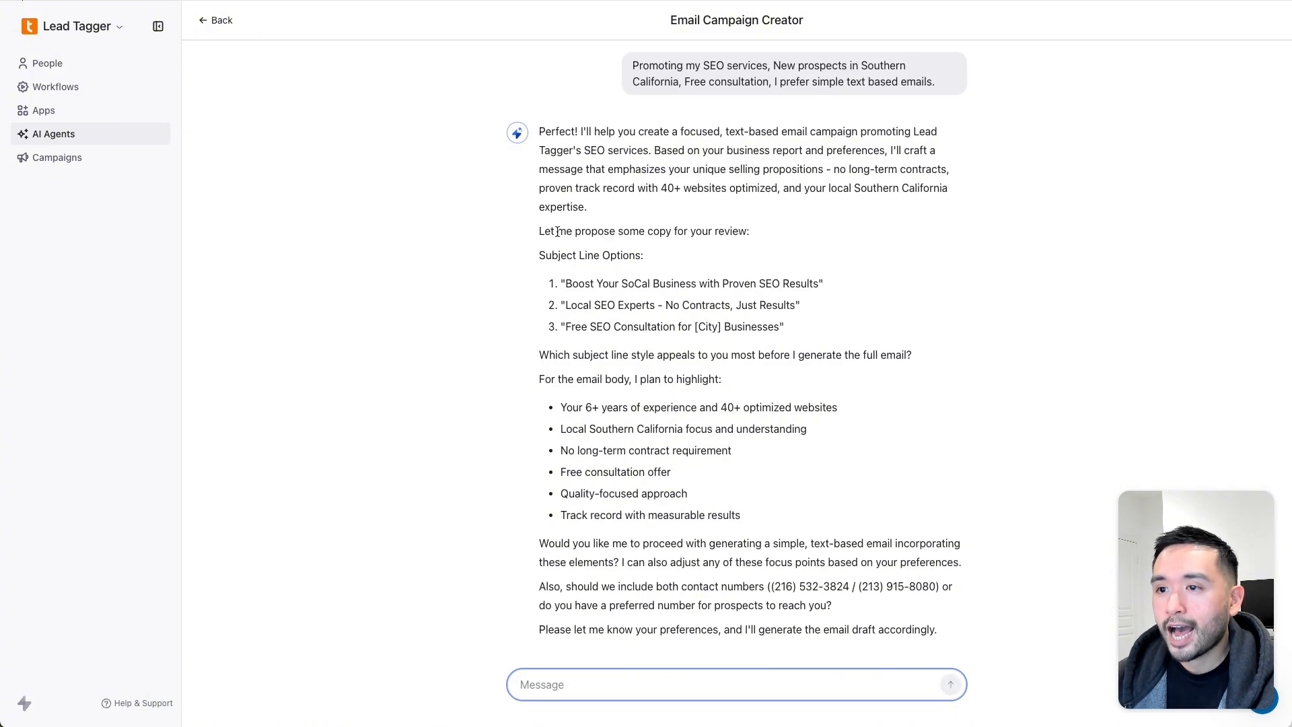
- Review the three proposed subject lines and the planned email body points
left_click_drag(557, 230, 731, 232)
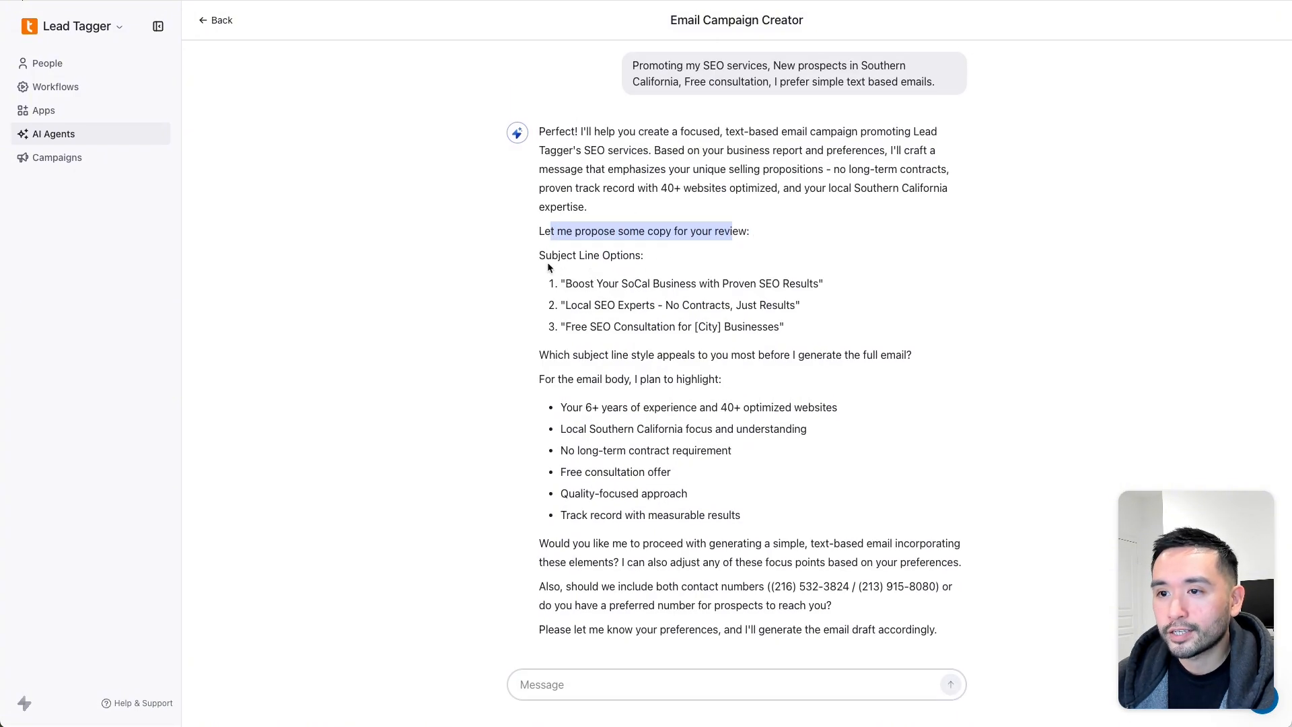
left_click_drag(547, 257, 818, 334)
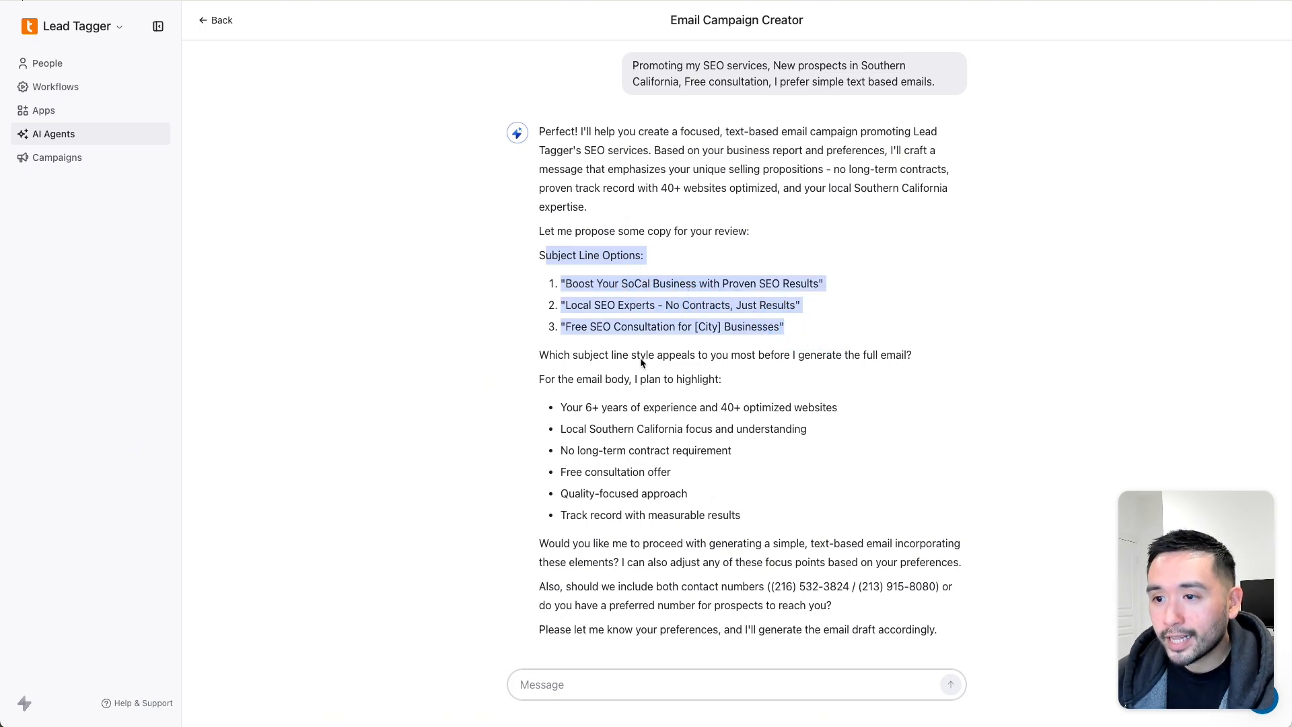
left_click_drag(541, 356, 746, 354)
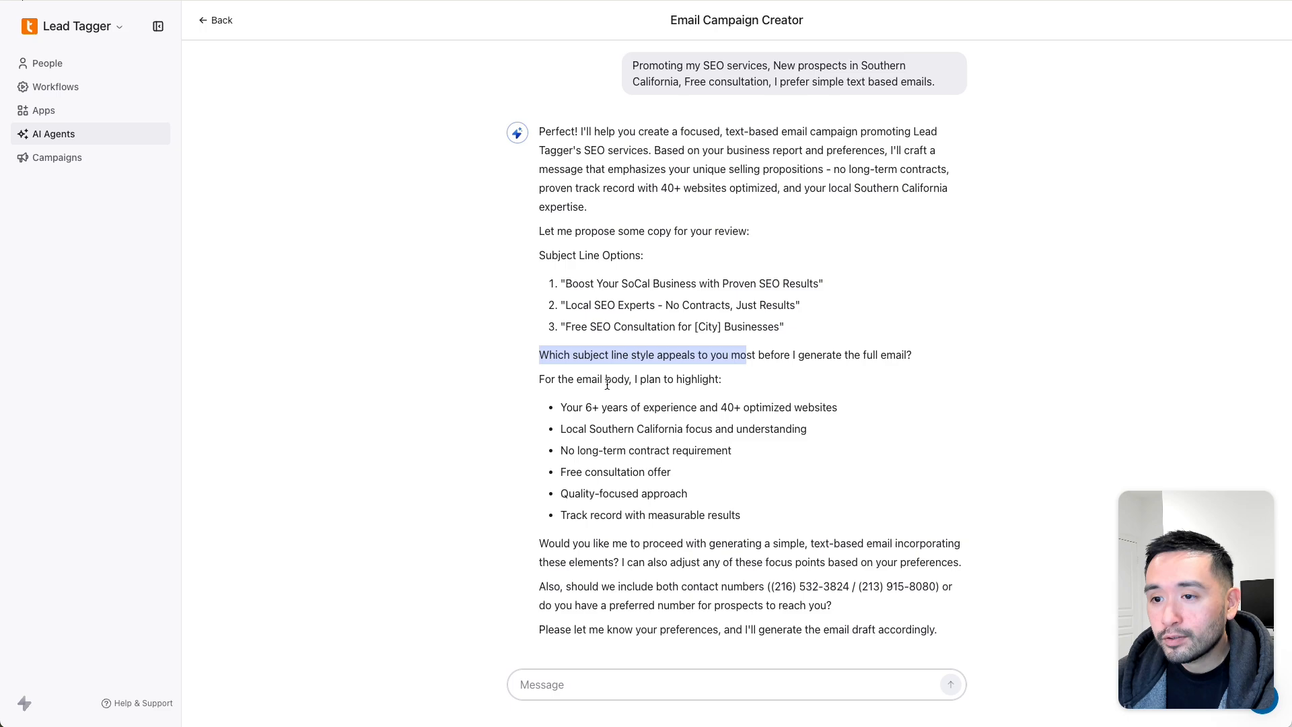
left_click_drag(544, 380, 824, 604)
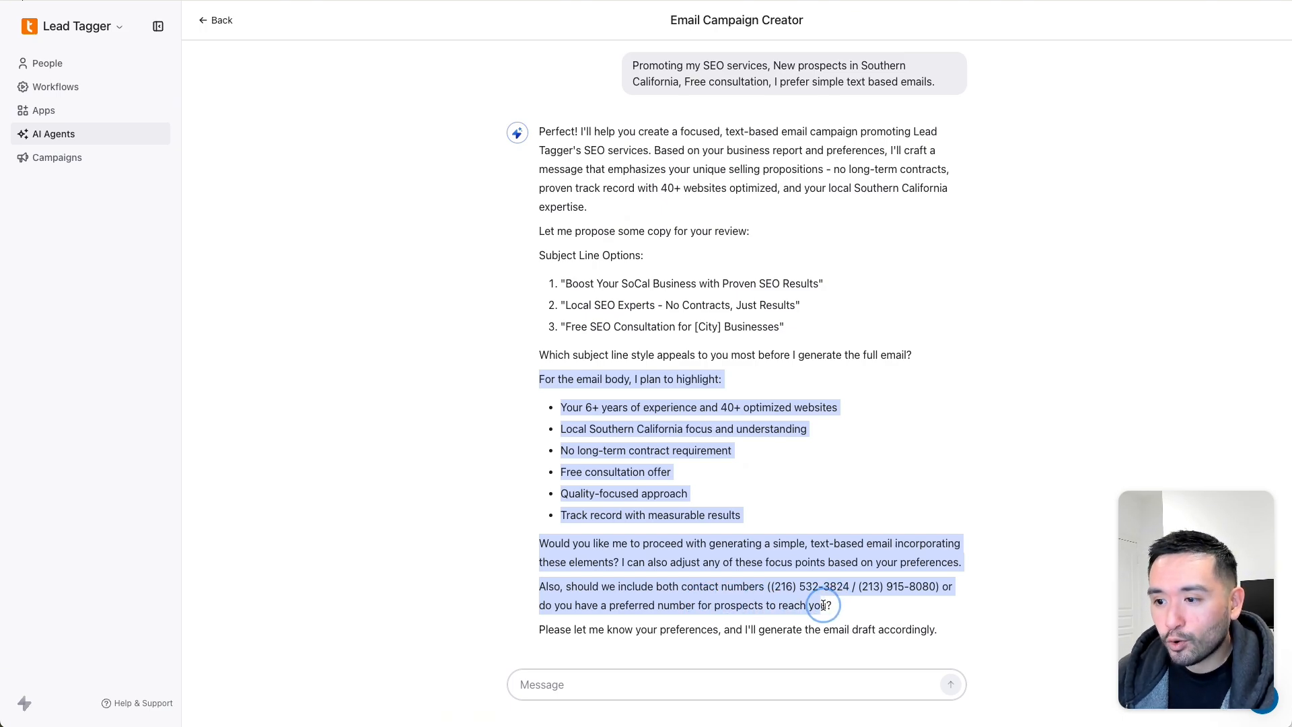
left_click_drag(823, 605, 695, 495)
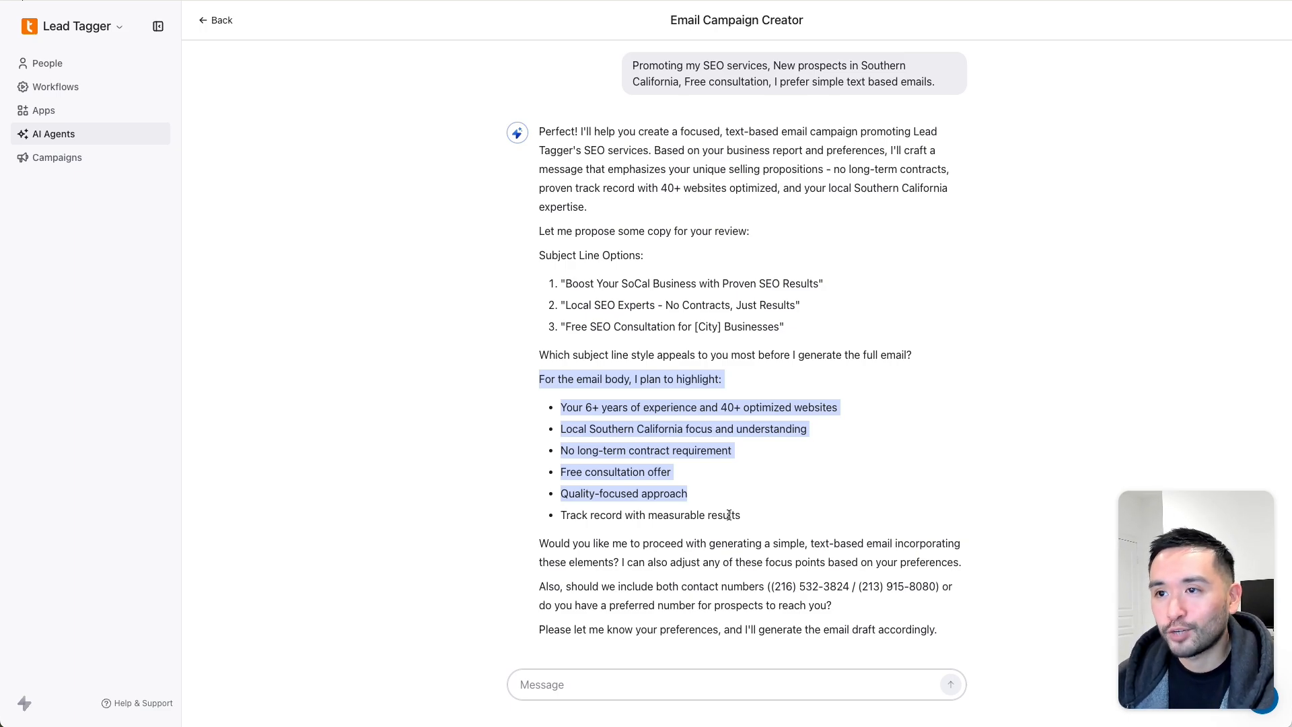
- Draft a reply picking subject line 3, correcting to 13 years, and choosing the 213 number
left_click(564, 684)
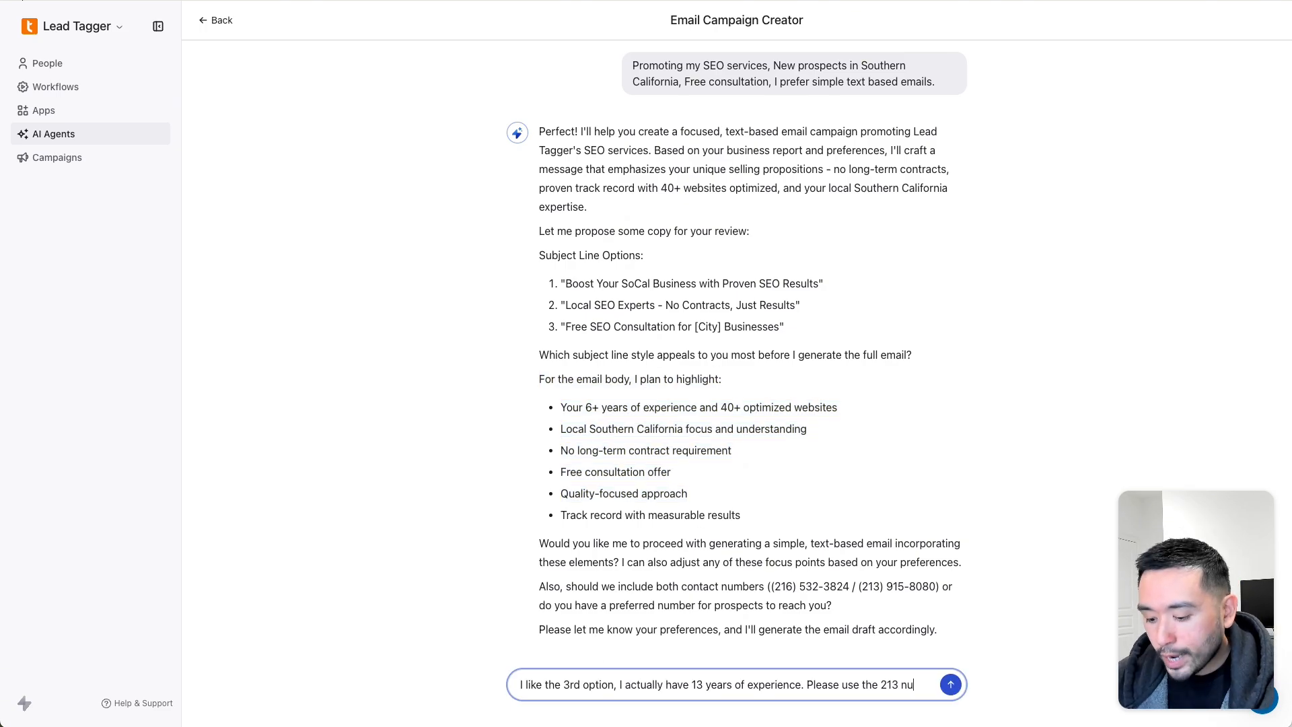
type("mber.")
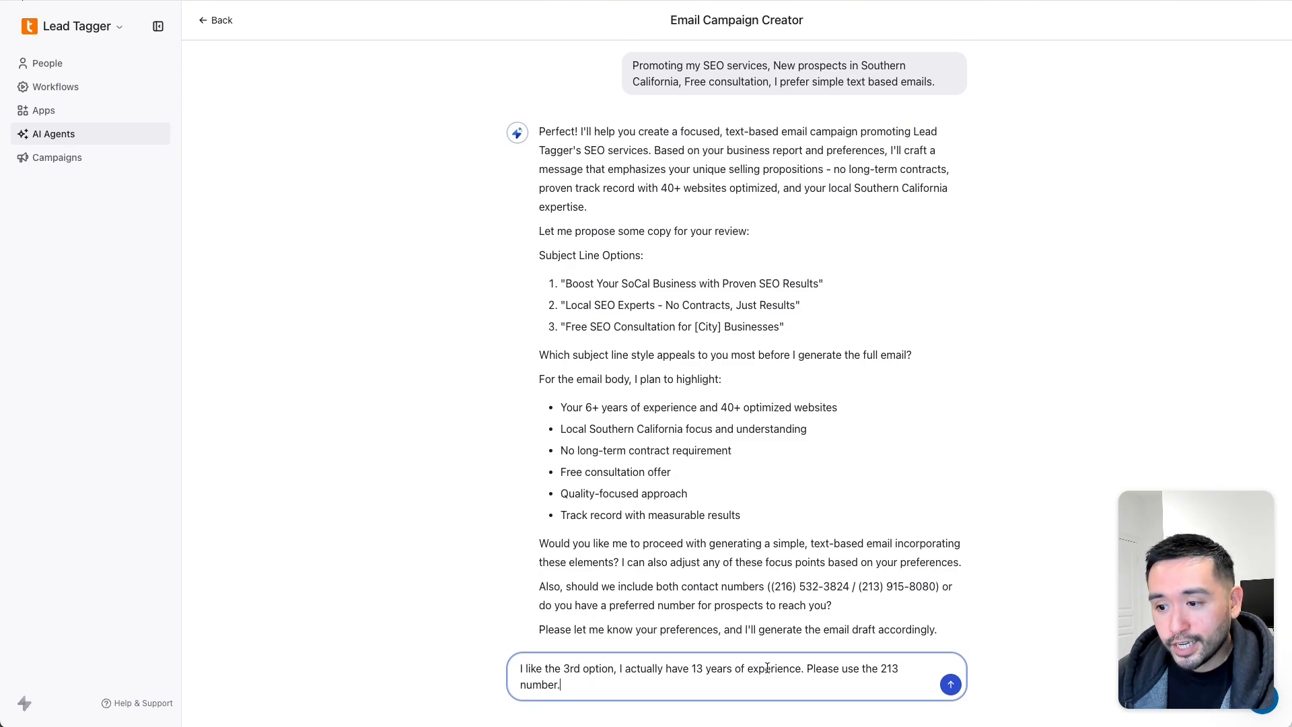
left_click_drag(583, 407, 618, 406)
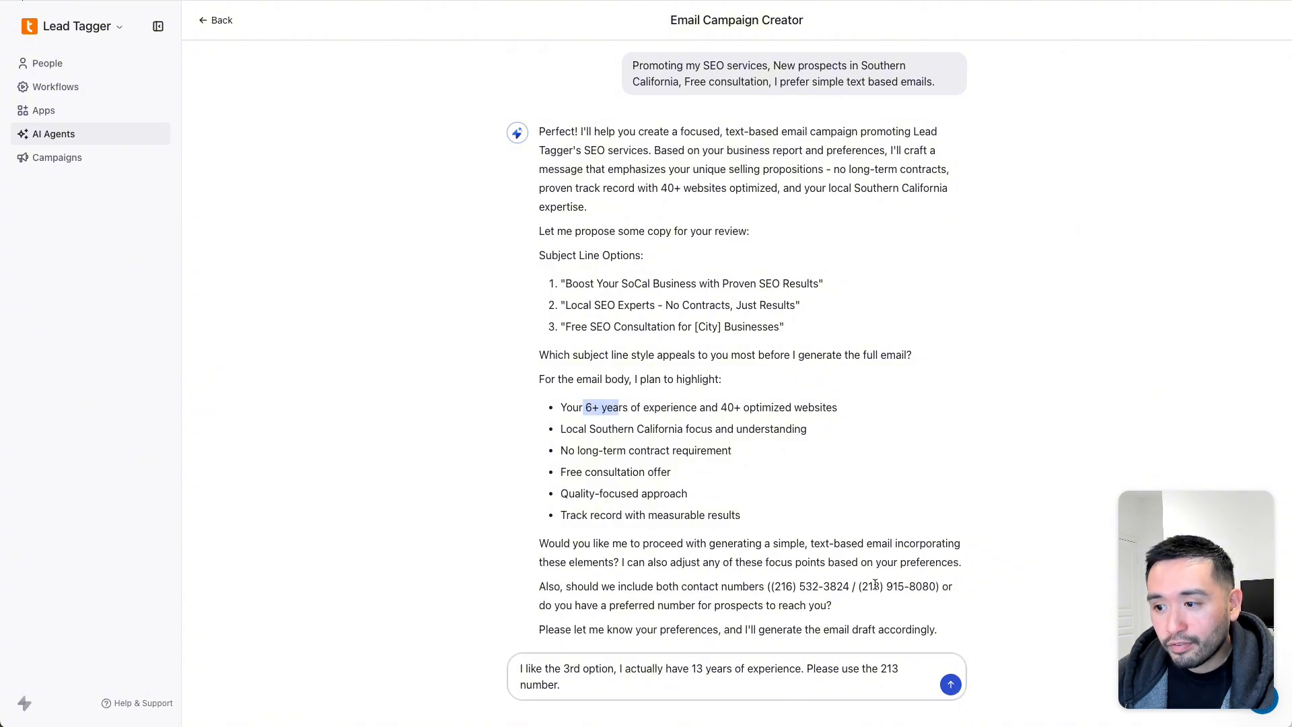
left_click_drag(812, 672, 911, 680)
left_click(832, 681)
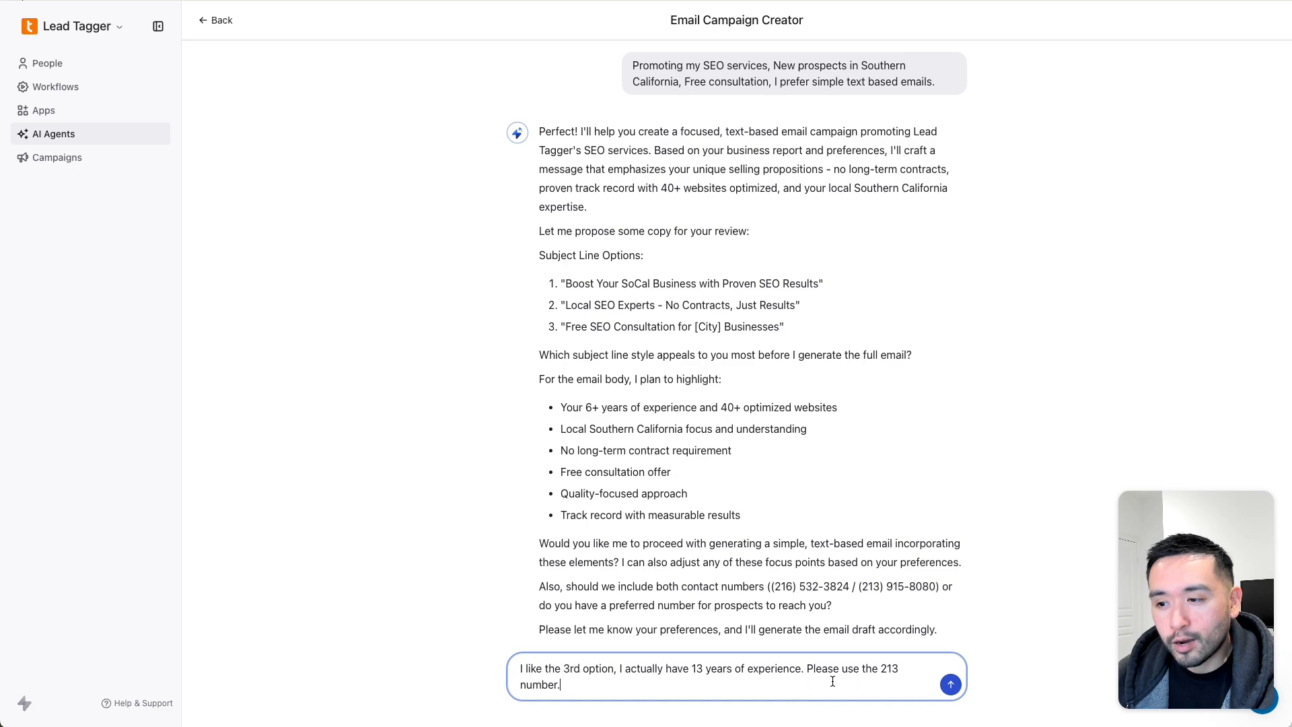
- Send the reply and read the assistant's confirmation and the generated email body
left_click(949, 685)
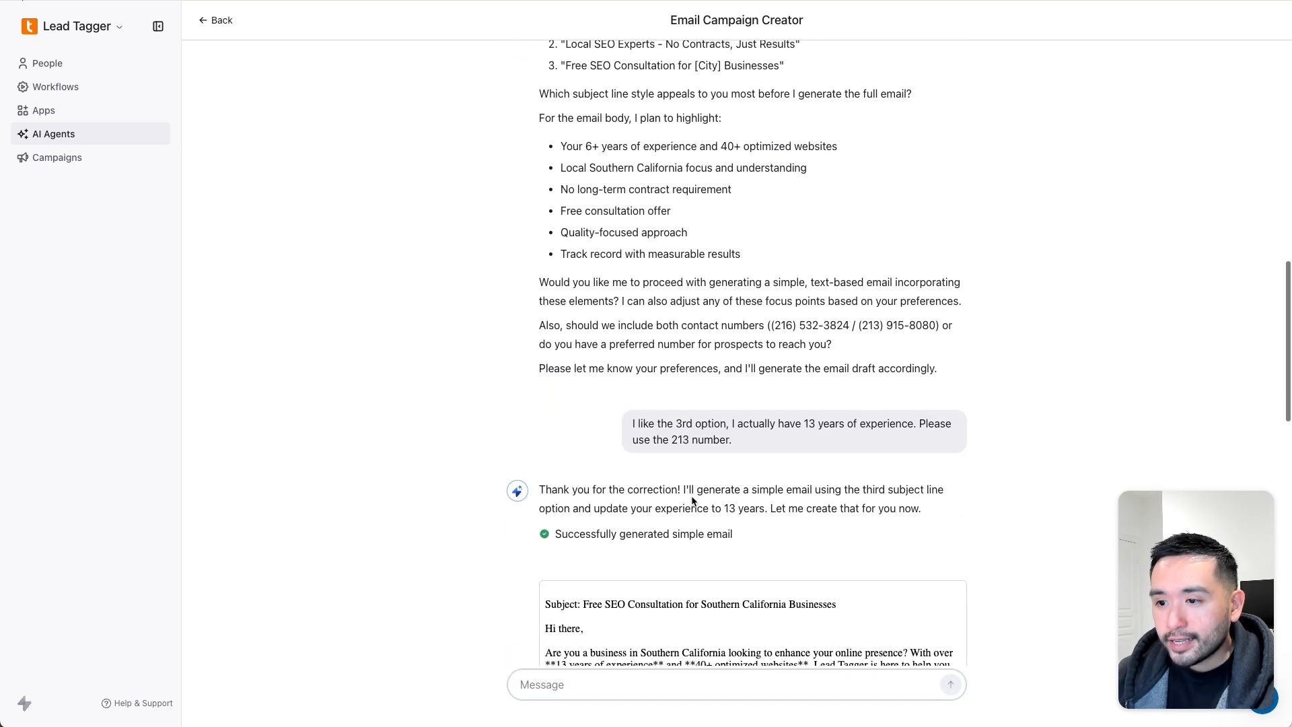
left_click_drag(563, 490, 862, 519)
scroll(837, 519, "down", 3)
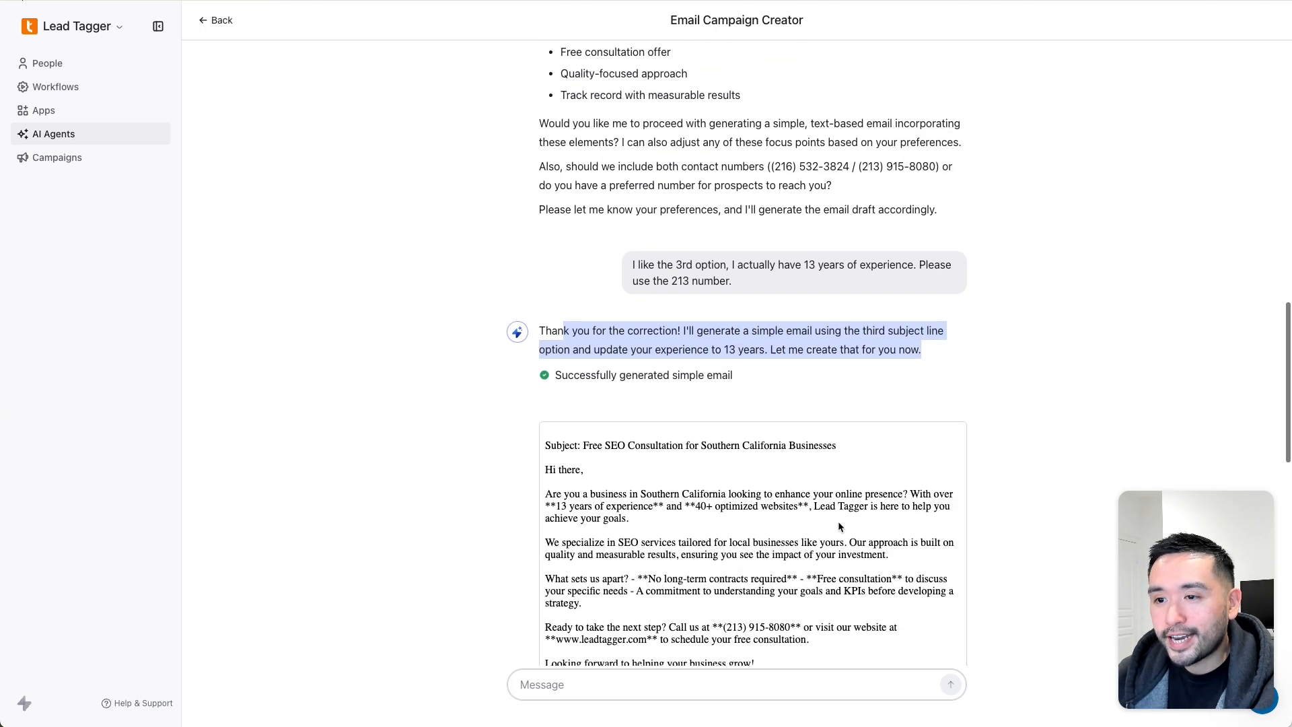
scroll(838, 521, "down", 3)
left_click_drag(784, 541, 761, 227)
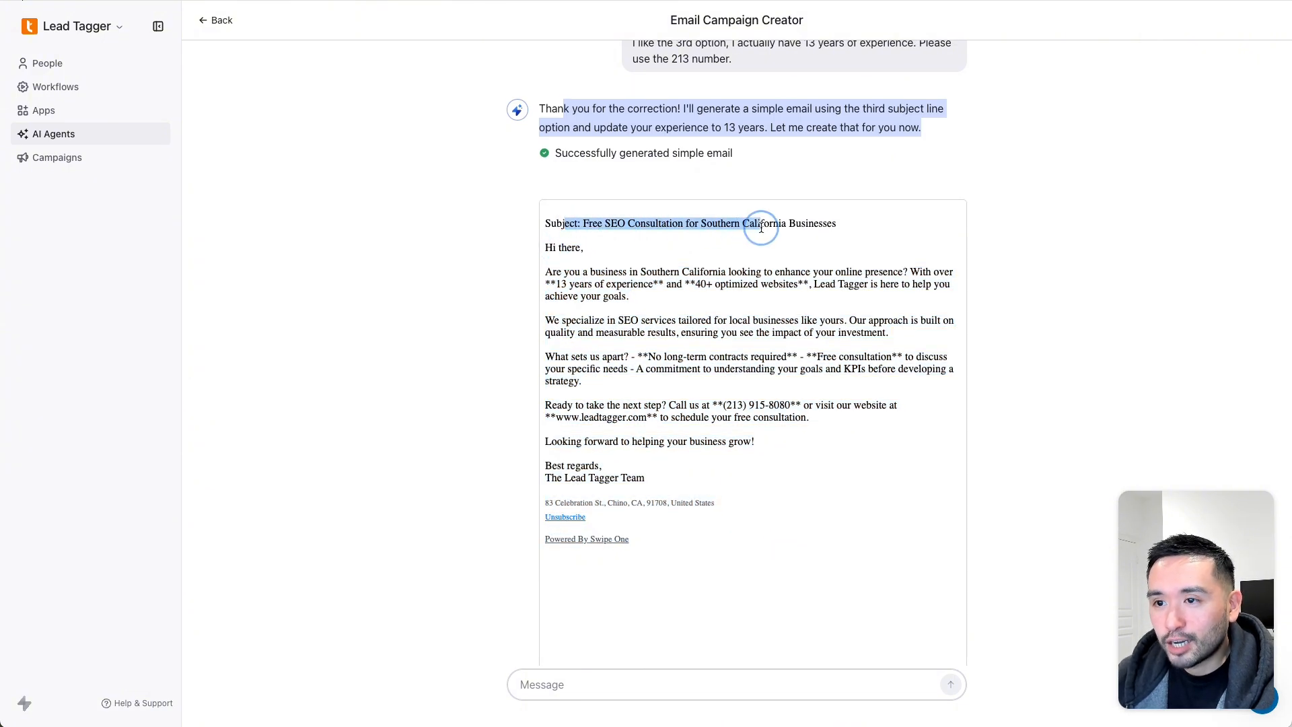
left_click_drag(552, 248, 758, 491)
- Review the 'Free SEO Consultation for Southern California Businesses' preview and its proceed/retry options
scroll(724, 463, "down", 5)
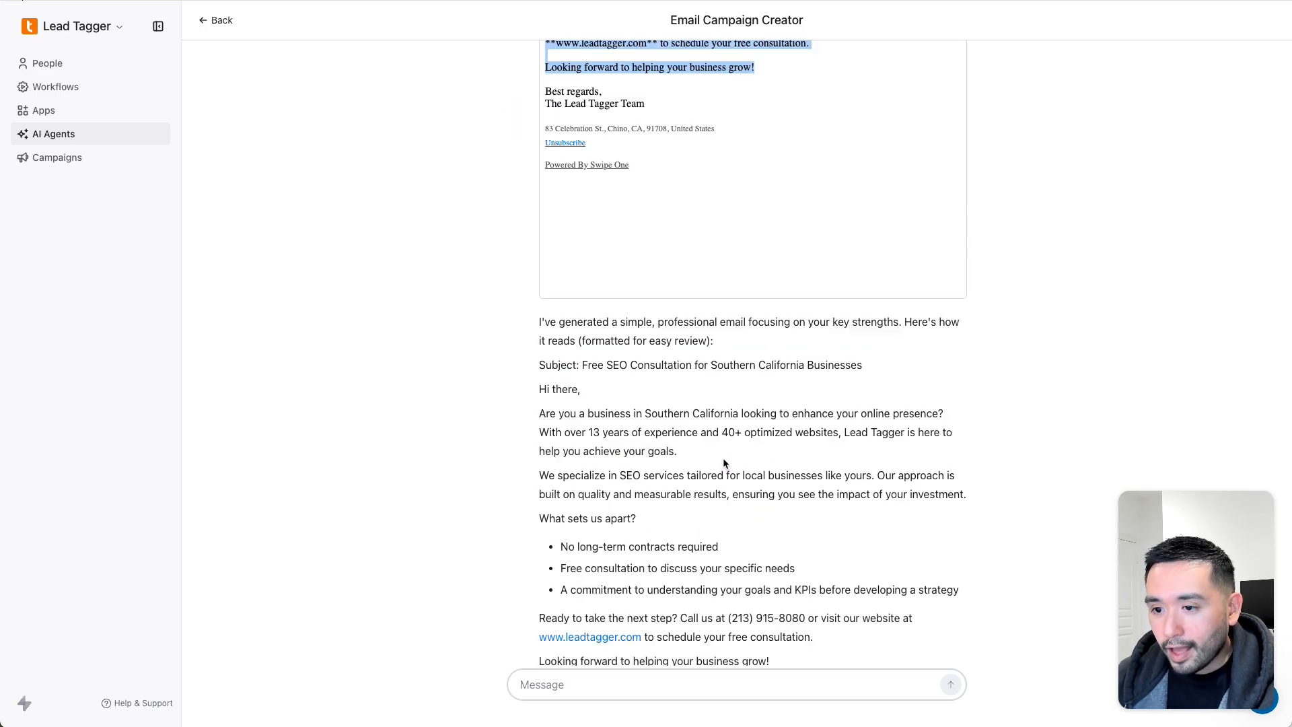
scroll(724, 464, "down", 1)
left_click_drag(548, 270, 775, 565)
scroll(777, 564, "down", 2)
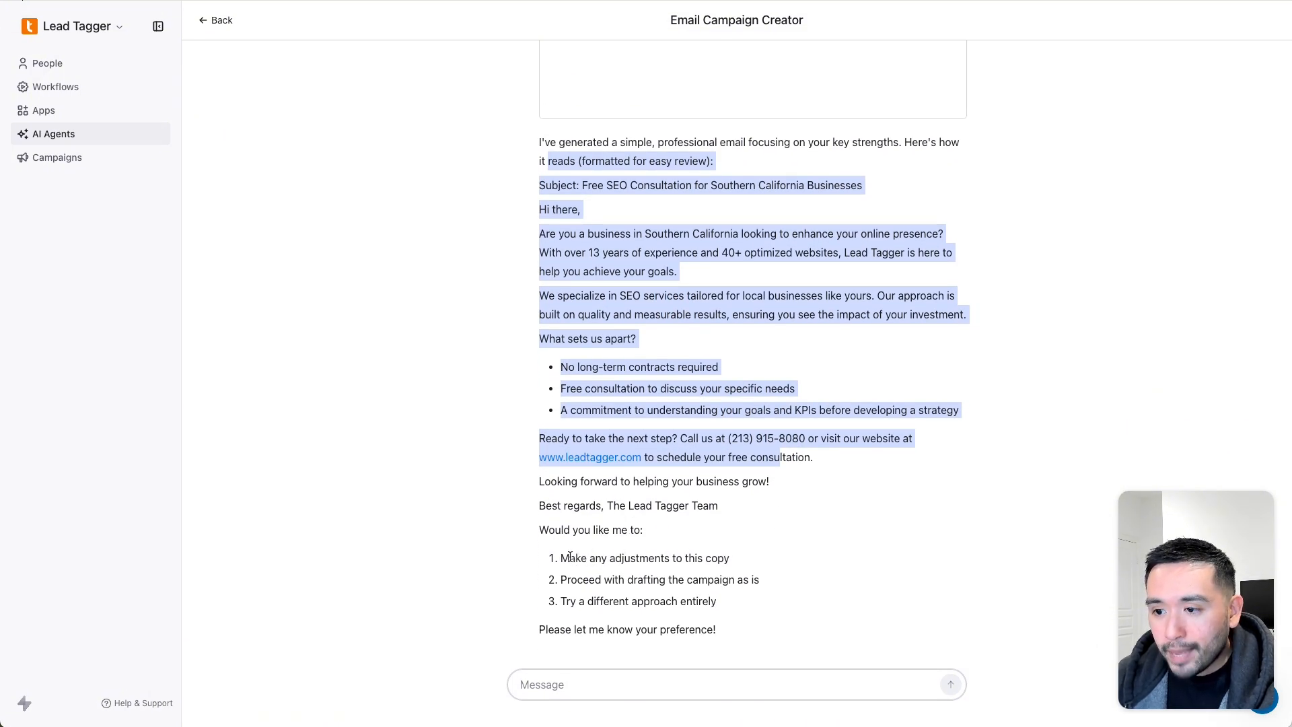
left_click_drag(570, 583, 753, 581)
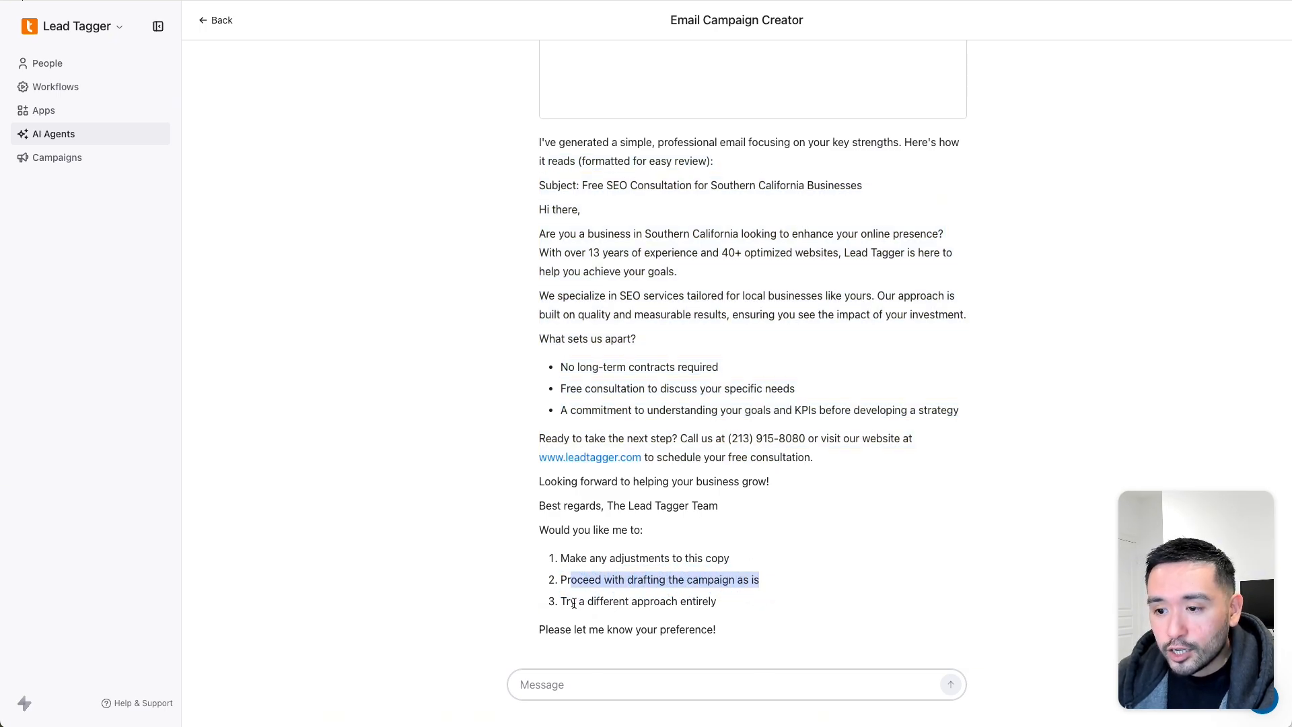
left_click_drag(568, 601, 709, 601)
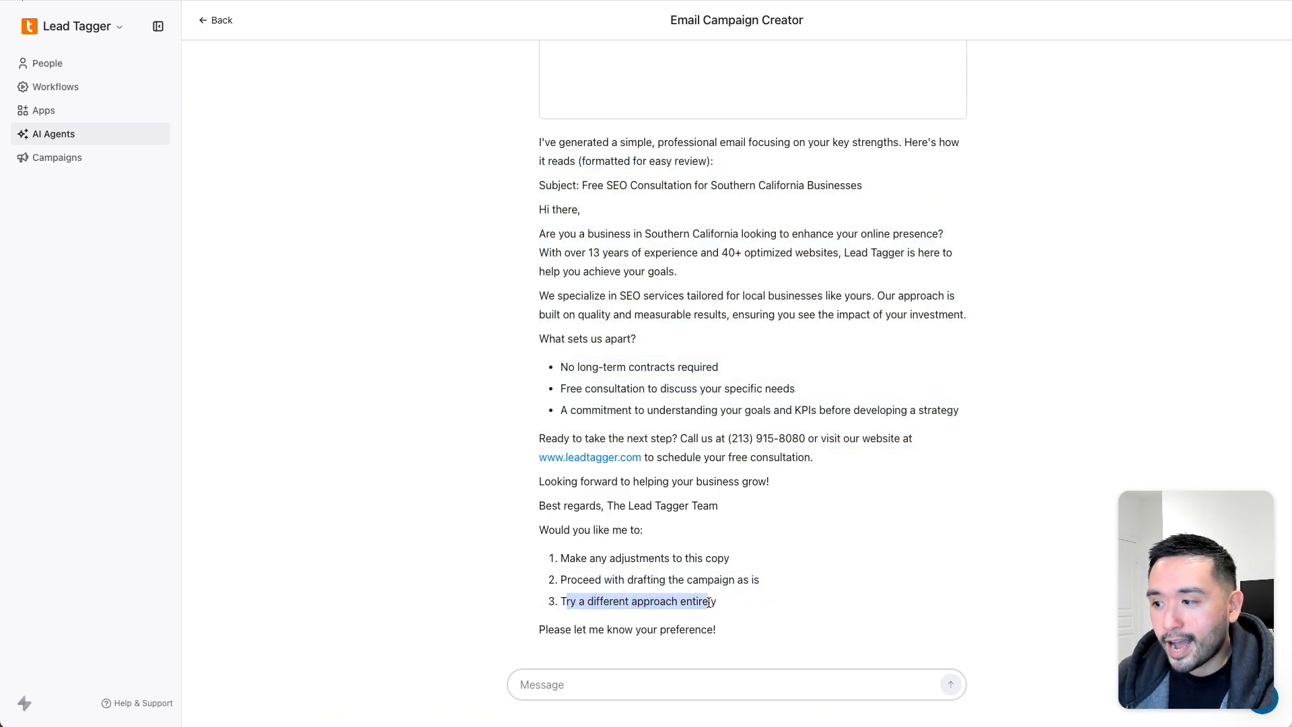
scroll(576, 538, "up", 7)
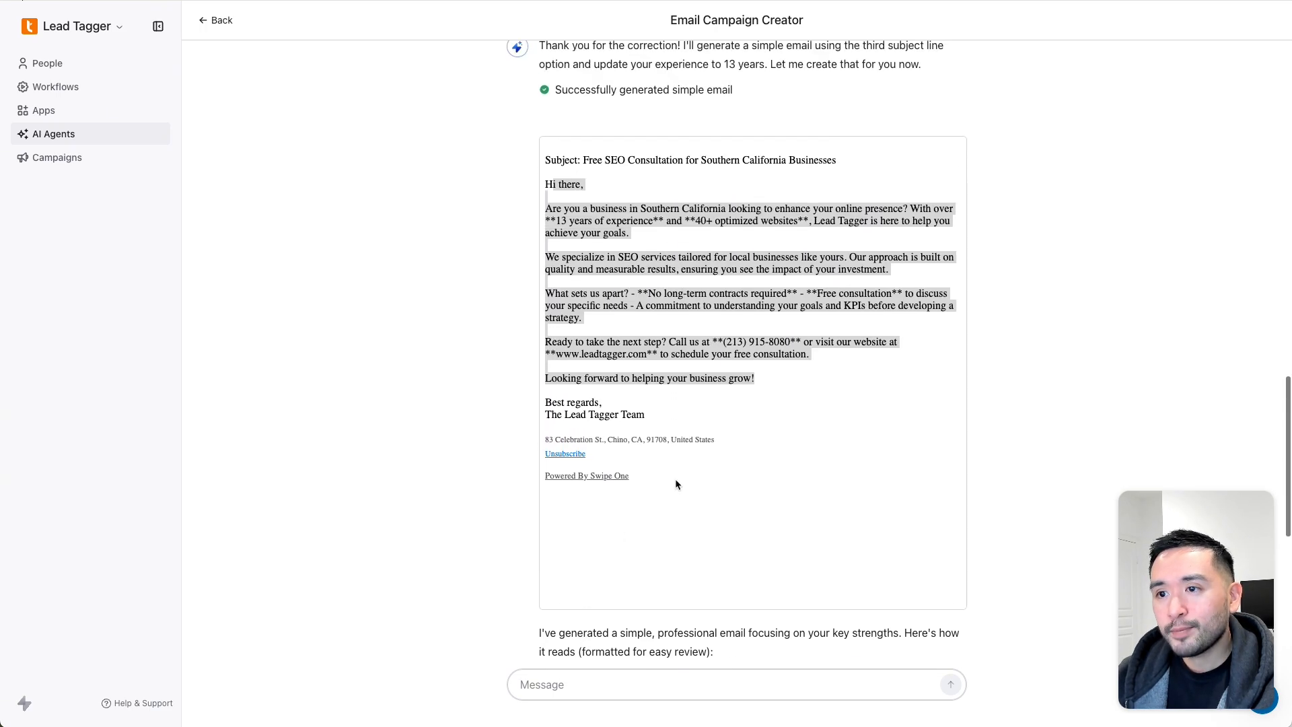
left_click(700, 380)
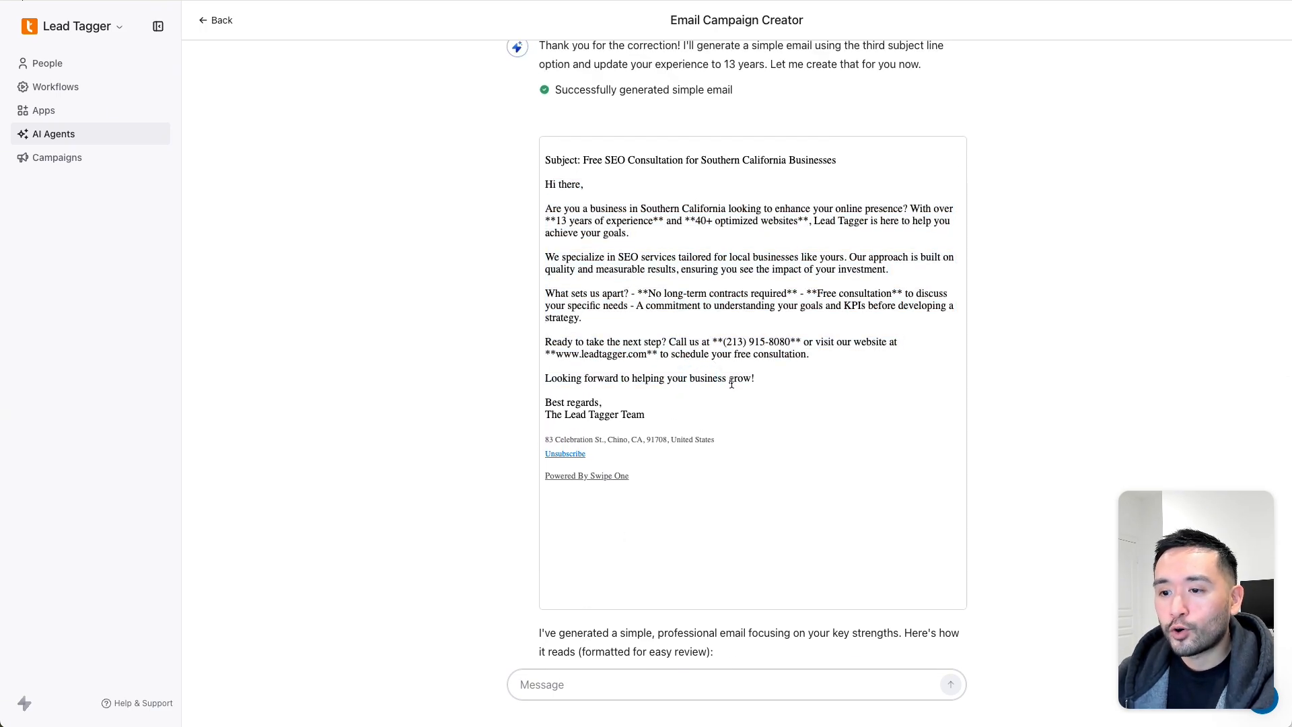
scroll(732, 383, "down", 7)
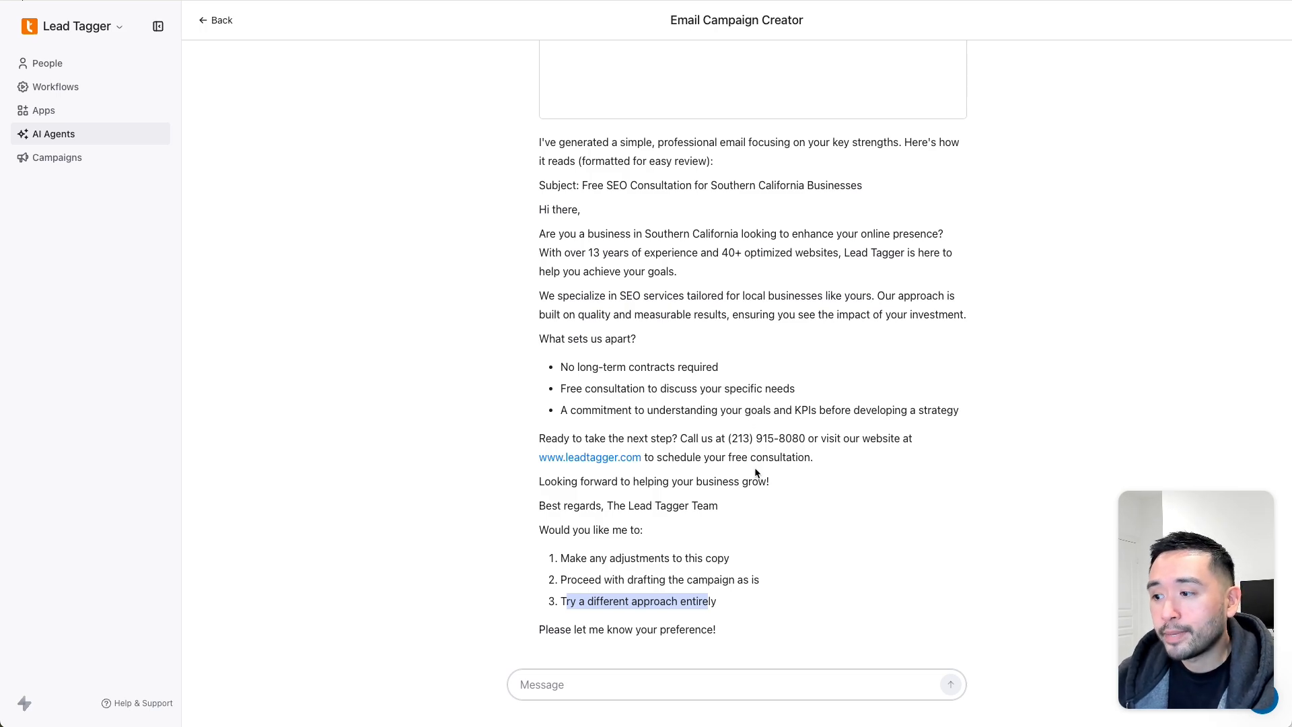
scroll(754, 473, "up", 7)
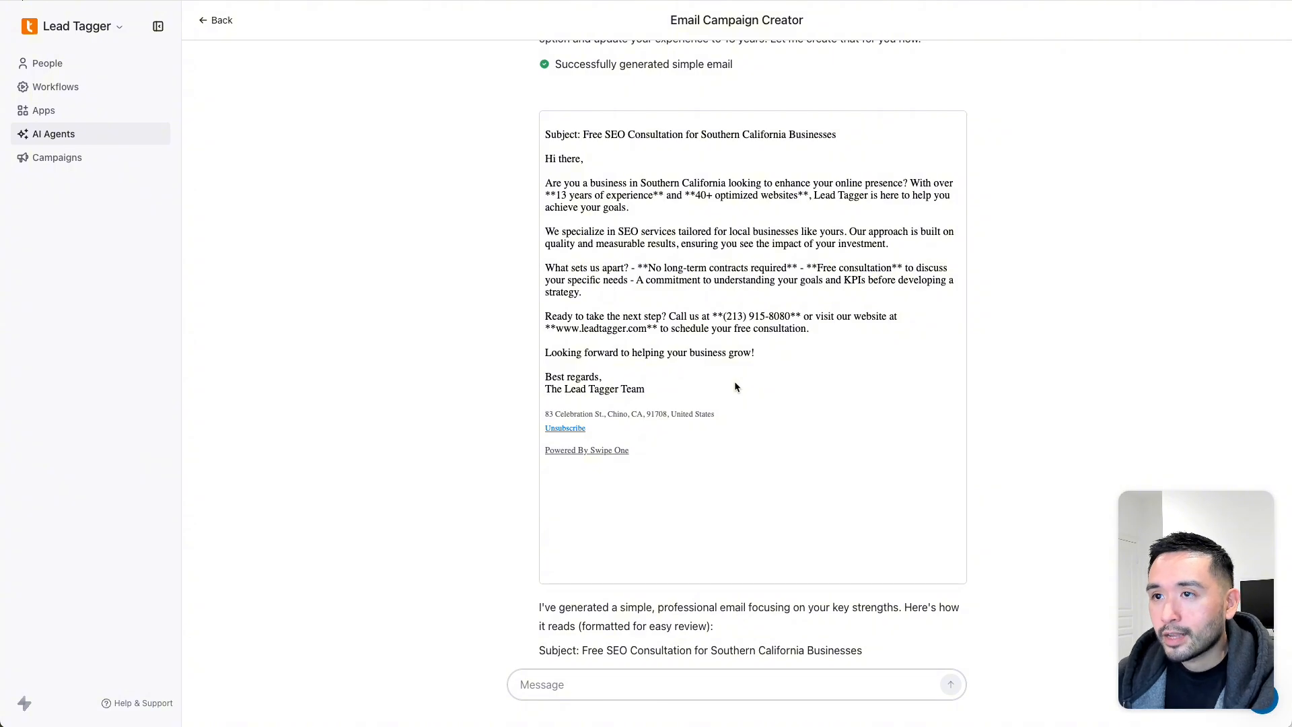
scroll(734, 380, "up", 2)
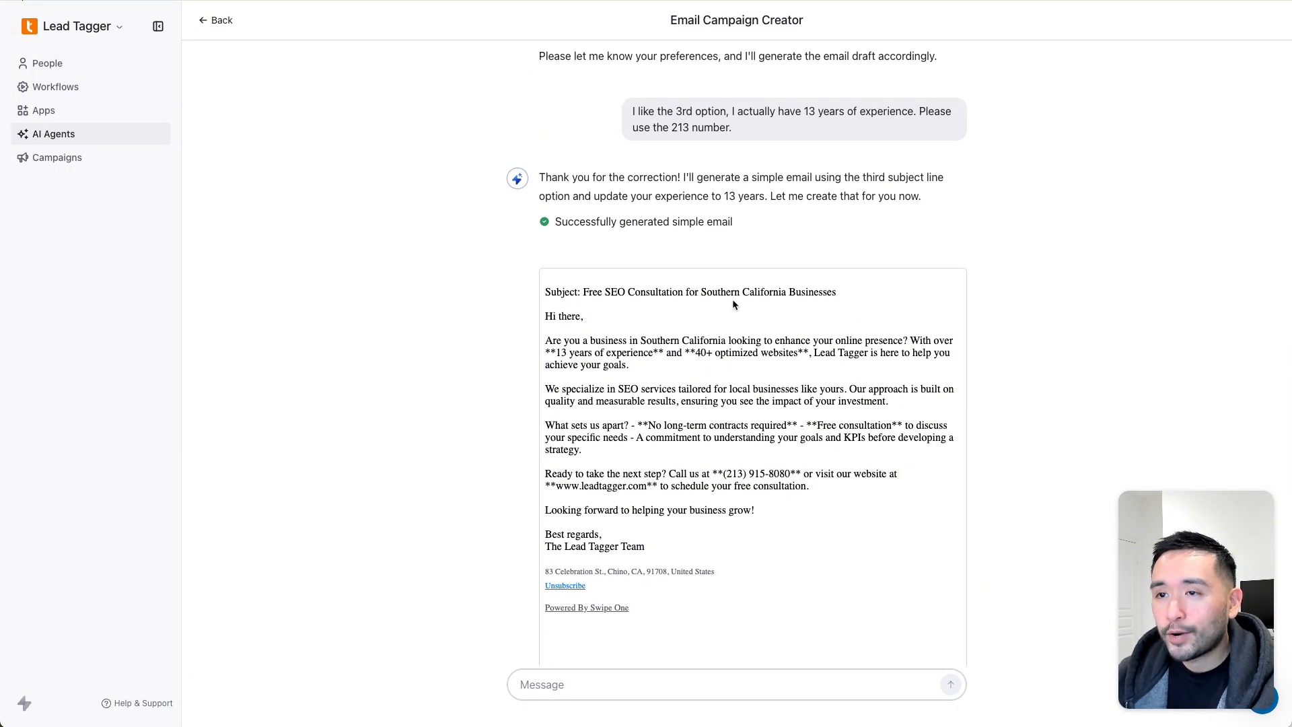
scroll(740, 303, "down", 1)
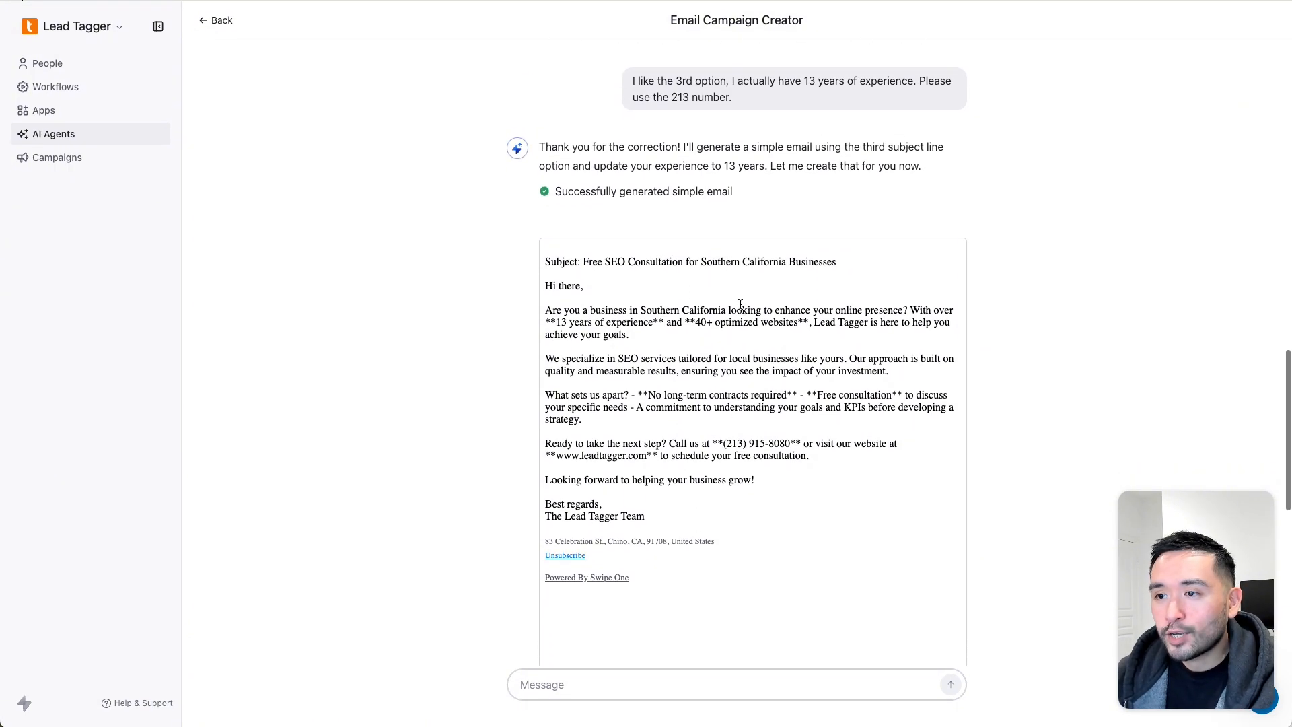
scroll(741, 302, "down", 3)
scroll(740, 304, "down", 7)
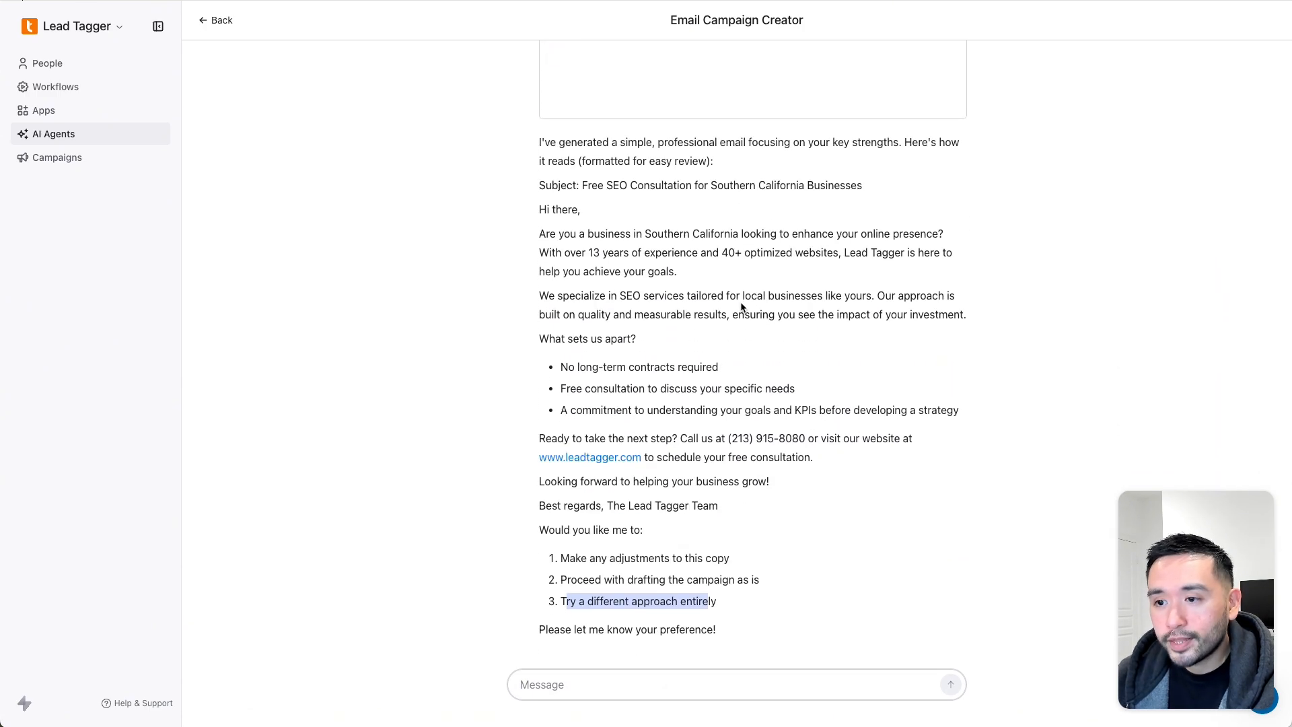
- Reply 'please proceed with the campaign' and read the draft-saved confirmation
type("please proceed with the campaign")
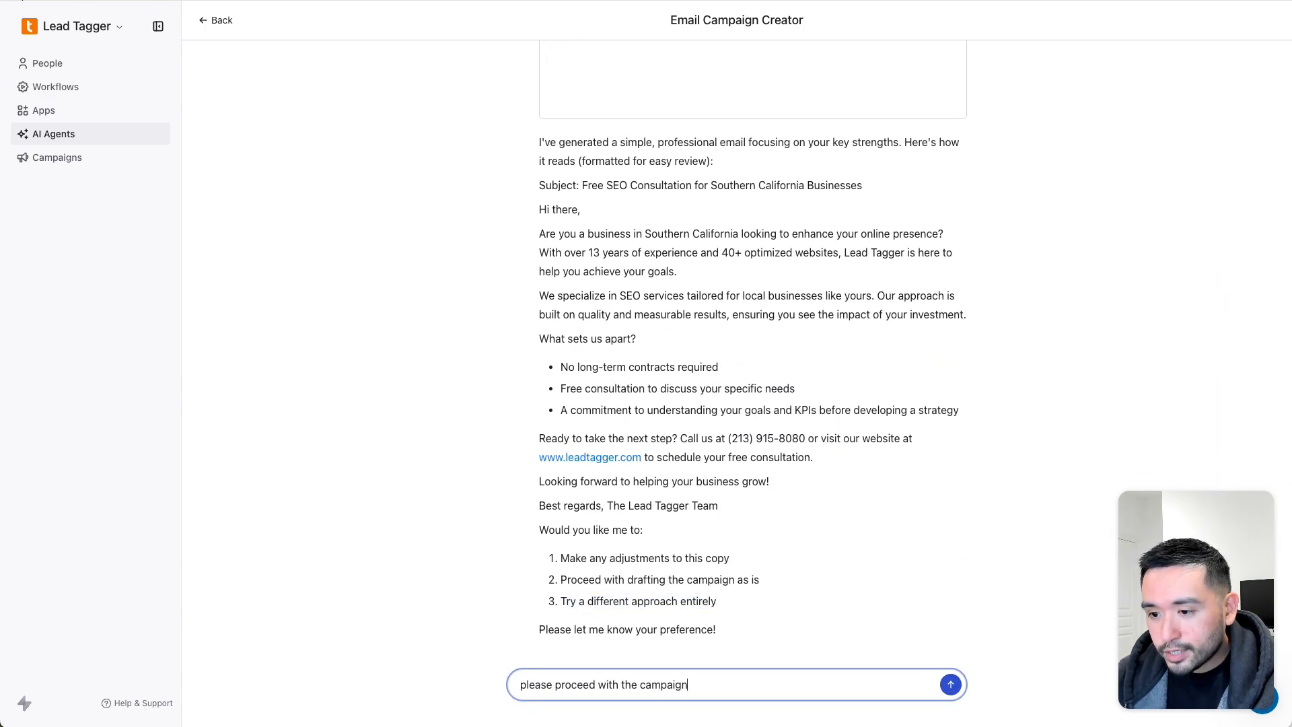
key("Return")
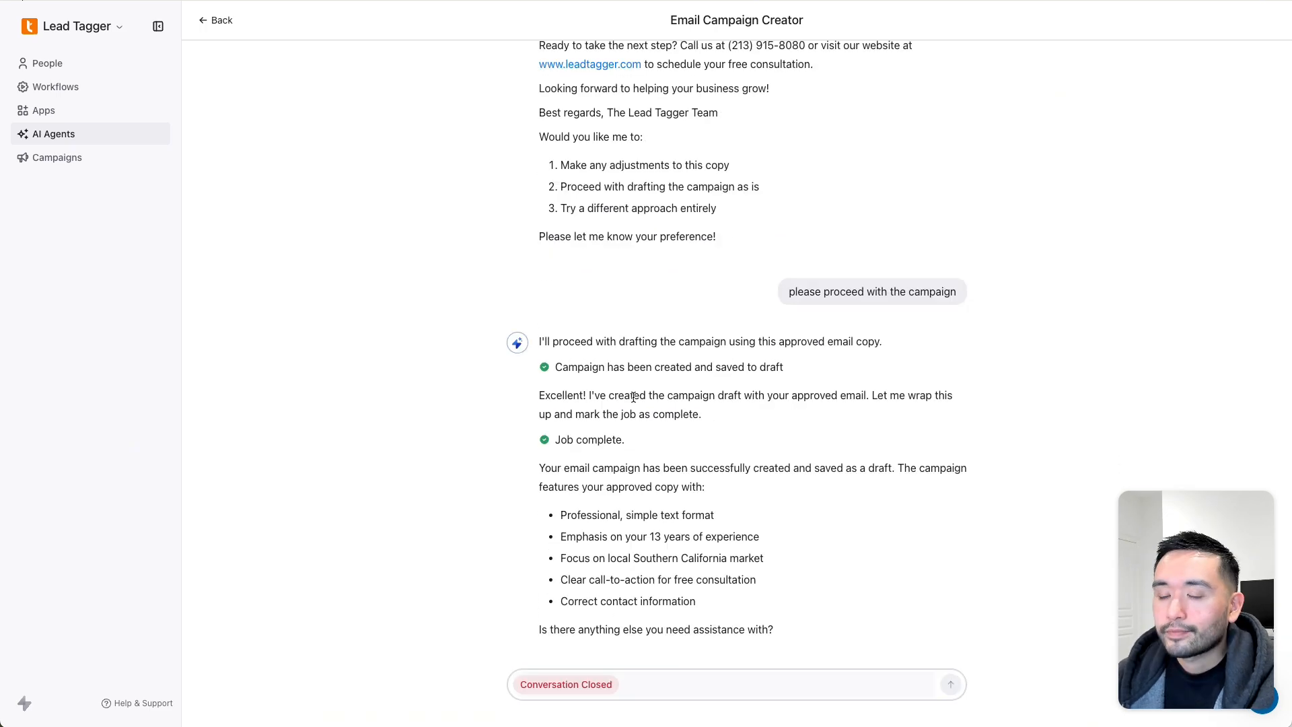
left_click_drag(575, 366, 776, 640)
left_click(776, 640)
- Attempt to write in the message box of the now-closed conversation
left_click(638, 686)
left_click(583, 684)
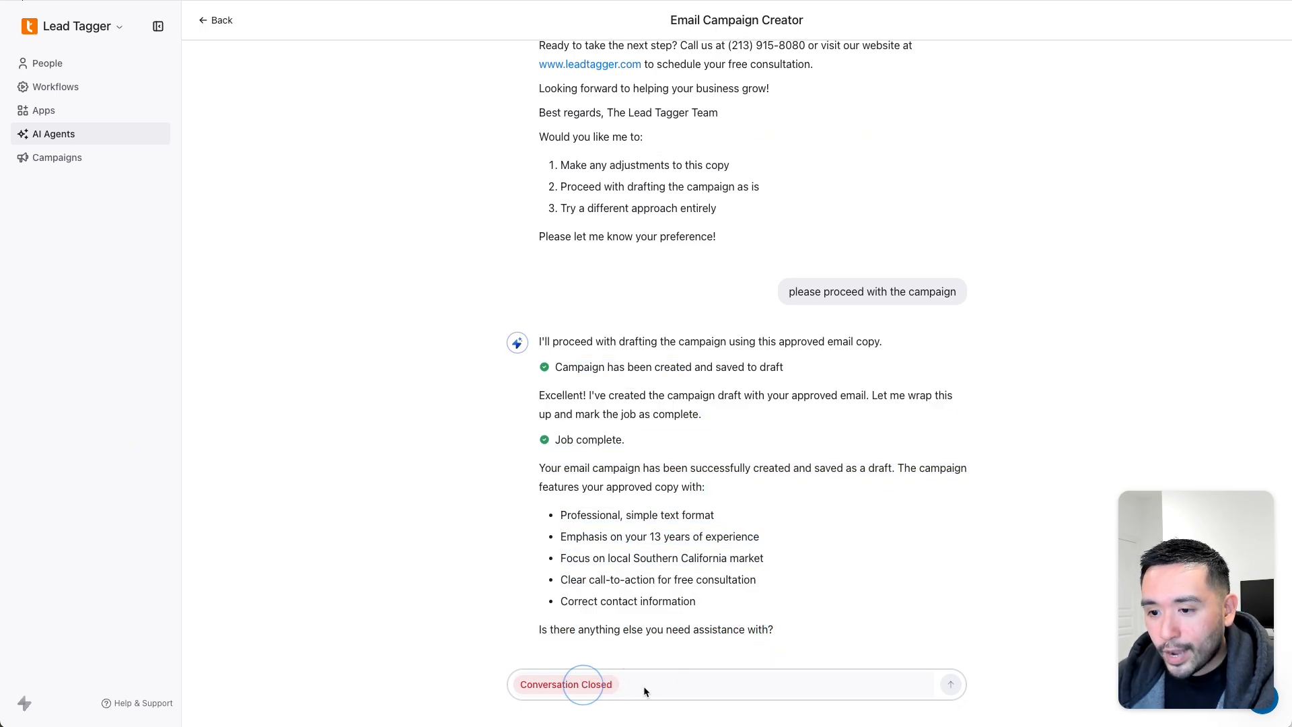
left_click(645, 685)
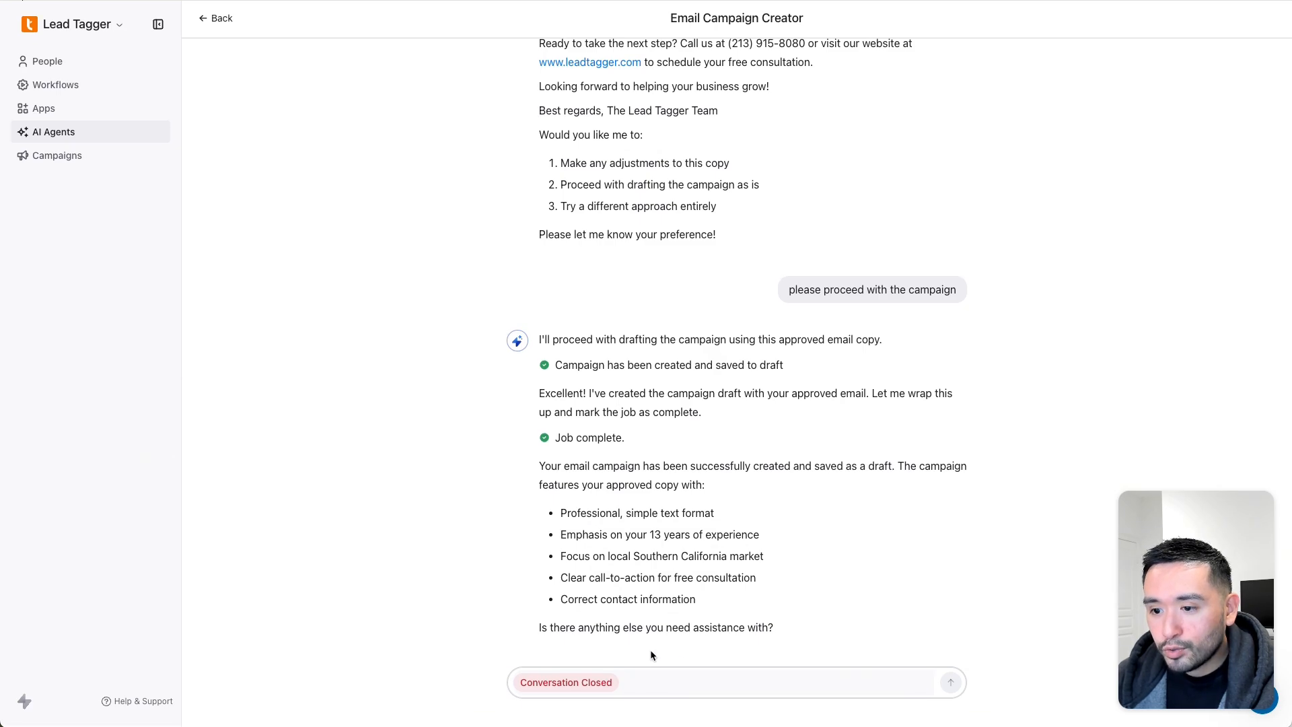
left_click_drag(532, 688, 626, 687)
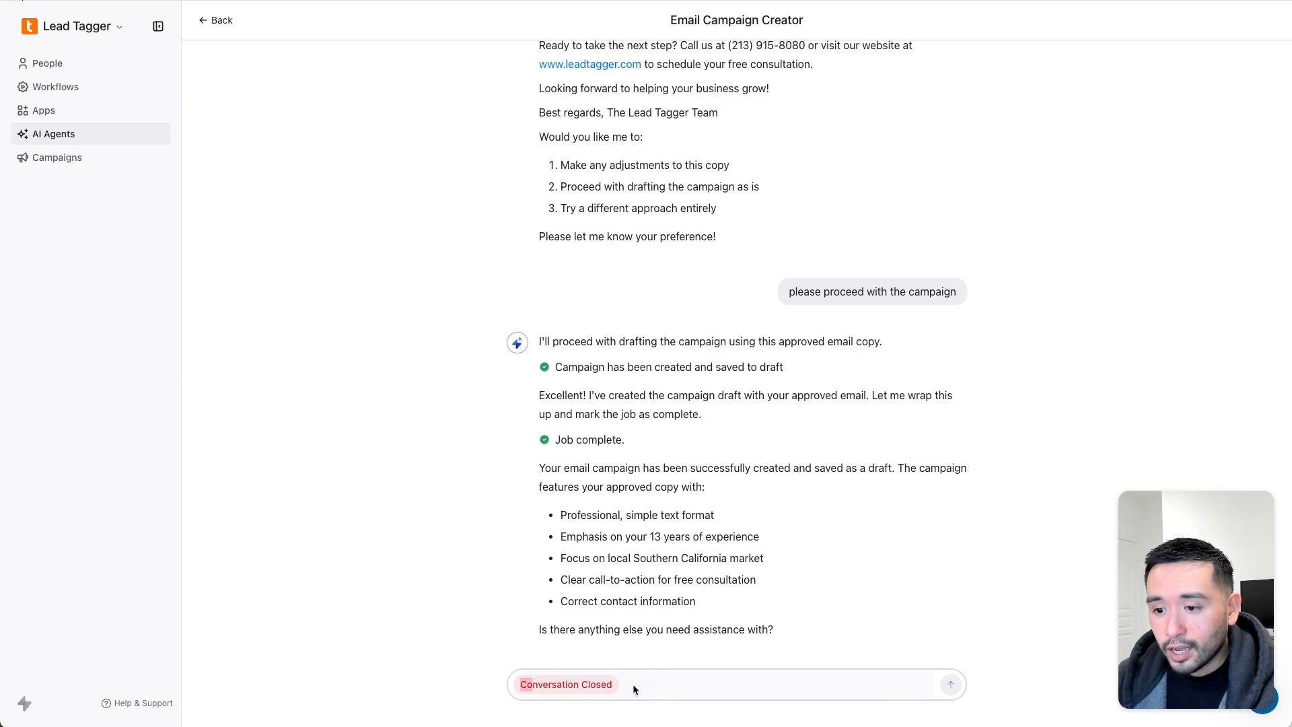
left_click(633, 684)
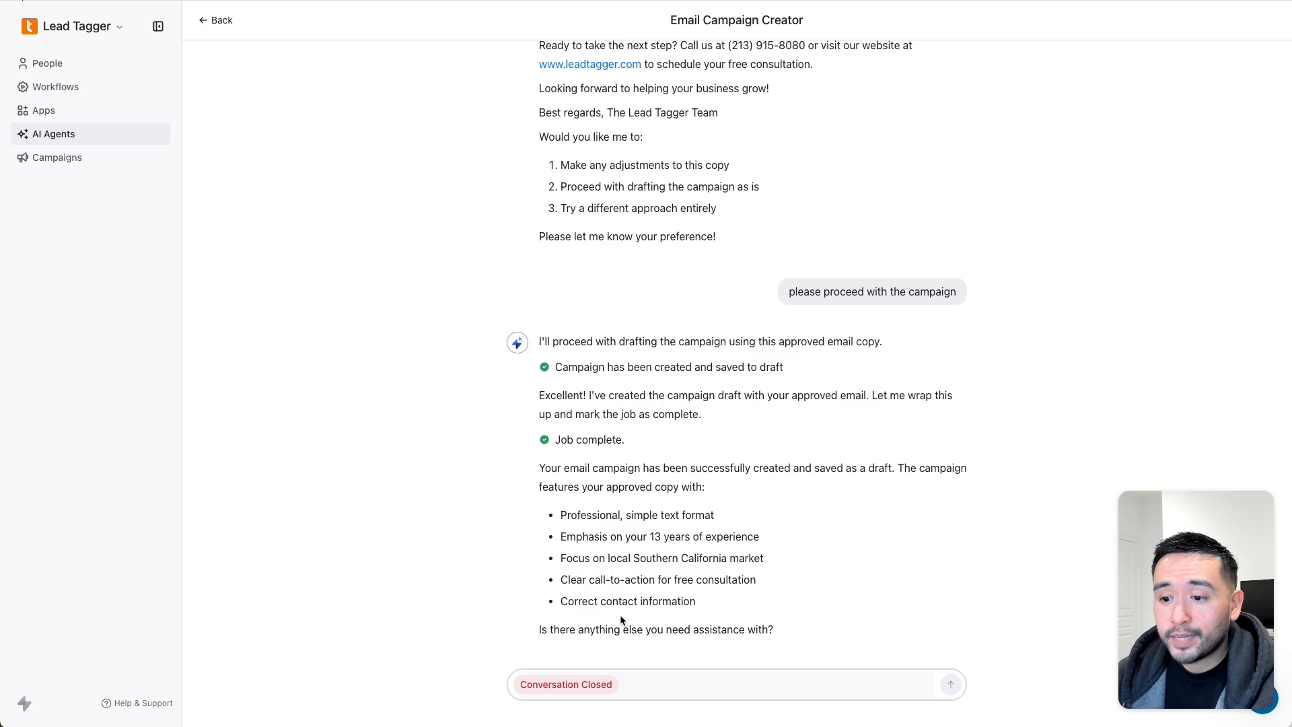
left_click(626, 683)
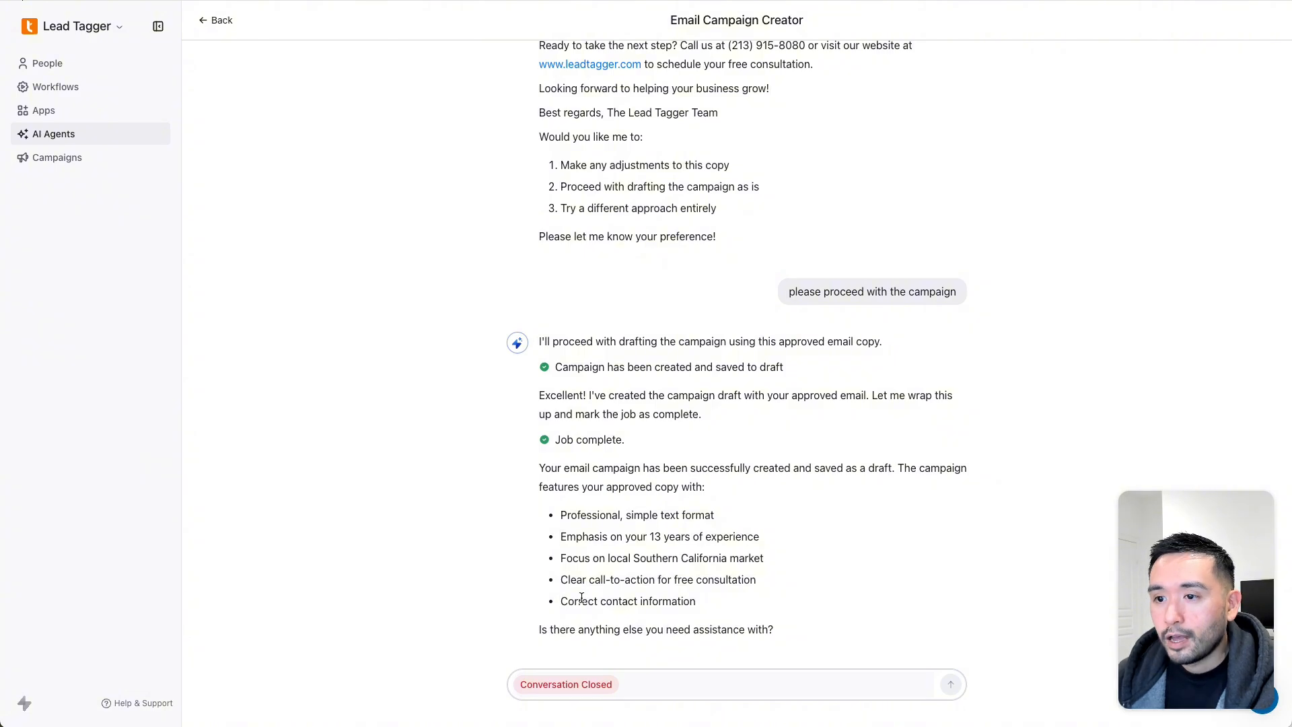
- Open 'Campaign created by Campaign agent' from the Campaigns list
left_click(60, 160)
left_click(299, 130)
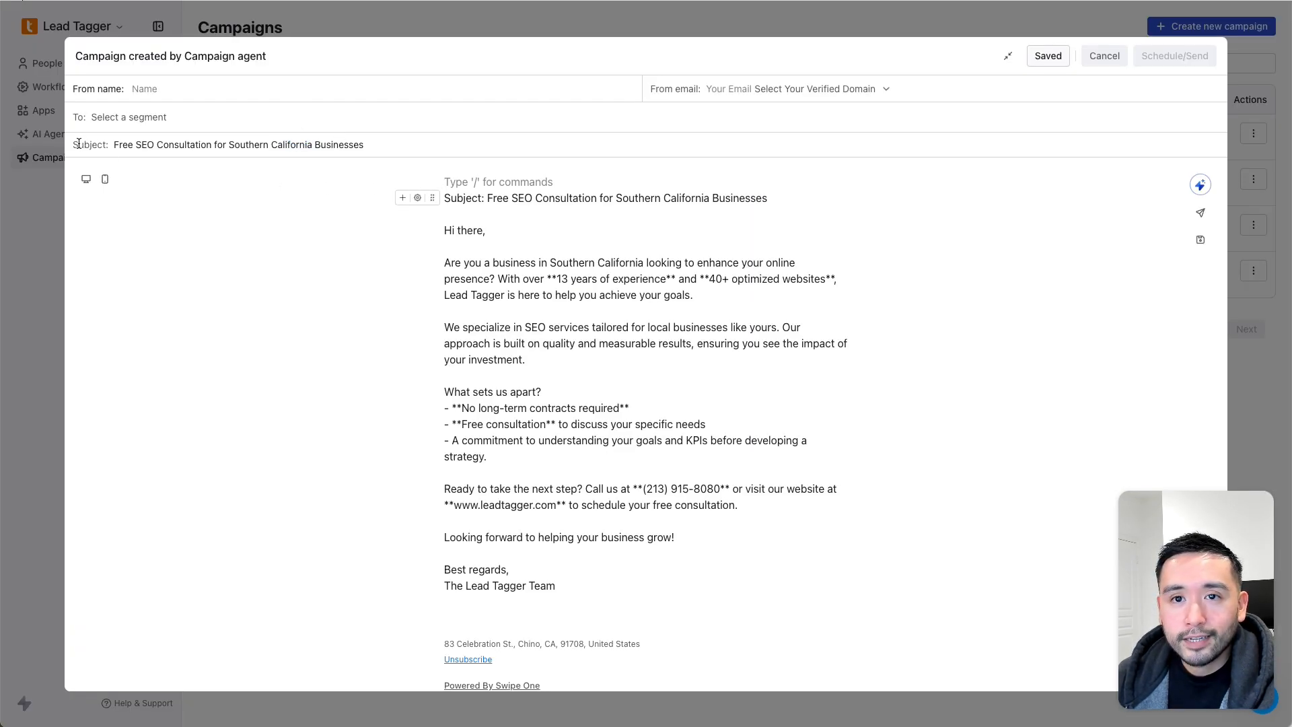
double_click(319, 144)
triple_click(289, 144)
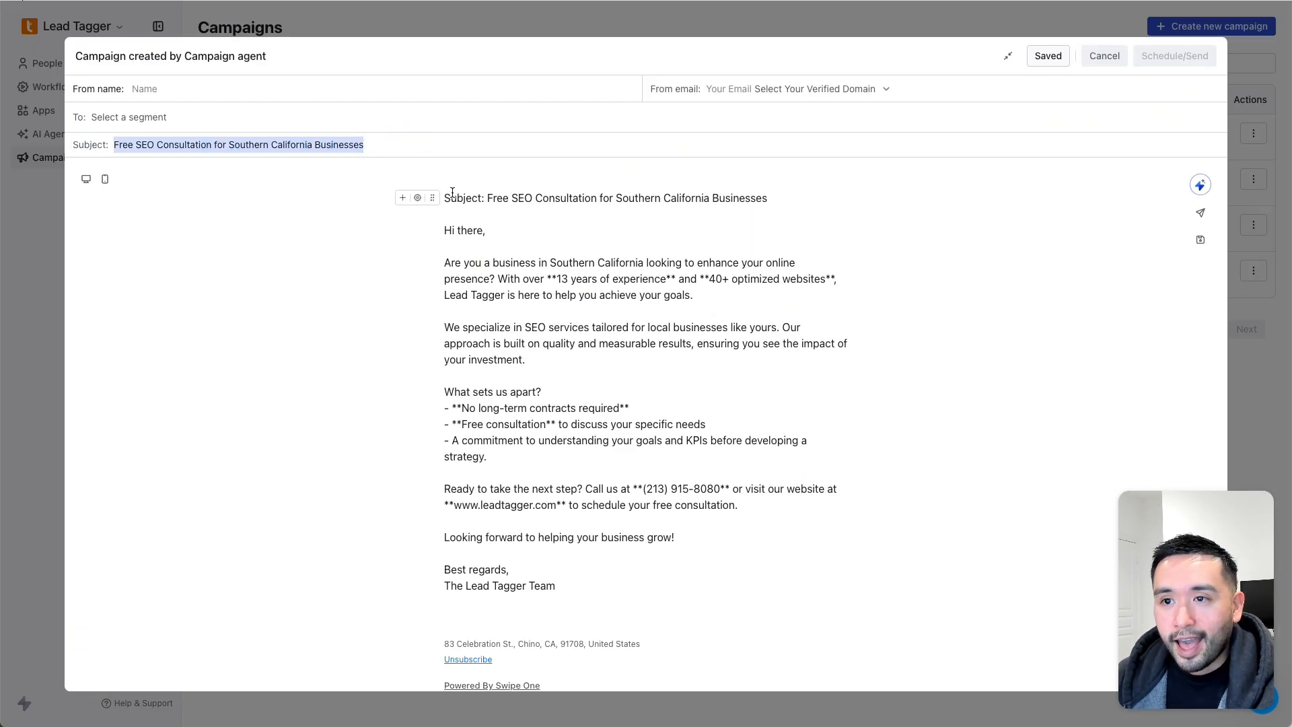
left_click_drag(445, 198, 626, 575)
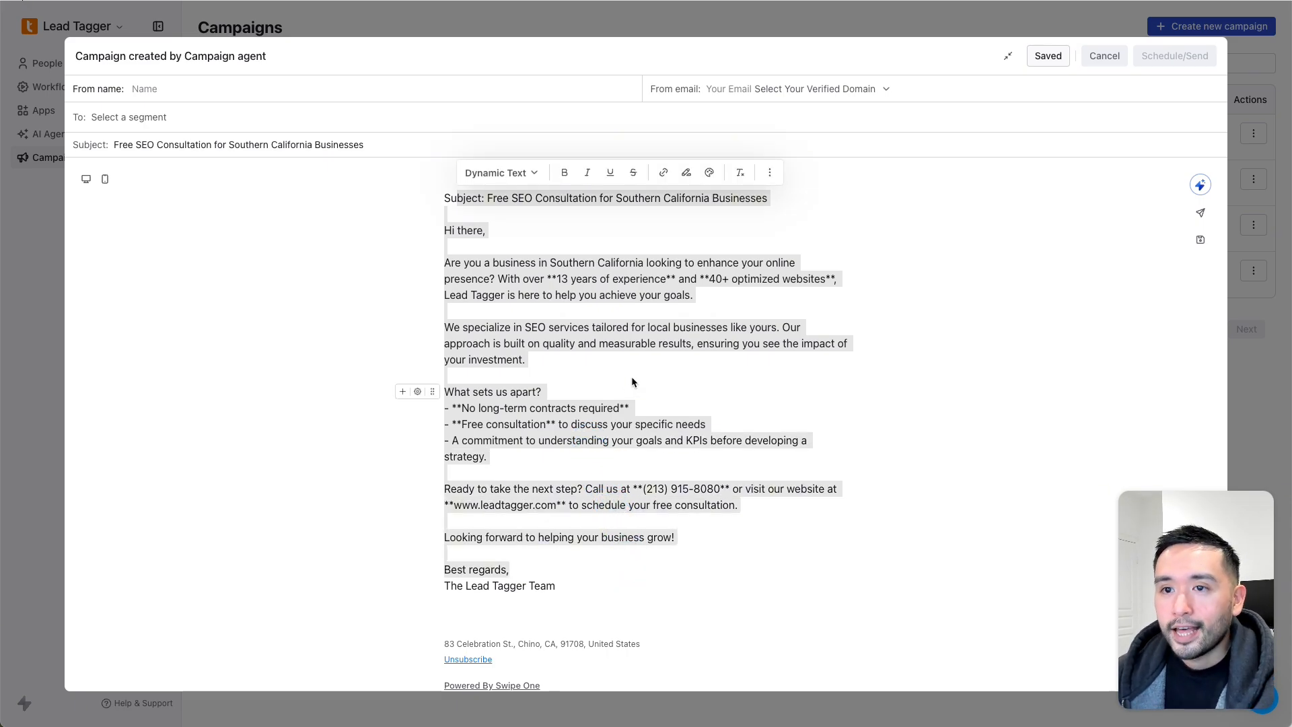
left_click(589, 267)
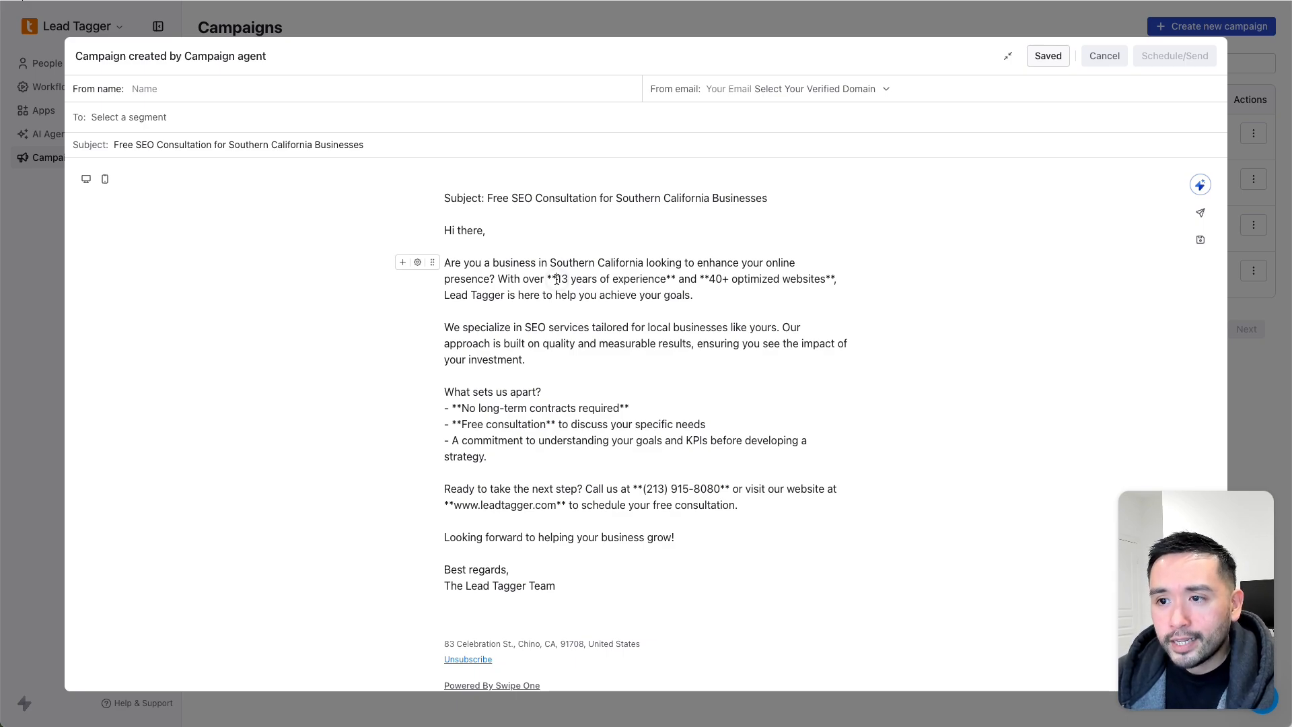
- Remove the asterisks around '13 years of experience' and '40+ optimized websites', adding a comma after websites
key("BackSpace")
key("BackSpace")
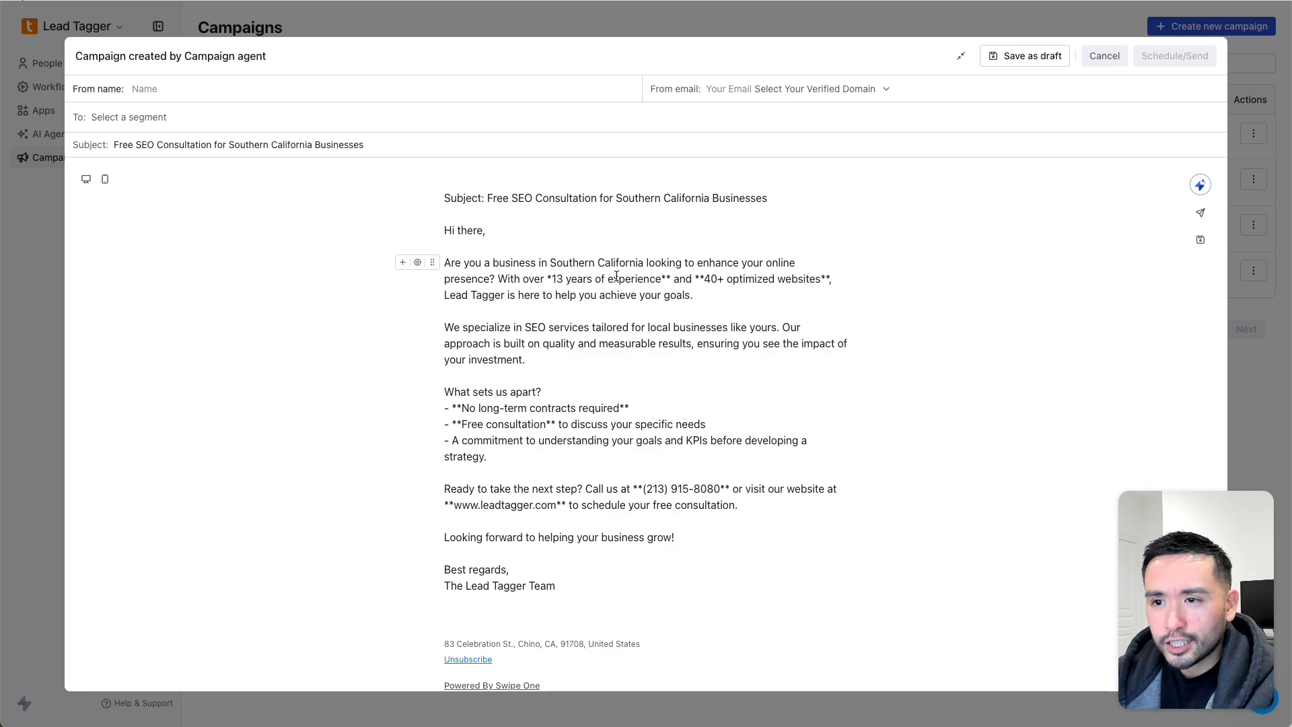
left_click(669, 279)
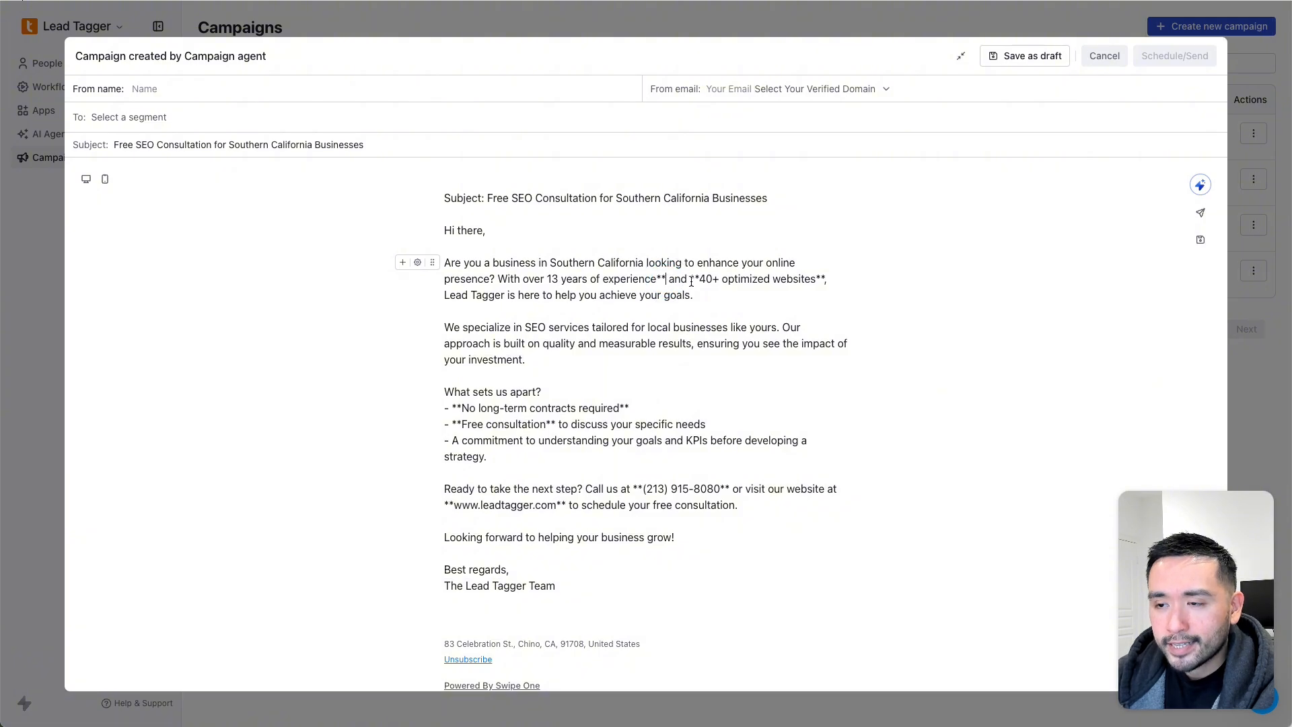
key("BackSpace")
key("BackSpace")
left_click(690, 279)
key("BackSpace")
key("BackSpace")
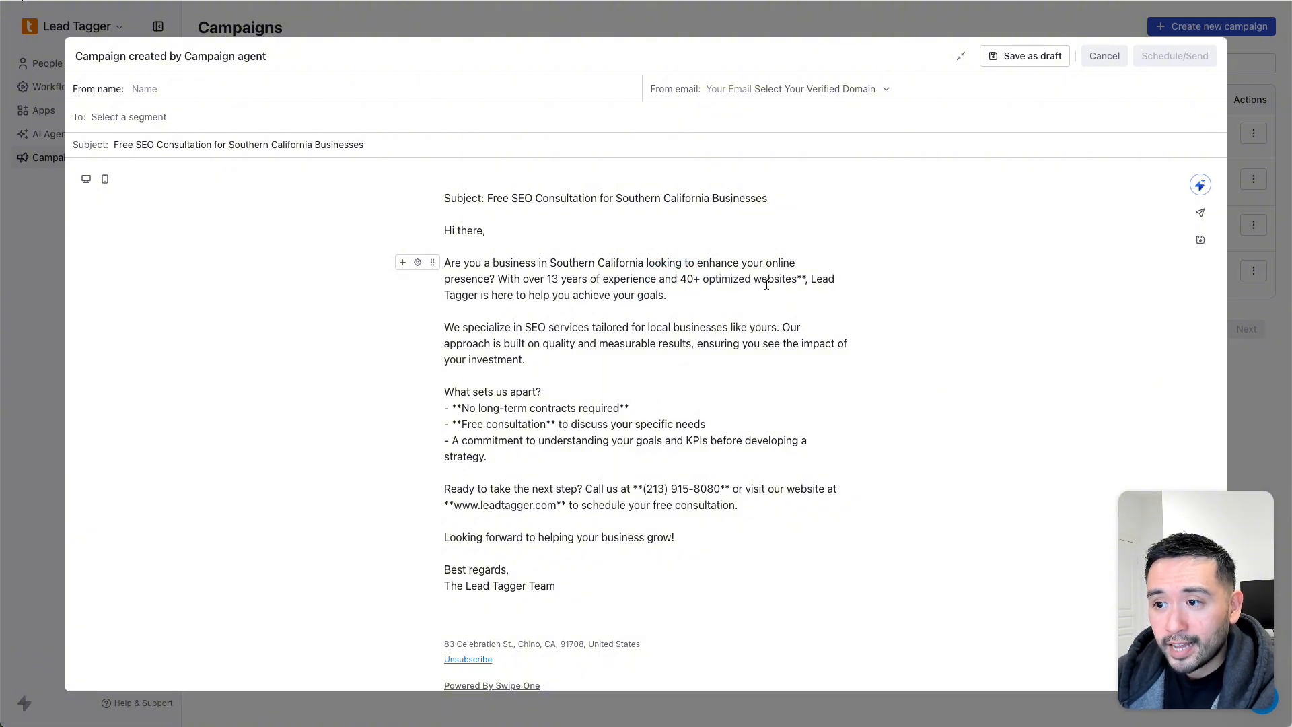
left_click(807, 279)
key("BackSpace")
key("BackSpace")
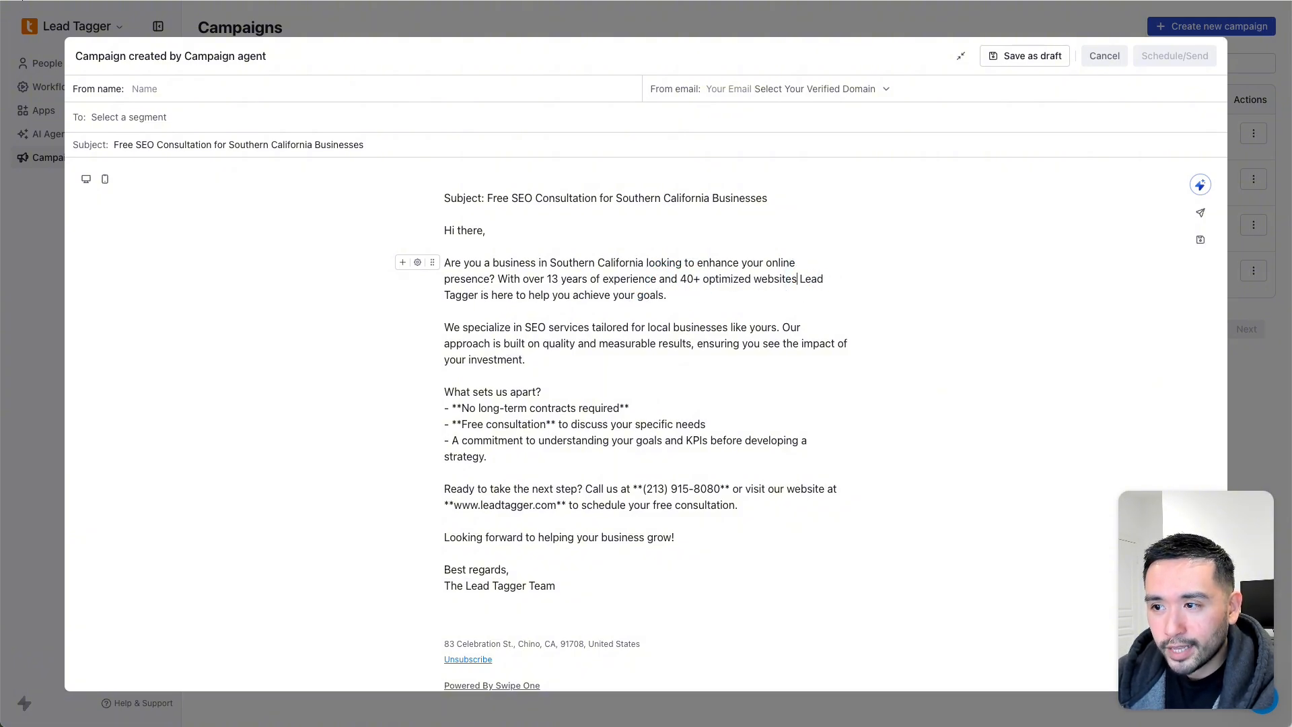
type(",")
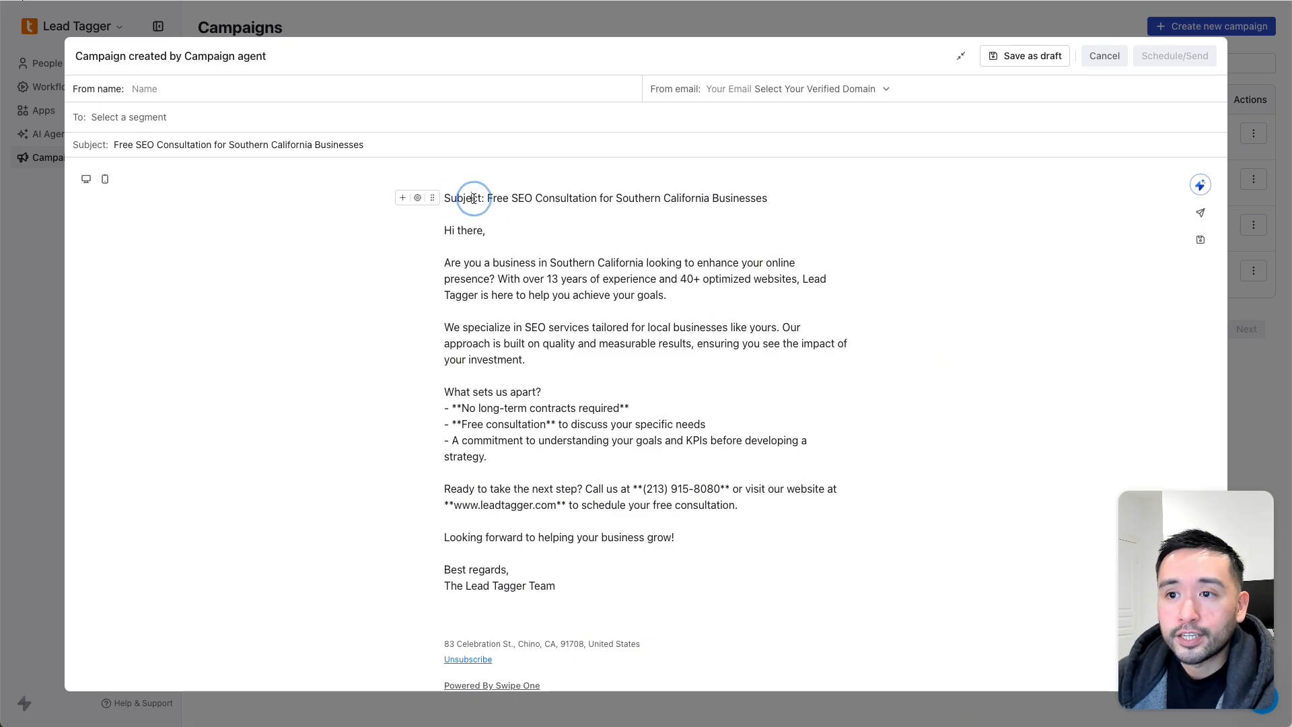
- Delete the subject line repeated at the top of the email body
double_click(573, 195)
triple_click(572, 196)
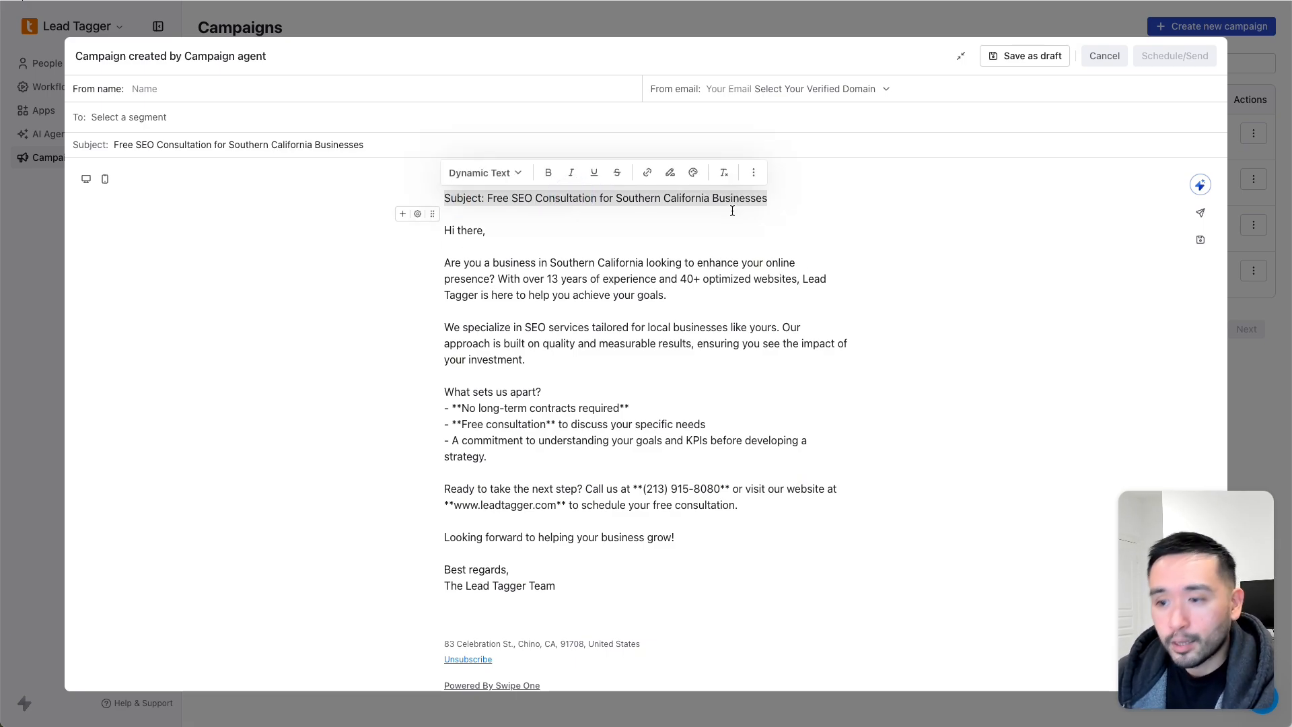
key("BackSpace")
key("Down")
key("Down")
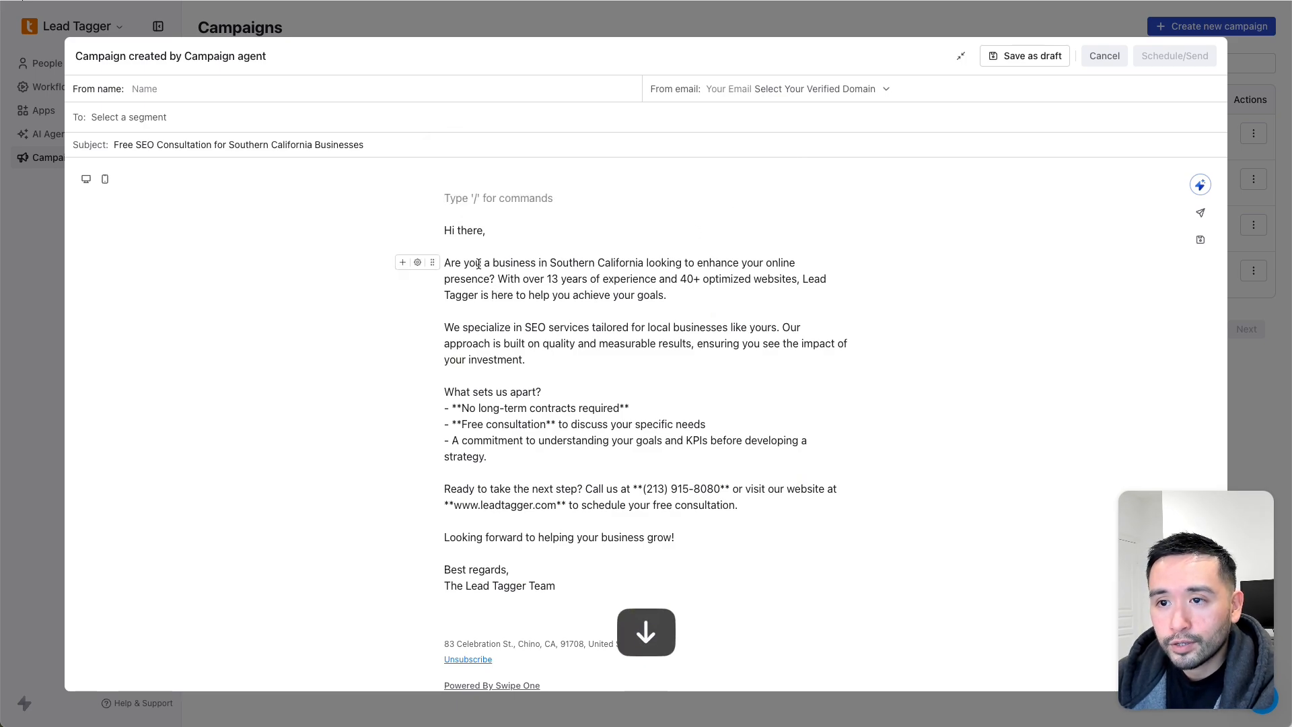
- Remove the blank line above the greeting and bold '13 years of experience'
left_click(444, 232)
key("BackSpace")
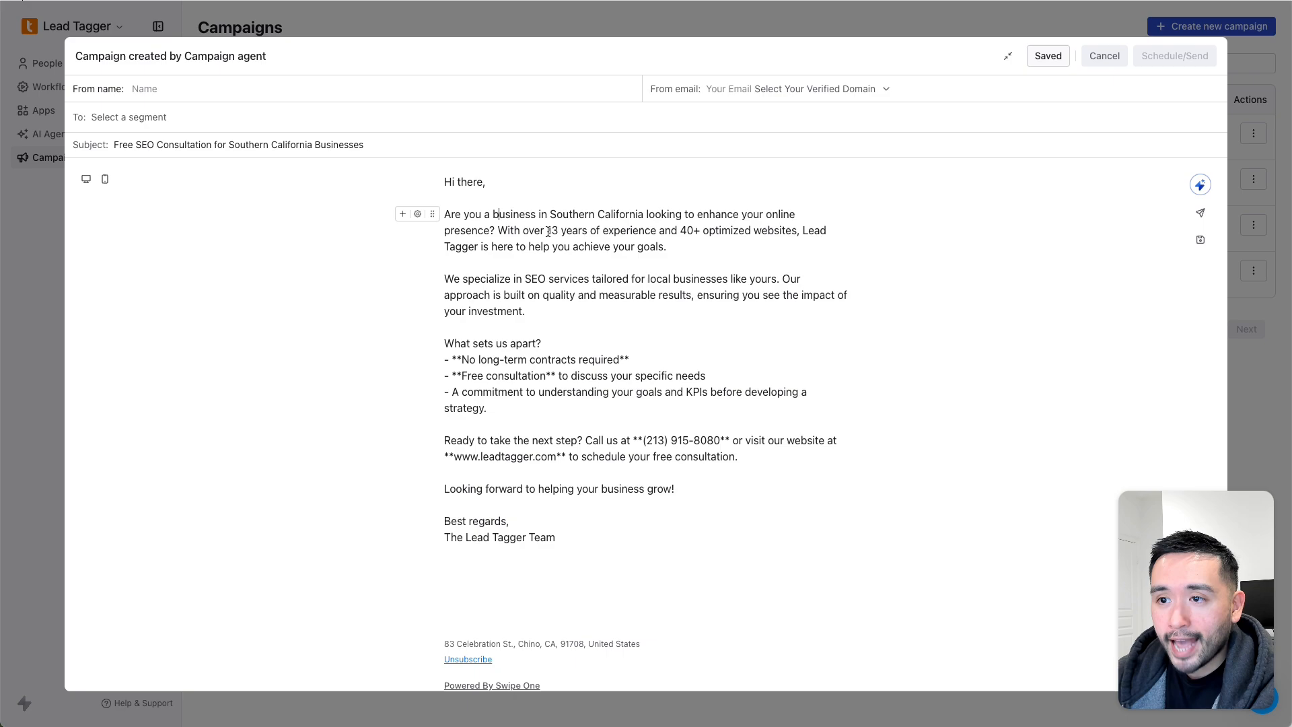
left_click_drag(549, 232, 656, 229)
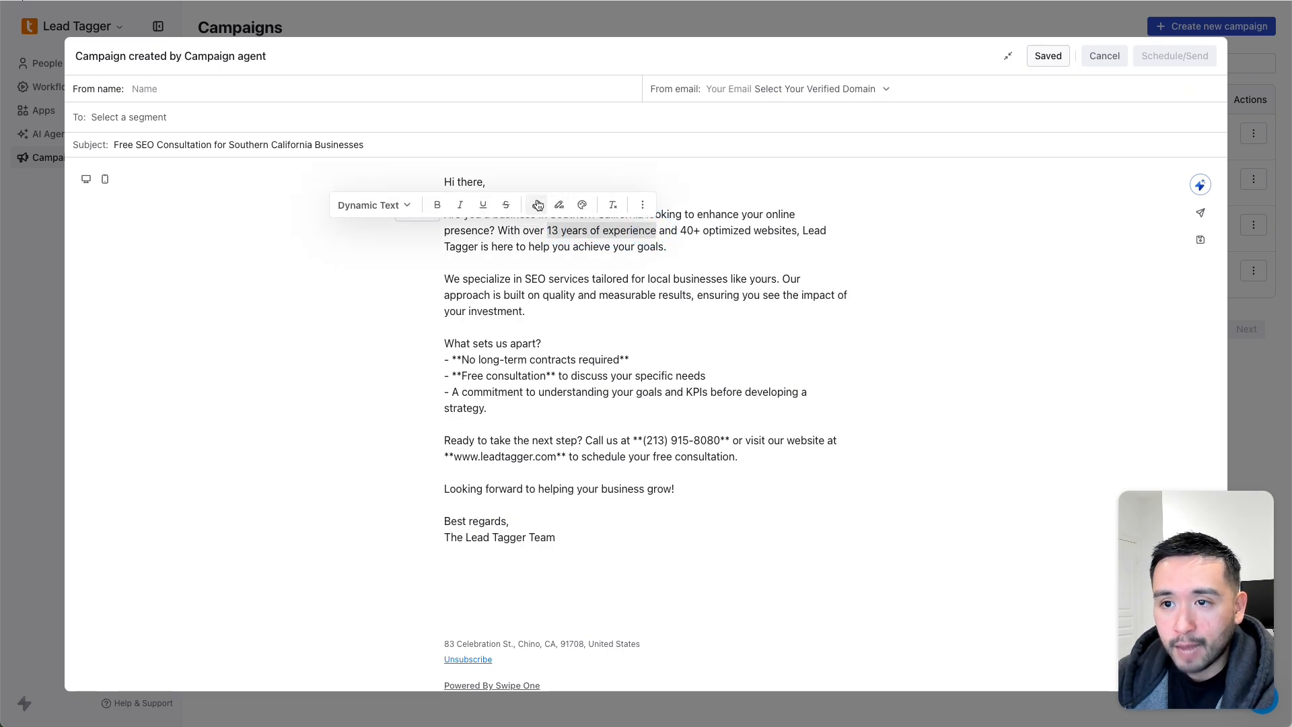
left_click(438, 205)
left_click(512, 233)
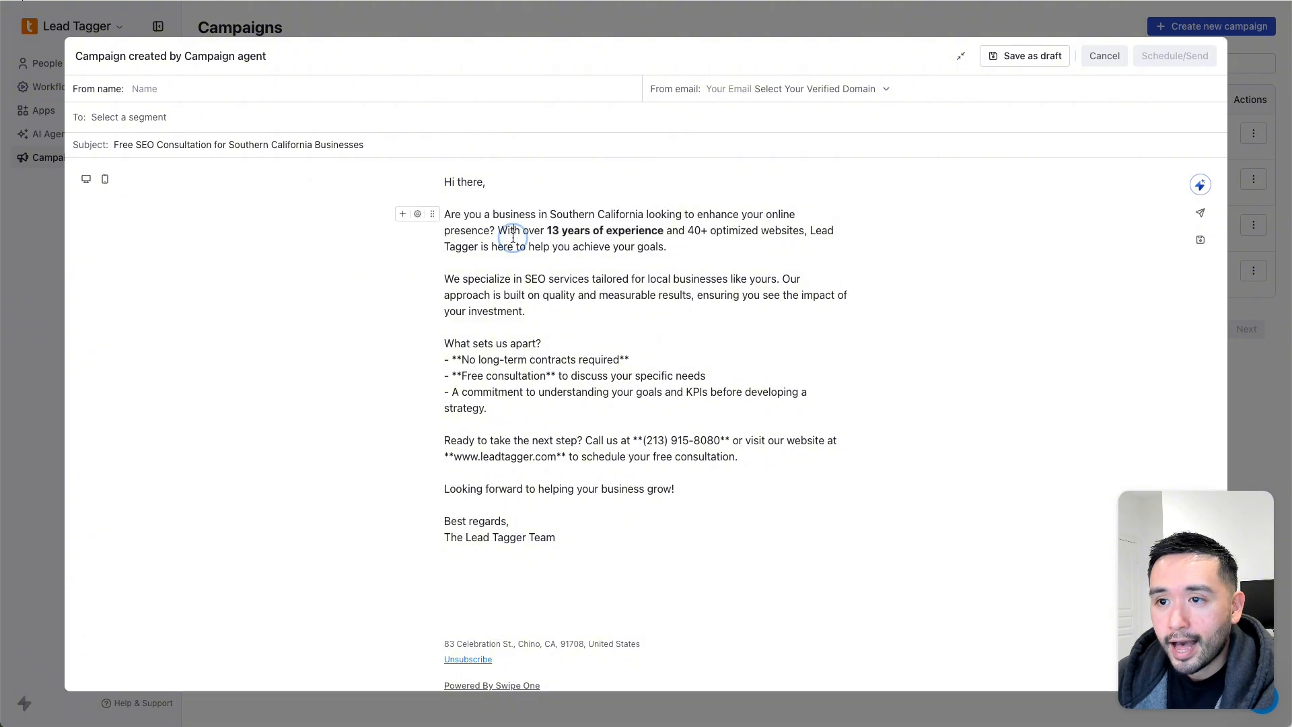
- Left-align the opening paragraph through its block style settings
left_click(417, 216)
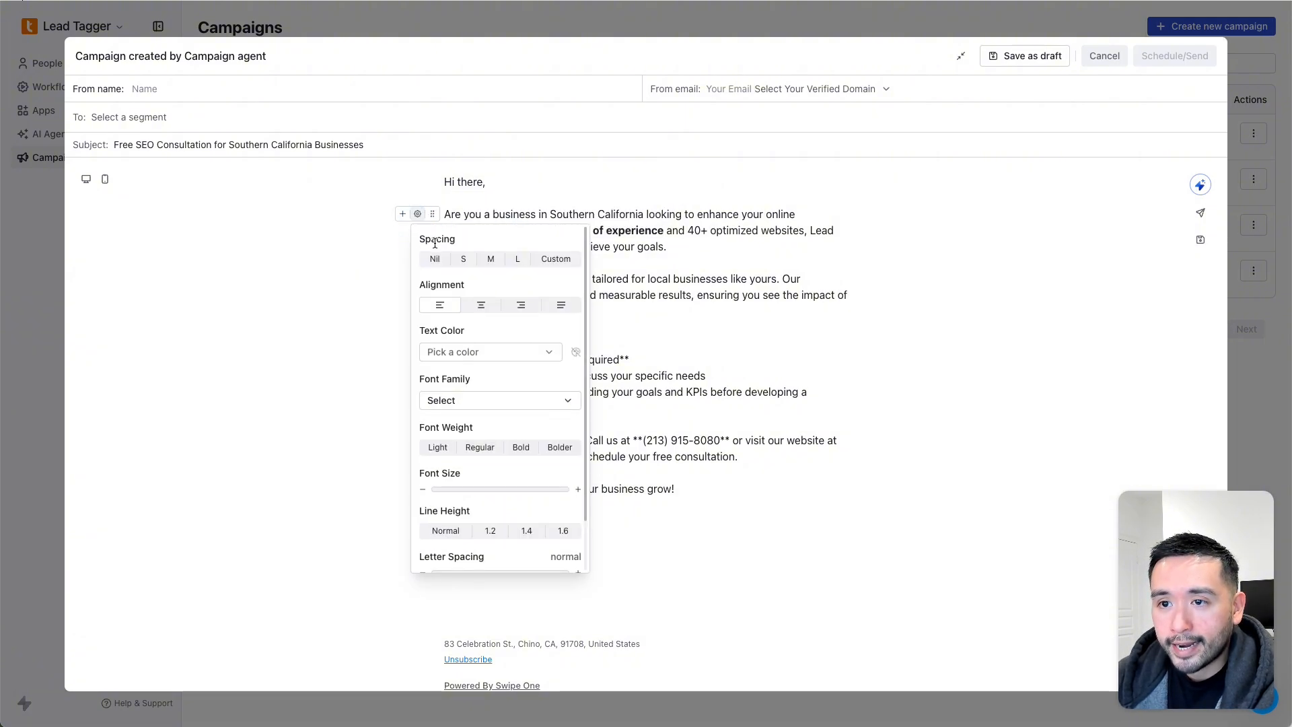
left_click(457, 305)
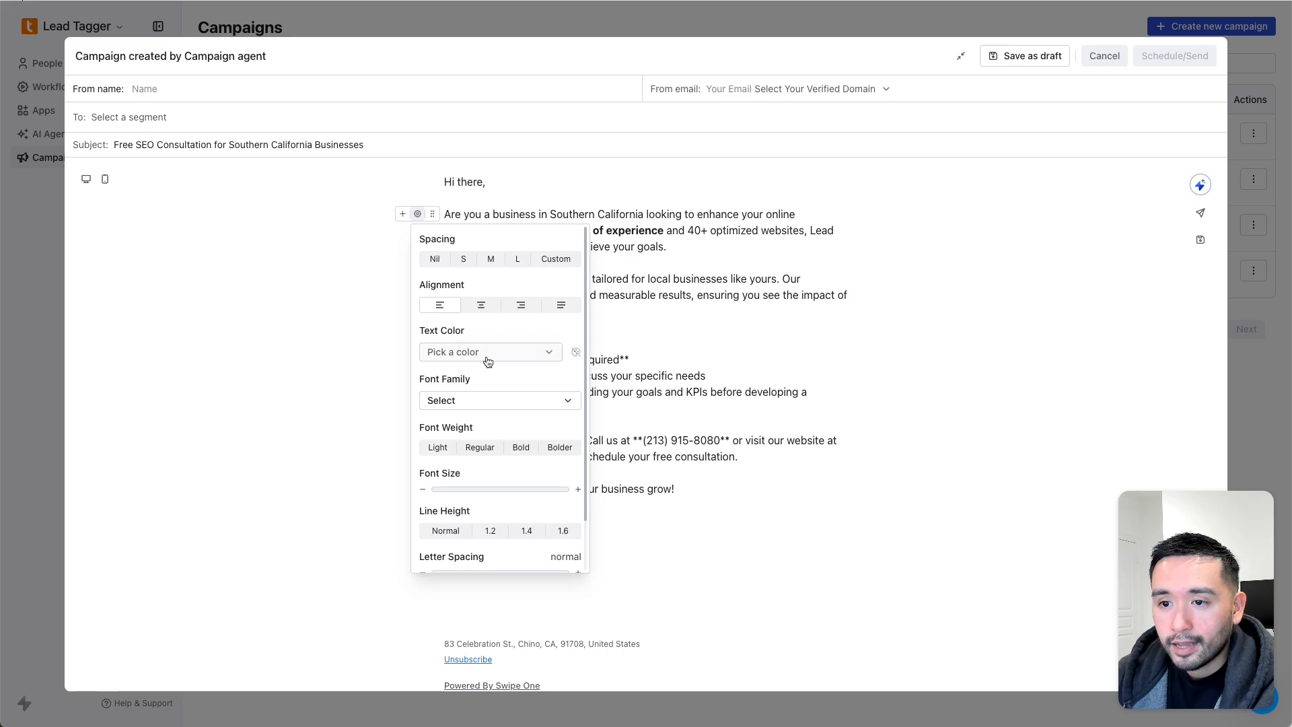
scroll(459, 412, "down", 2)
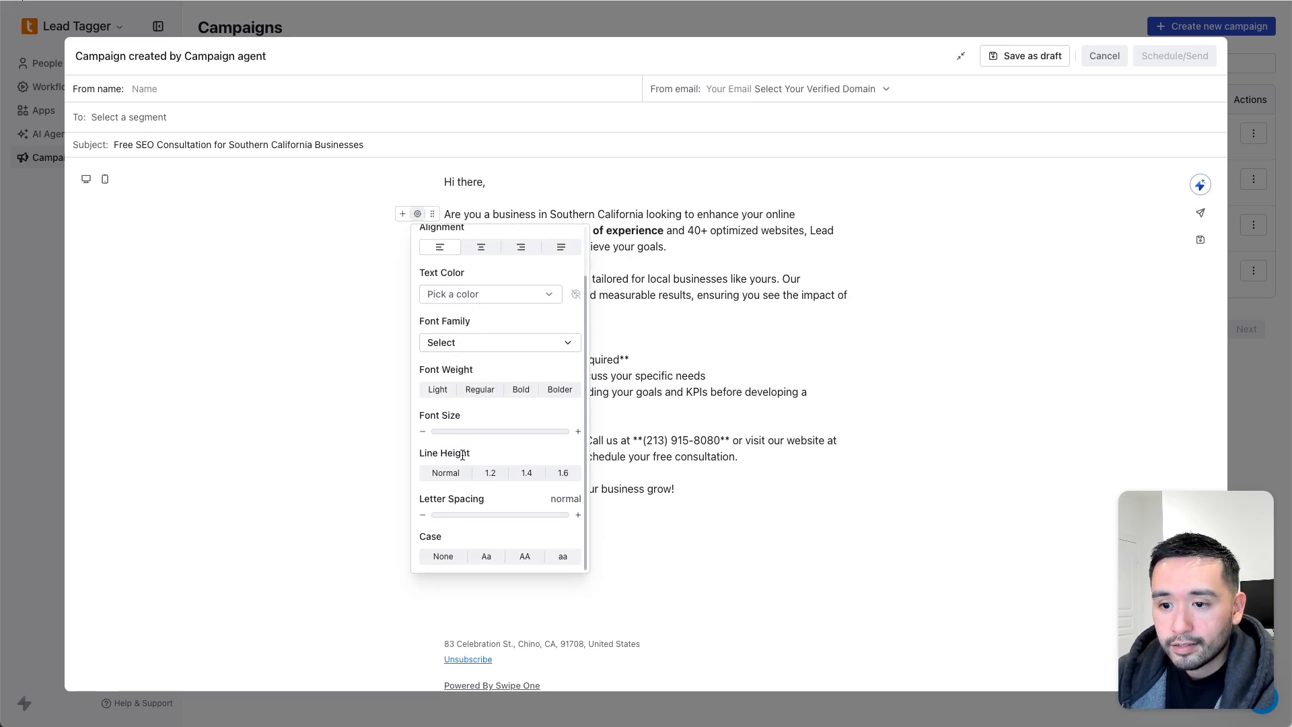
left_click(701, 254)
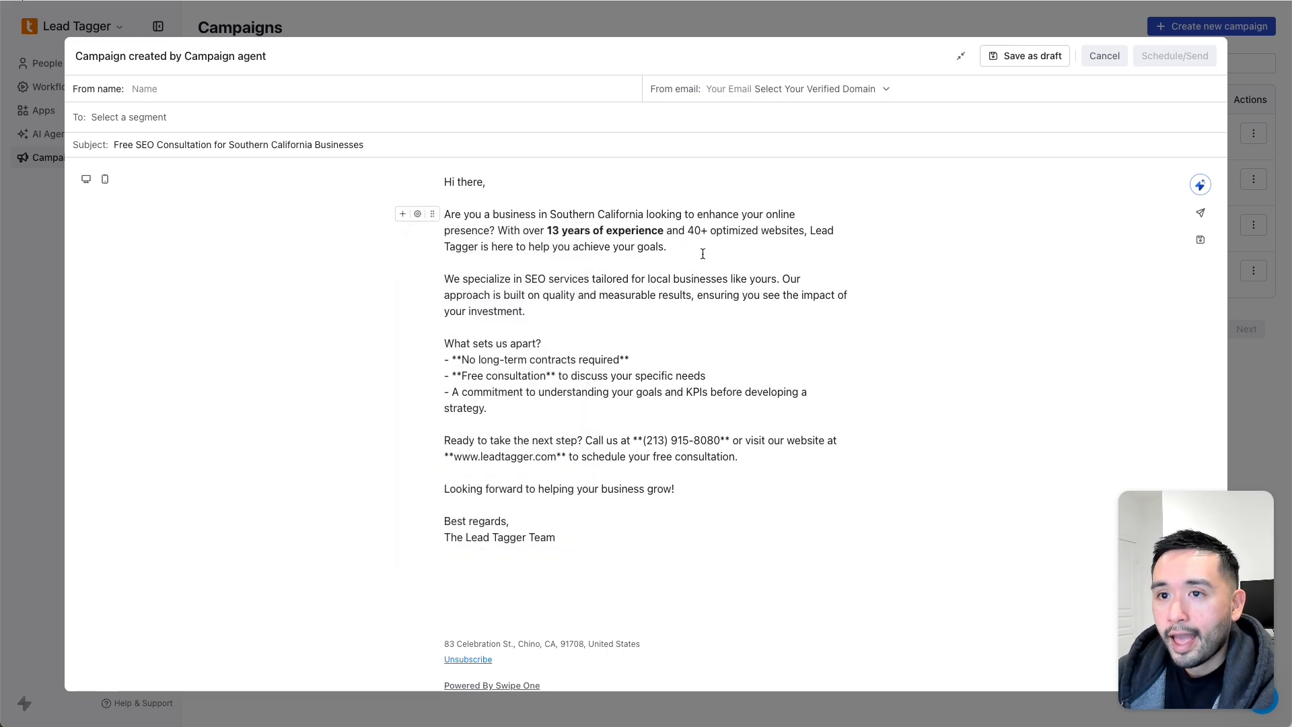
- Bring up the AI email writer and look over its options
left_click(1201, 186)
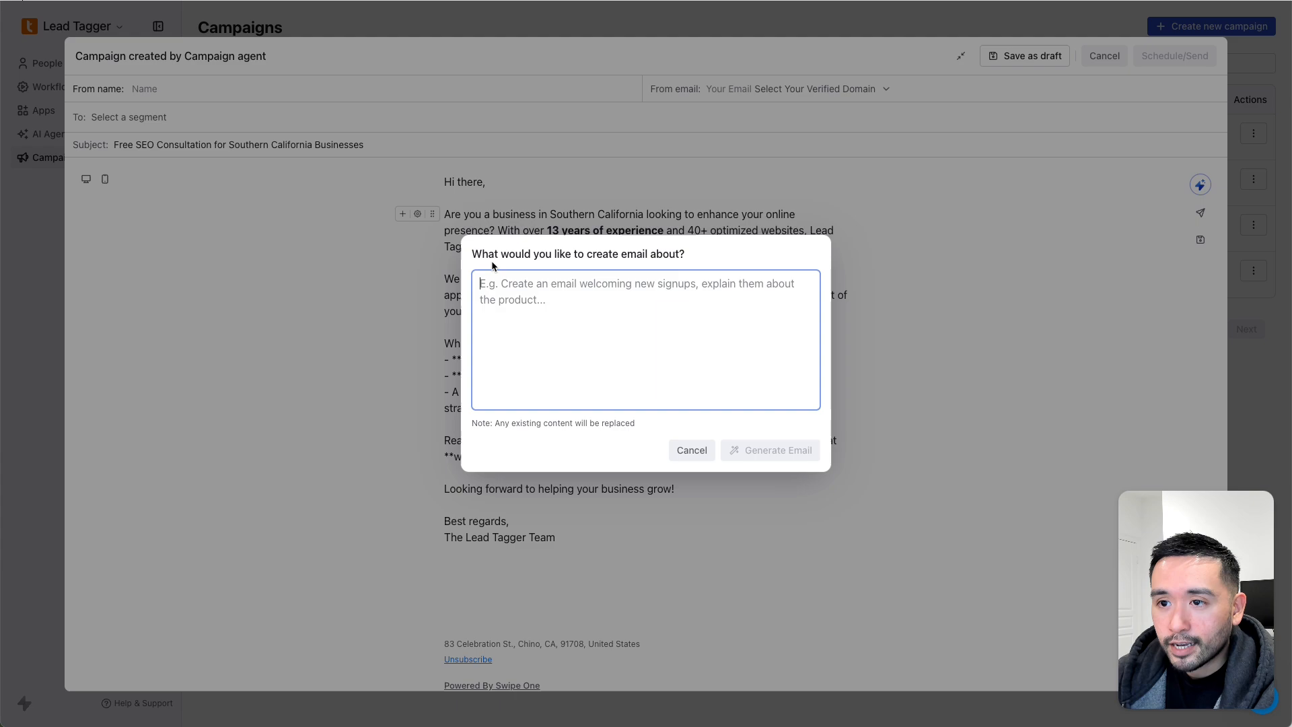
left_click_drag(489, 255, 691, 256)
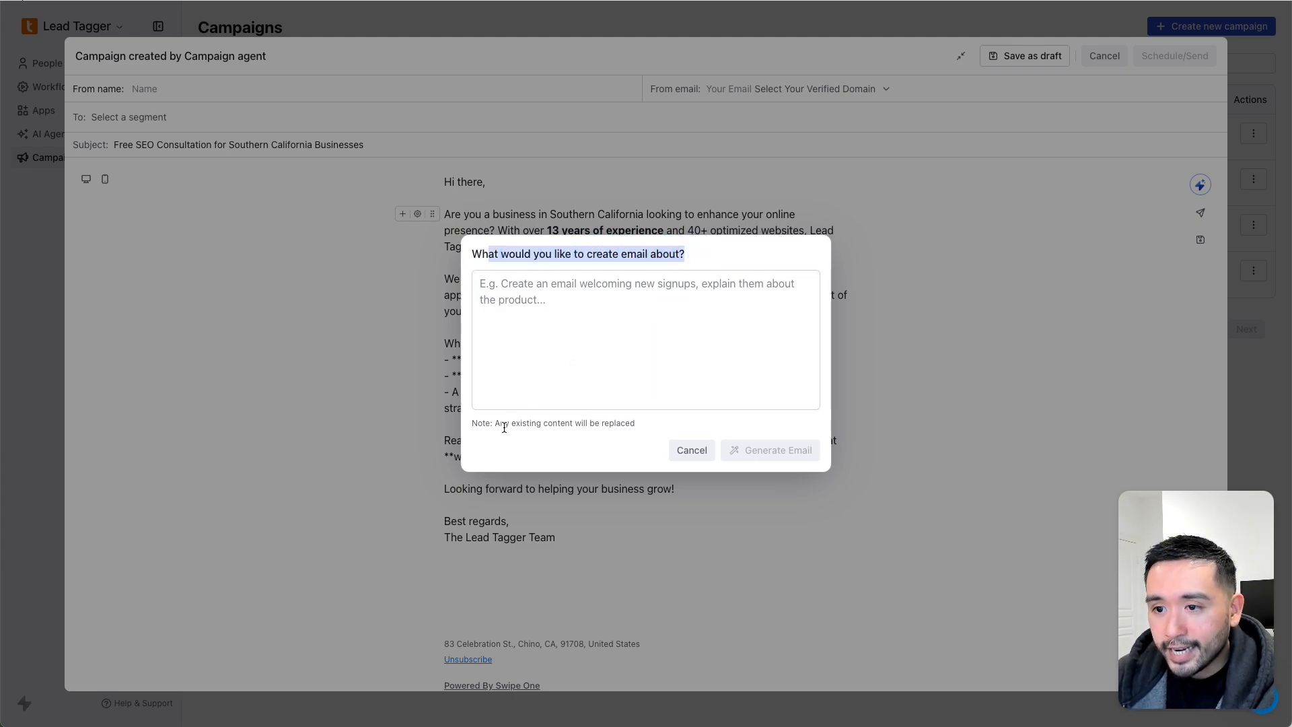
left_click_drag(504, 424, 639, 428)
left_click(640, 427)
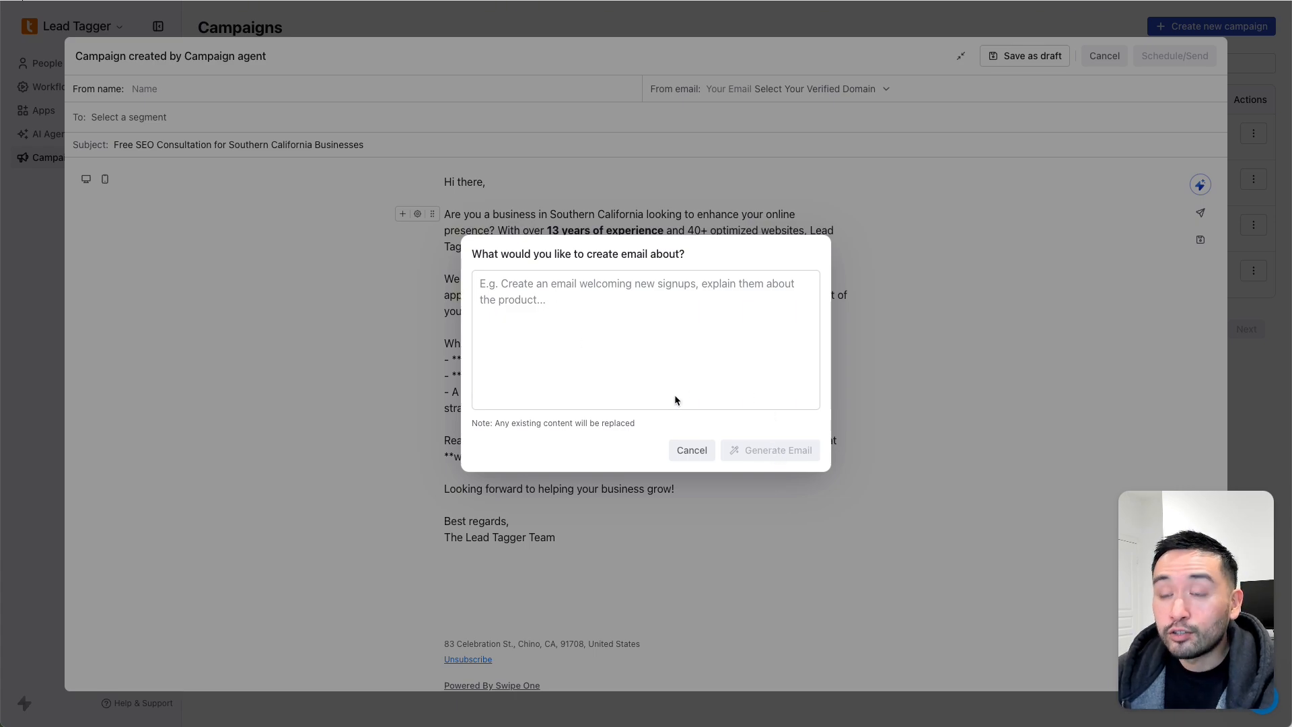
- Generate a 150-character email asking dentists about interest in SEO, PPC and digital marketing
left_click(584, 329)
type("create a simple email that is 150 characters long asking dentists if they are interested in my services.")
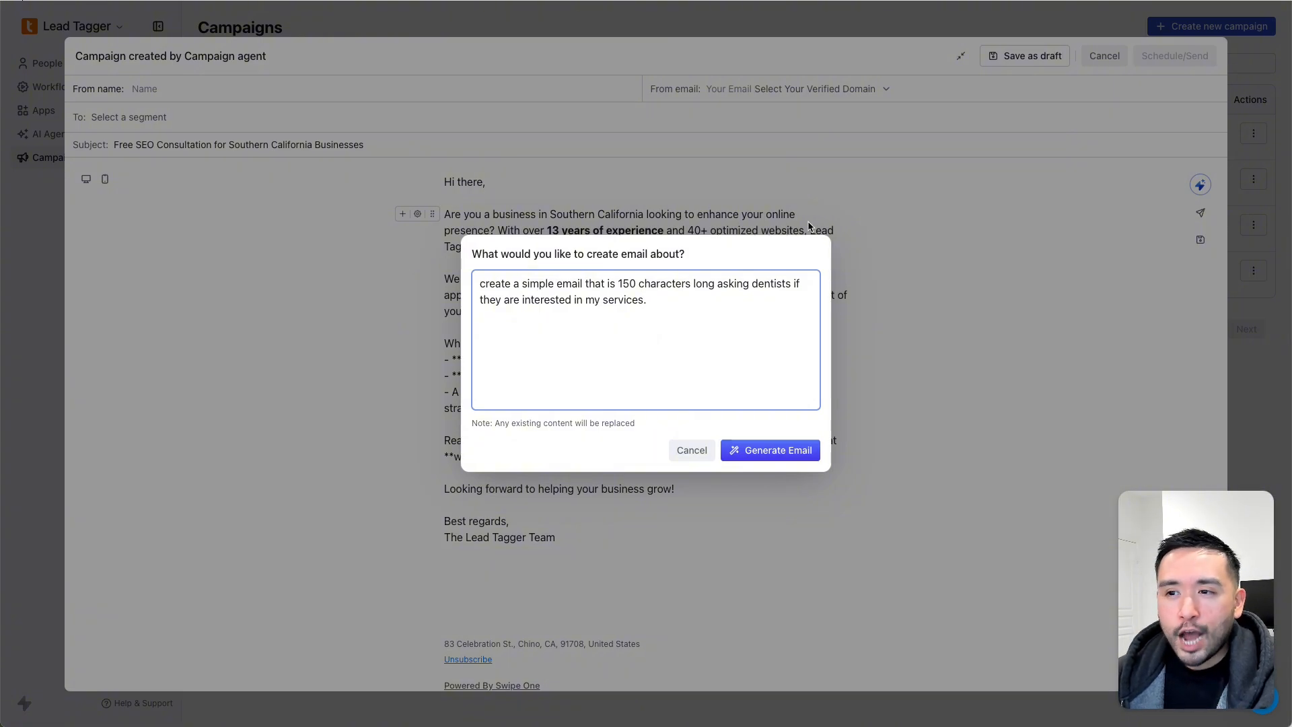
left_click_drag(600, 300, 646, 300)
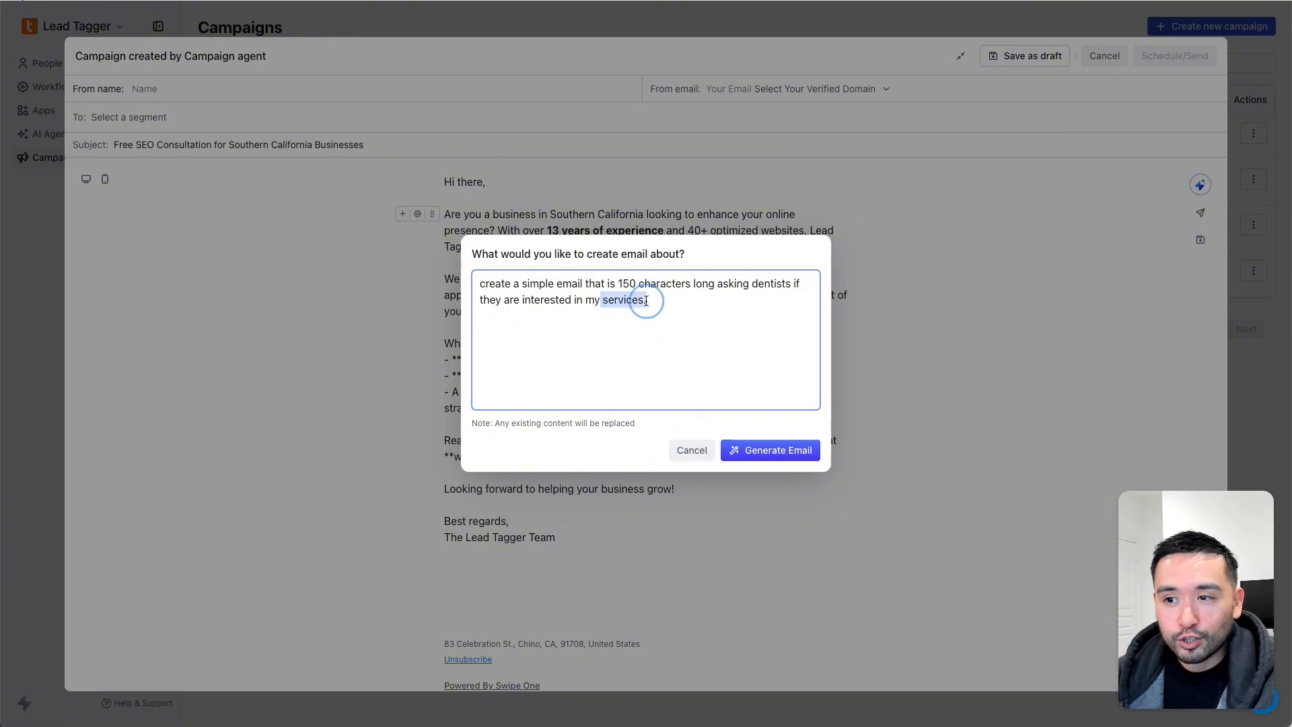
left_click(648, 300)
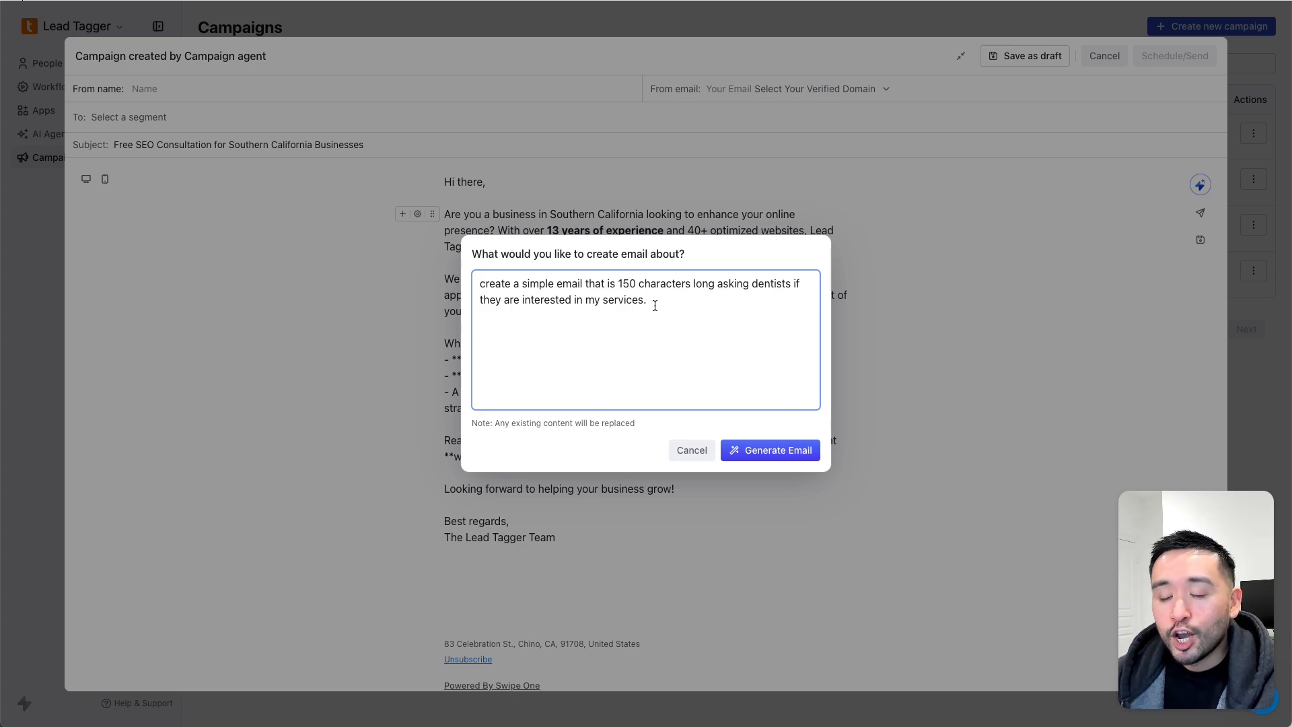
left_click(779, 454)
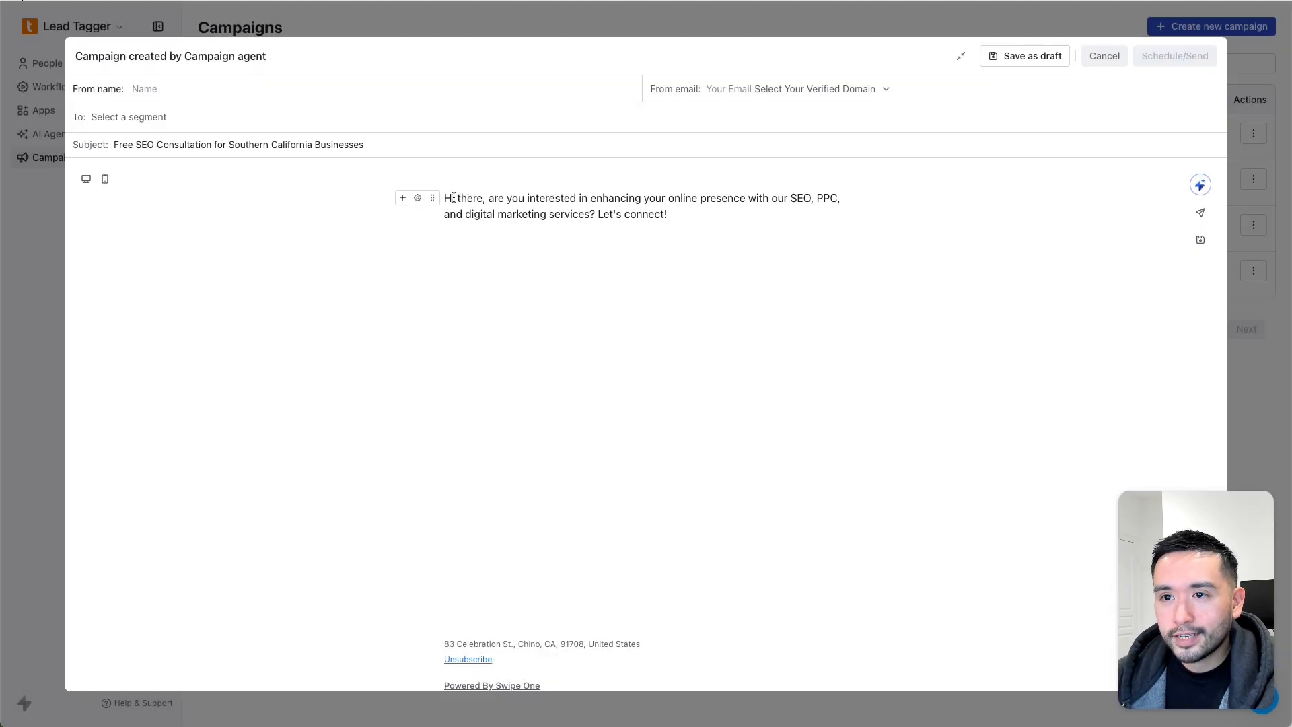
left_click_drag(452, 197, 664, 211)
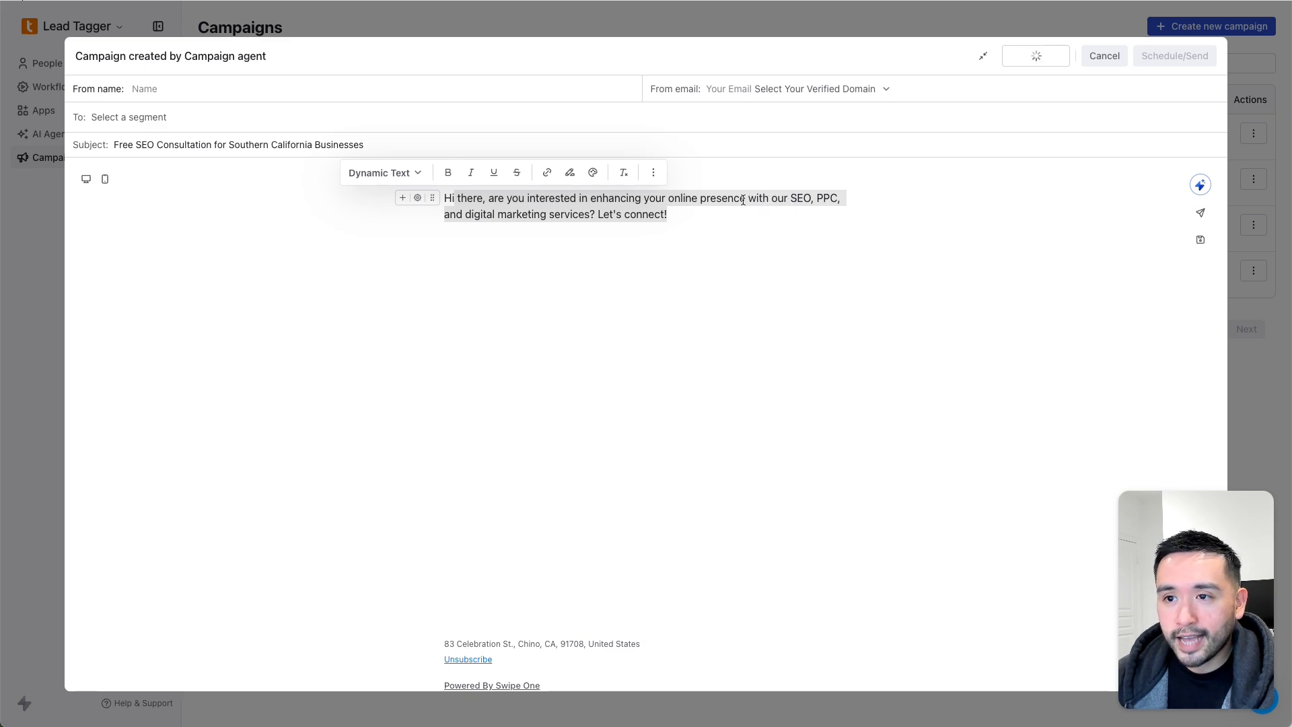
left_click_drag(675, 214, 484, 198)
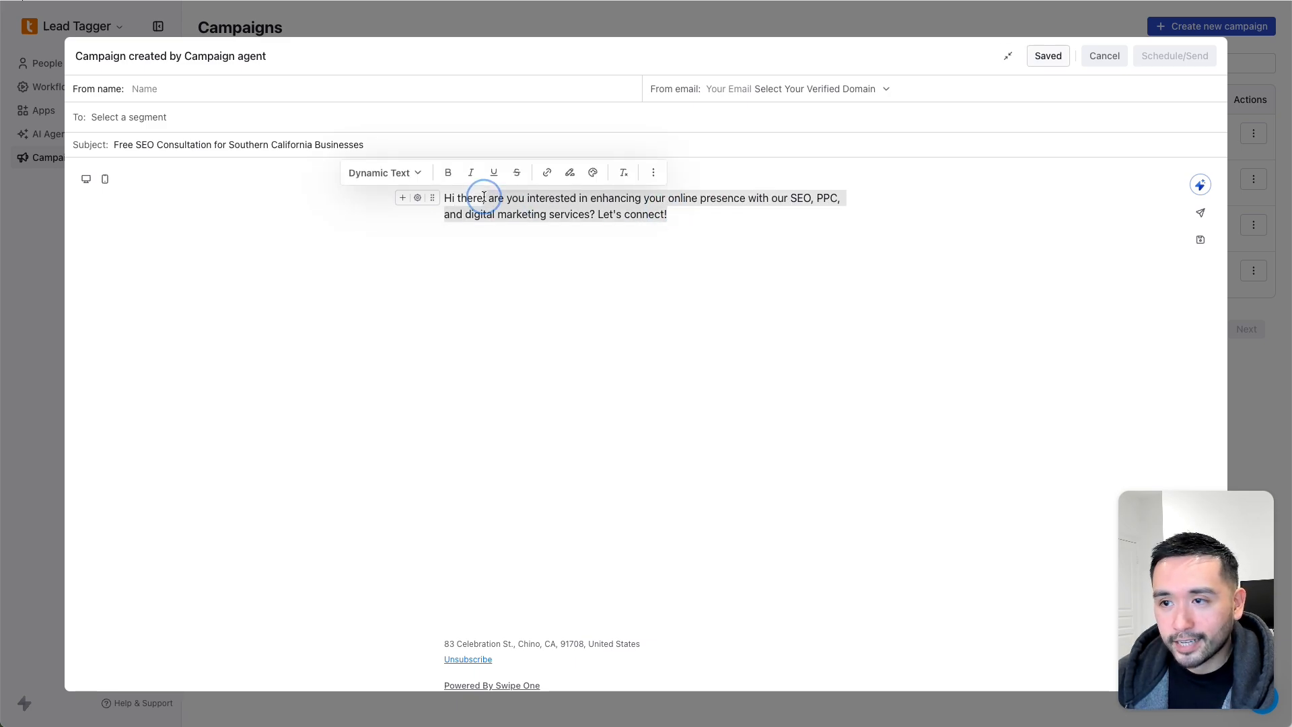
left_click(724, 200)
left_click_drag(789, 198, 587, 214)
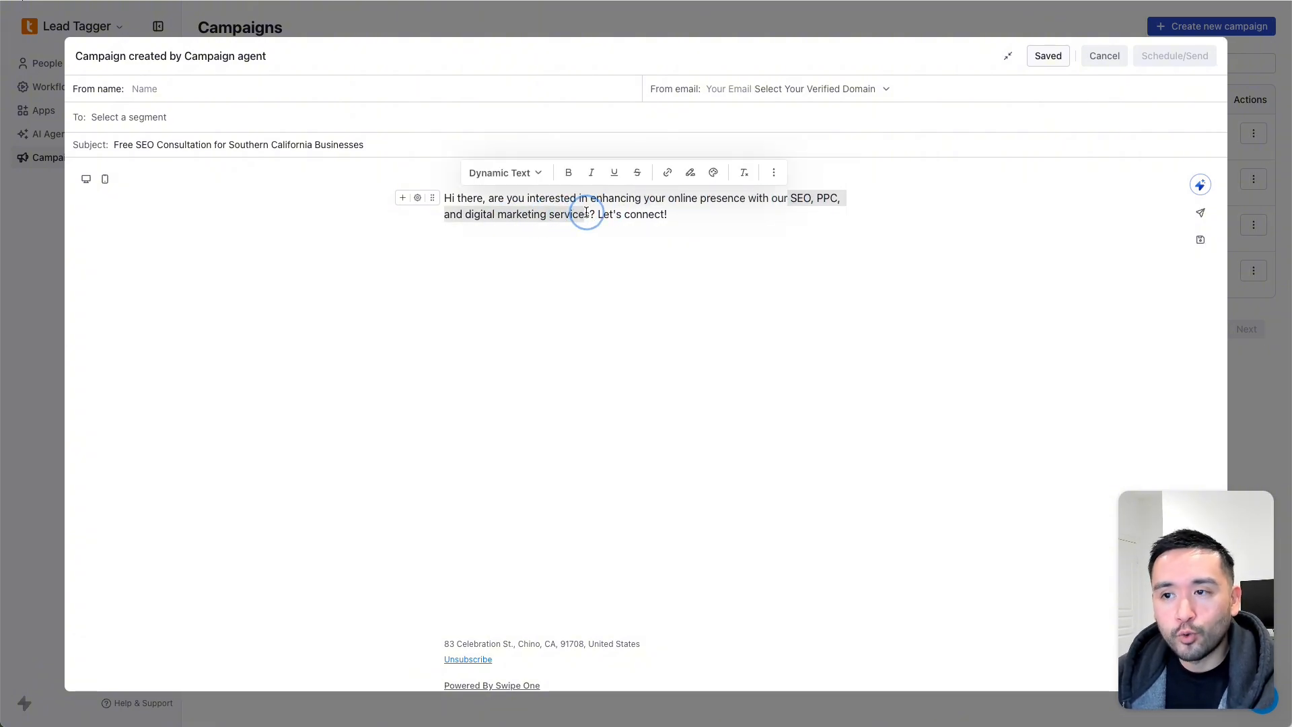
left_click(587, 215)
left_click_drag(668, 214, 459, 196)
left_click(459, 195)
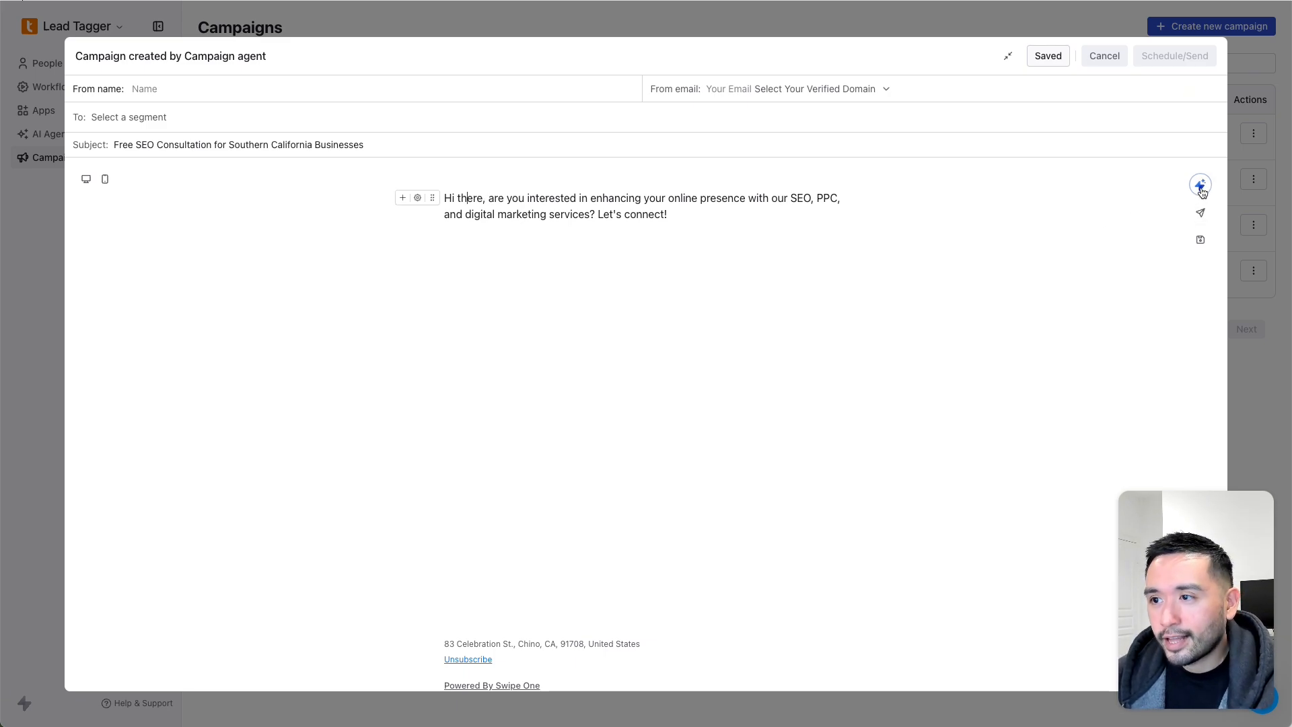
left_click_drag(687, 221, 439, 195)
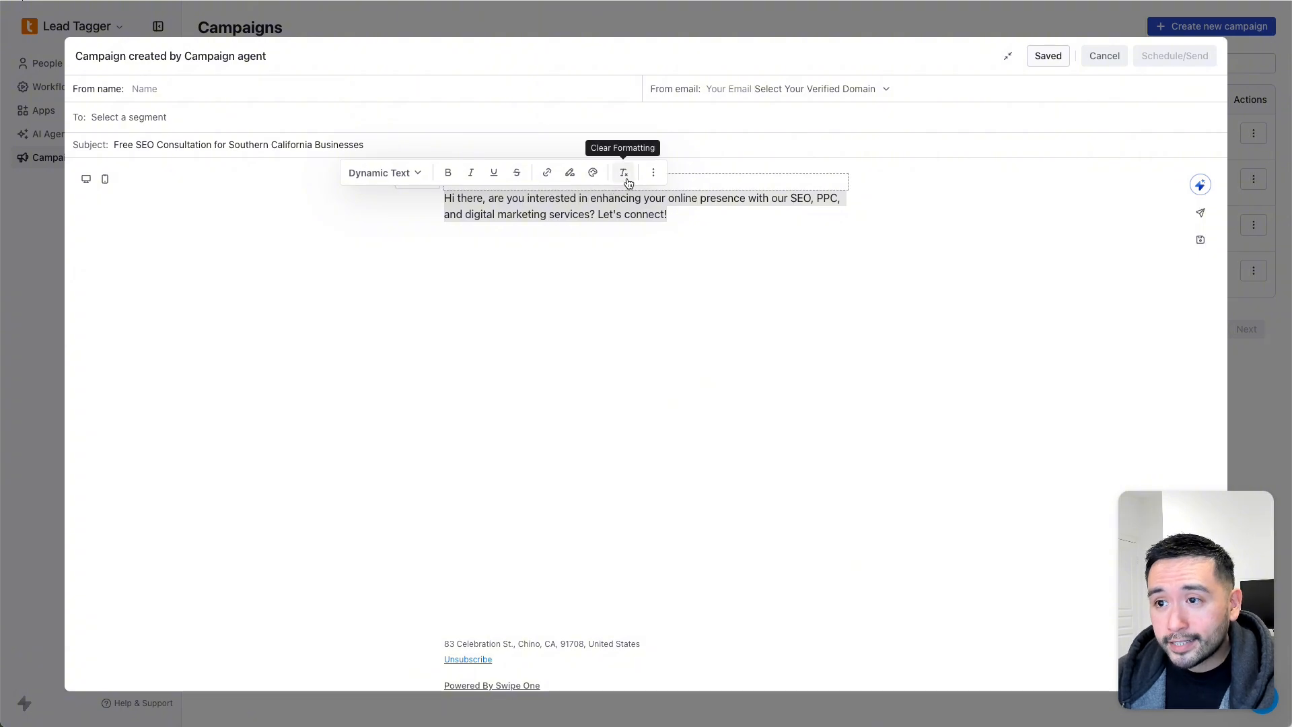
left_click(653, 173)
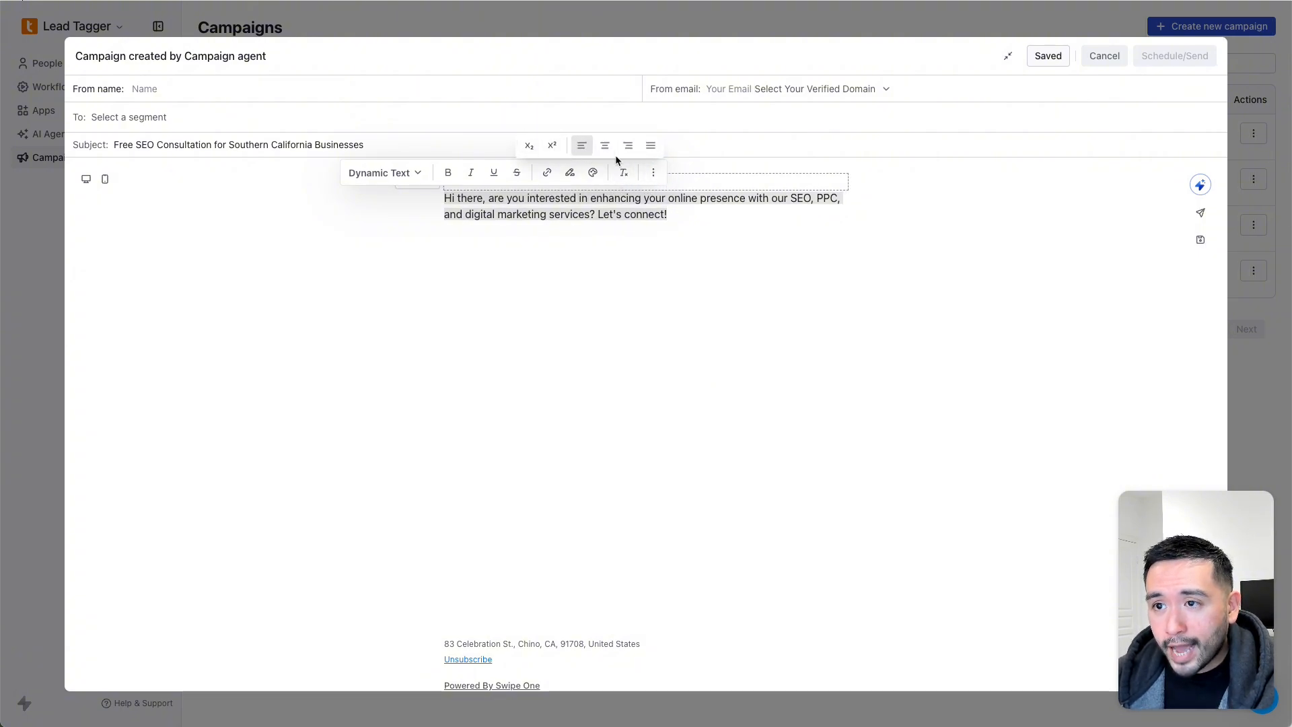
left_click(653, 173)
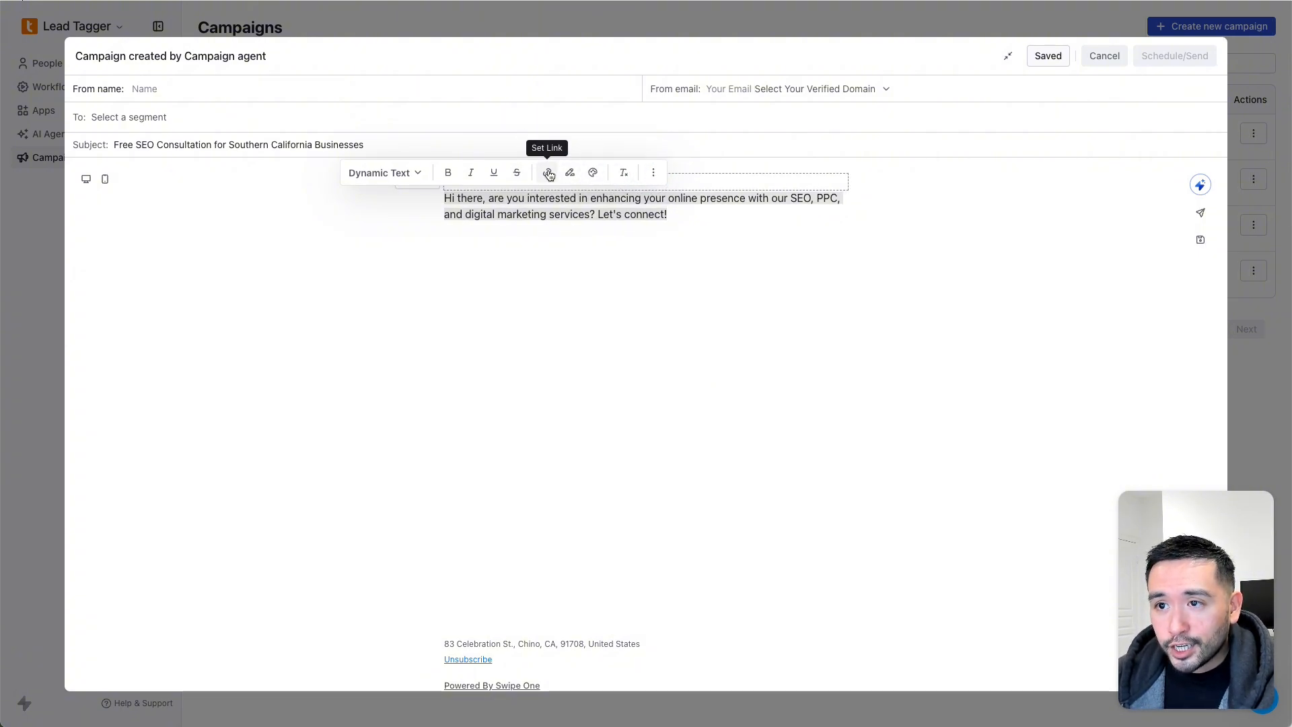
left_click(394, 175)
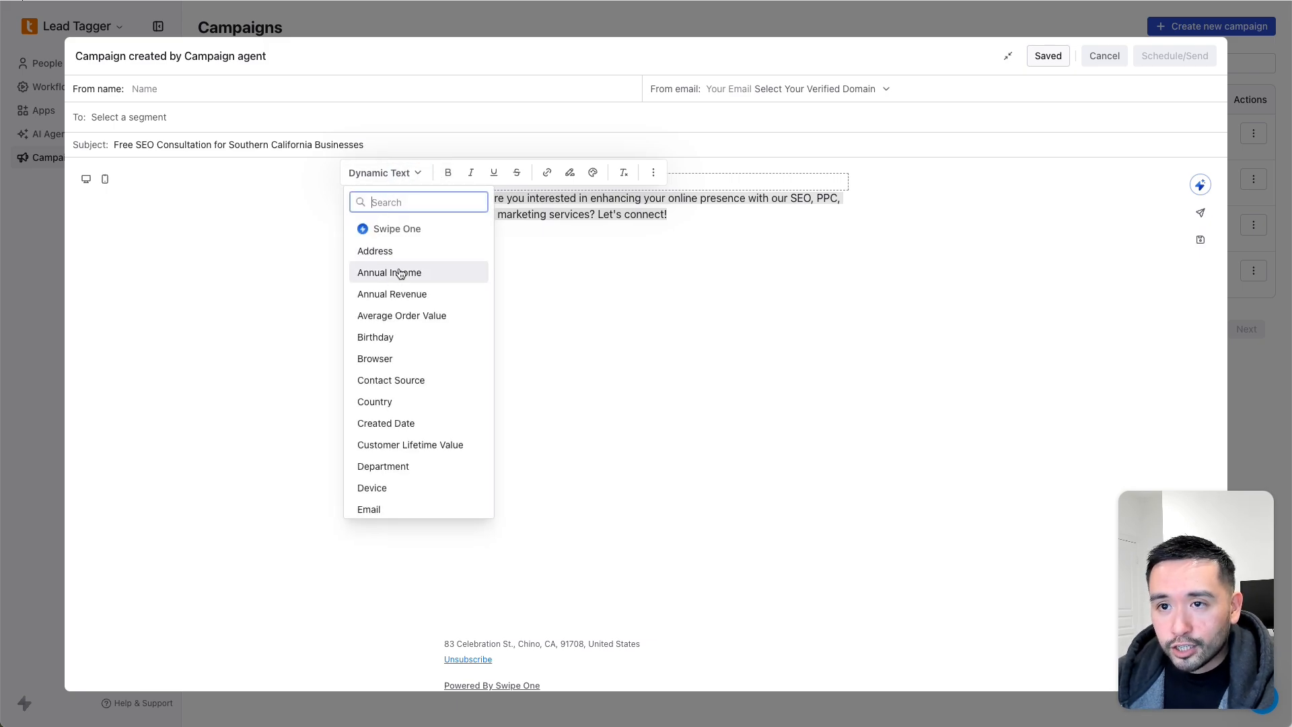
scroll(401, 289, "down", 3)
scroll(402, 308, "down", 5)
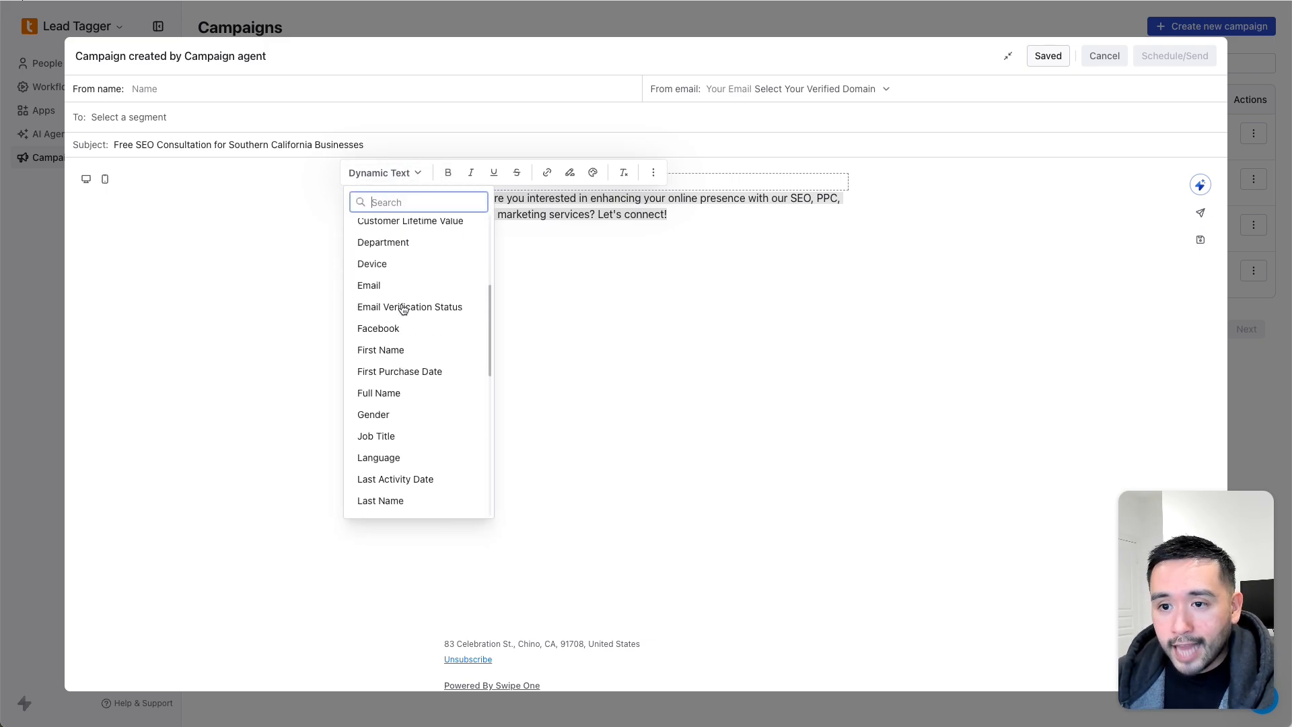
scroll(413, 484, "down", 1)
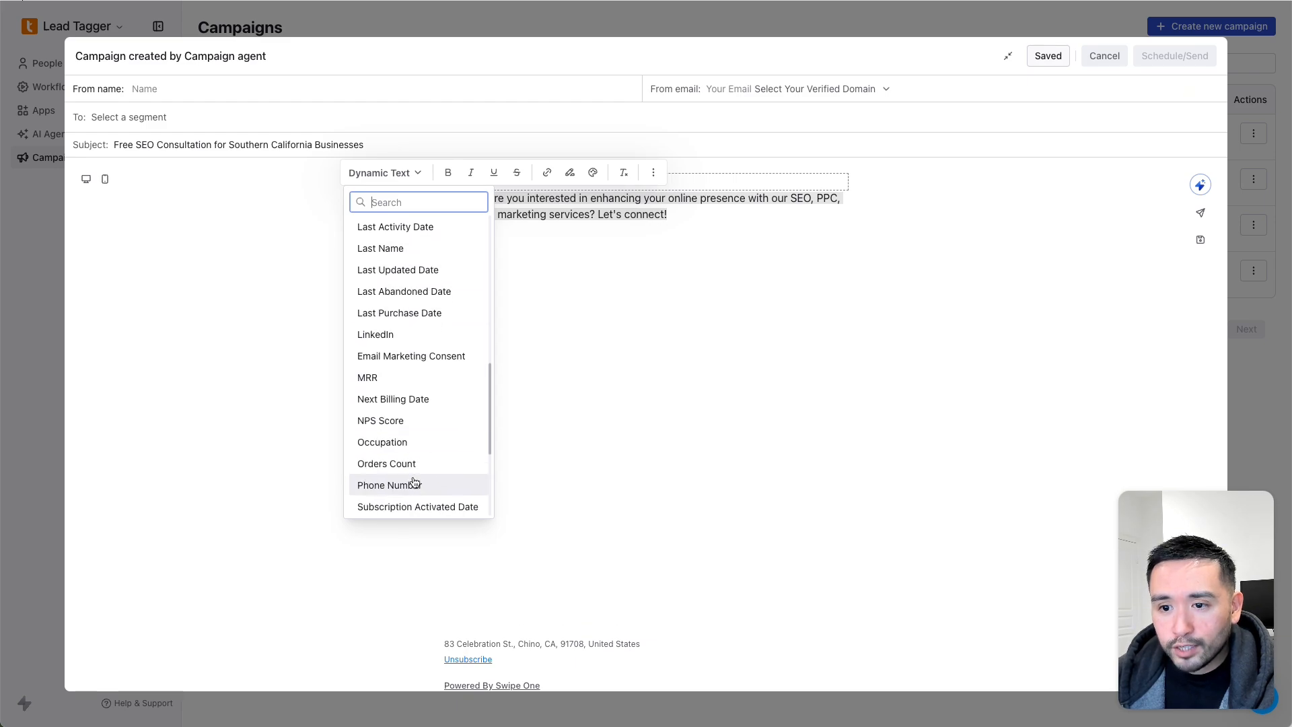
scroll(414, 480, "down", 5)
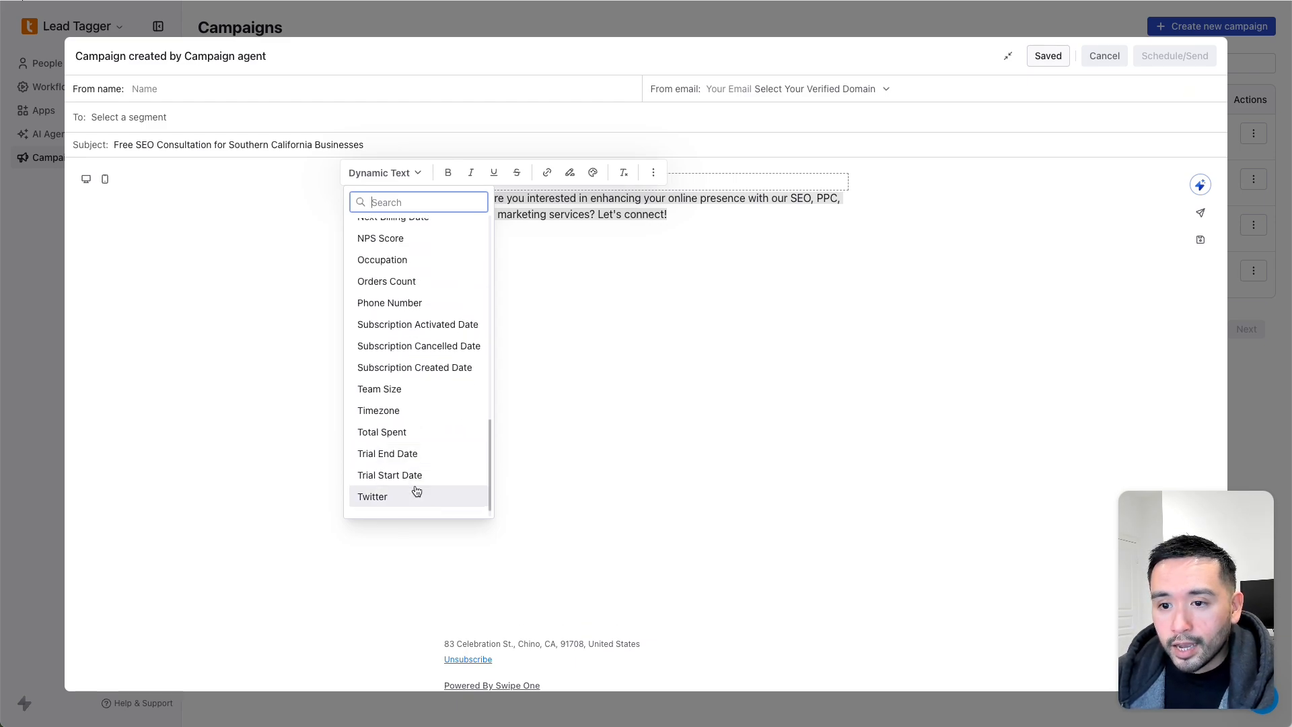
left_click(609, 232)
left_click(680, 216)
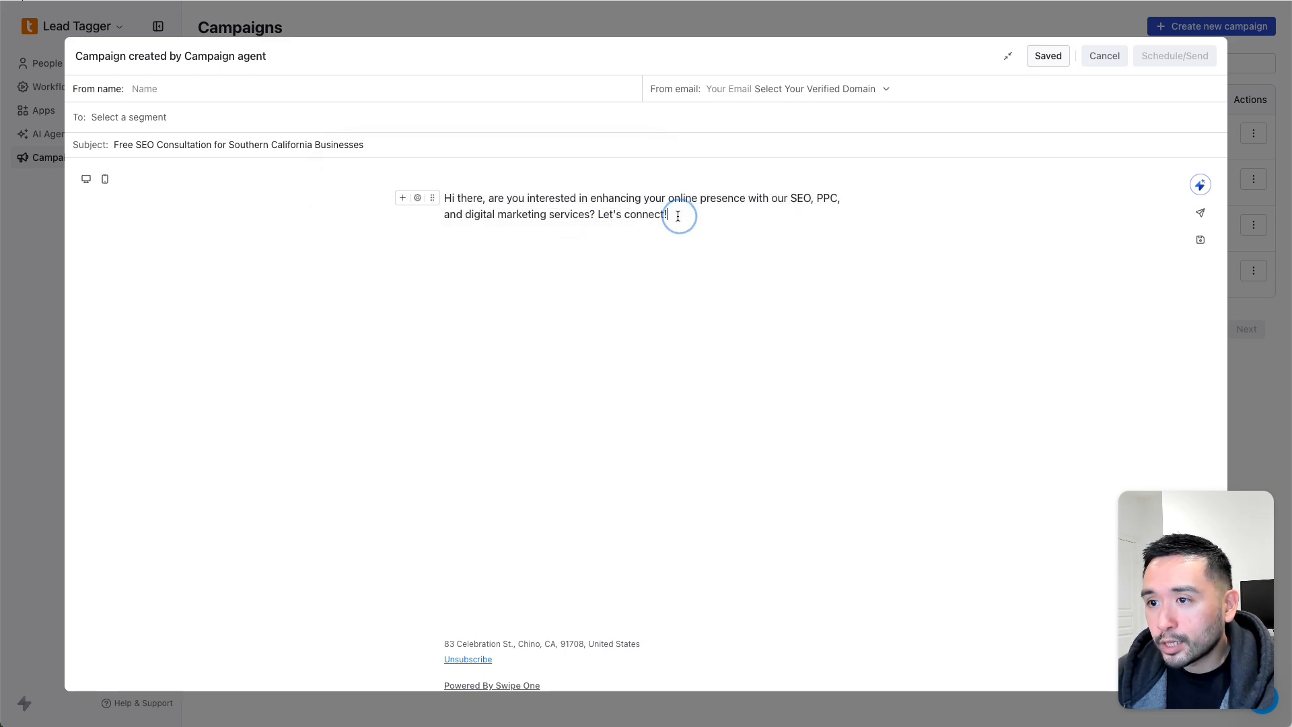
- Open the AI email prompt and dismiss it without generating, then select and deselect the email body
left_click(1202, 185)
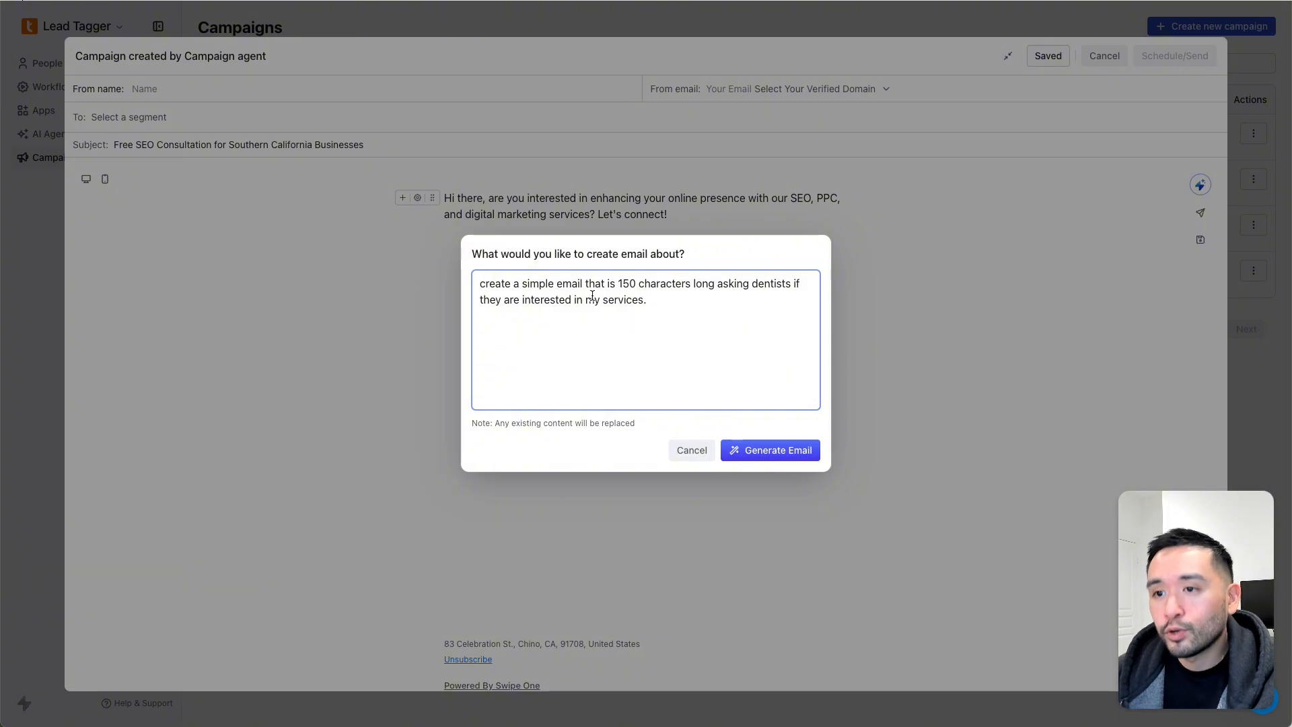
left_click(656, 302)
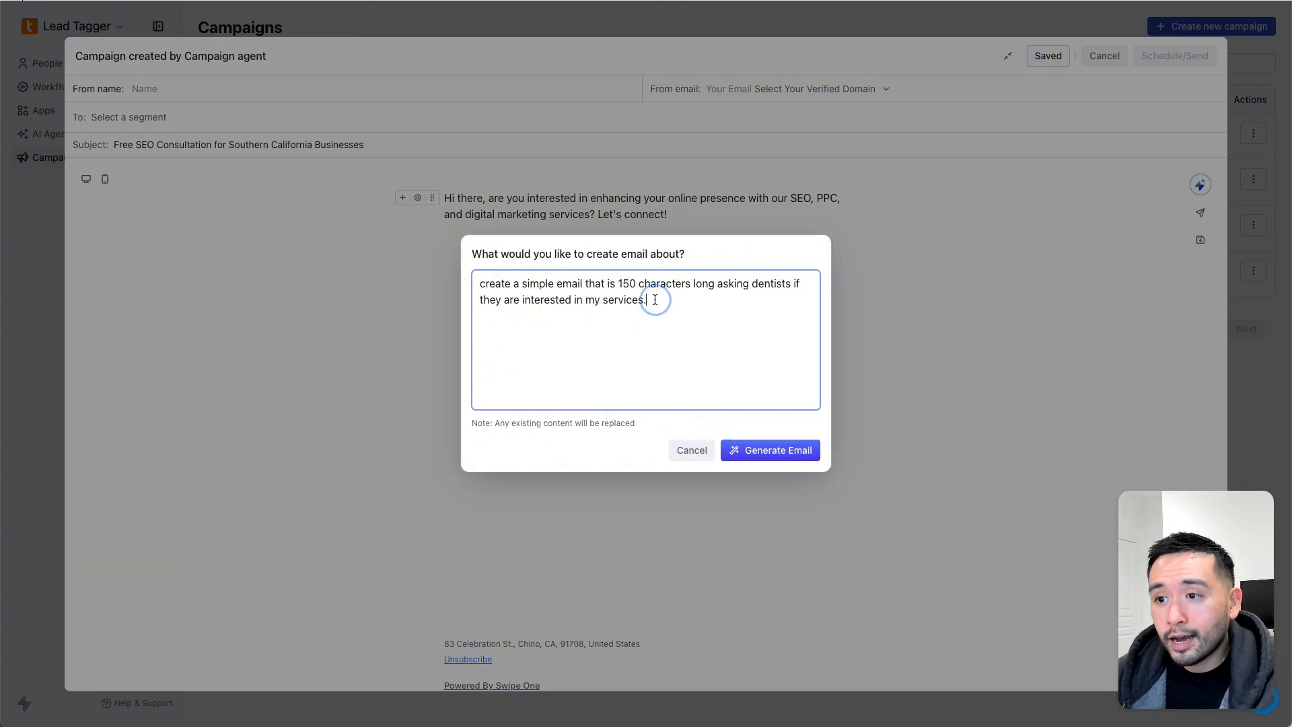
left_click(683, 445)
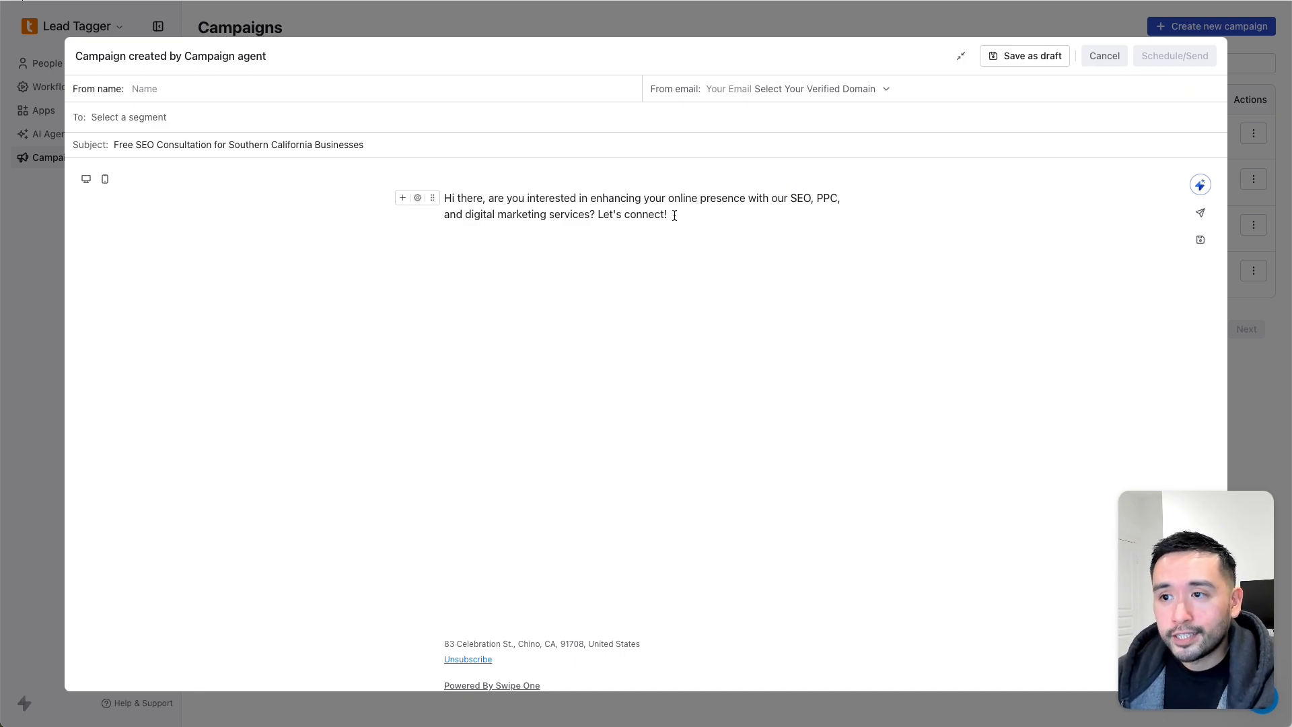
left_click_drag(674, 216, 489, 207)
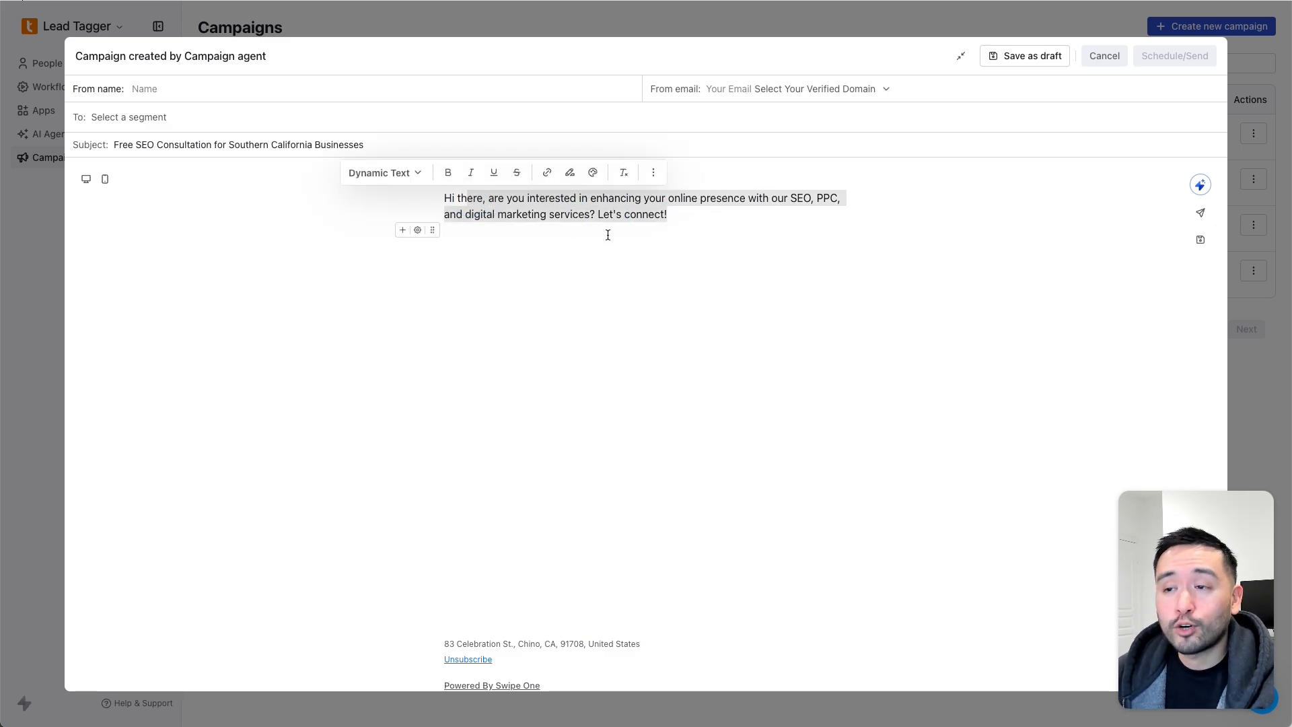
left_click(671, 214)
- Close the campaign editor and open Workflow #1 from the Workflows list
left_click(1102, 55)
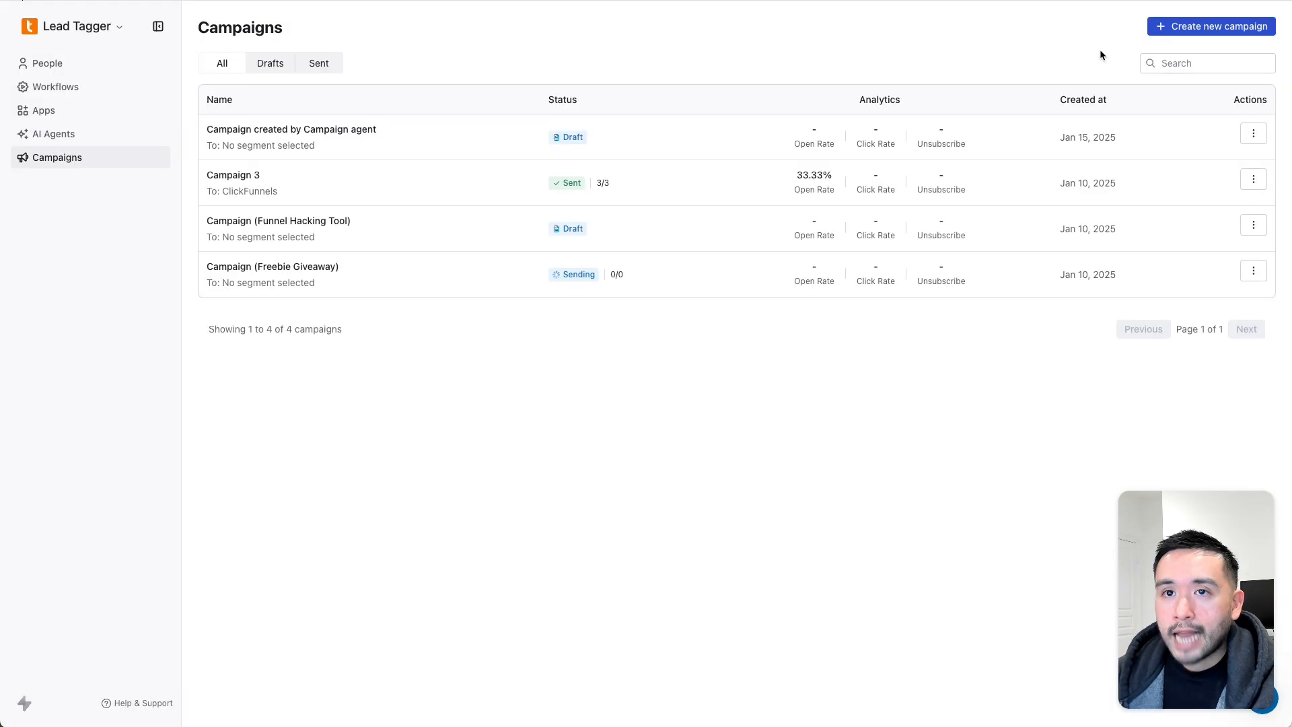
left_click(65, 93)
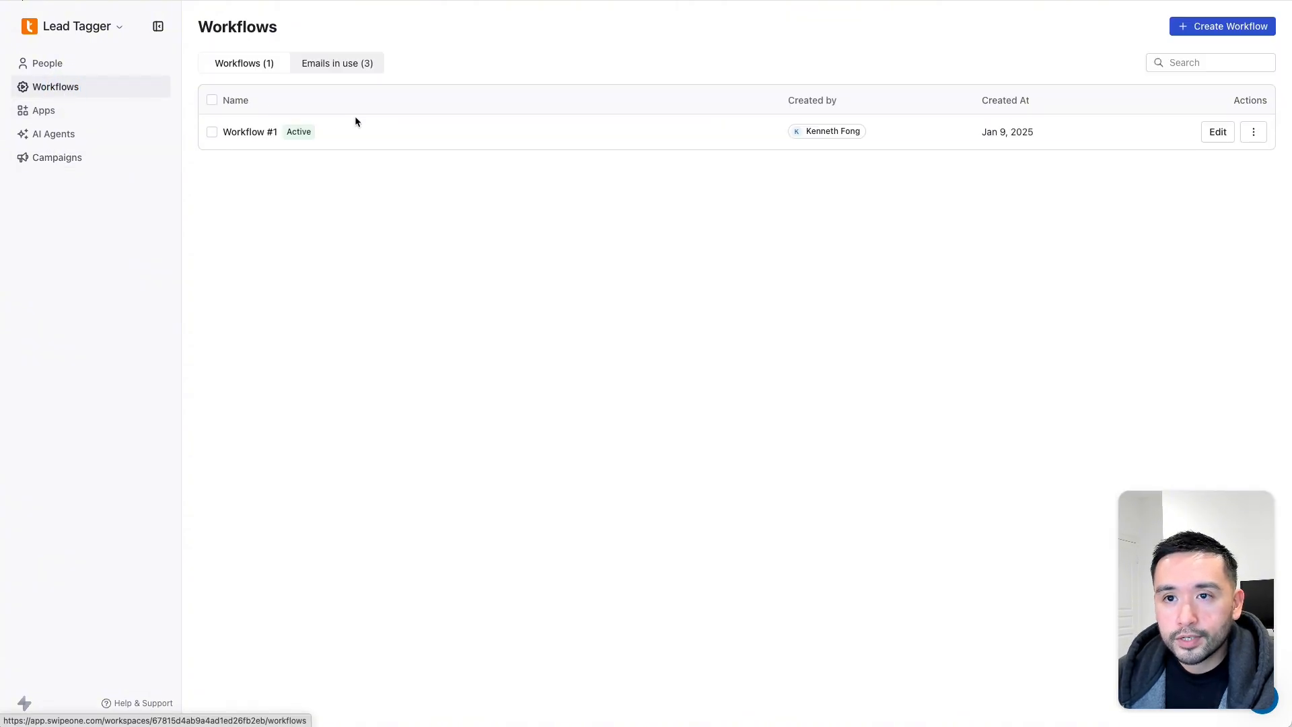
left_click(247, 134)
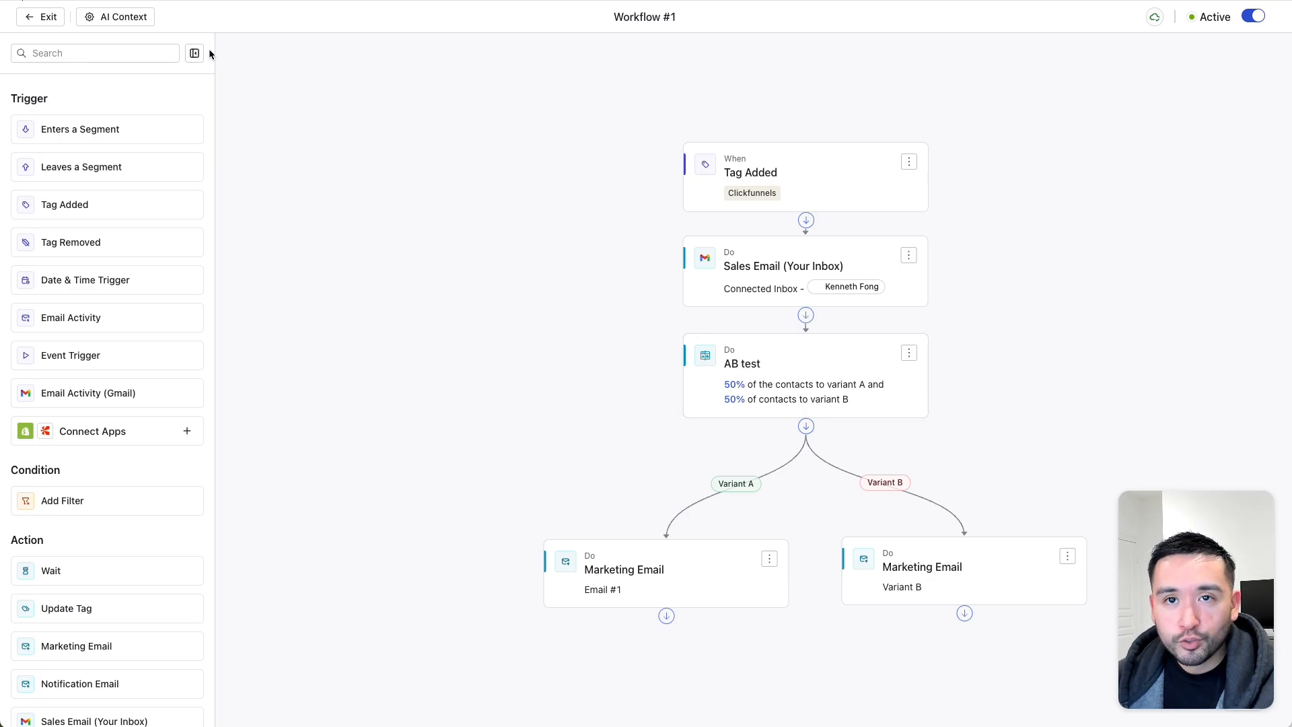
- Save an AI context for Workflow #1 about emailing free-checklist requesters, then recheck it
left_click(119, 18)
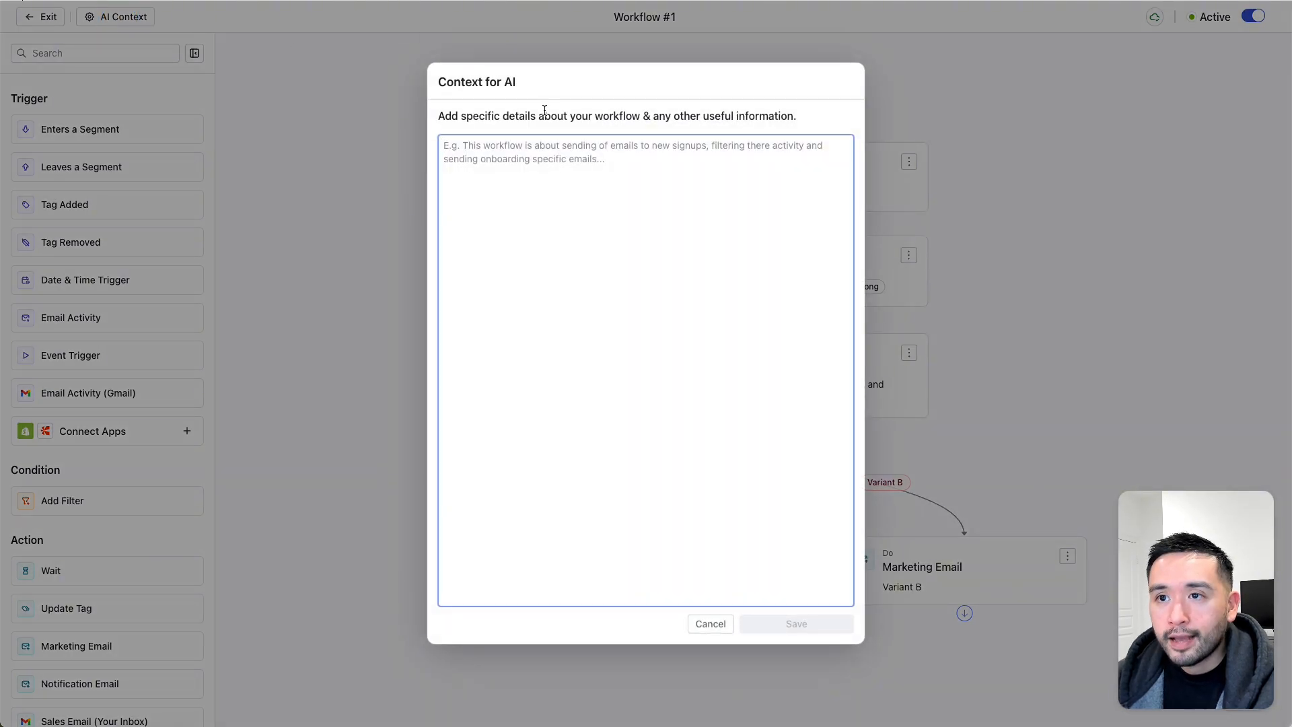
left_click_drag(449, 82, 514, 81)
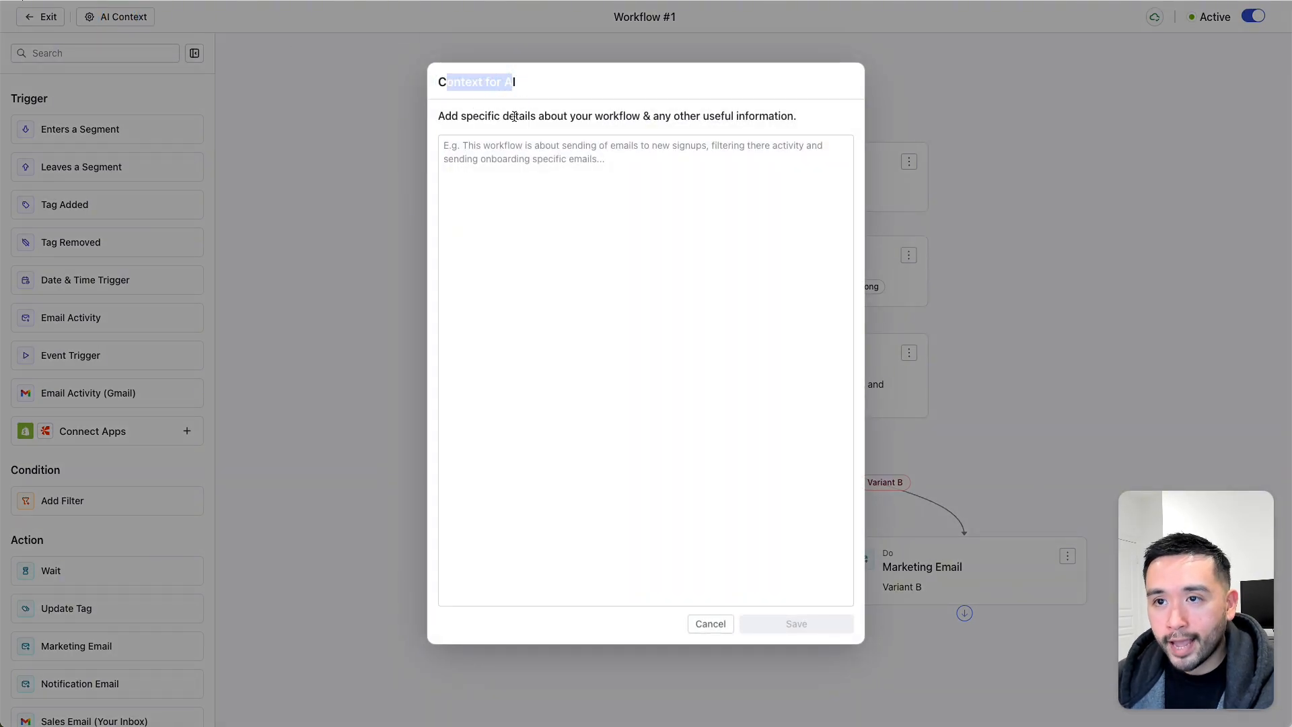
left_click_drag(452, 117, 795, 115)
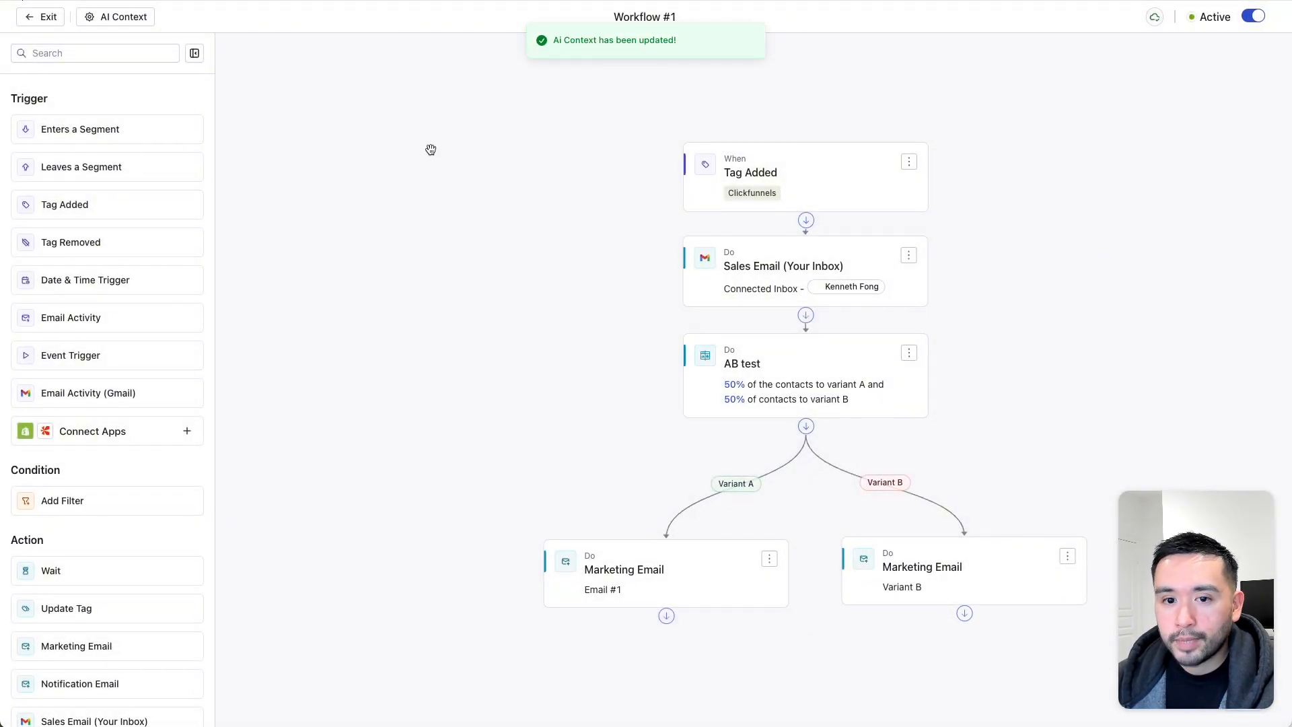
scroll(429, 150, "down", 2)
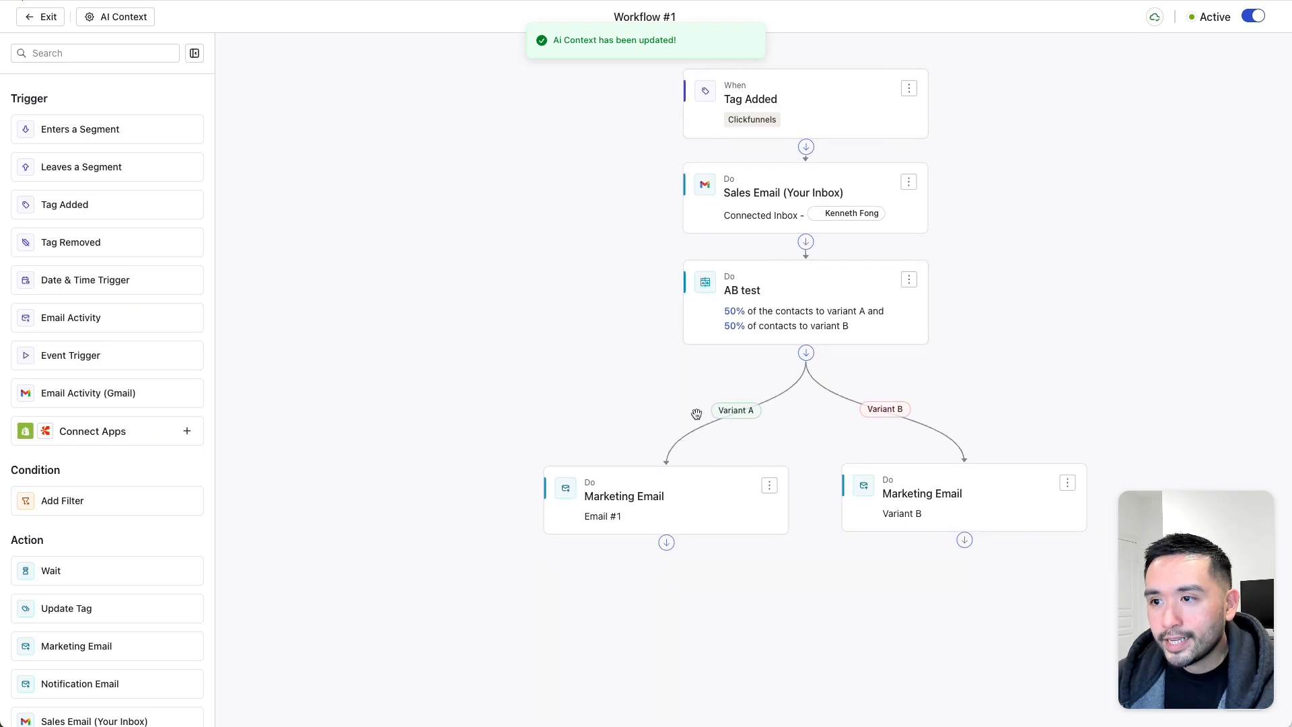
left_click(122, 18)
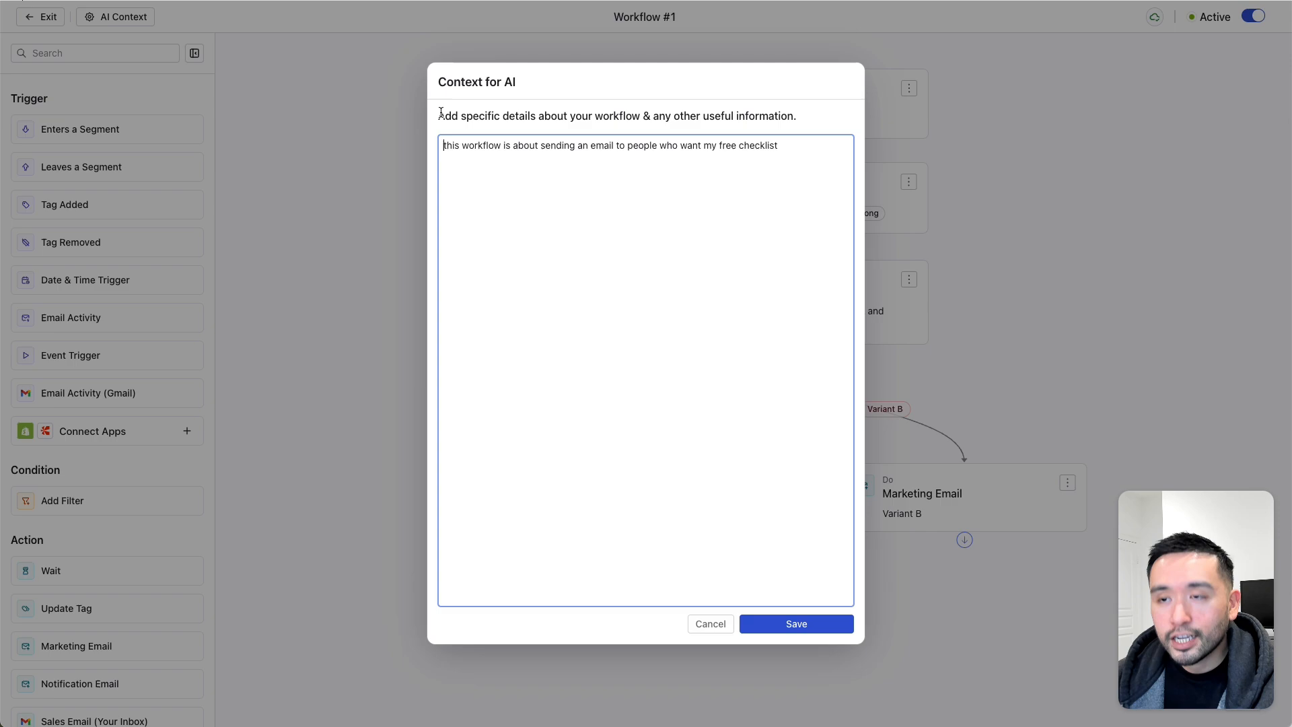
left_click(712, 625)
scroll(125, 463, "down", 2)
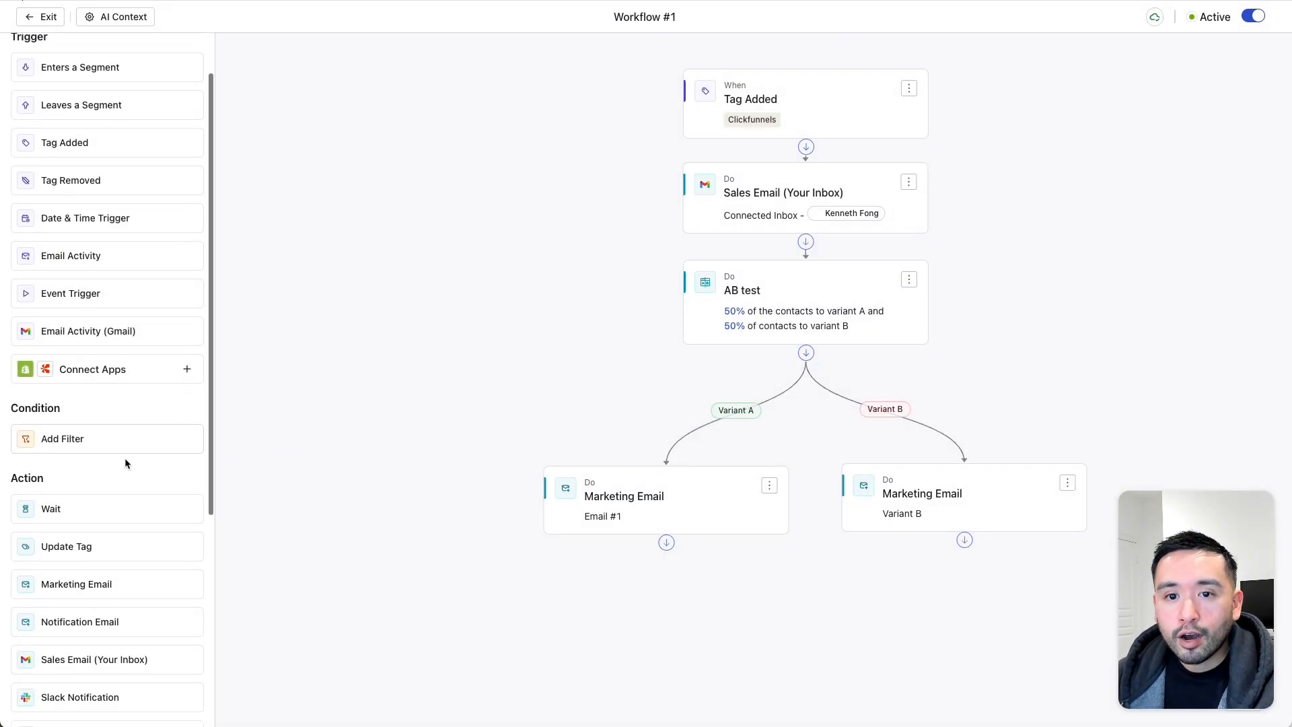
scroll(126, 463, "down", 5)
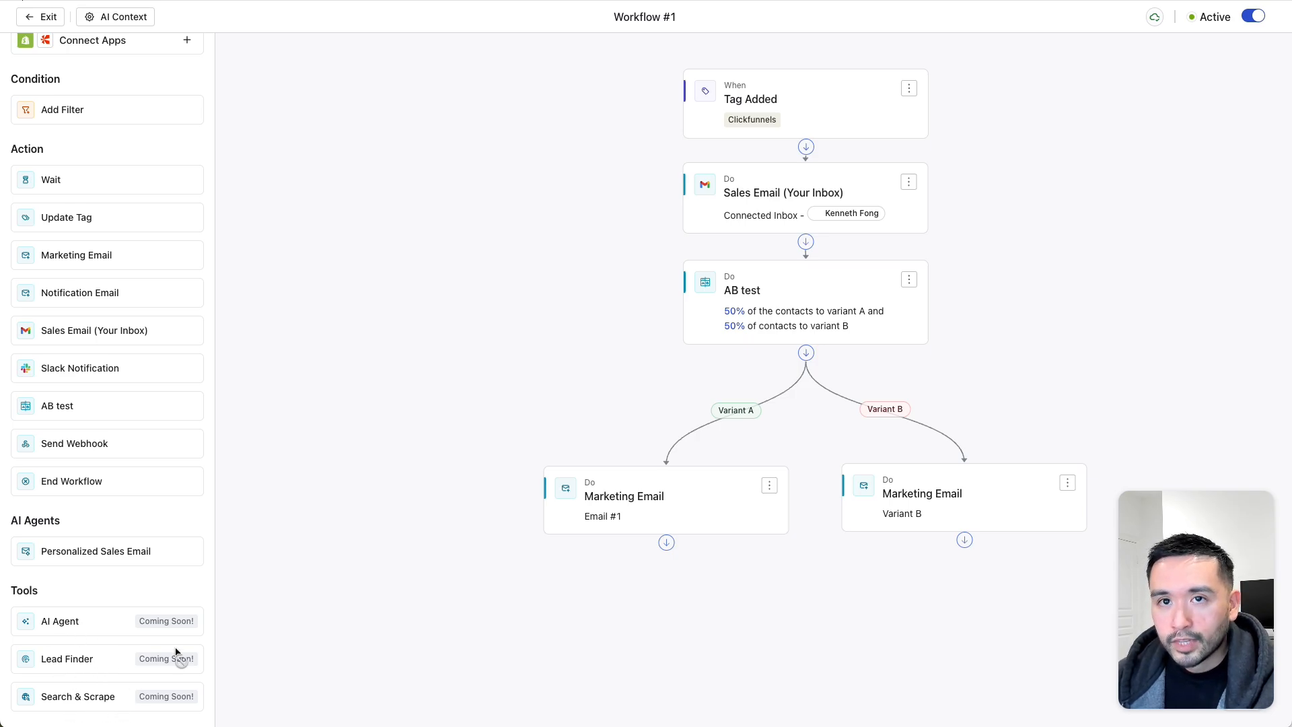
left_click(131, 17)
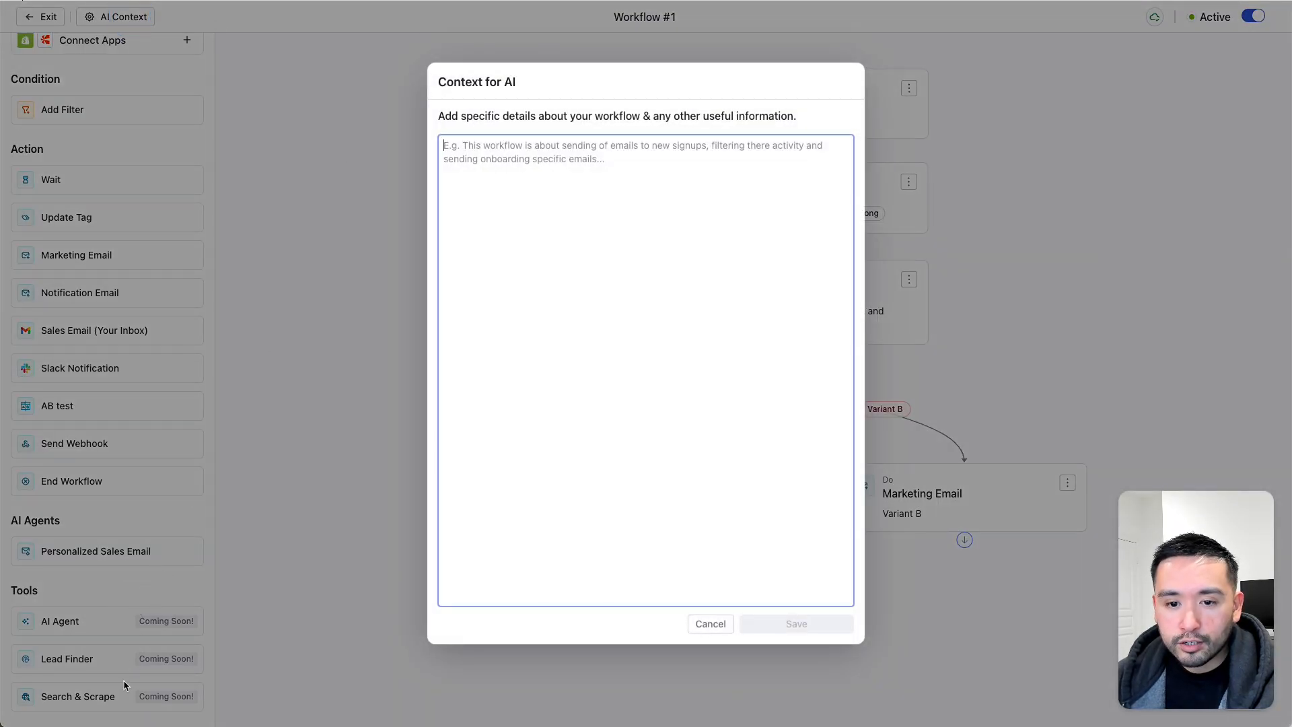
left_click(707, 624)
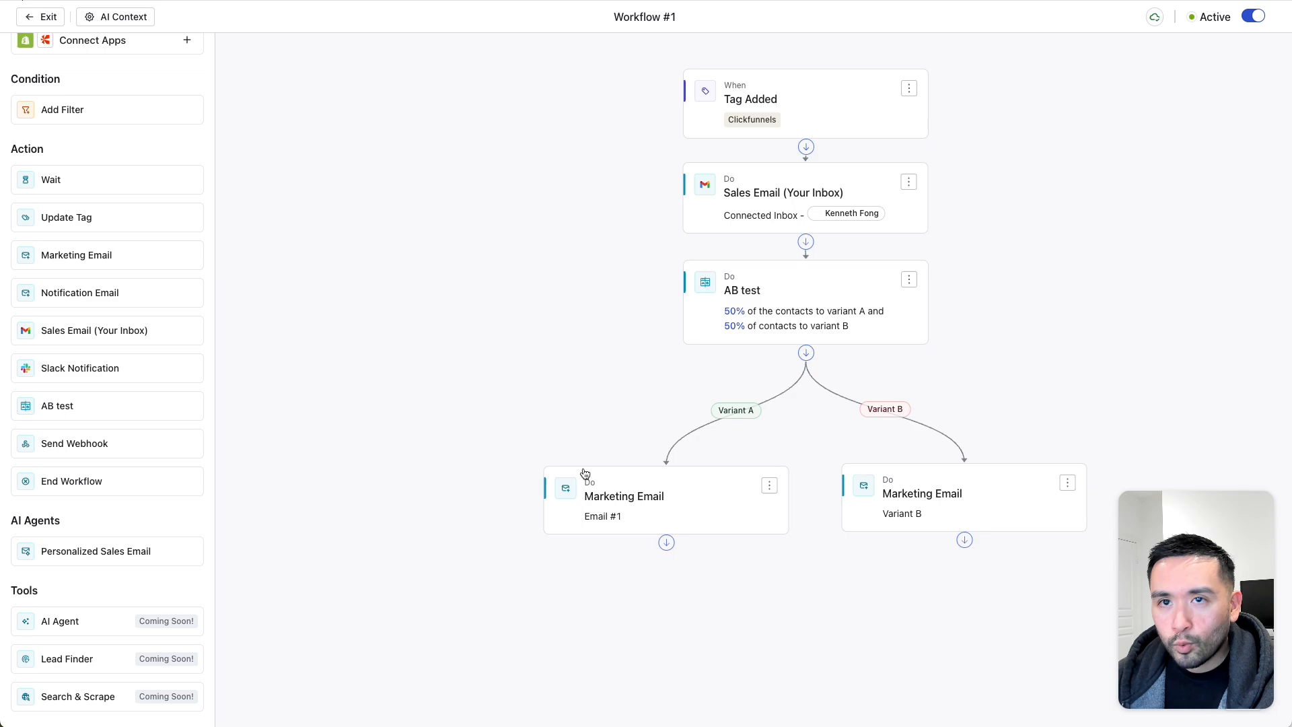
left_click(135, 15)
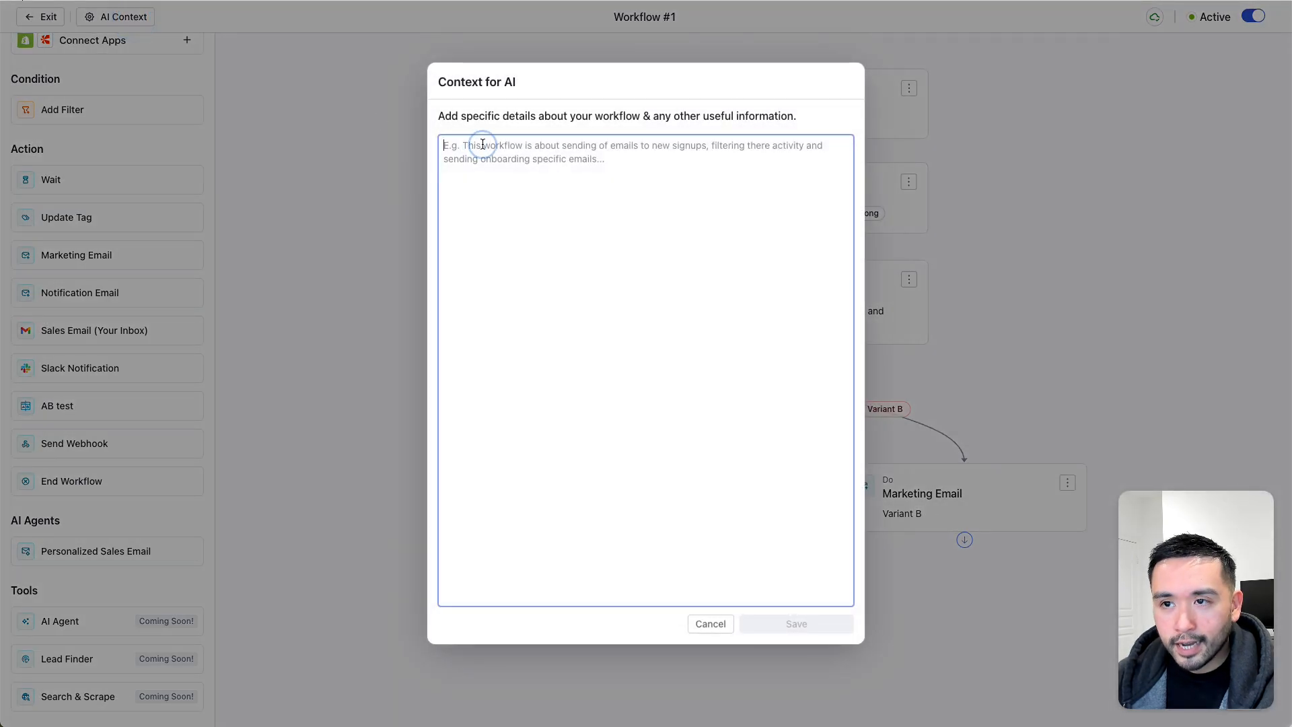
left_click(708, 624)
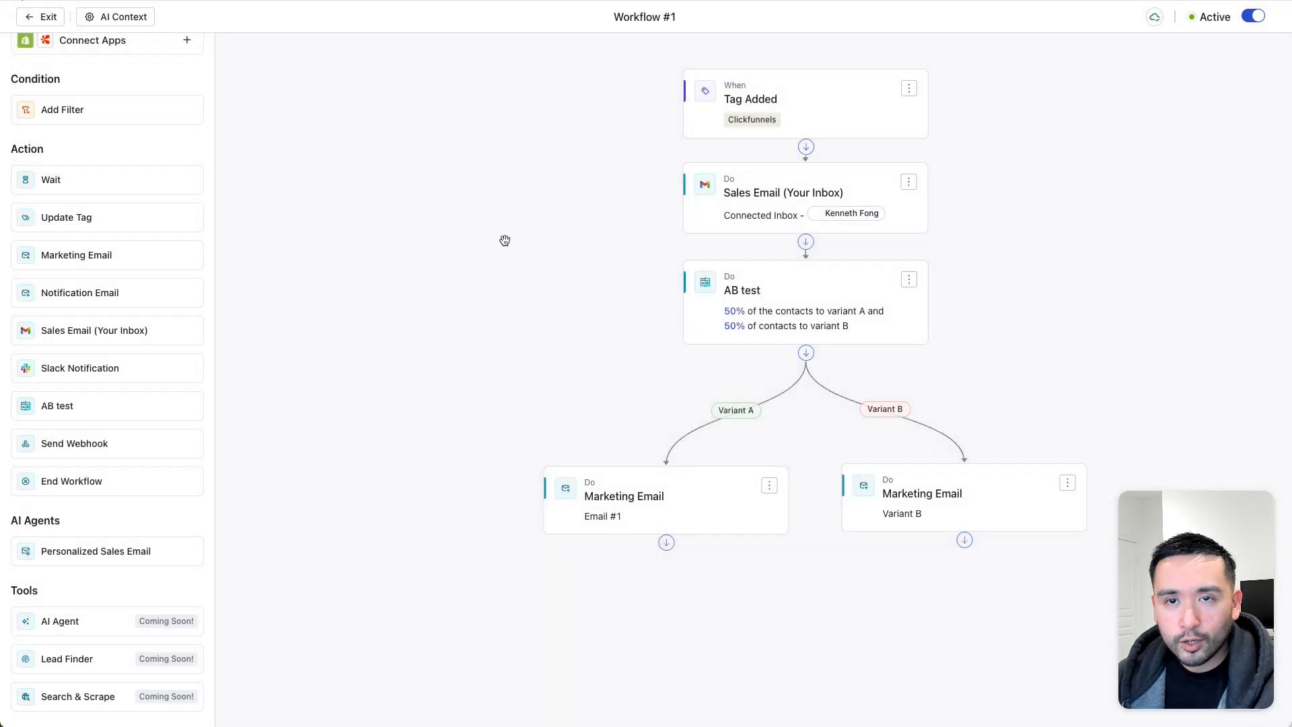
left_click(140, 18)
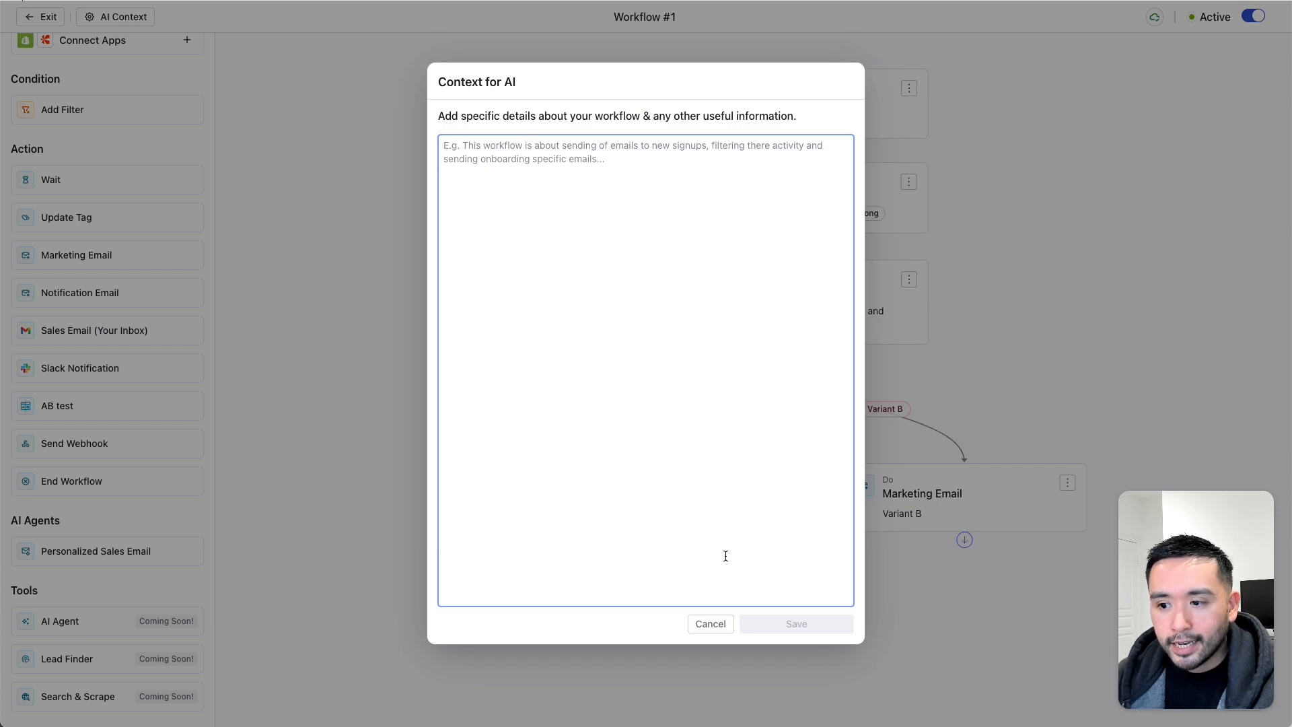
left_click(712, 623)
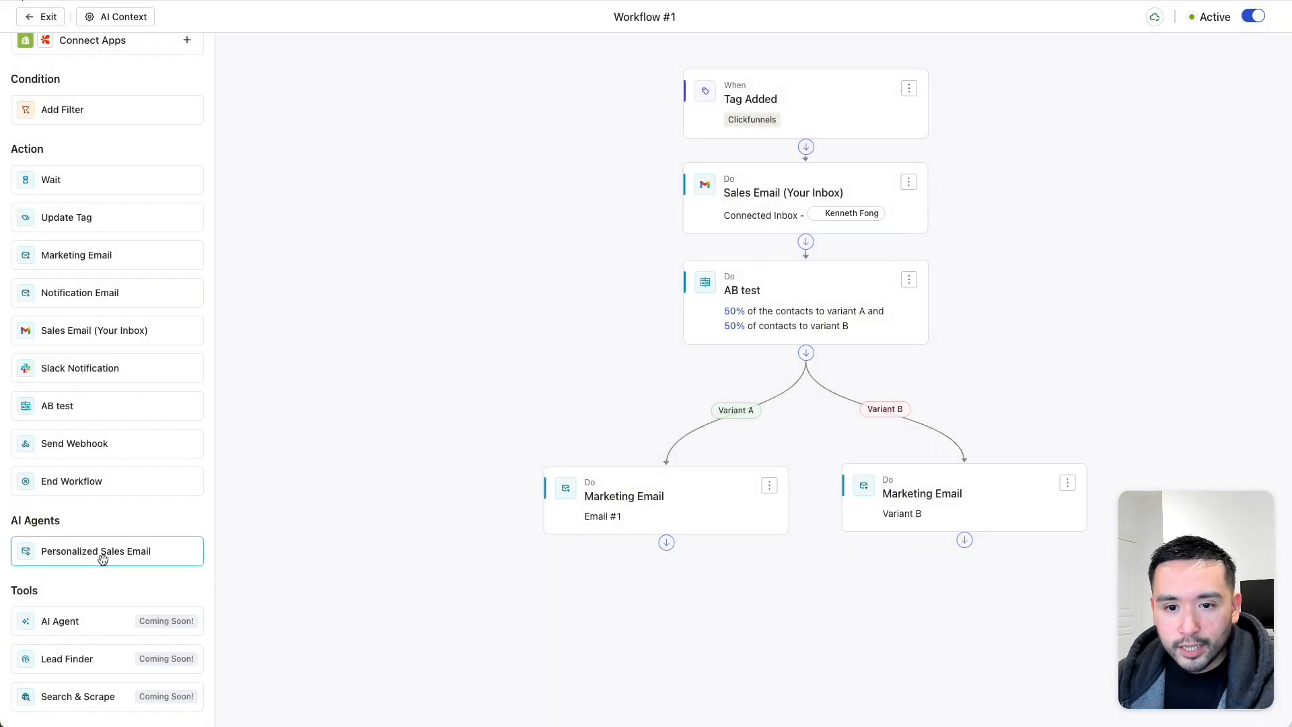
- Add a Personalized Sales Email step and delete the AB test step
left_click(109, 558)
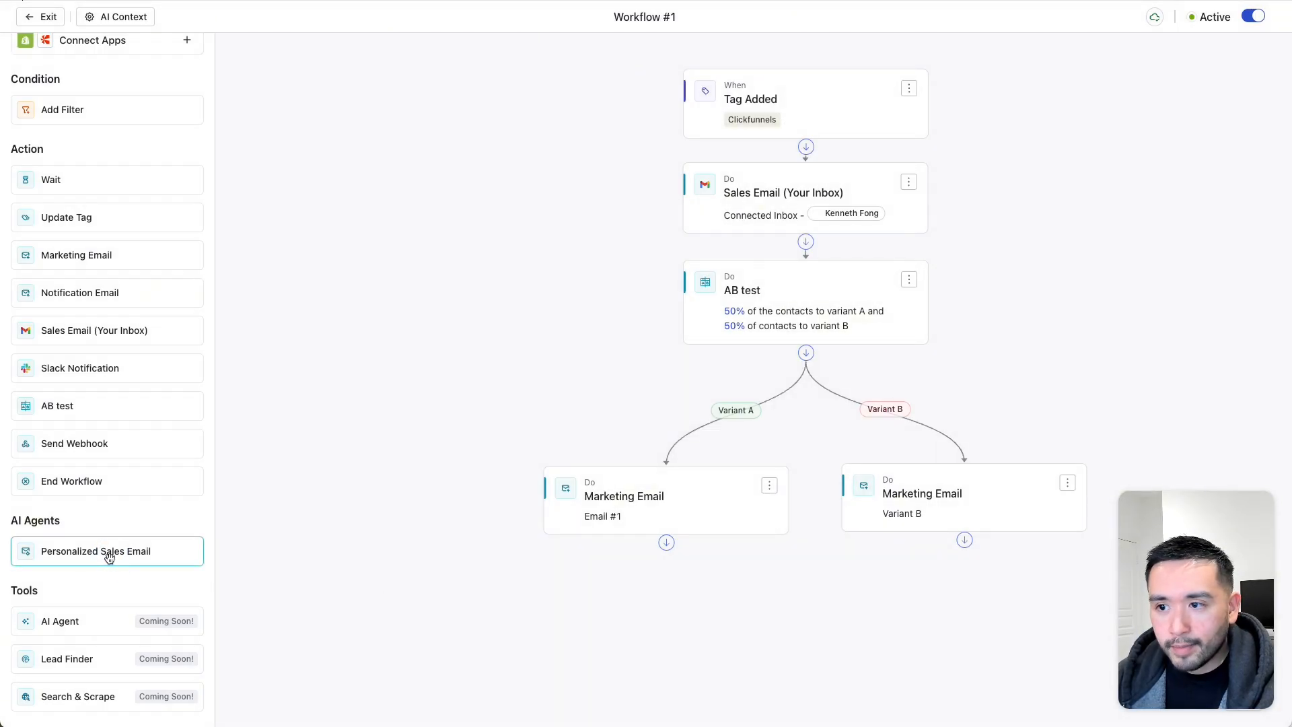
left_click(858, 279)
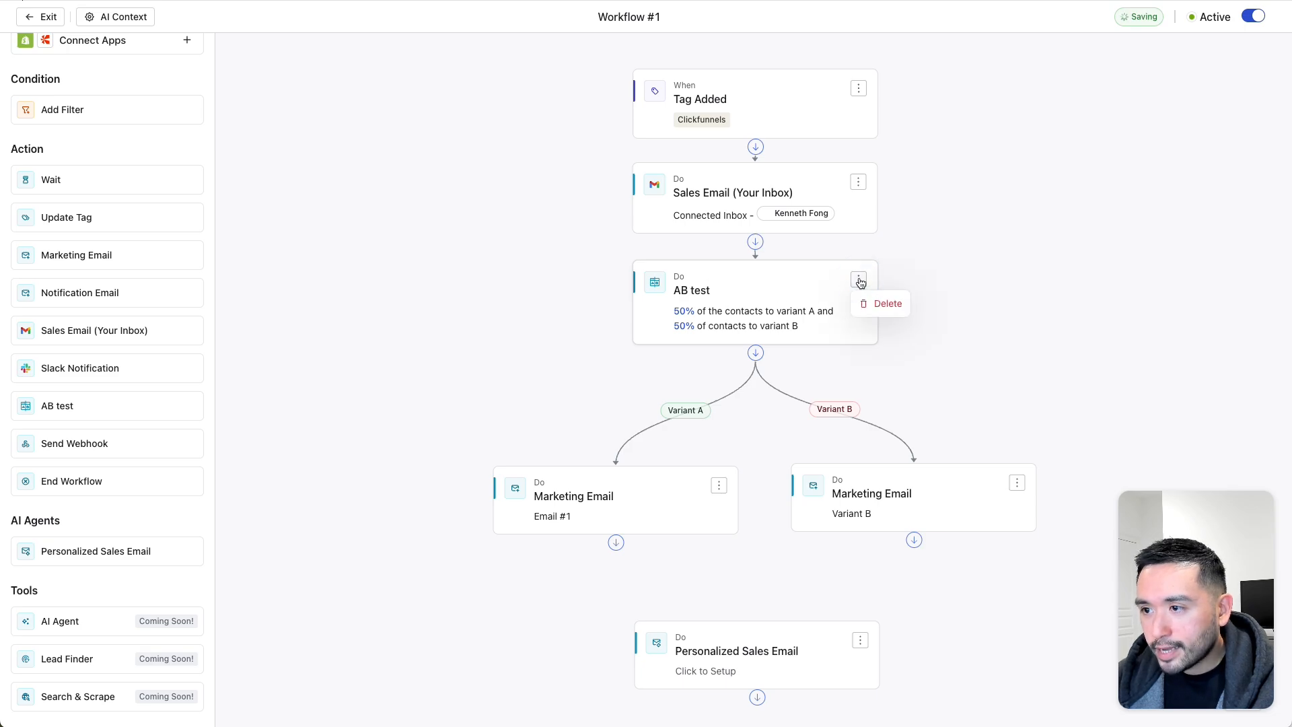
left_click(869, 304)
left_click(744, 387)
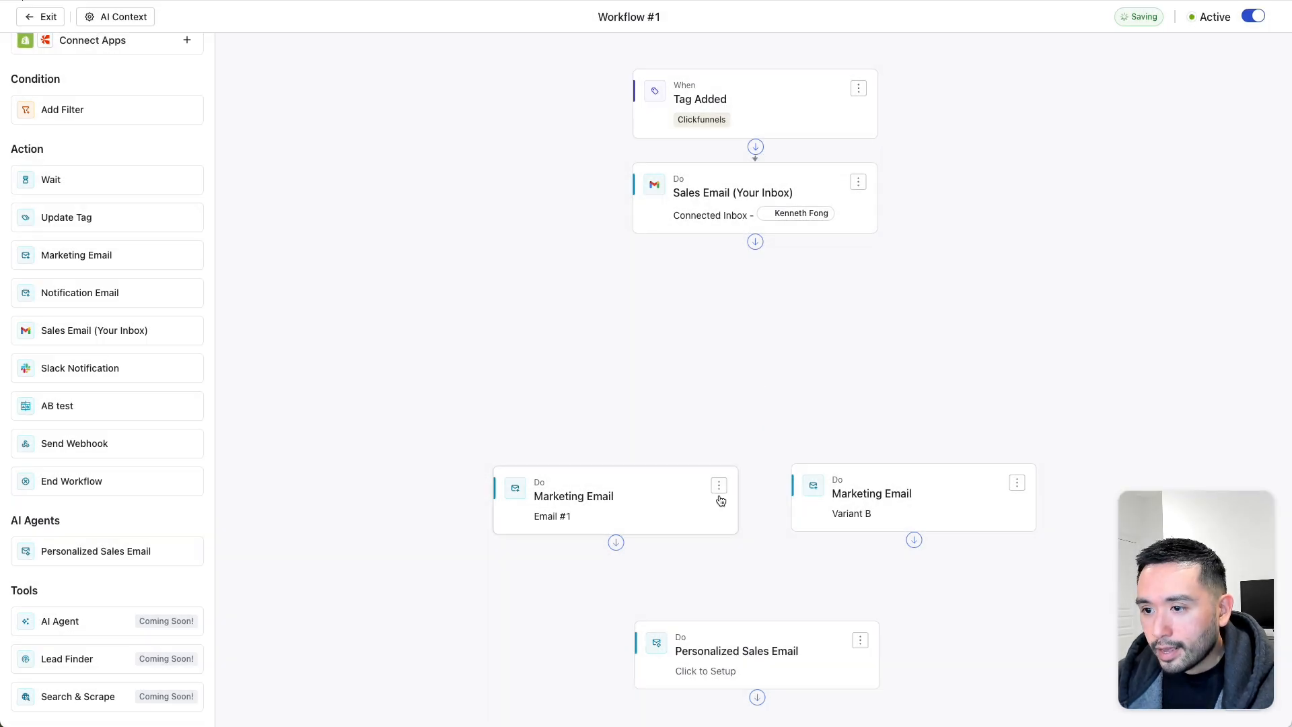
- Delete Email #1 and Variant B, link the sales email to the Personalized Sales Email, and open its setup
left_click(719, 486)
left_click(738, 510)
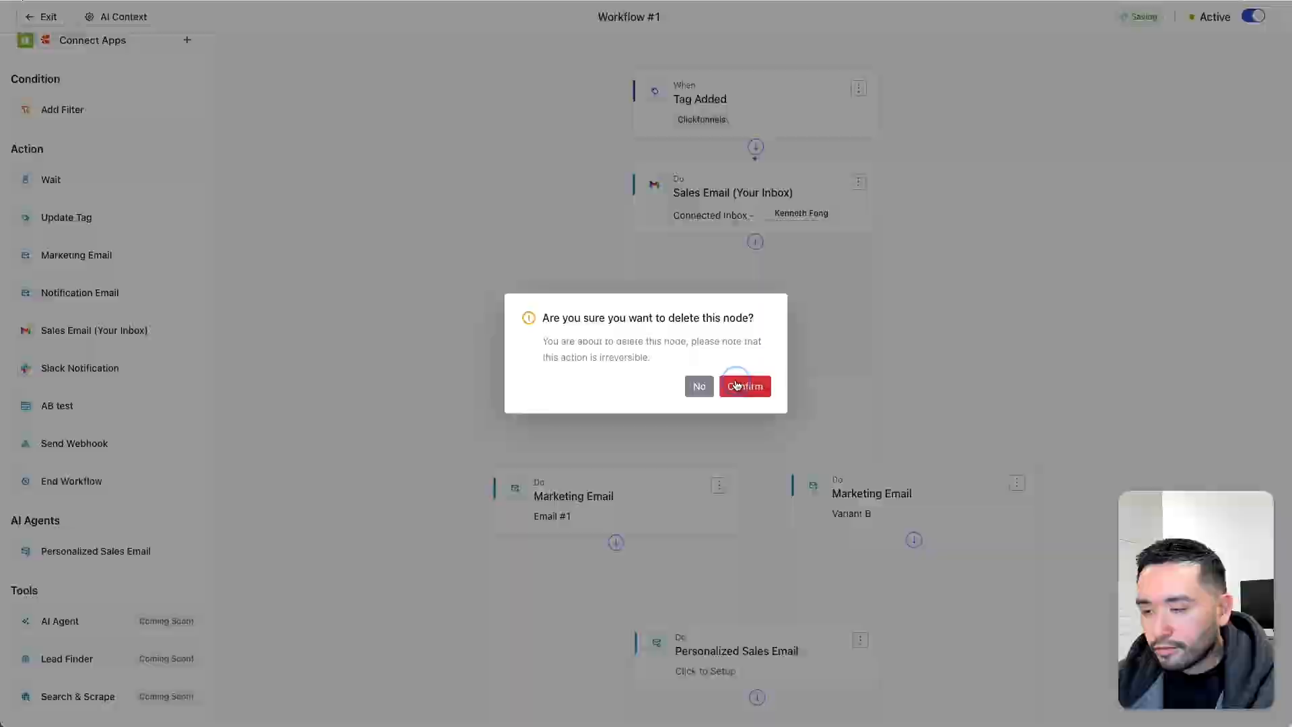
left_click(744, 387)
left_click(1018, 482)
left_click(1042, 506)
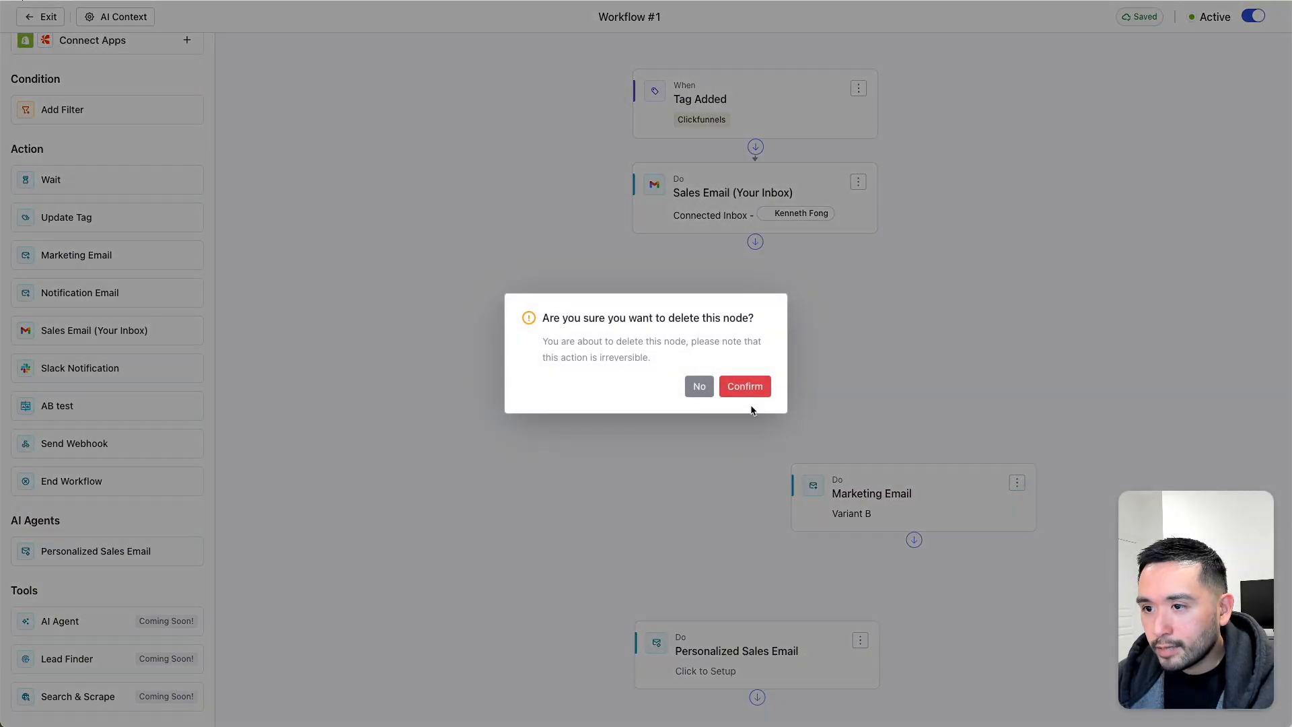
left_click(747, 386)
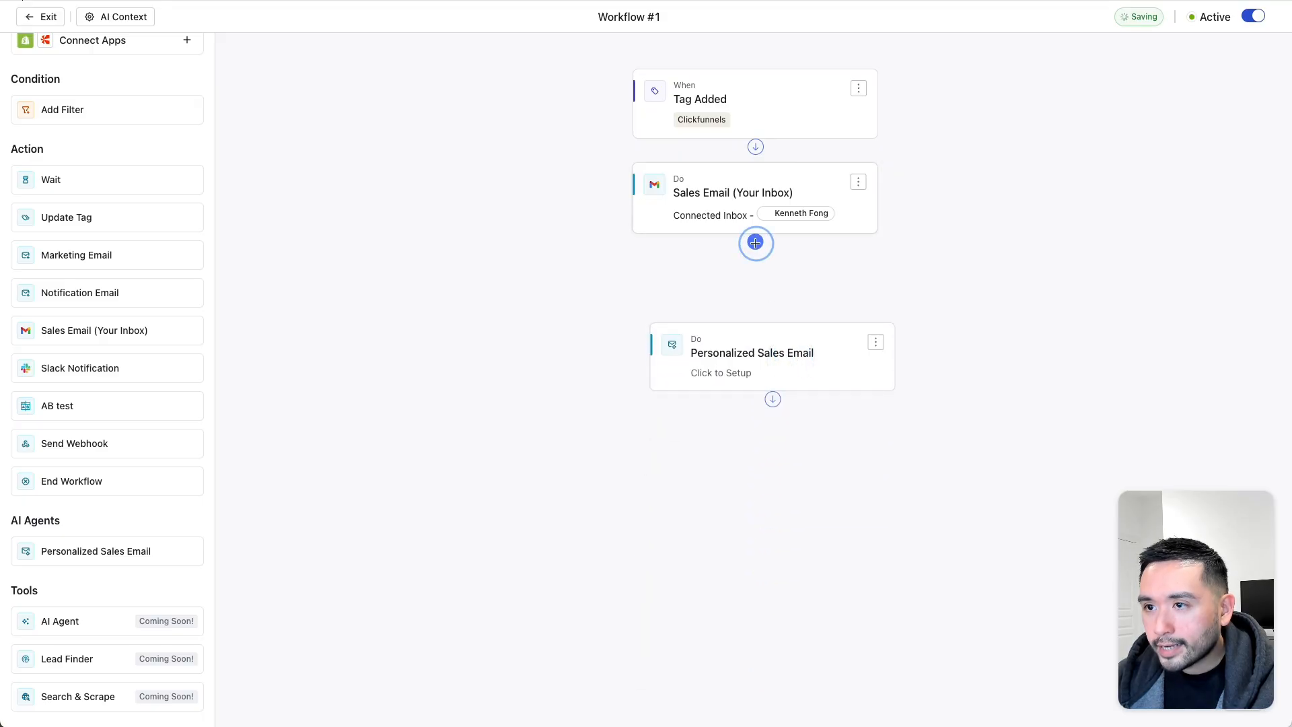
left_click_drag(755, 242, 755, 344)
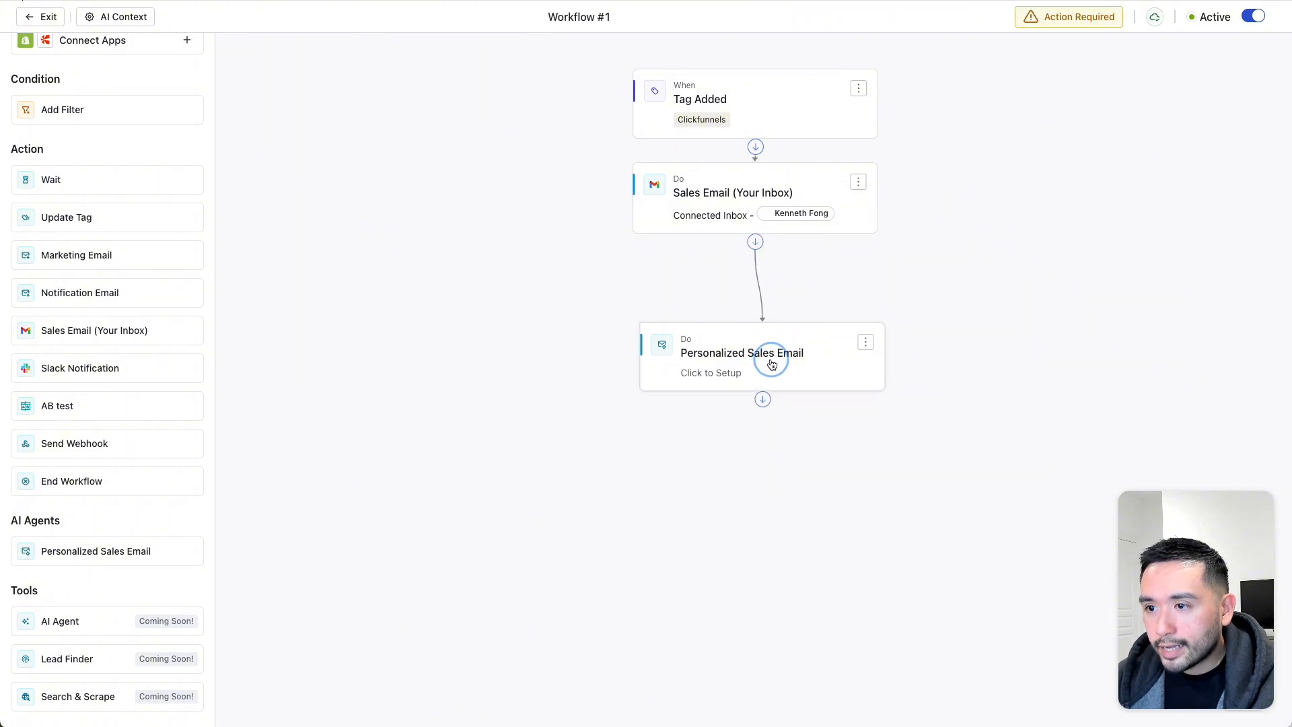
left_click(708, 366)
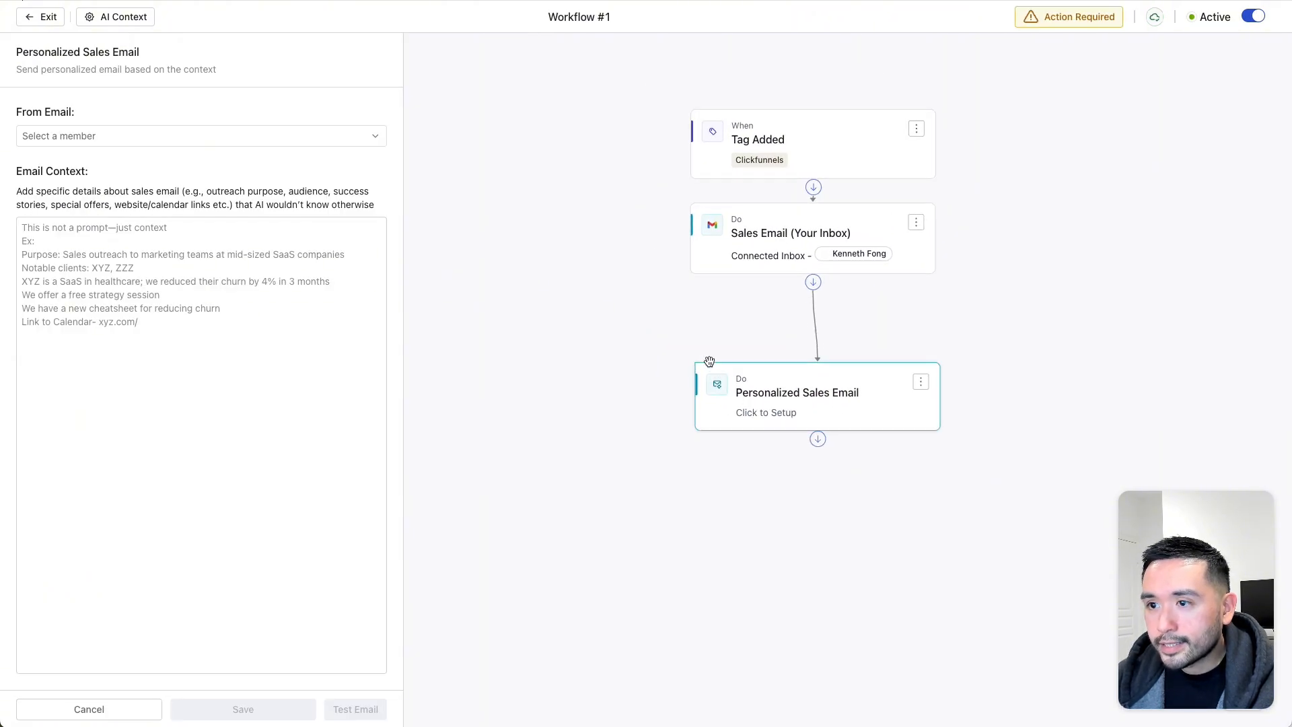
- Choose the only team member as the sender in From Email
left_click_drag(53, 70, 233, 70)
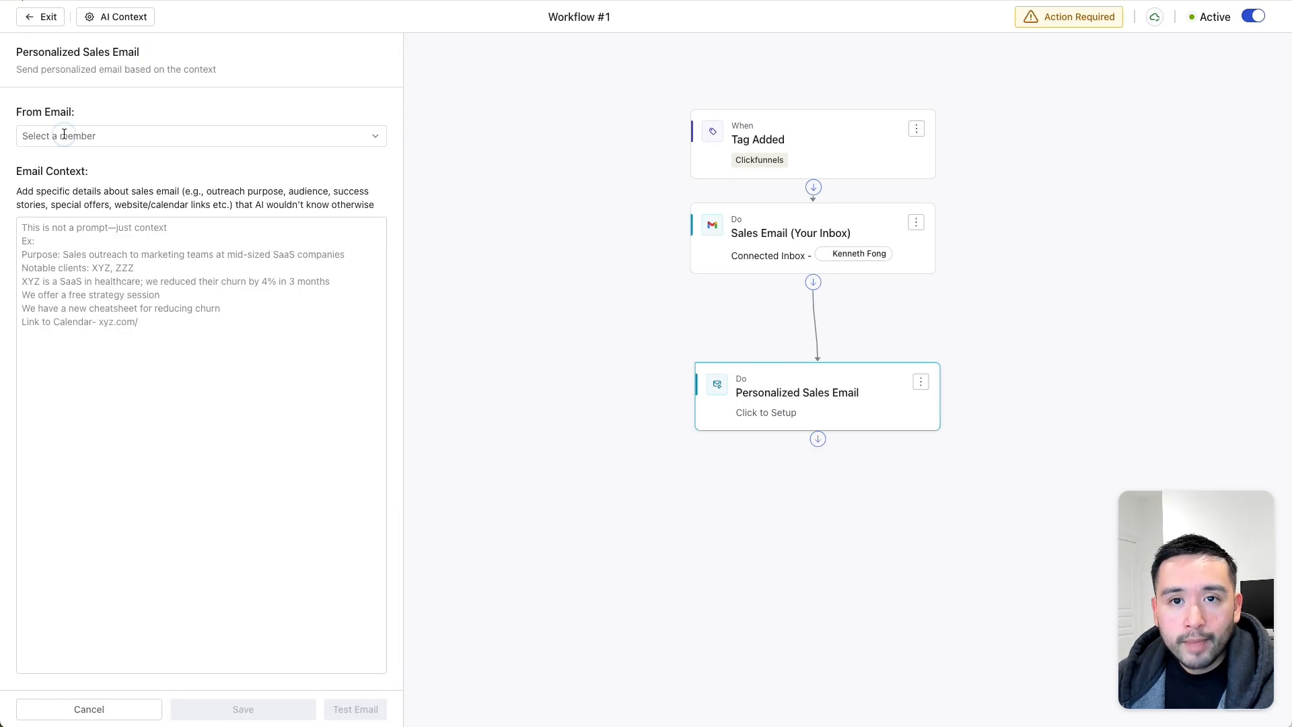
left_click(69, 135)
left_click(59, 203)
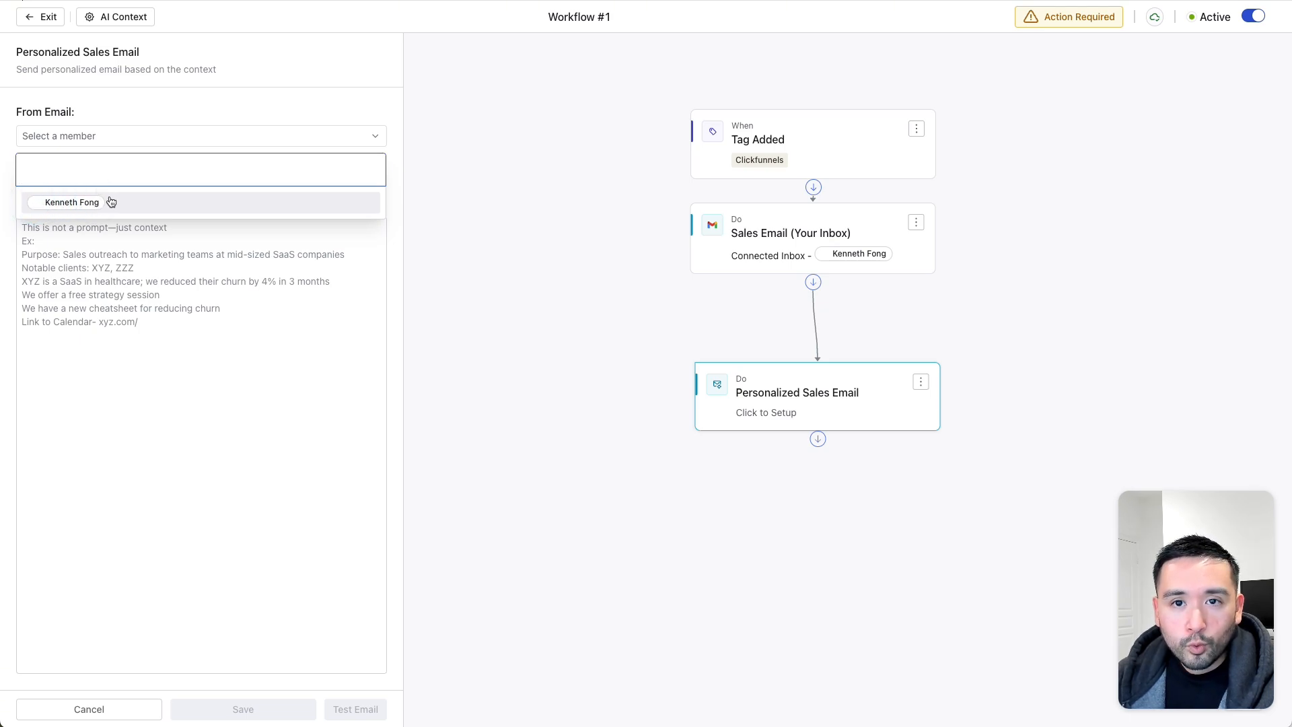
left_click(71, 203)
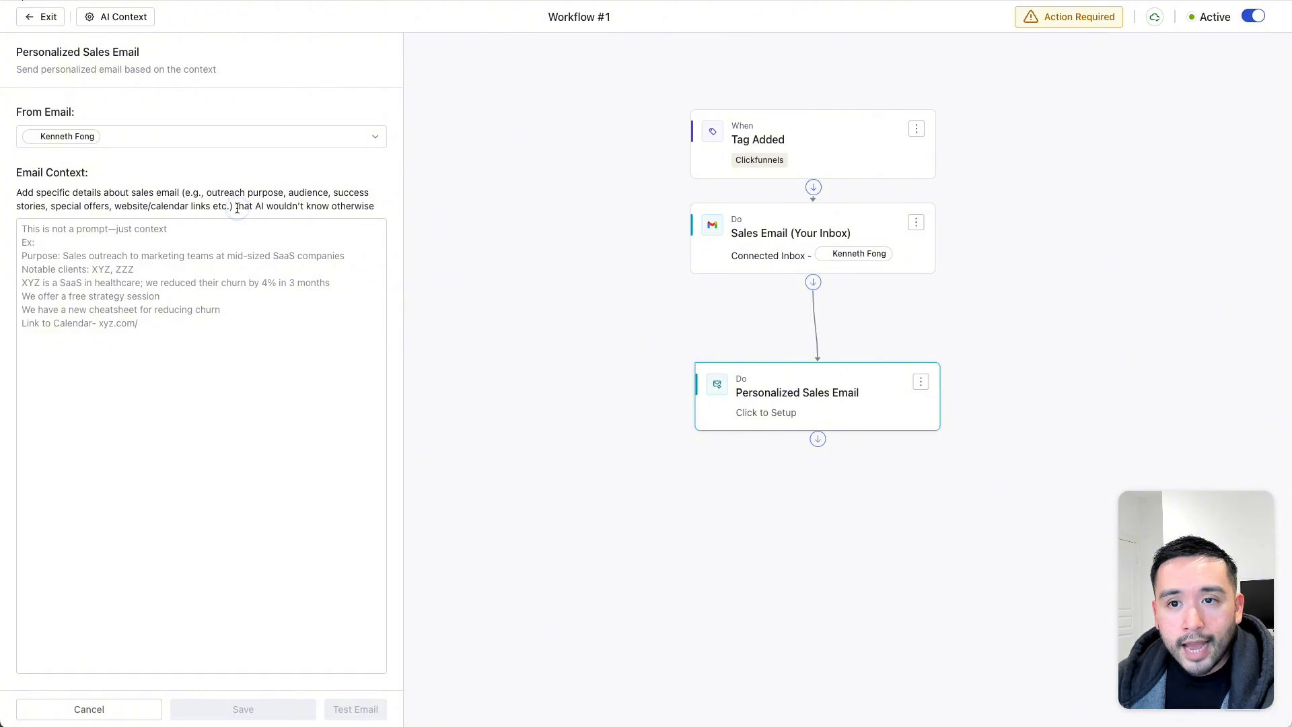
- Set the context to 'this is the free checklist that I want to share with them:' plus the Notion link; show the opt-in form
left_click_drag(293, 208, 355, 207)
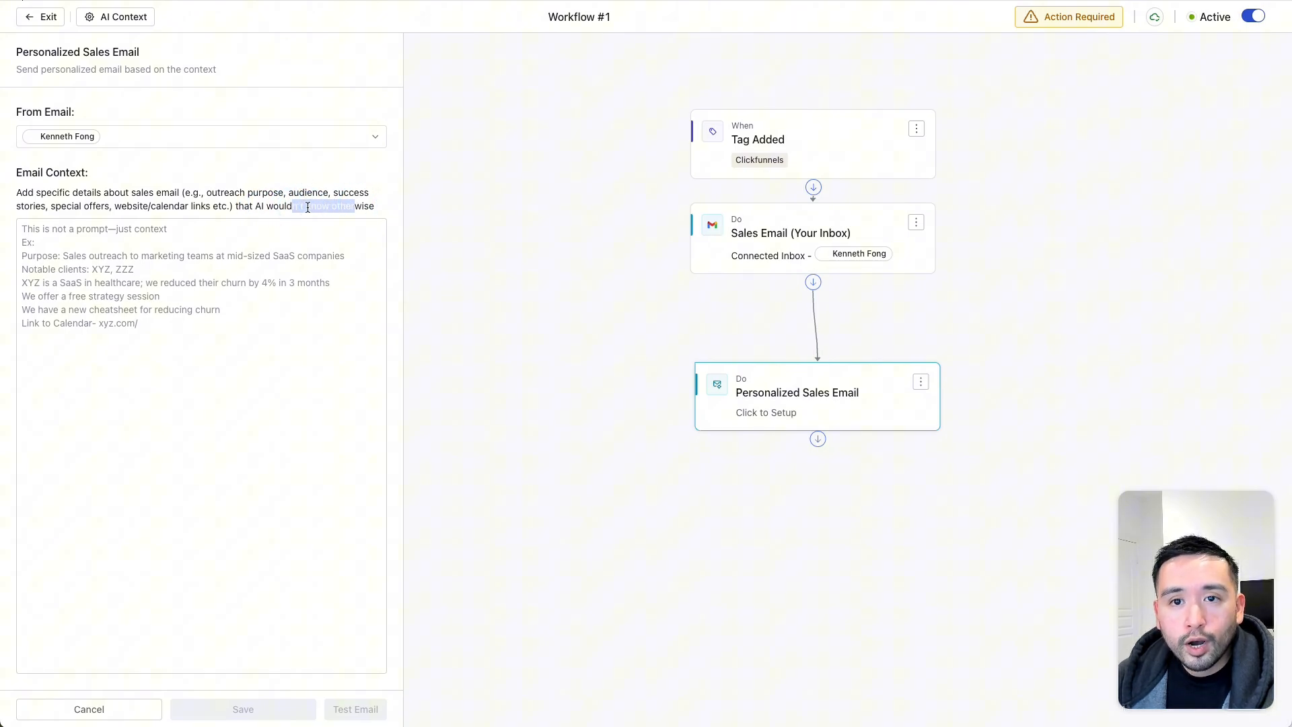
left_click(115, 223)
type("this is the free checklist that I want to share")
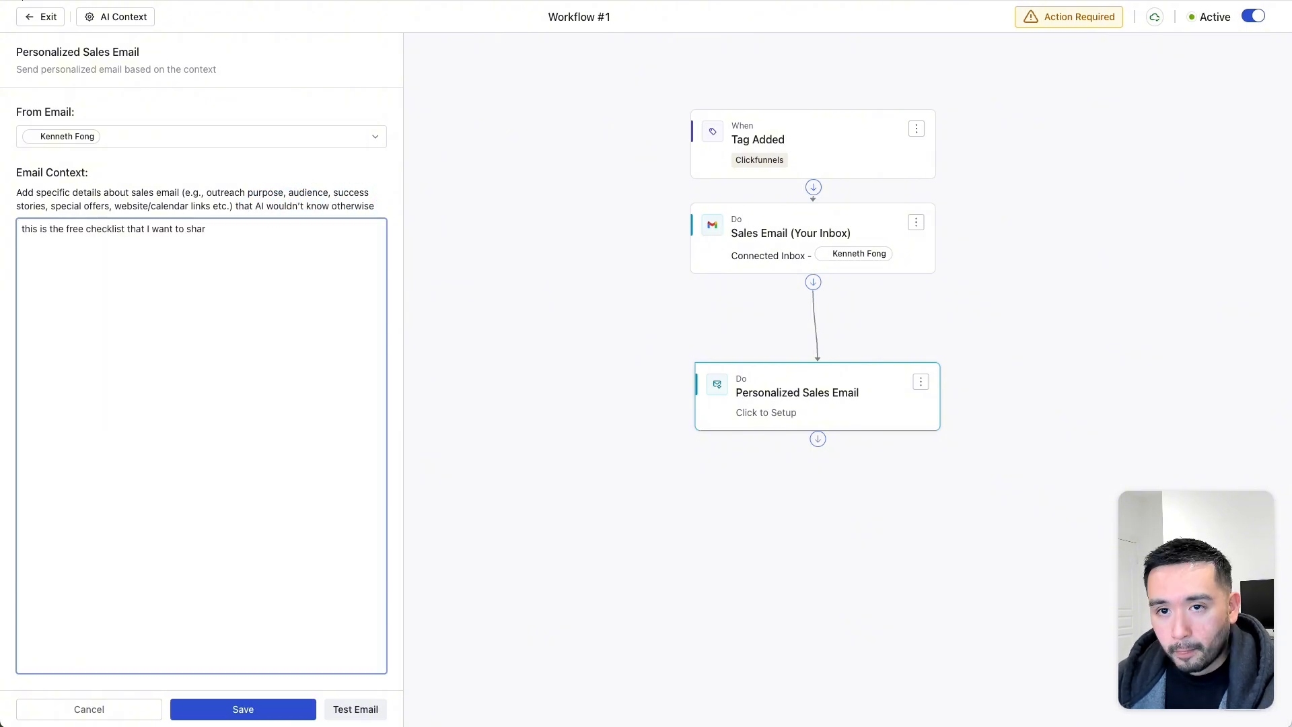
type(" with them")
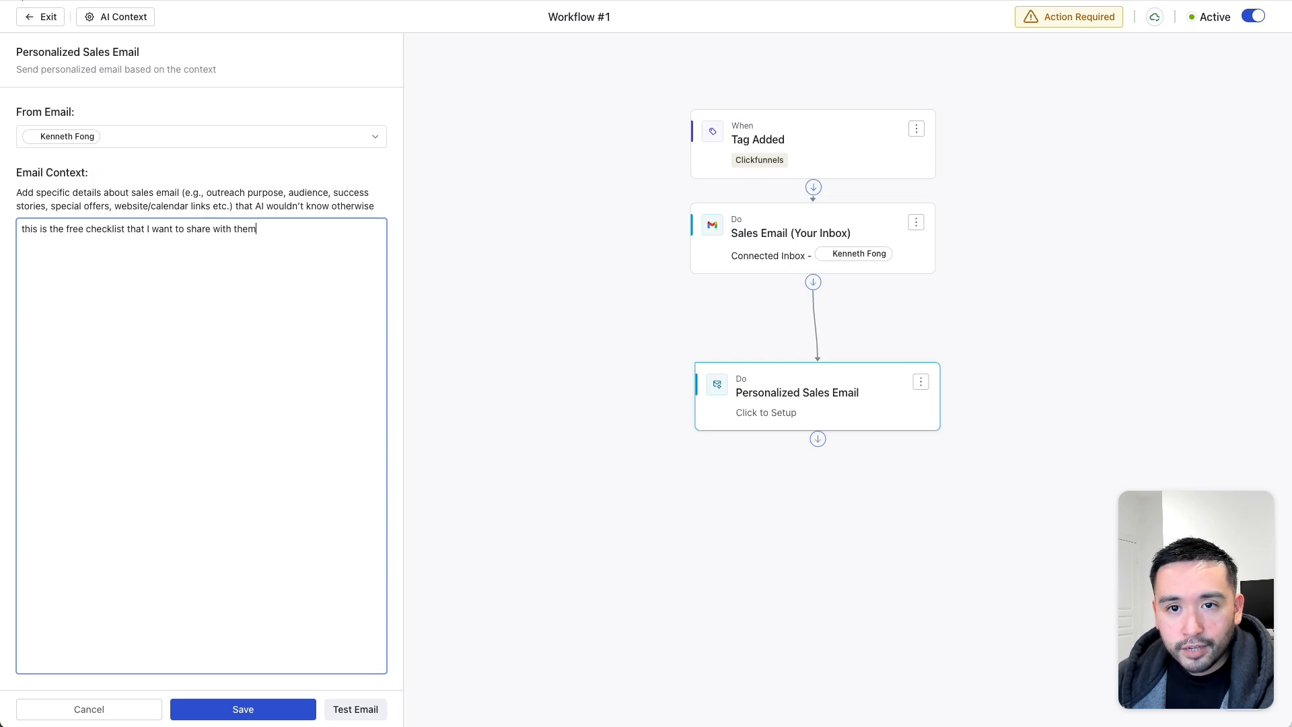
type(":")
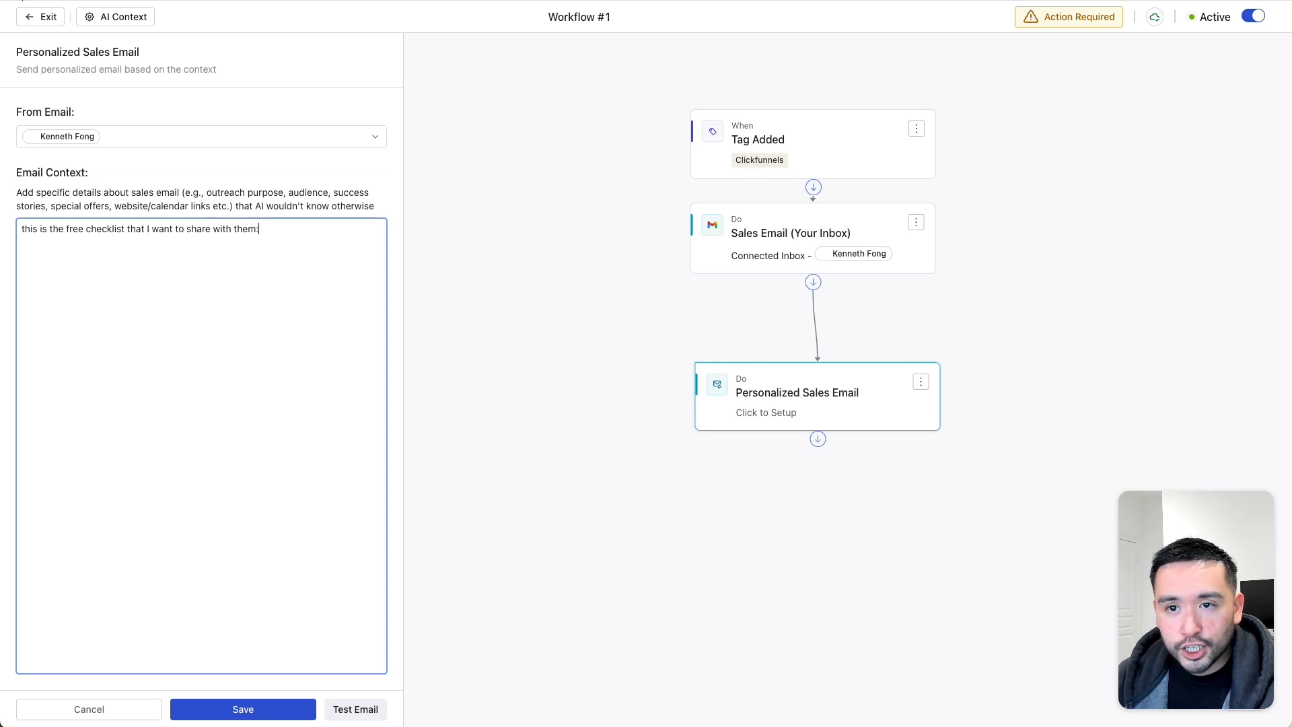
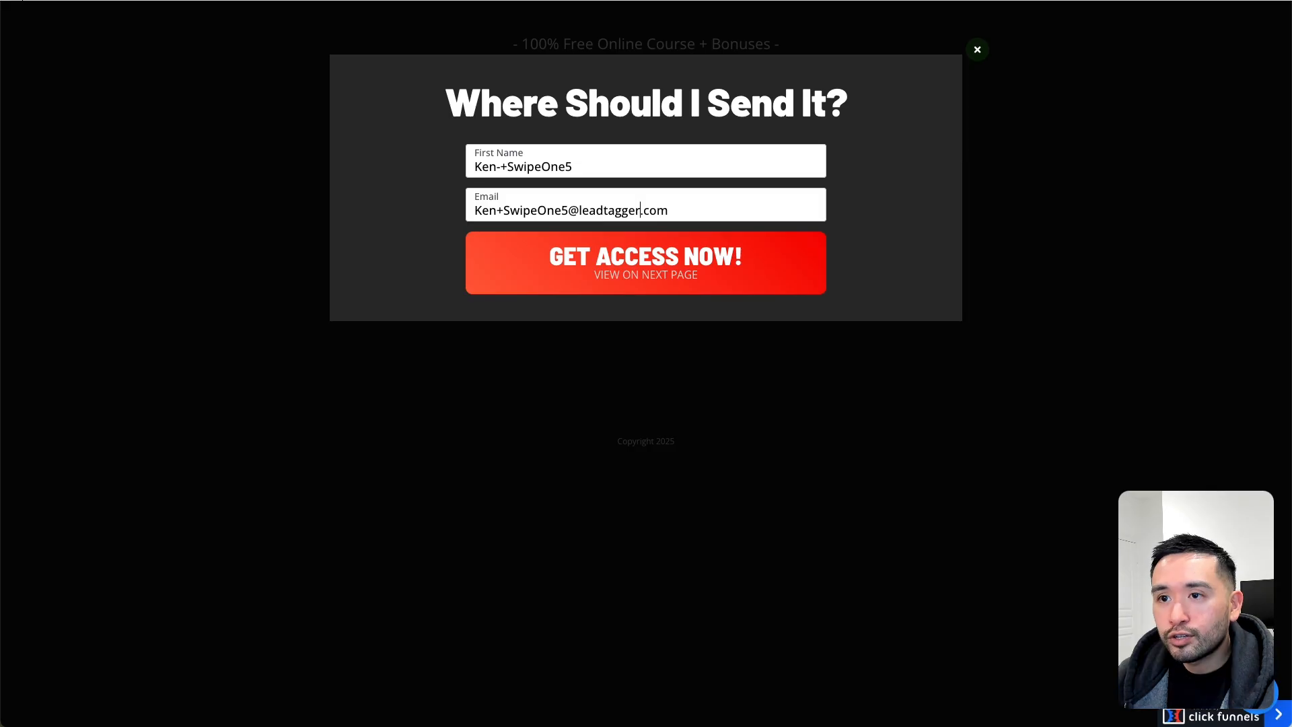
left_click(980, 48)
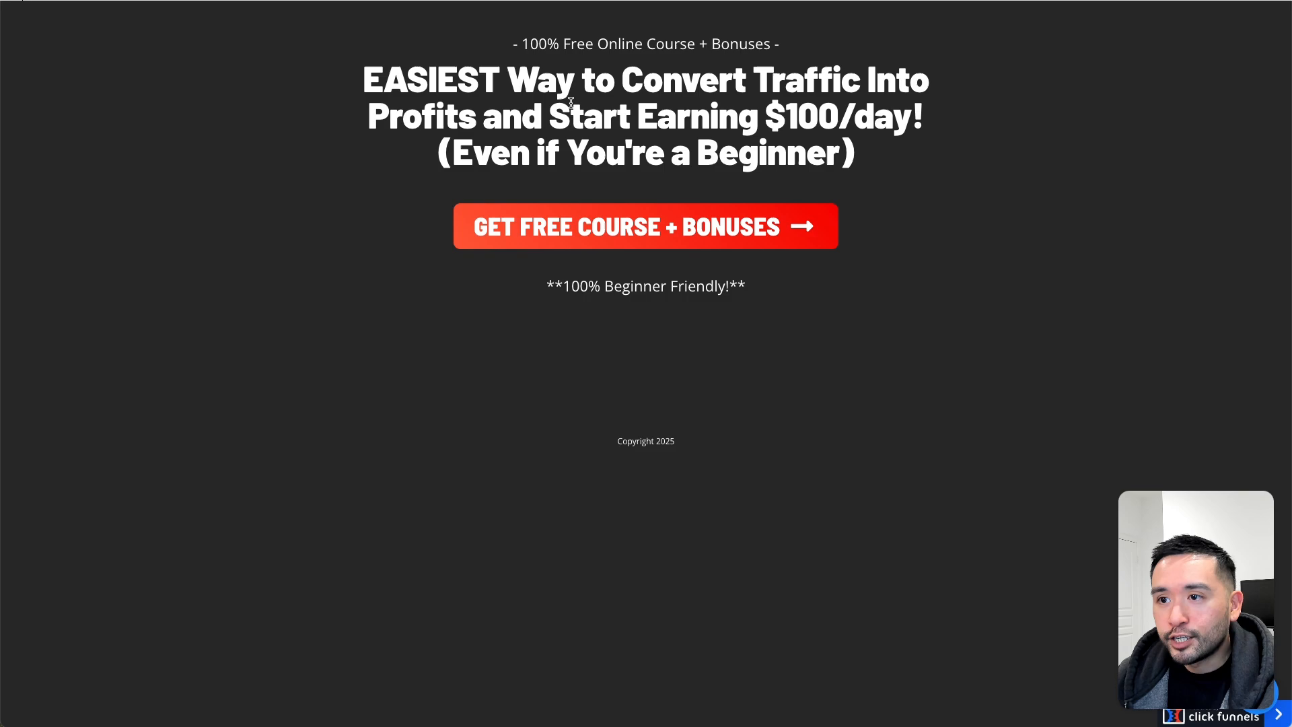
left_click(644, 232)
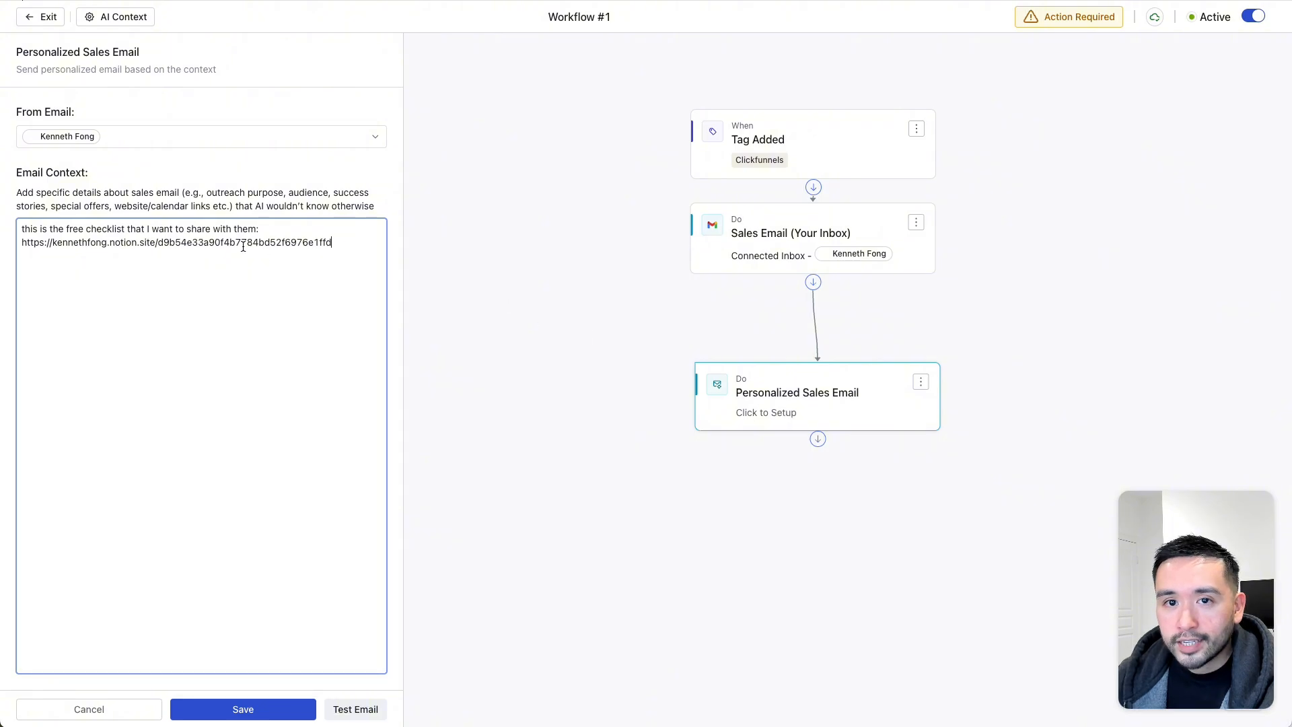
- Save the Personalized Sales Email, try a test email for a contact that fails, then select the context
left_click(244, 710)
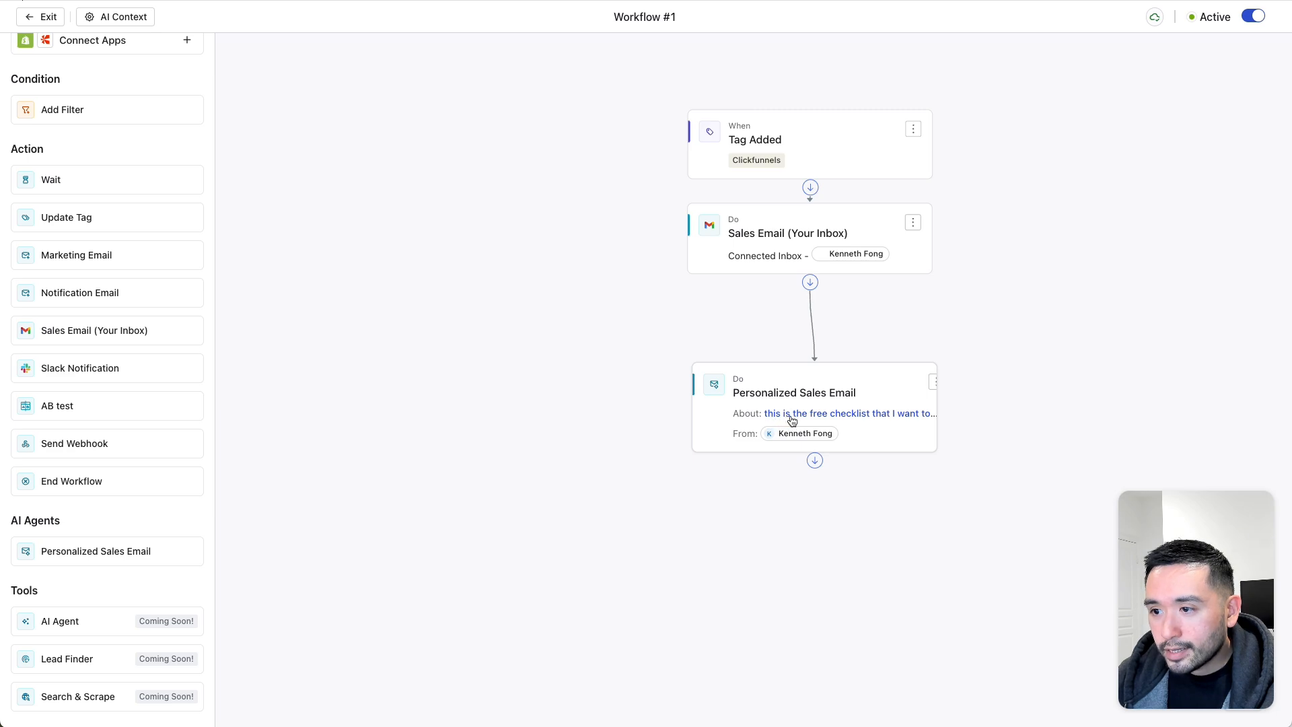
left_click(845, 408)
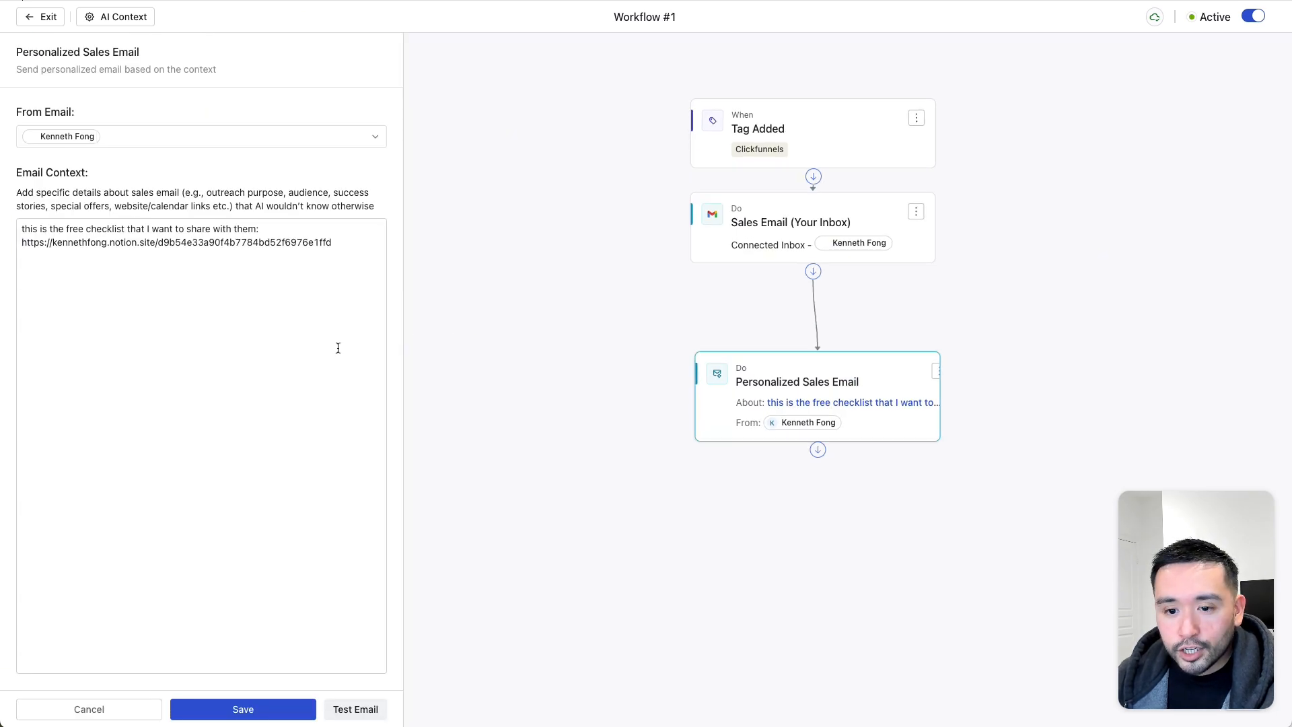
left_click(356, 709)
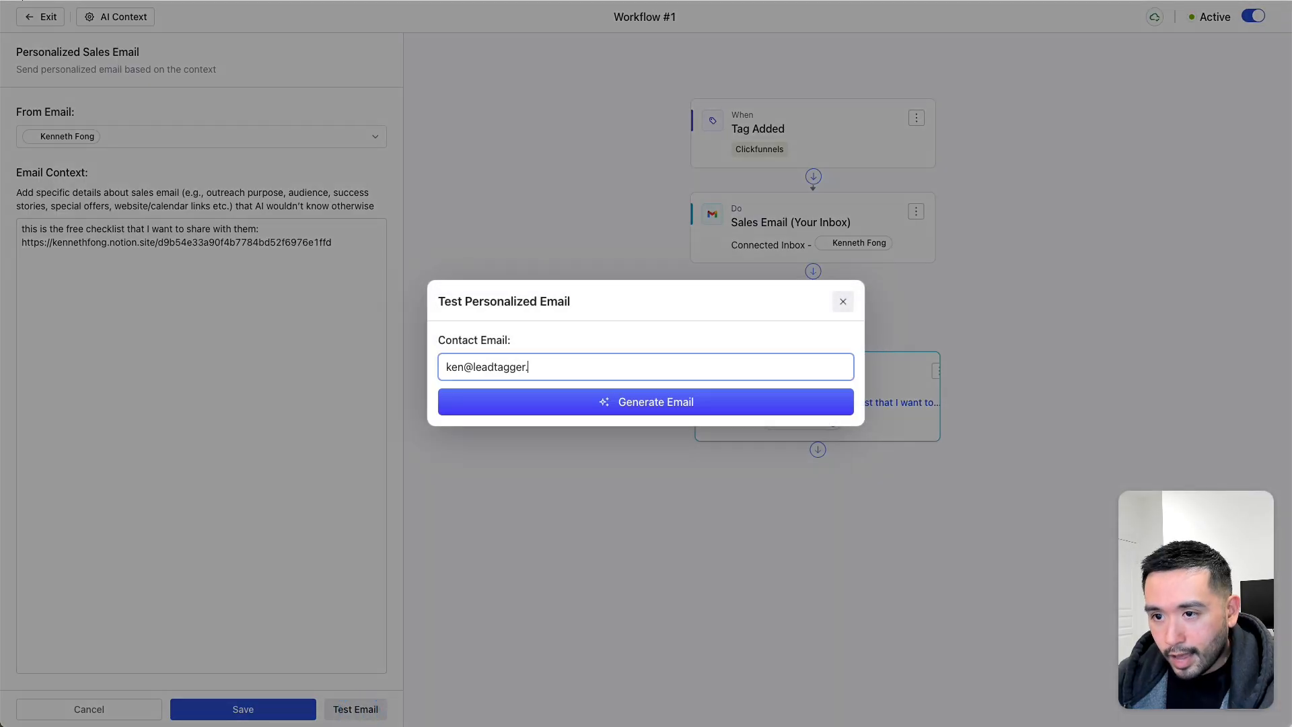
left_click(608, 407)
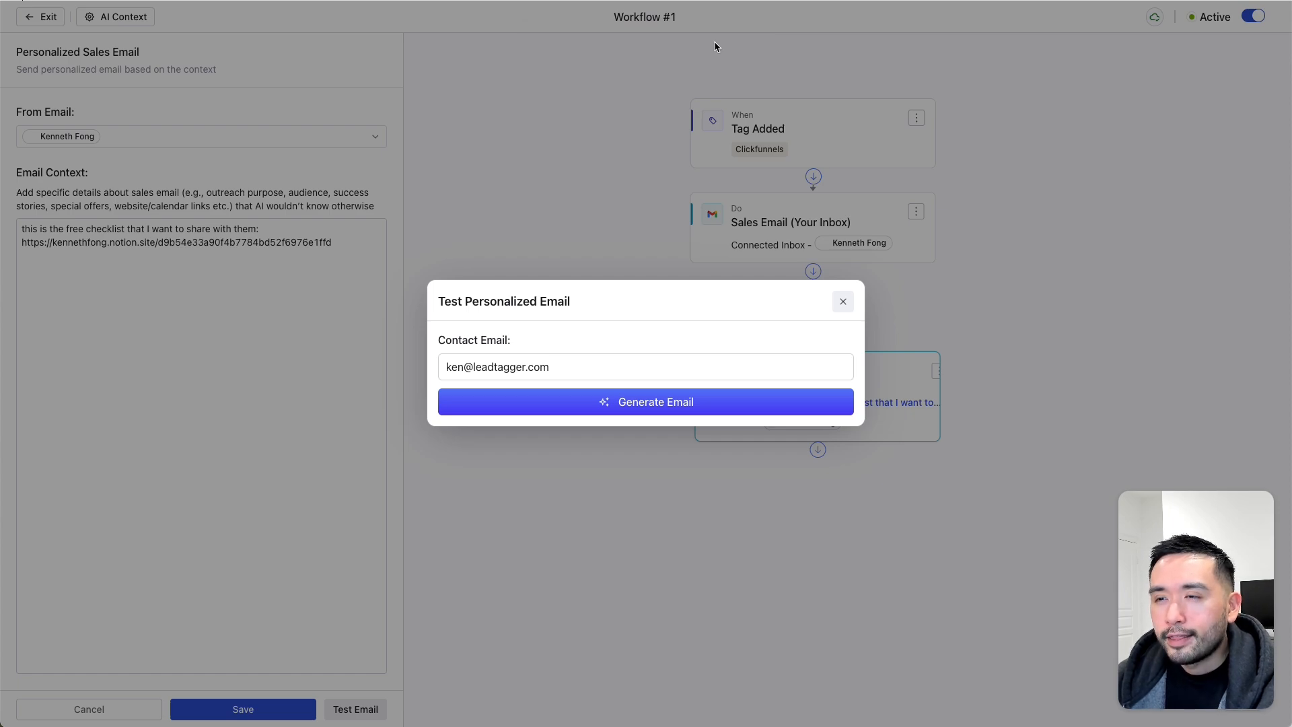
left_click(667, 411)
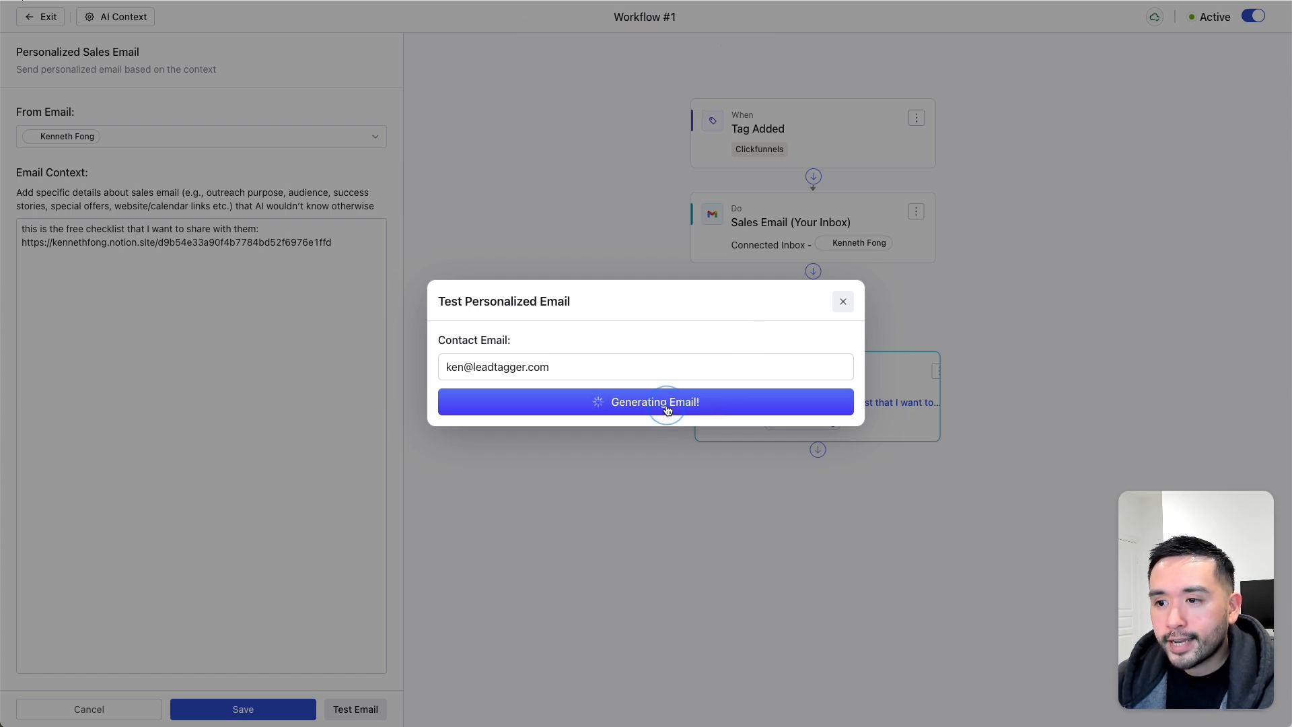
left_click(843, 302)
left_click(256, 295)
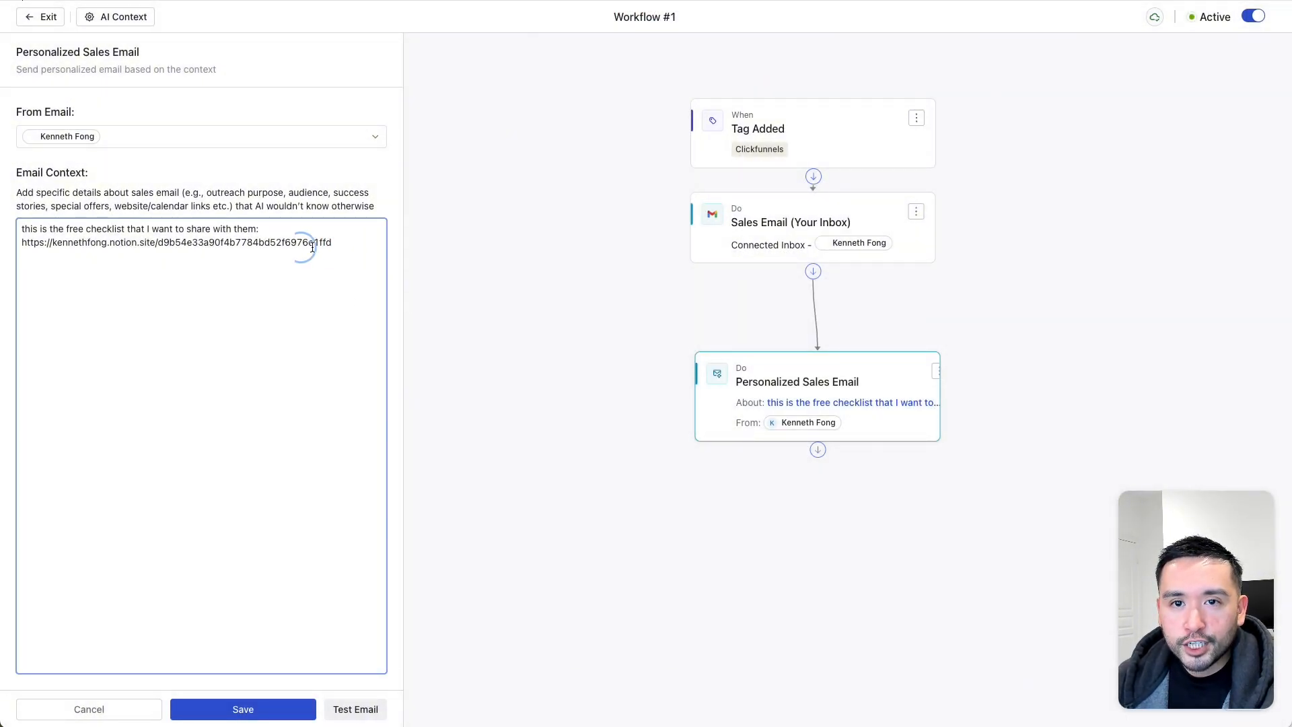
left_click_drag(333, 242, 14, 231)
- Rewrite the context as 'I will send them an email with the link to the checklist' and save
type("I will send them an email in one day")
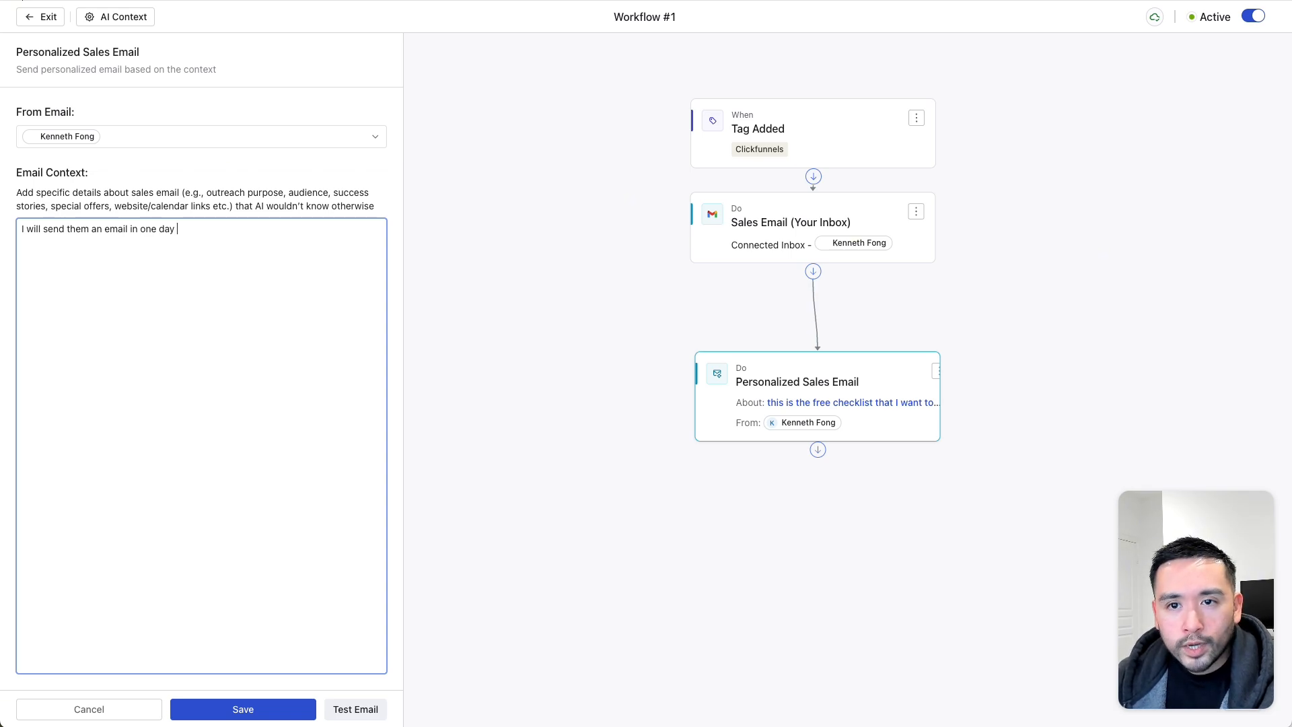
type("woit")
type("ith the link to the checklist.")
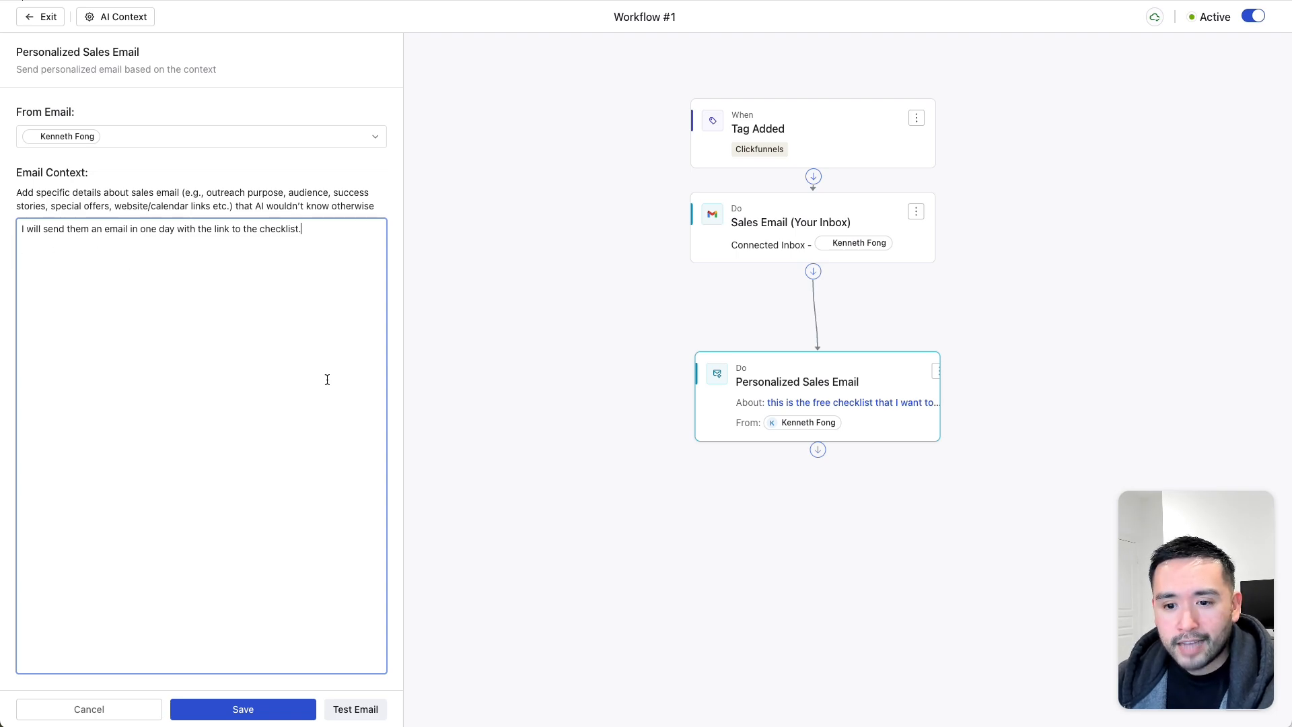
left_click(243, 714)
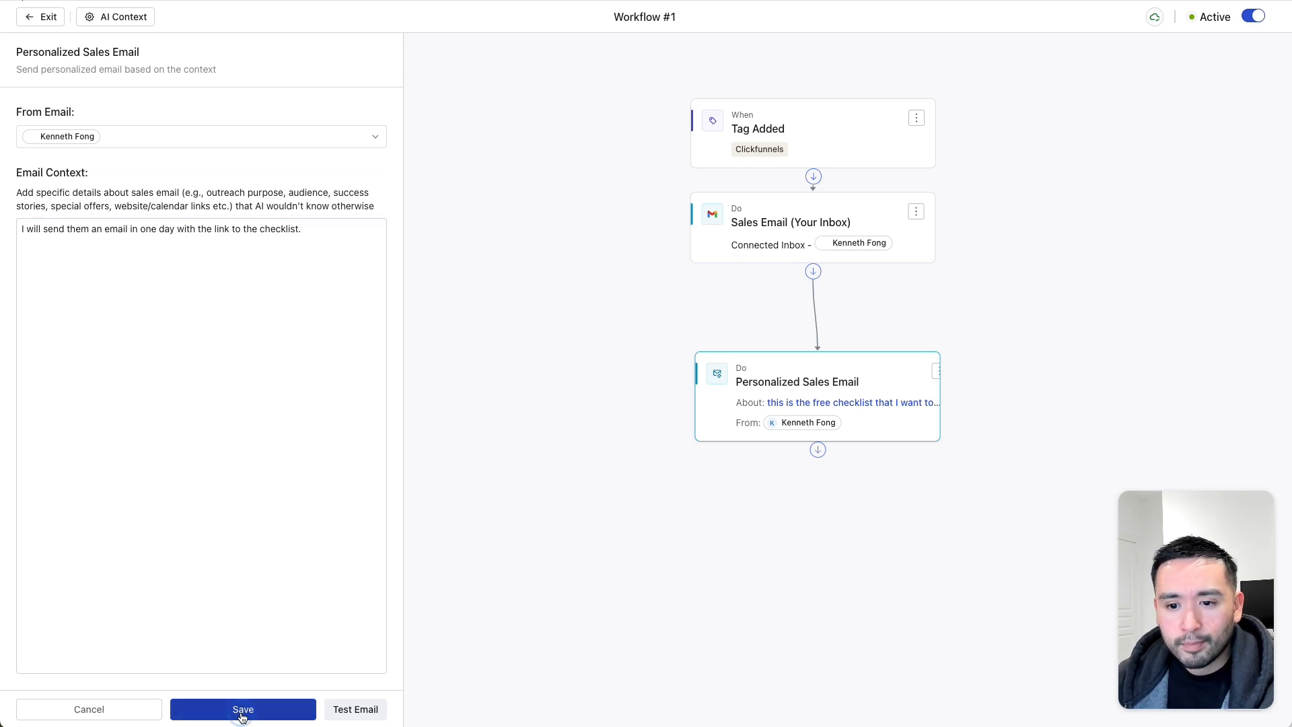
- Retry the test email, close the failed preview, and save the Personalized Sales Email step
left_click(356, 712)
left_click(627, 404)
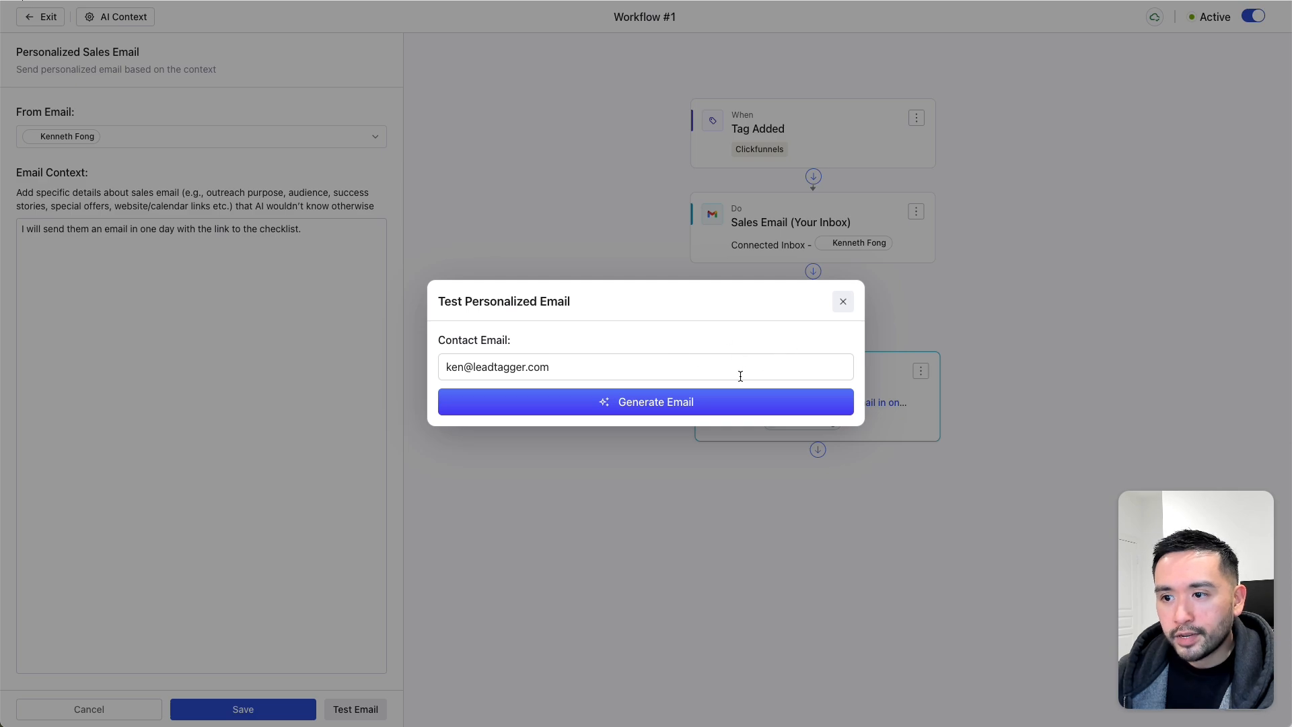
left_click(842, 303)
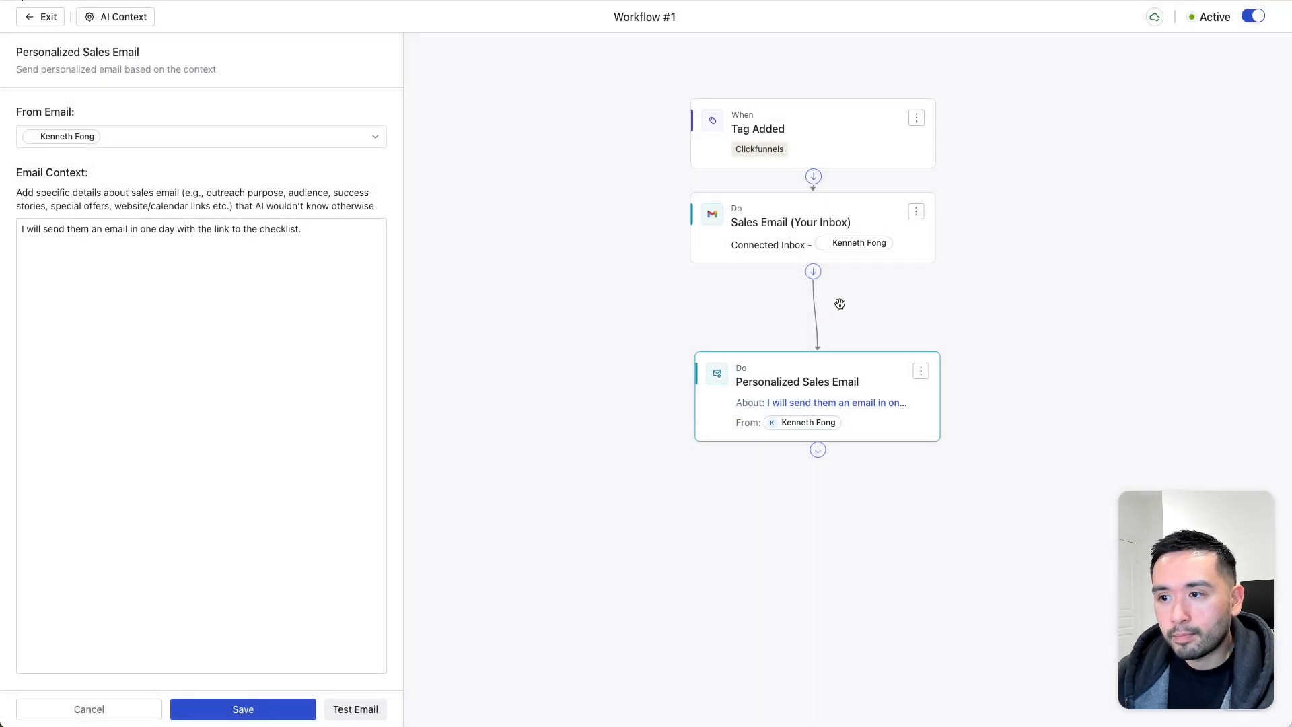
left_click(279, 718)
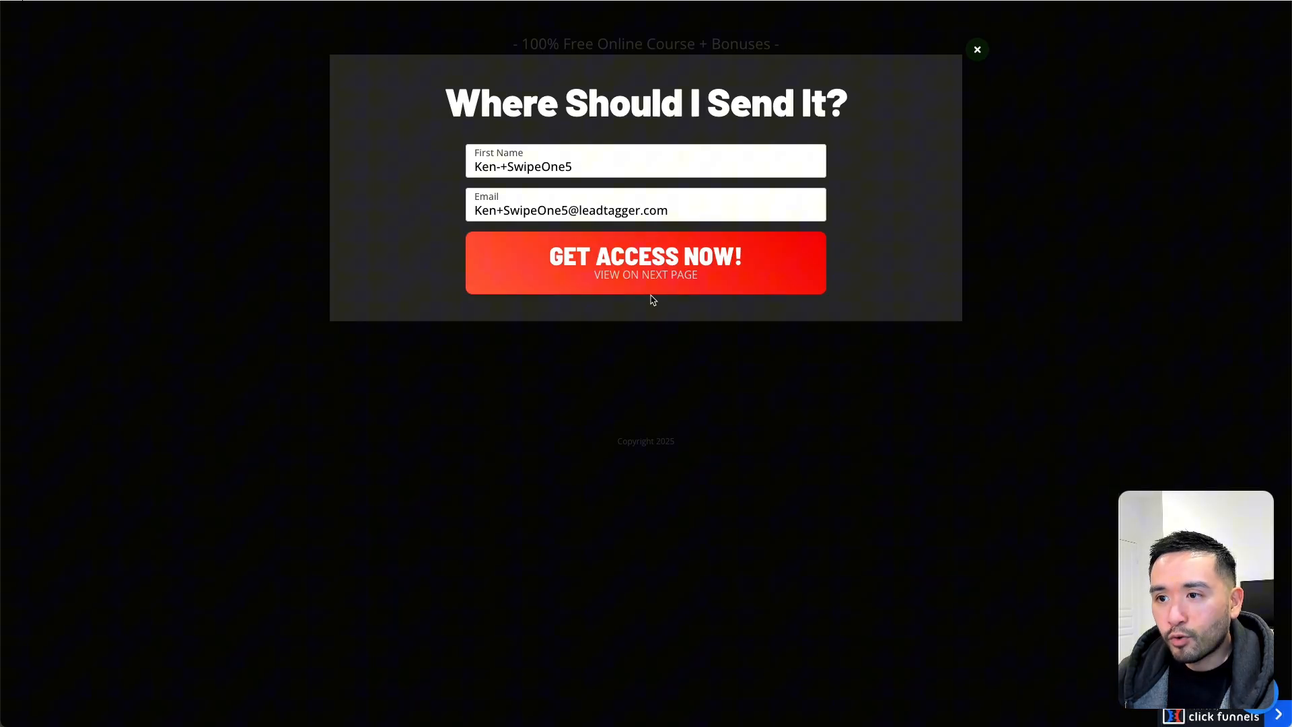
- Submit the ClickFunnels opt-in form and return to the workflow, moving the received email window aside
left_click(652, 292)
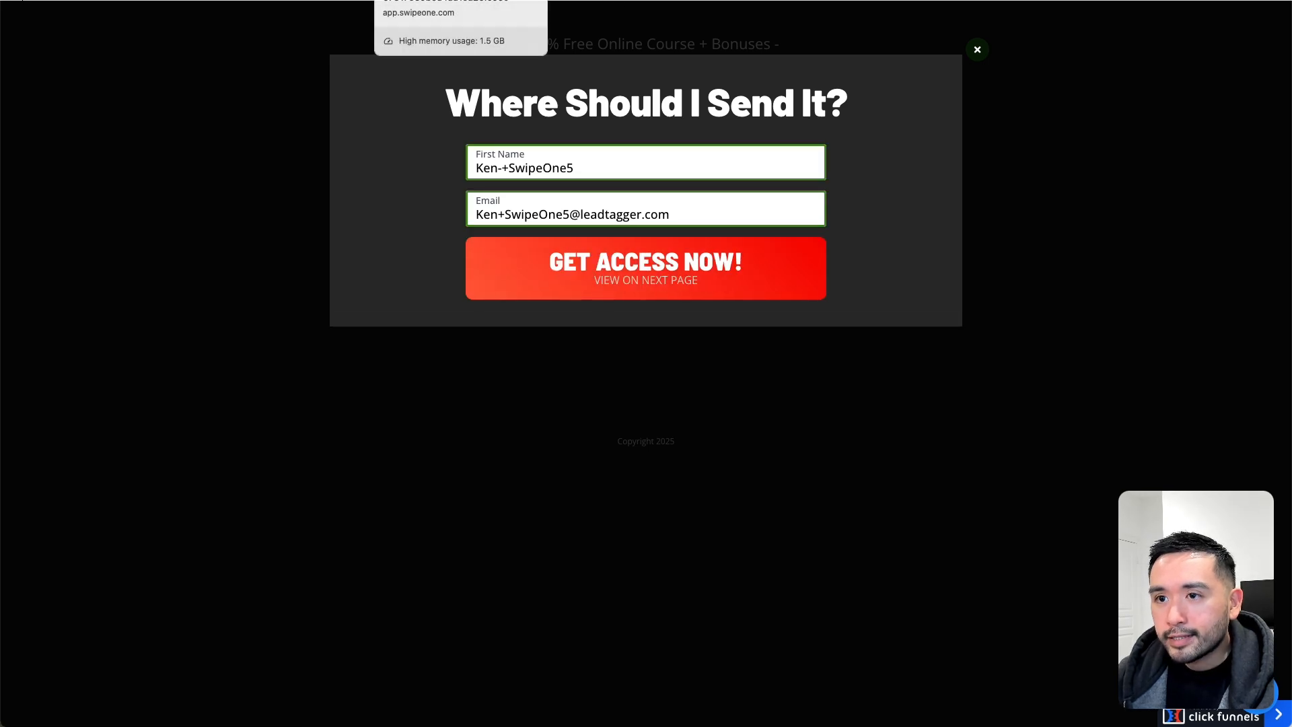
left_click(431, 0)
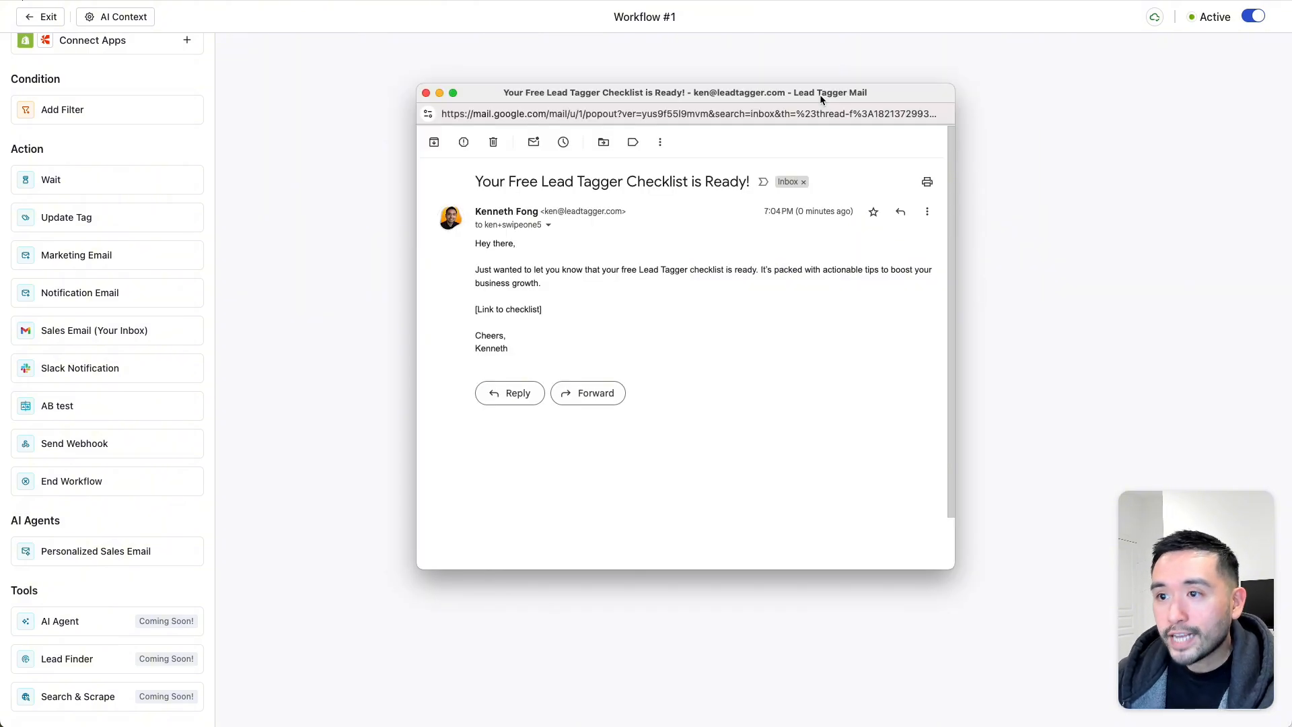
left_click_drag(833, 96, 784, 84)
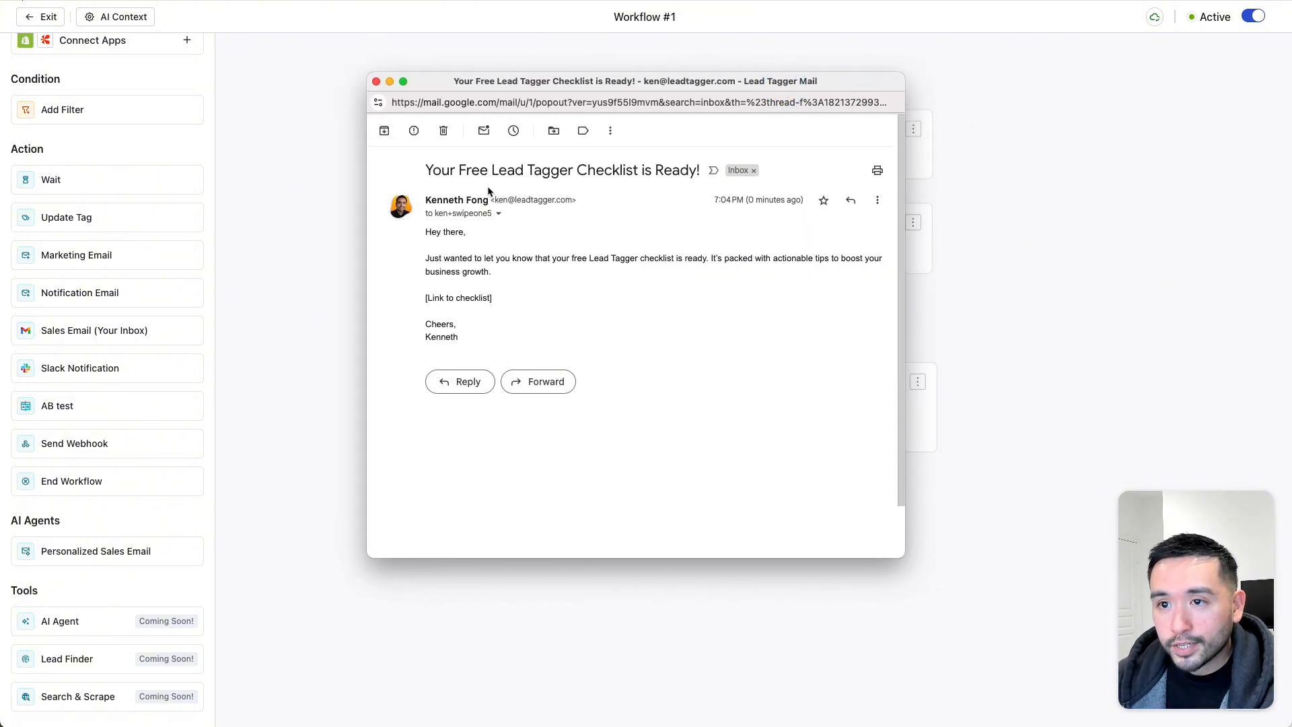
left_click_drag(503, 86, 353, 69)
- Review the 'Your Free Lead Tagger Checklist is Ready!' subject, opening line and [Link to checklist] placeholder, then close it
left_click_drag(237, 155, 496, 150)
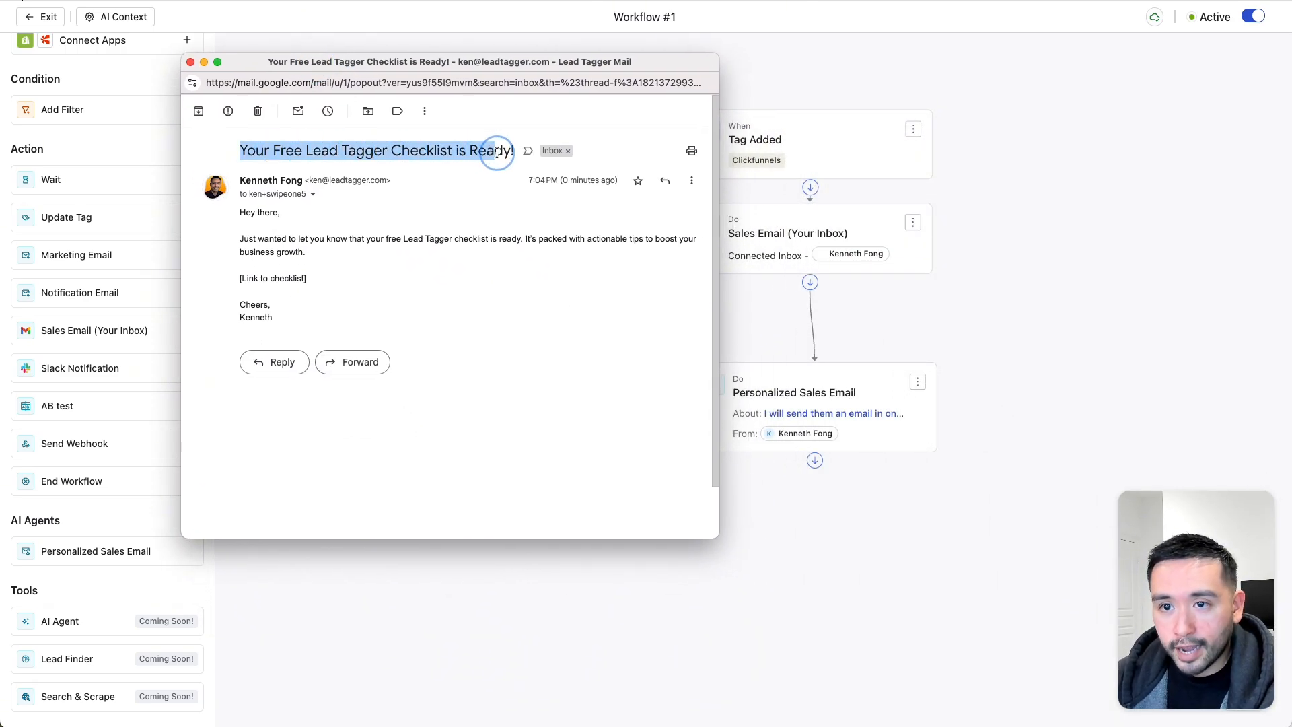
left_click(291, 153)
left_click_drag(240, 150, 489, 151)
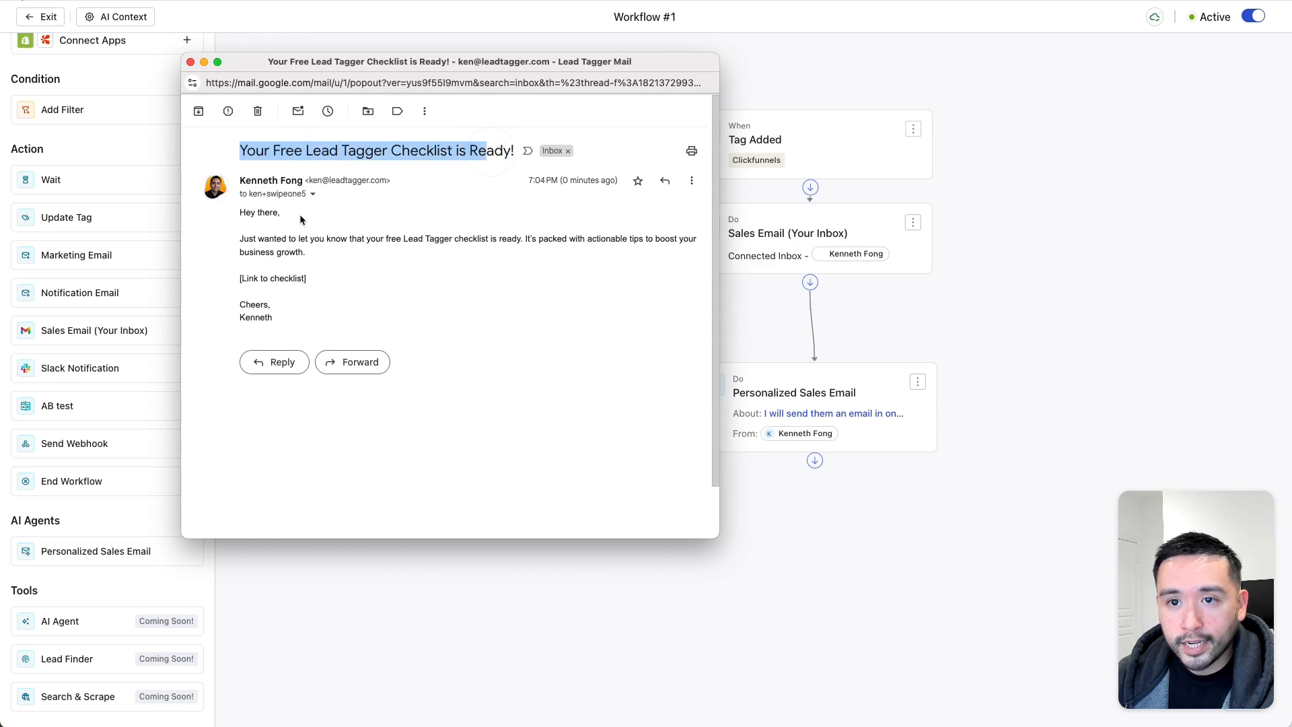
left_click_drag(244, 239, 522, 271)
left_click_drag(308, 278, 234, 280)
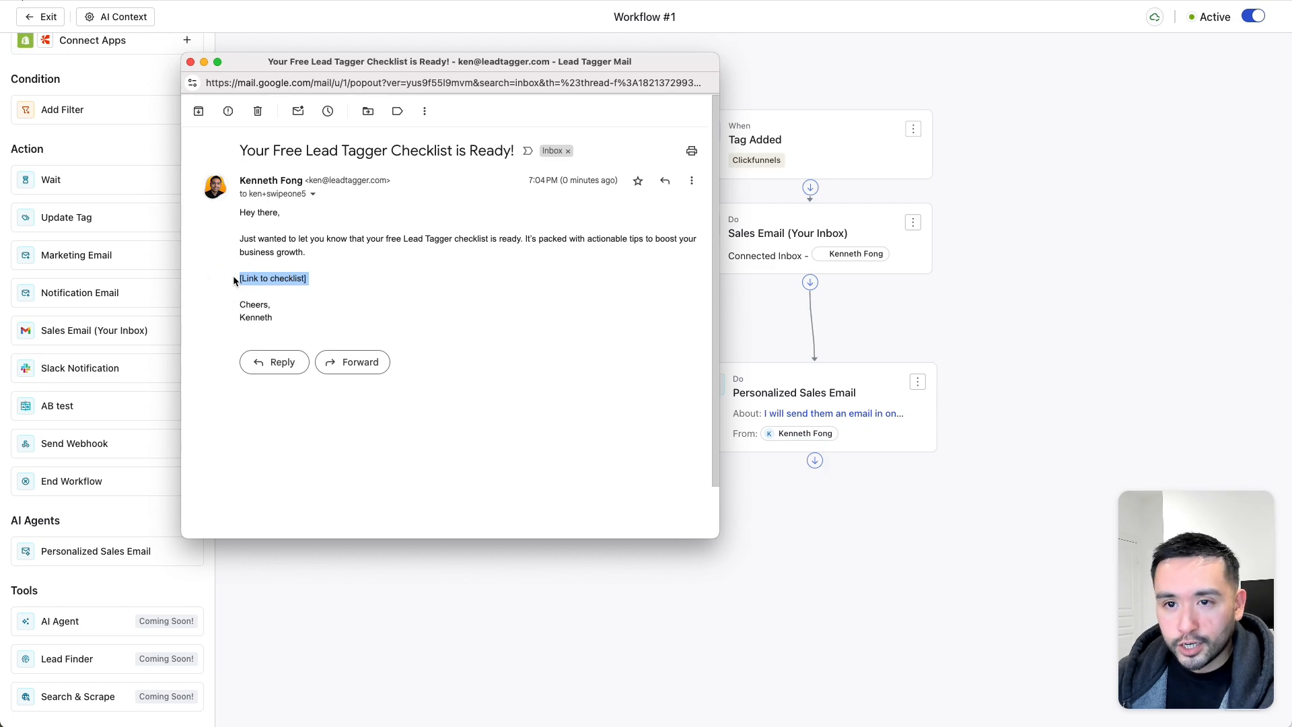
left_click(247, 281)
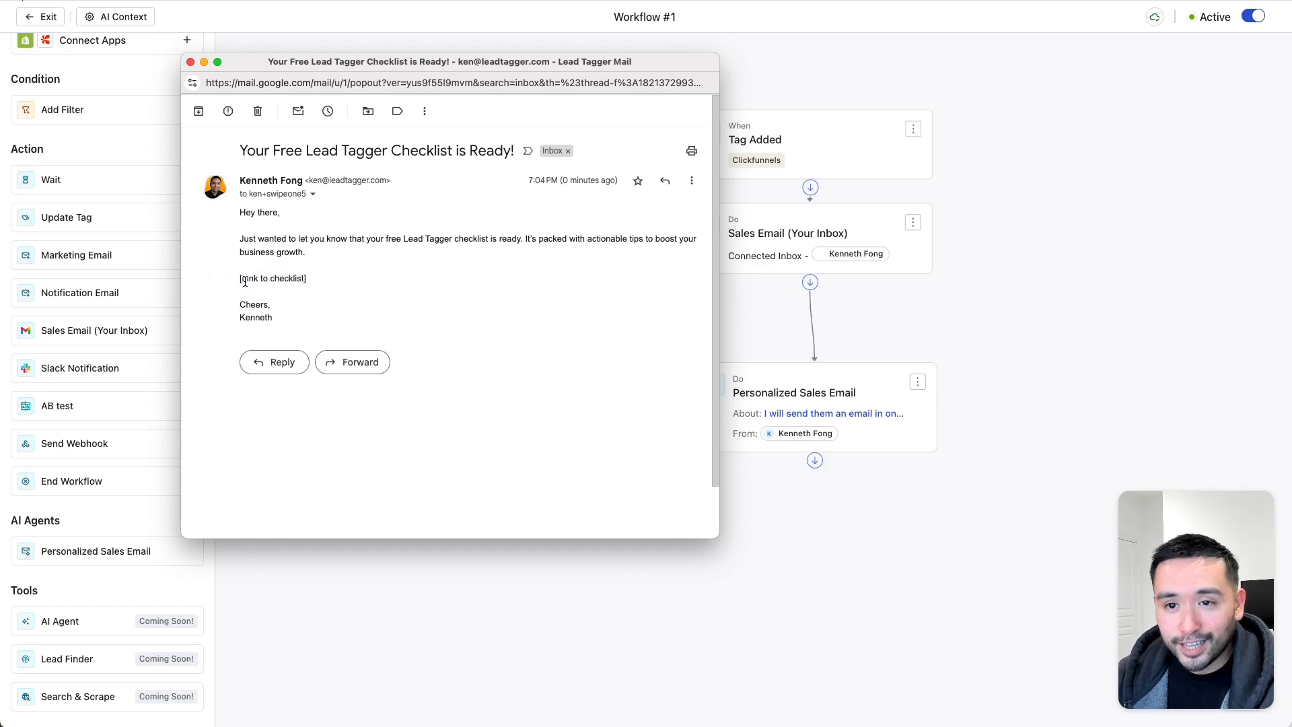
left_click(191, 62)
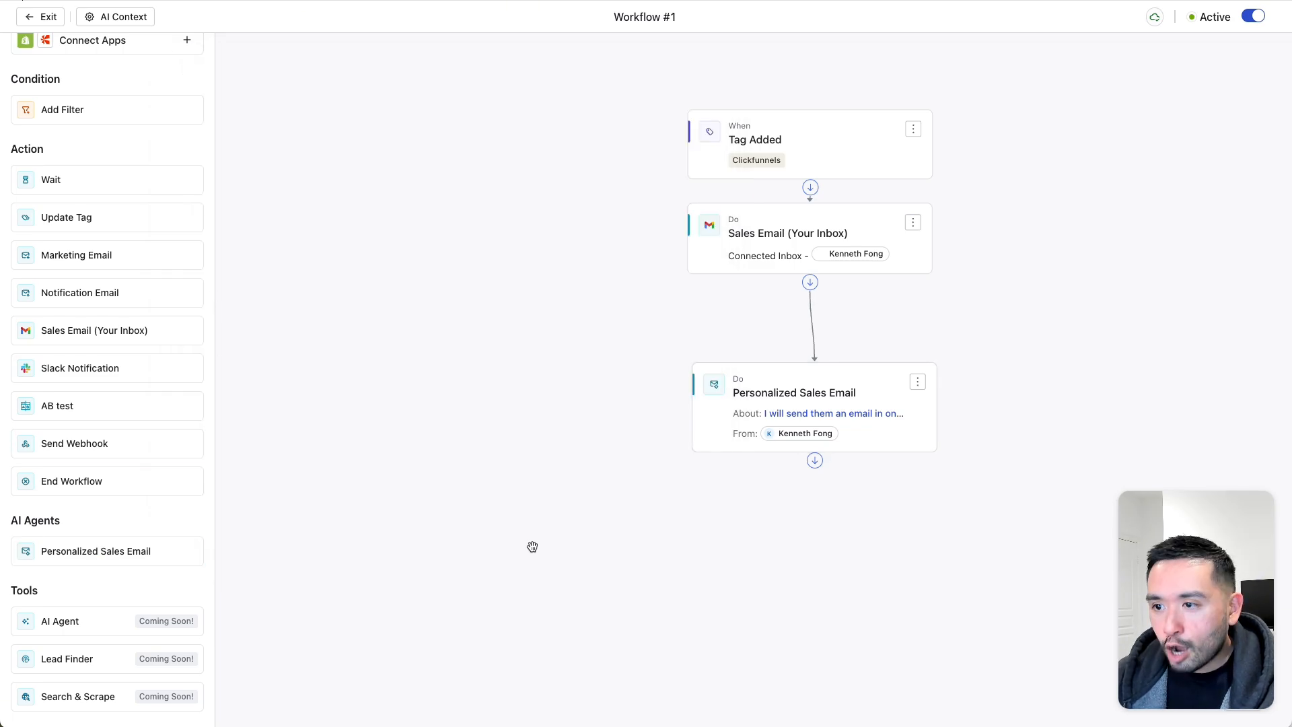
- Open the Personalized Sales Email context, then bring forward the Free Checklist! email and highlight its body
left_click(776, 410)
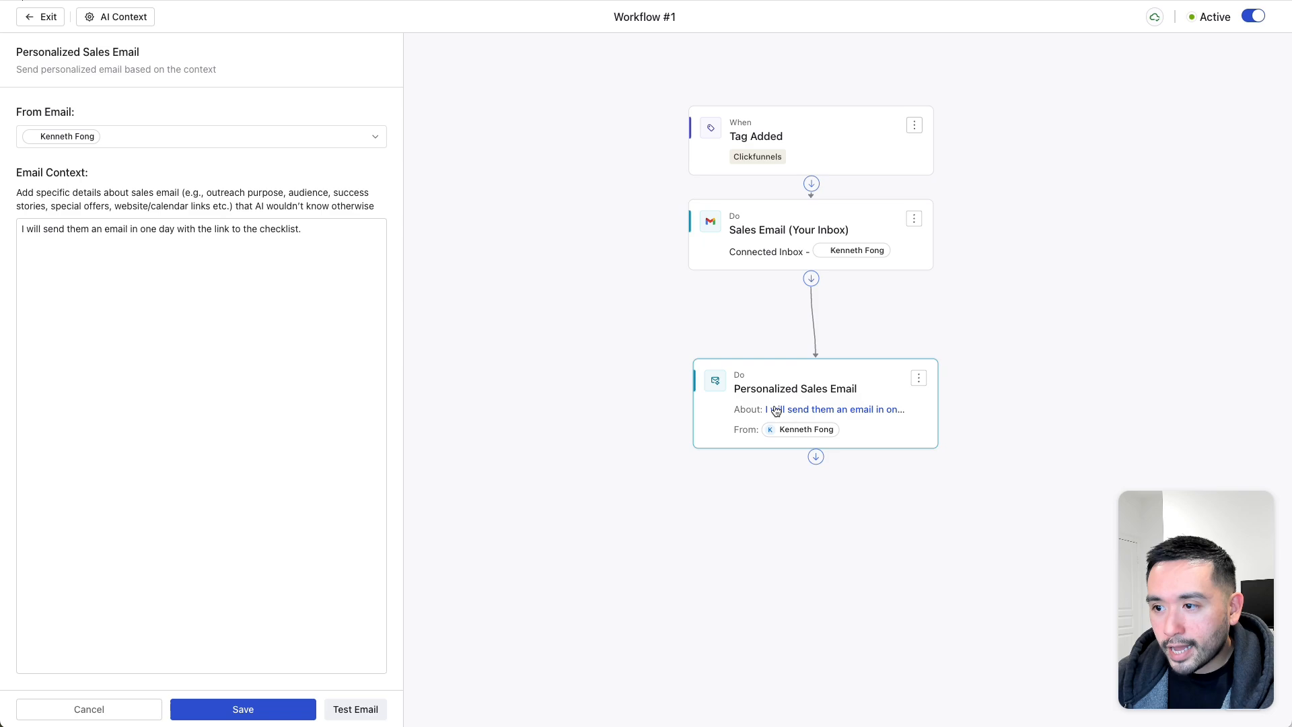
left_click(309, 240)
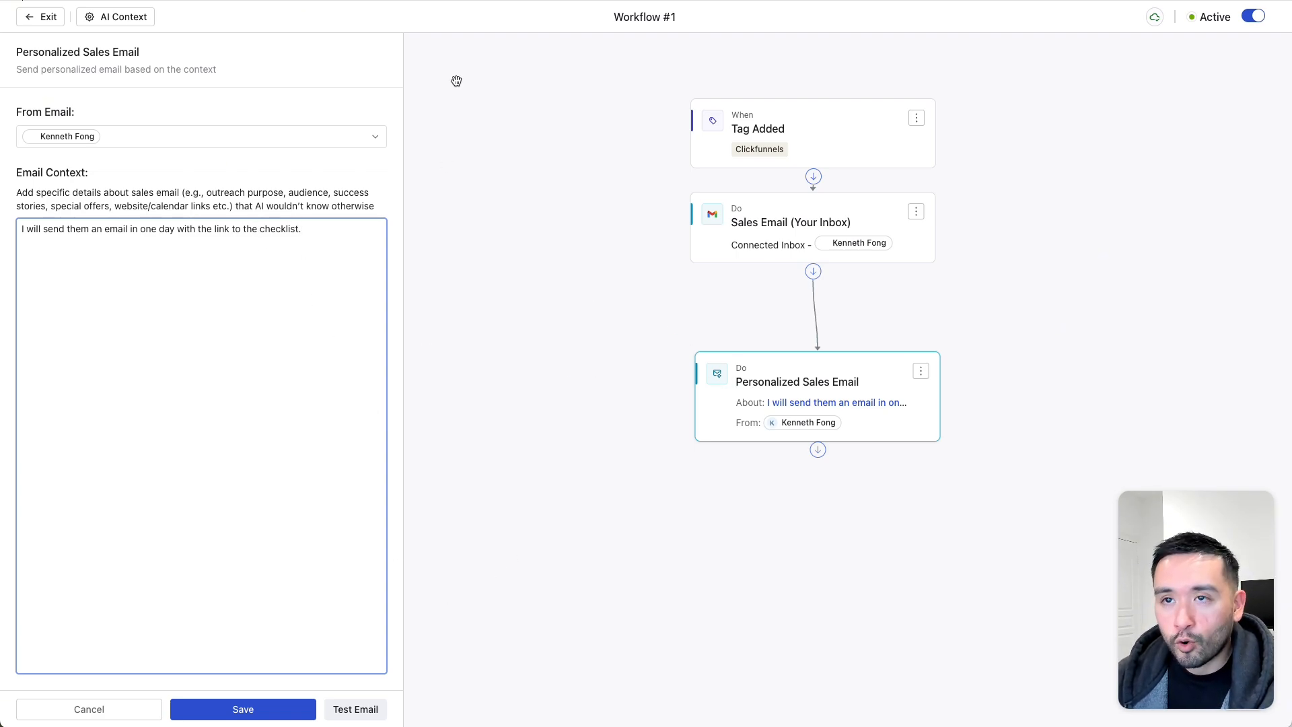
key("super+grave")
left_click_drag(547, 97, 533, 99)
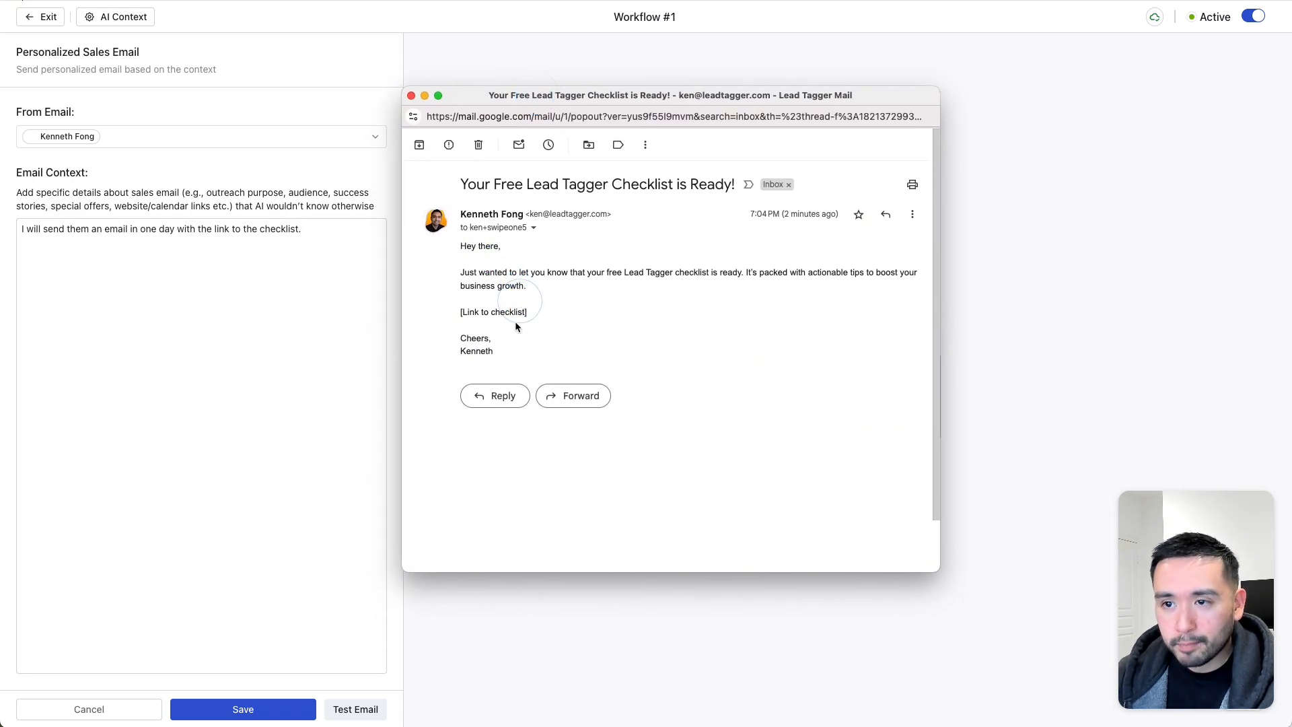
left_click_drag(492, 339, 461, 247)
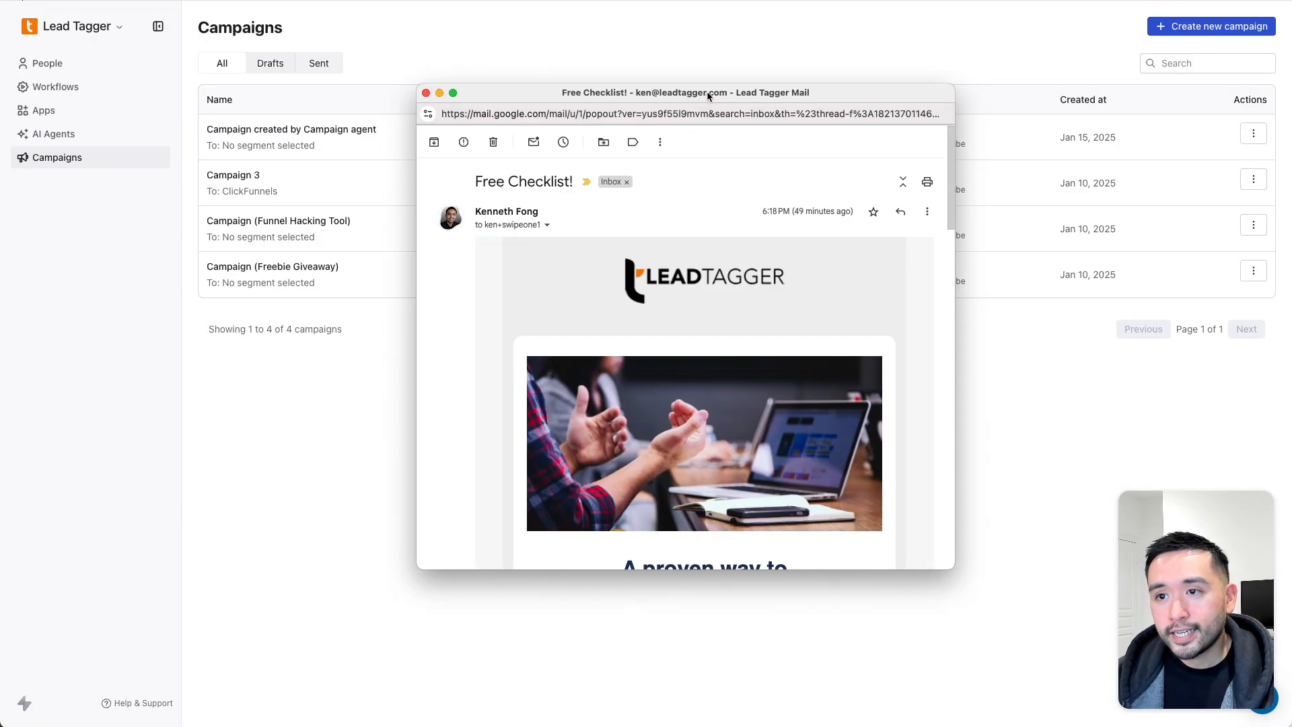
- Reposition the Free Checklist! email window to reveal Campaign 3's analytics
left_click_drag(708, 96, 776, 201)
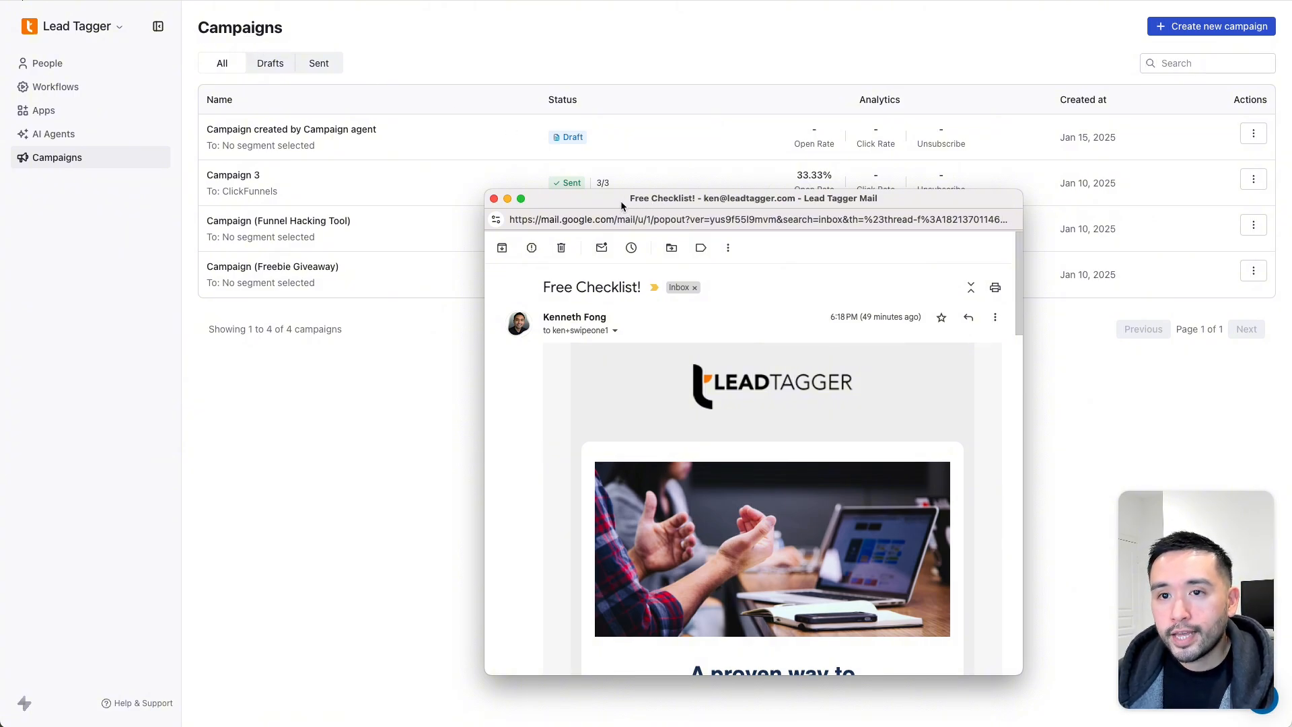
left_click_drag(621, 201, 599, 220)
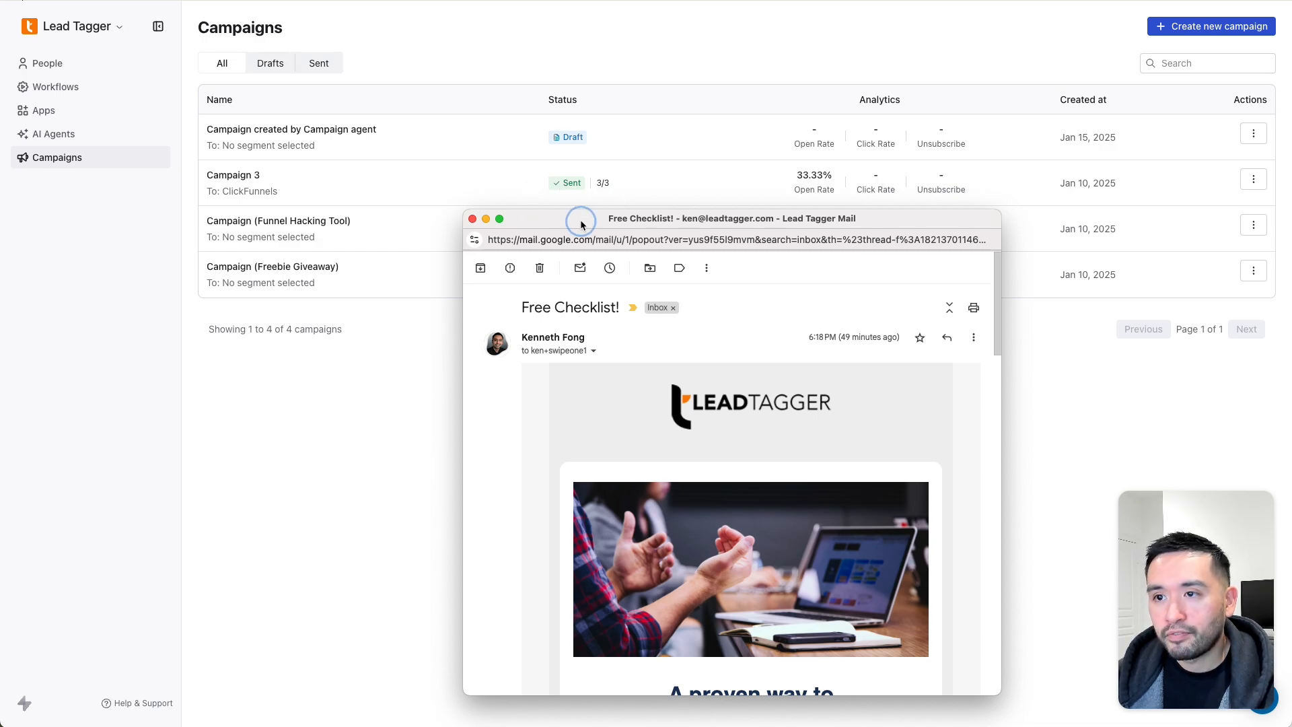
left_click_drag(580, 220, 539, 94)
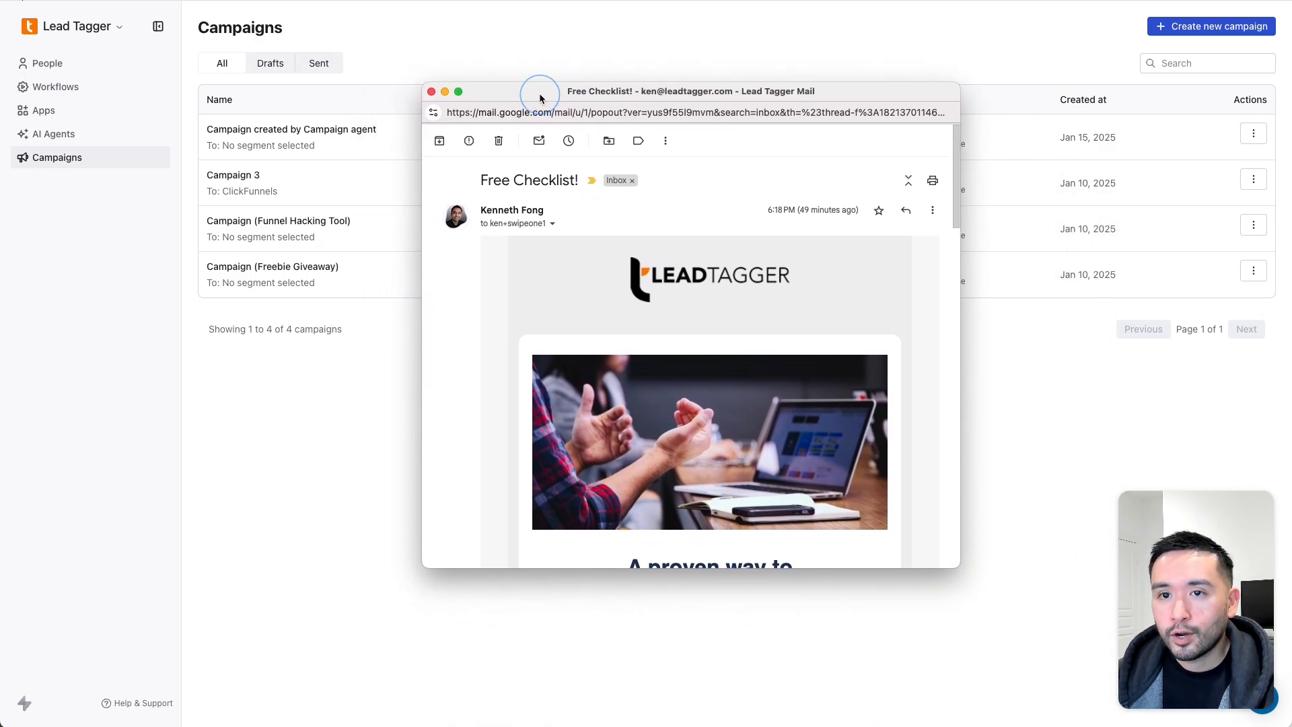
scroll(712, 235, "down", 2)
scroll(552, 223, "up", 2)
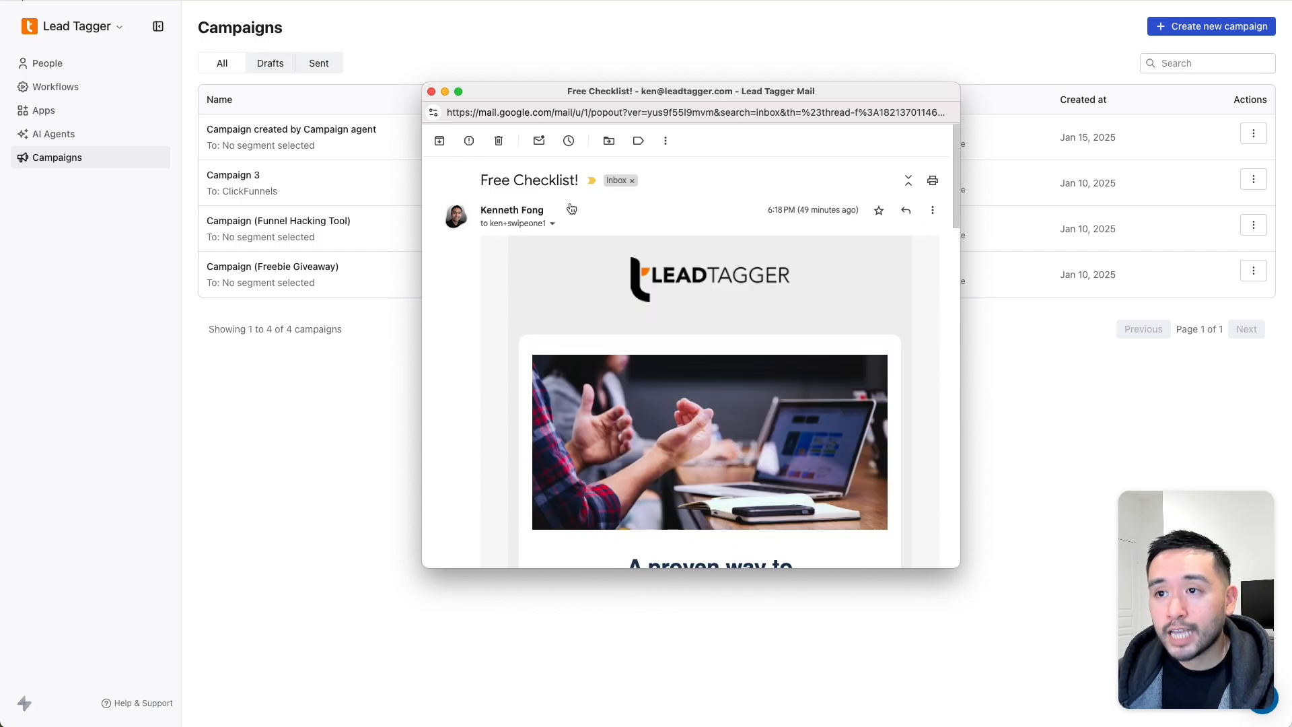
left_click_drag(551, 96, 491, 51)
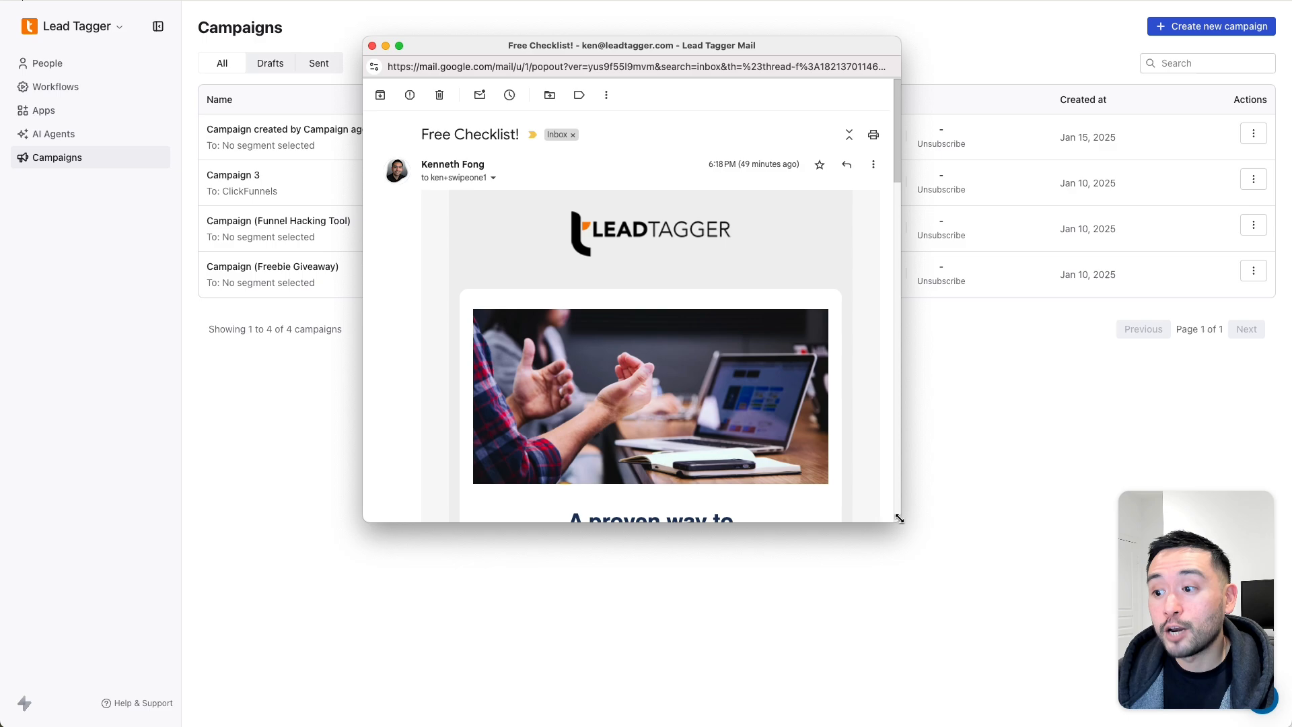
- Enlarge the email window and scroll down to its Swipe One footer
left_click_drag(898, 518, 957, 671)
scroll(772, 422, "down", 3)
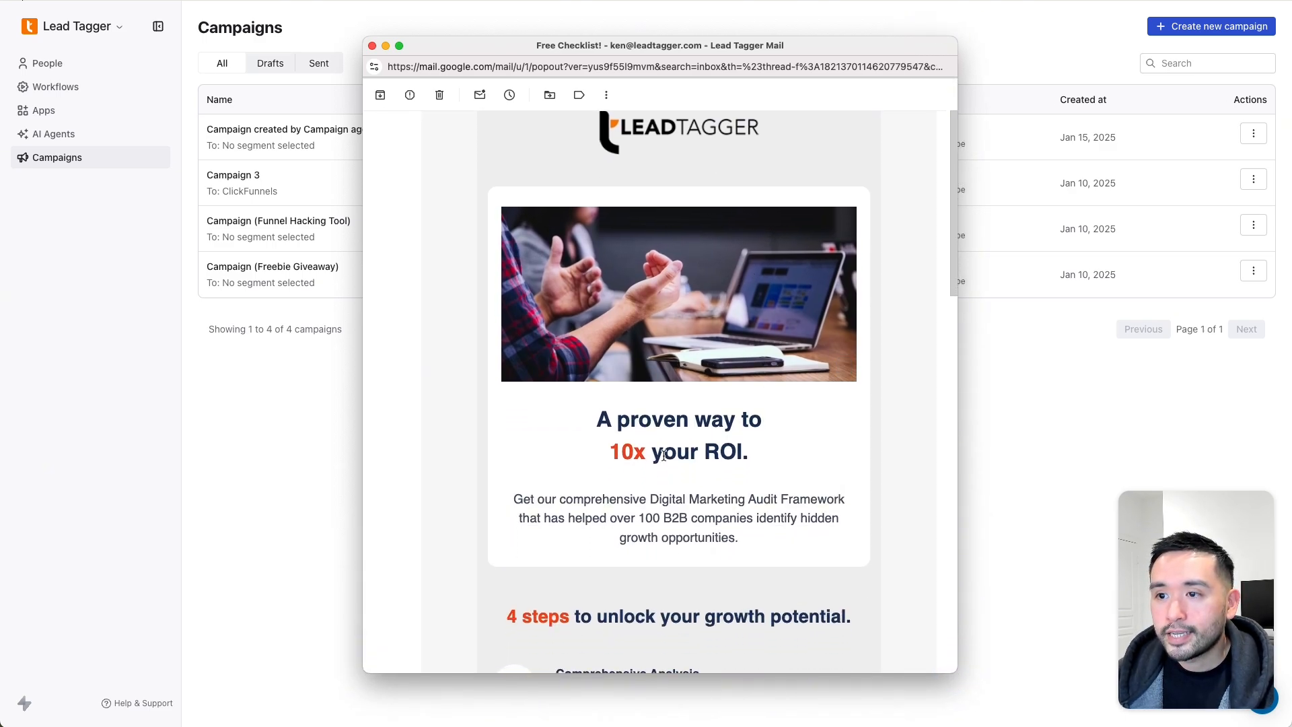
scroll(609, 316, "down", 5)
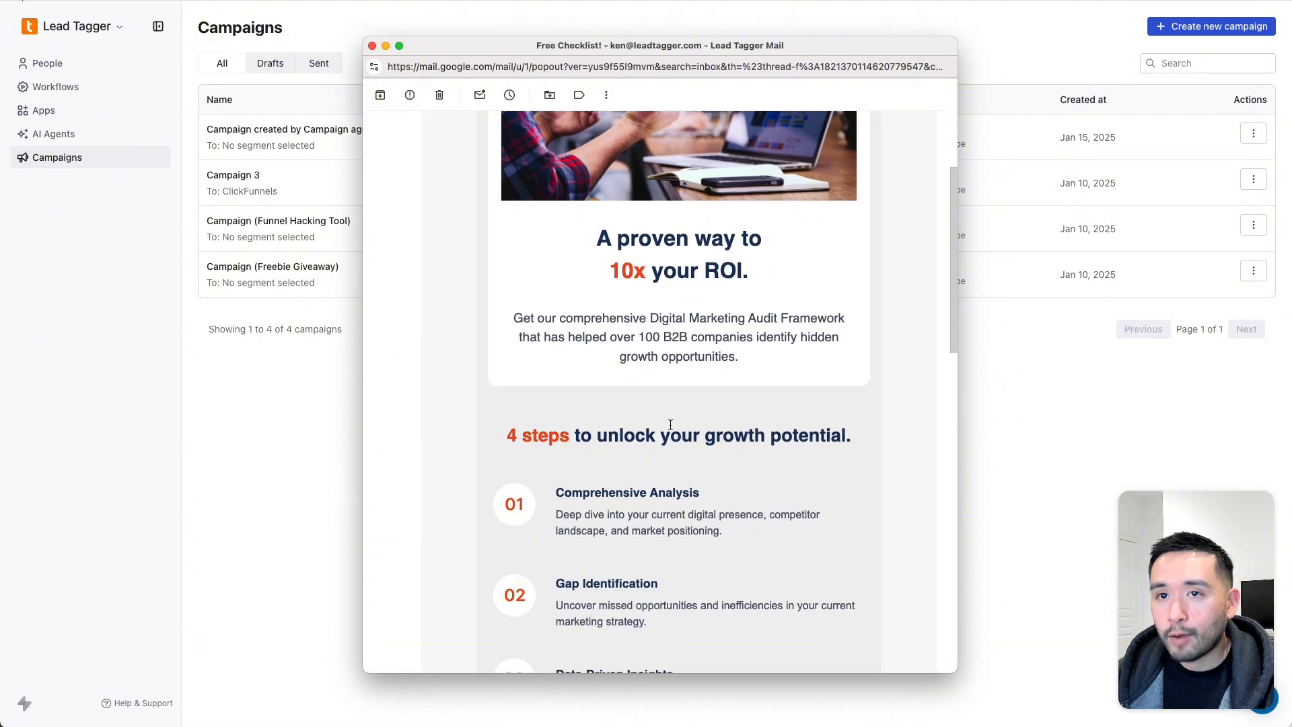
scroll(670, 425, "down", 20)
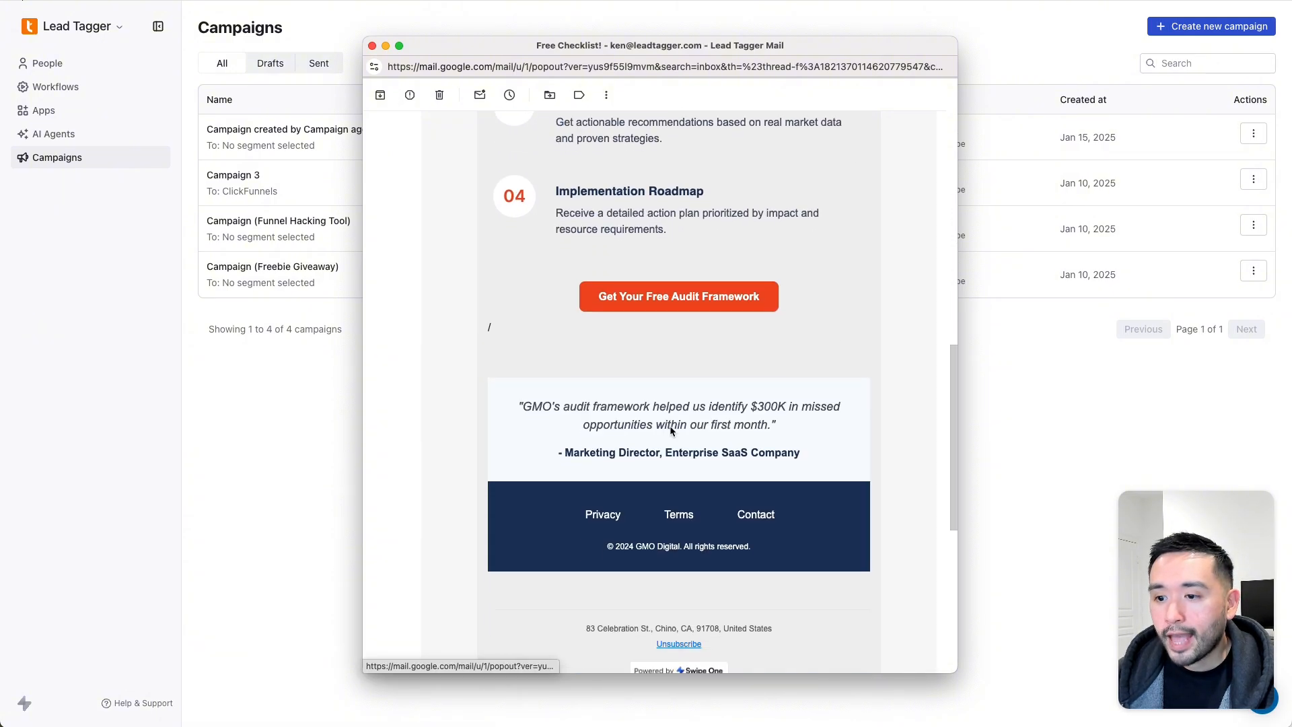
scroll(671, 426, "up", 5)
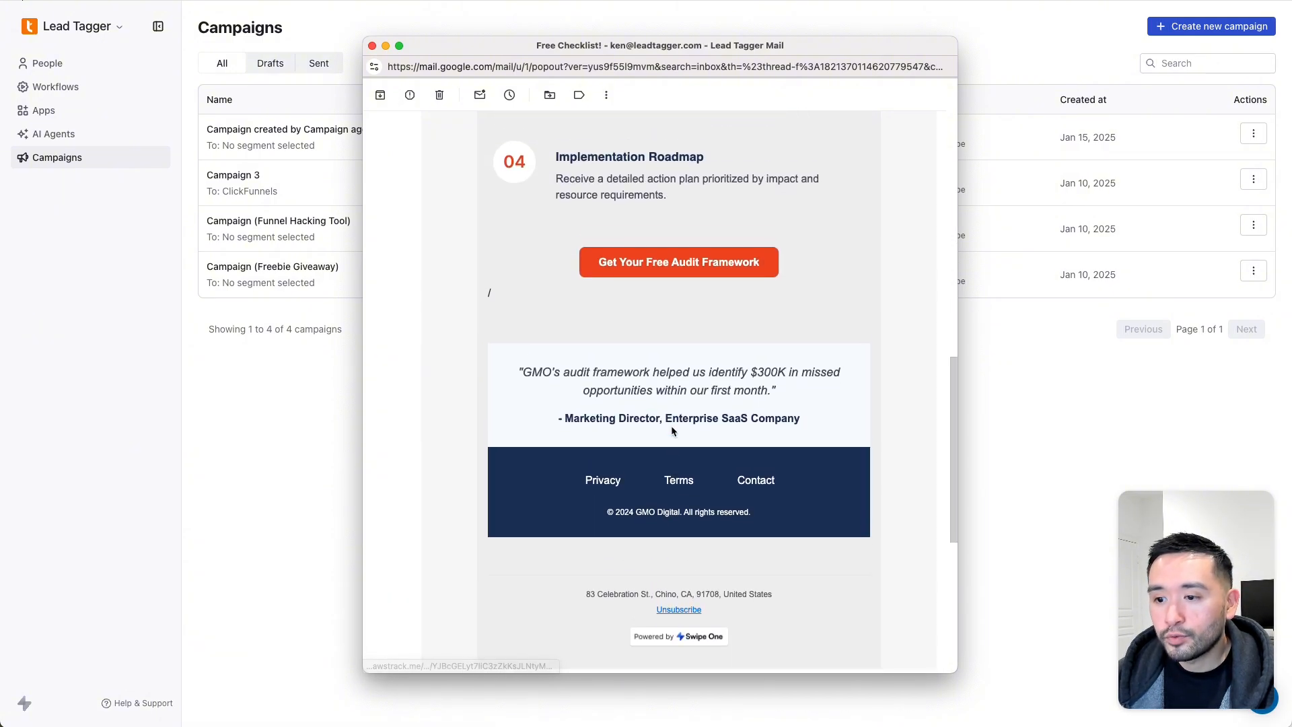
scroll(703, 506, "down", 3)
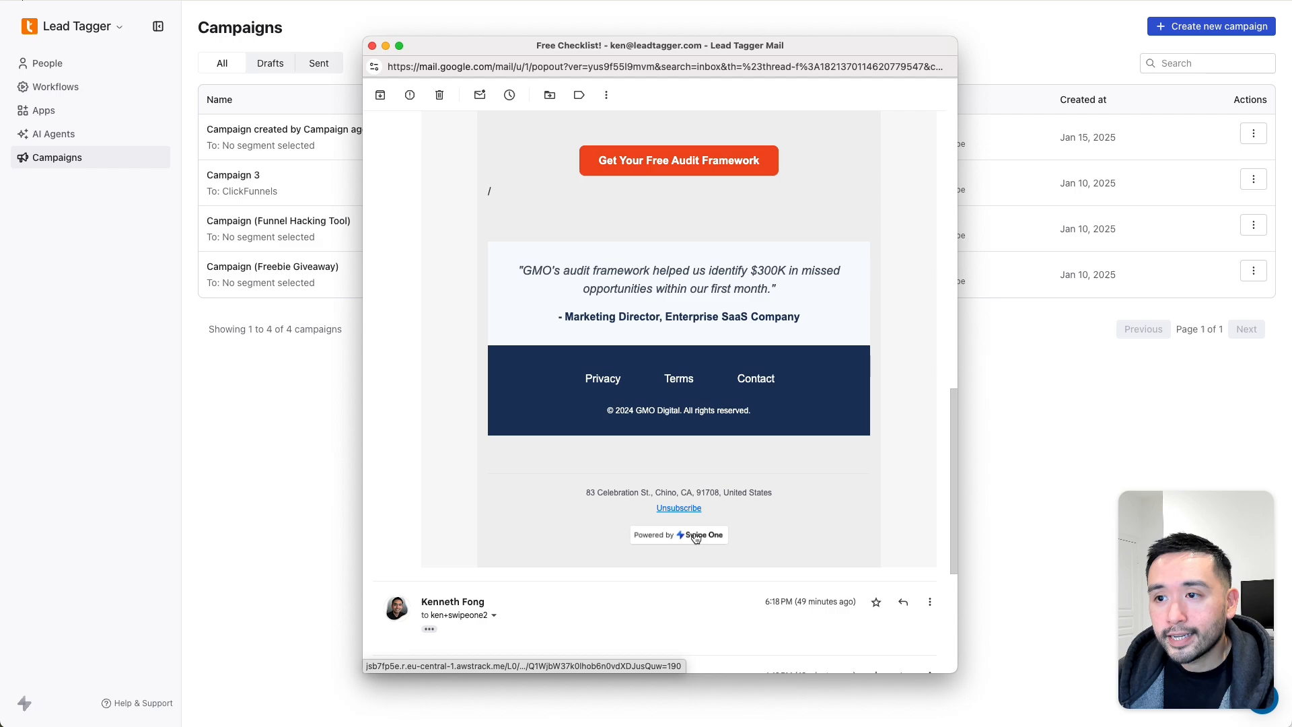
- Close the email window and open Workspace General settings, finding the Swipe One branding option
left_click(372, 46)
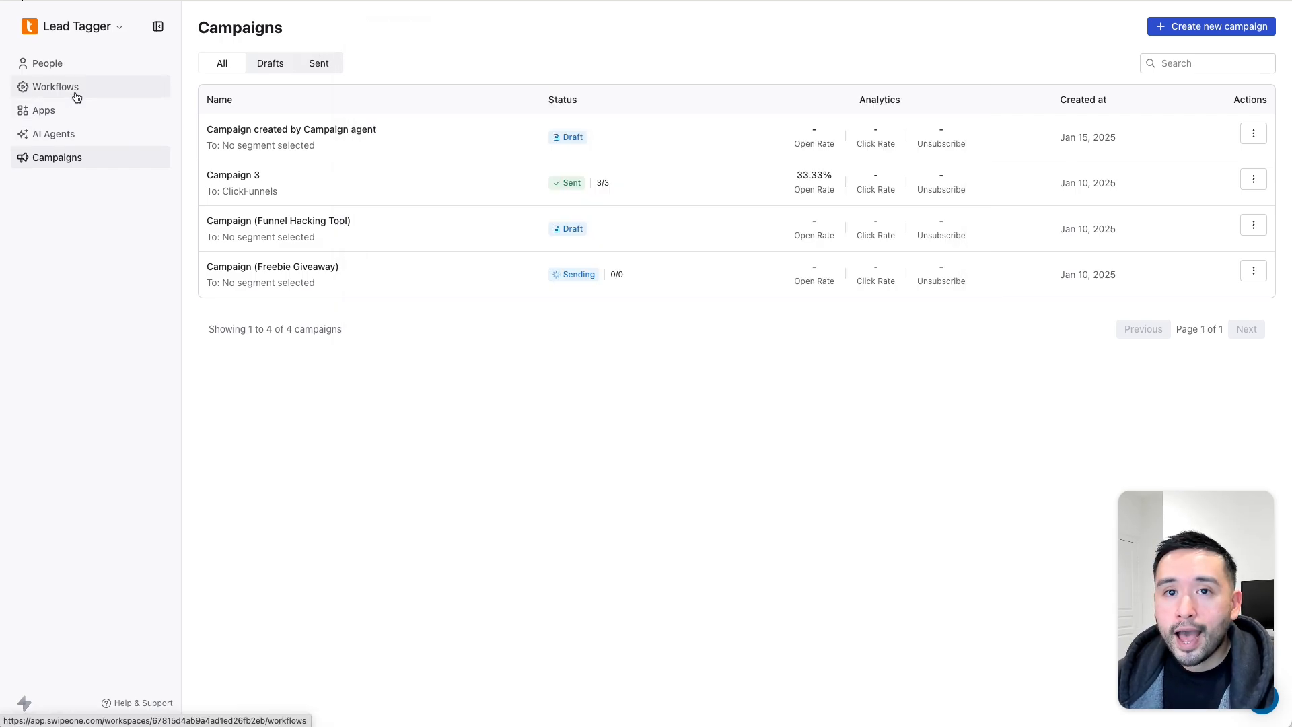
left_click(112, 26)
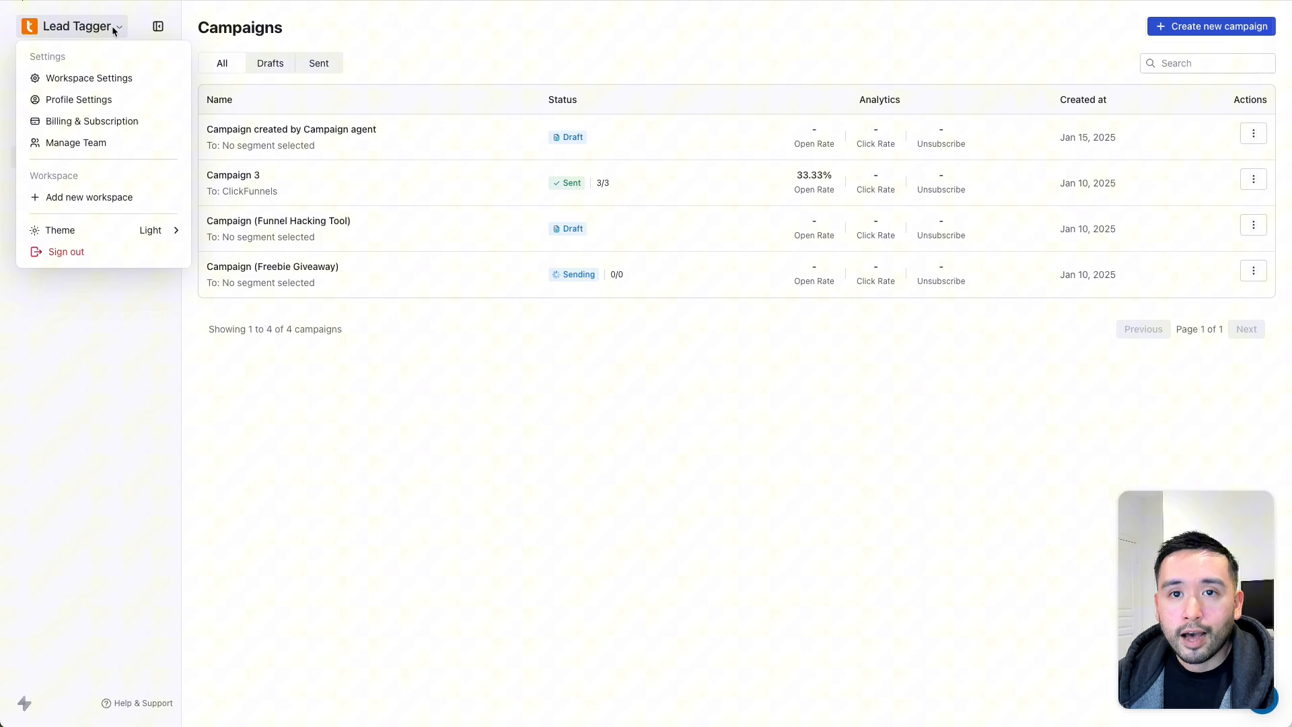
left_click(104, 80)
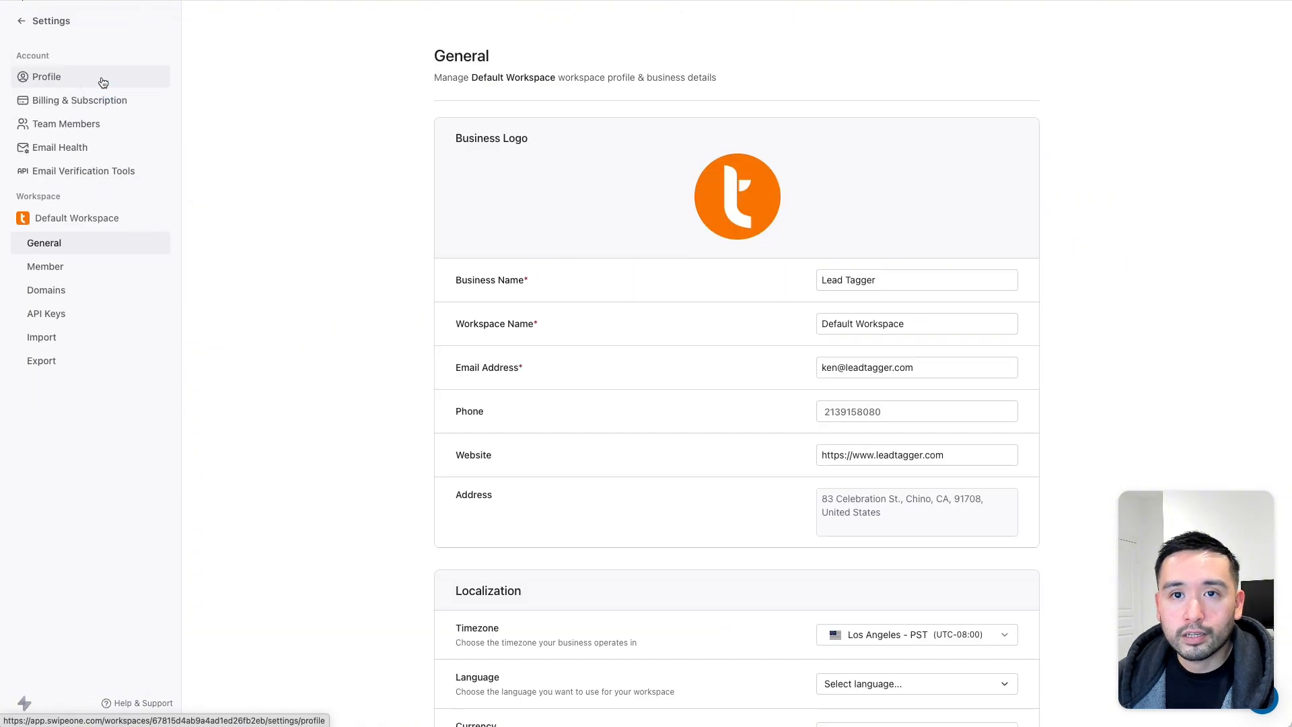
scroll(709, 215, "down", 5)
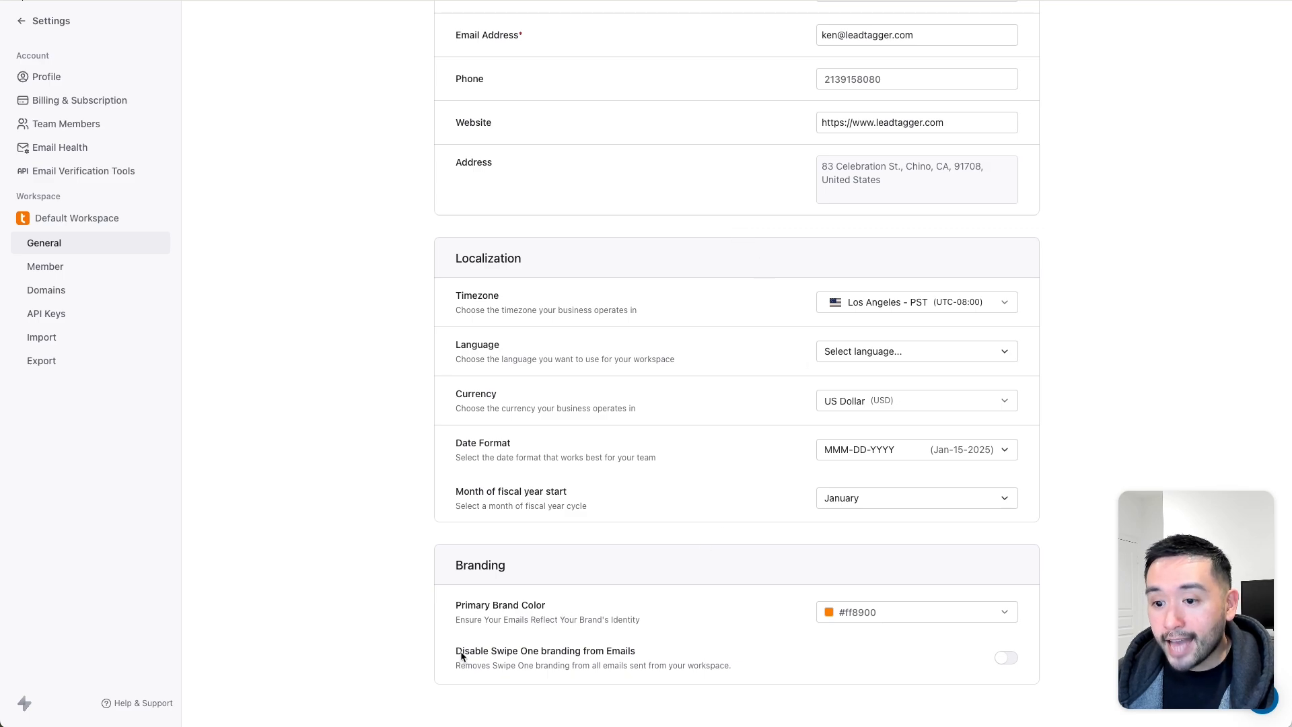
left_click_drag(457, 653, 620, 656)
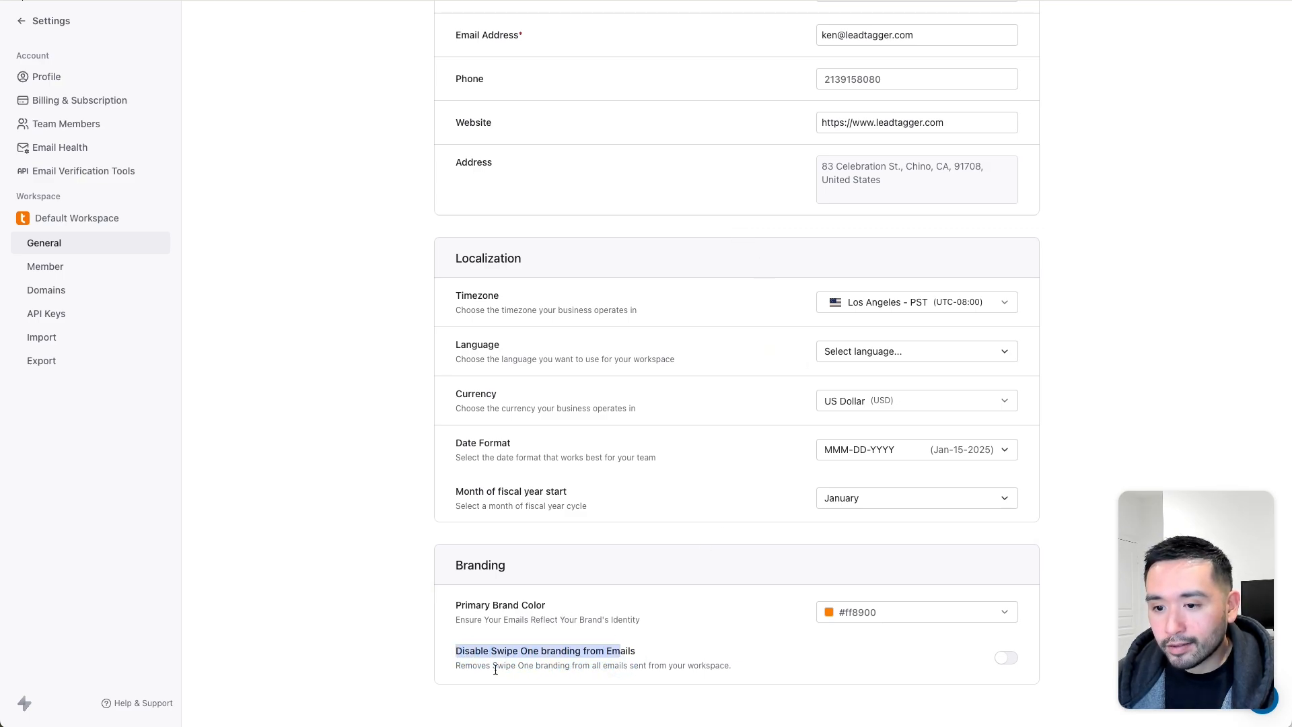
left_click_drag(465, 668, 777, 656)
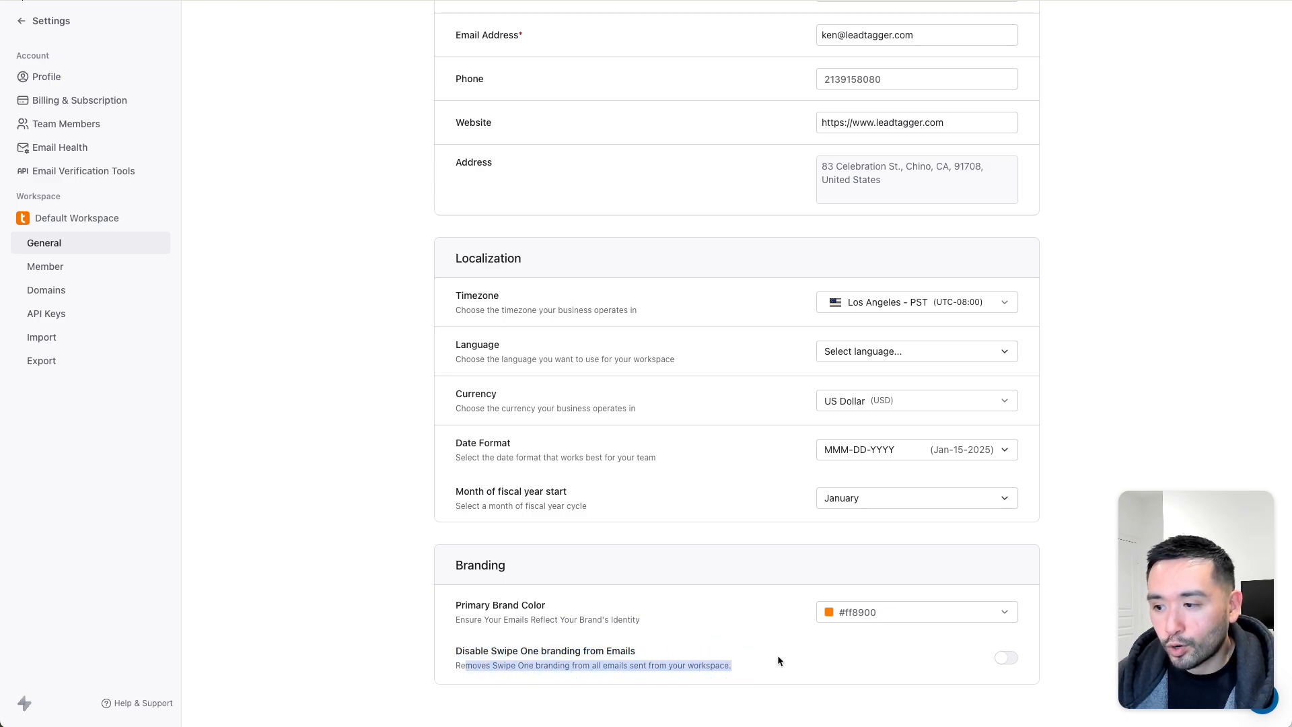
- Disable Swipe One branding on emails and start a new campaign named 'Free Cecklist'
left_click(1009, 658)
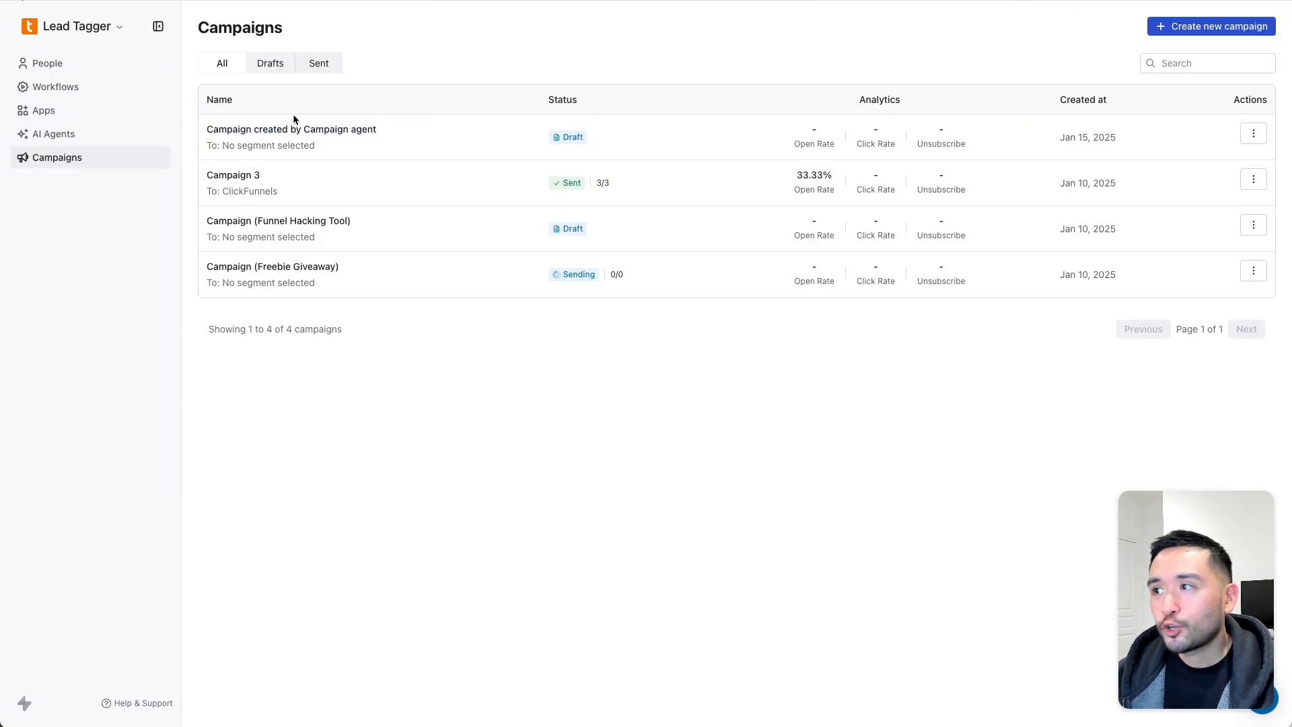
left_click(1188, 26)
type("Fee Confetti")
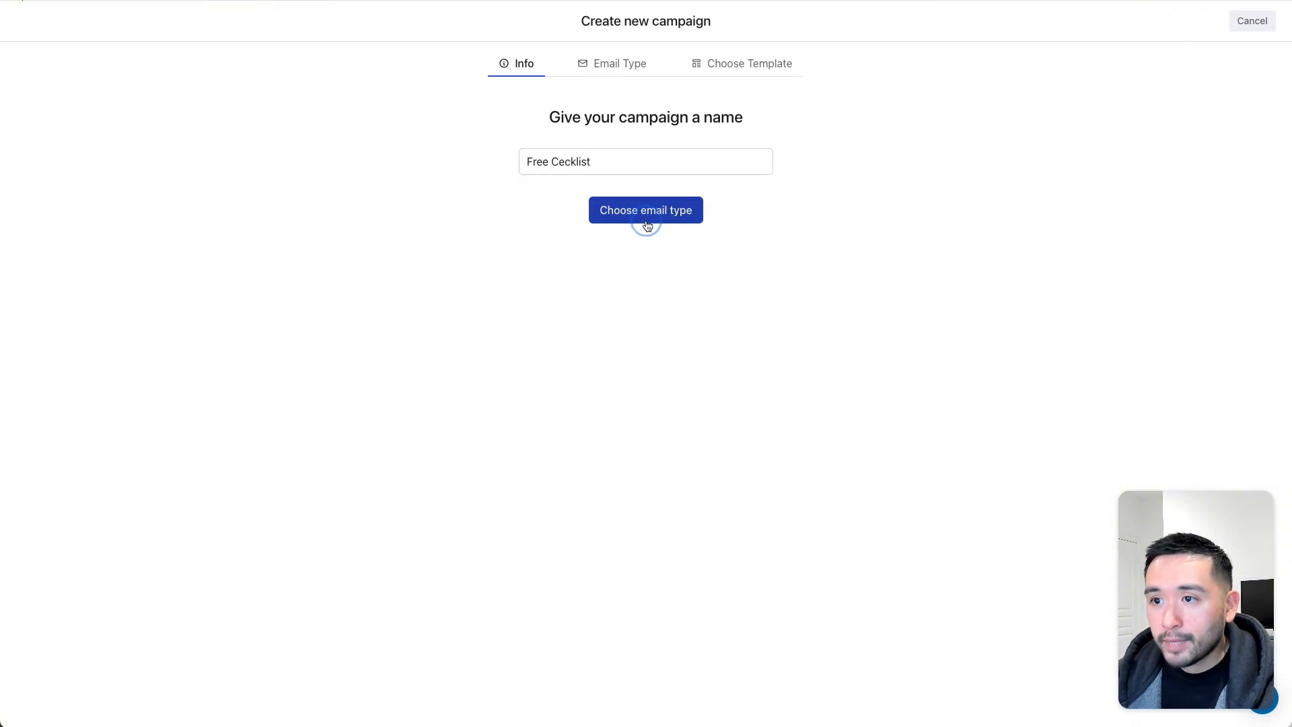
left_click(647, 217)
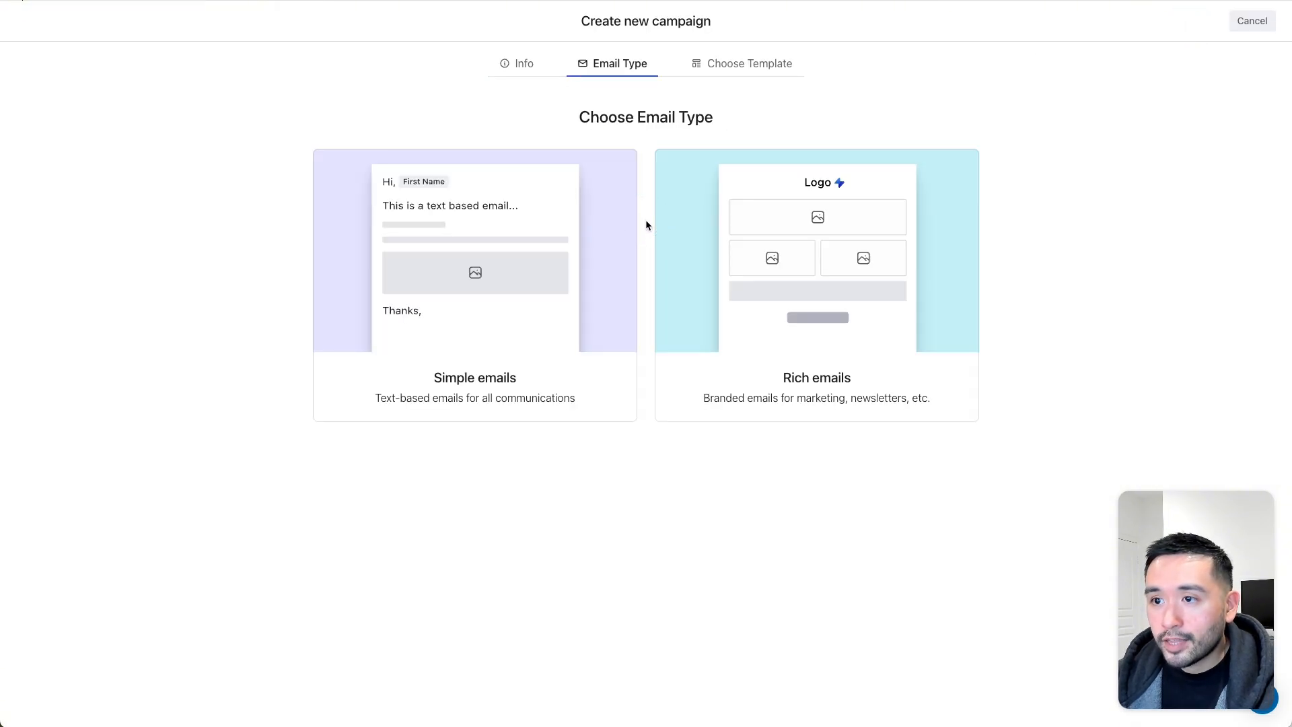
- Choose Rich emails, apply the Client Onboarding Welcome template, and fill in the sender name
left_click(822, 300)
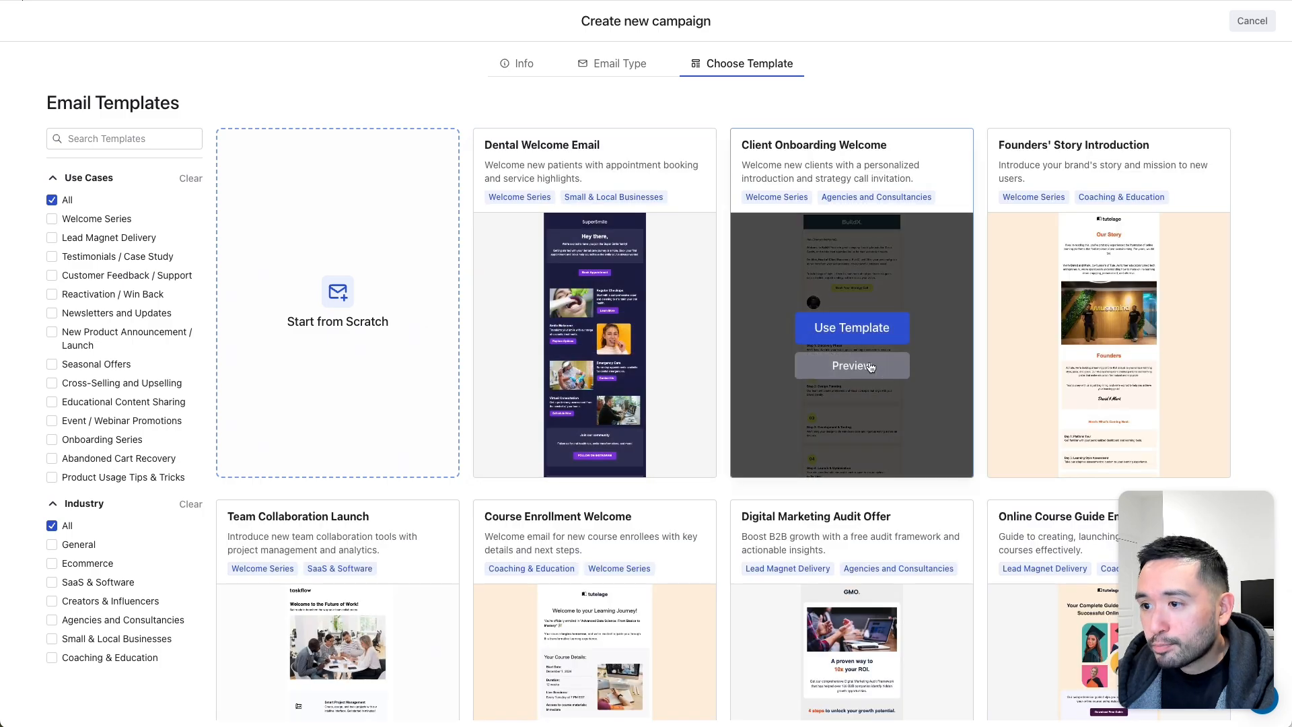
left_click(869, 366)
scroll(590, 337, "down", 10)
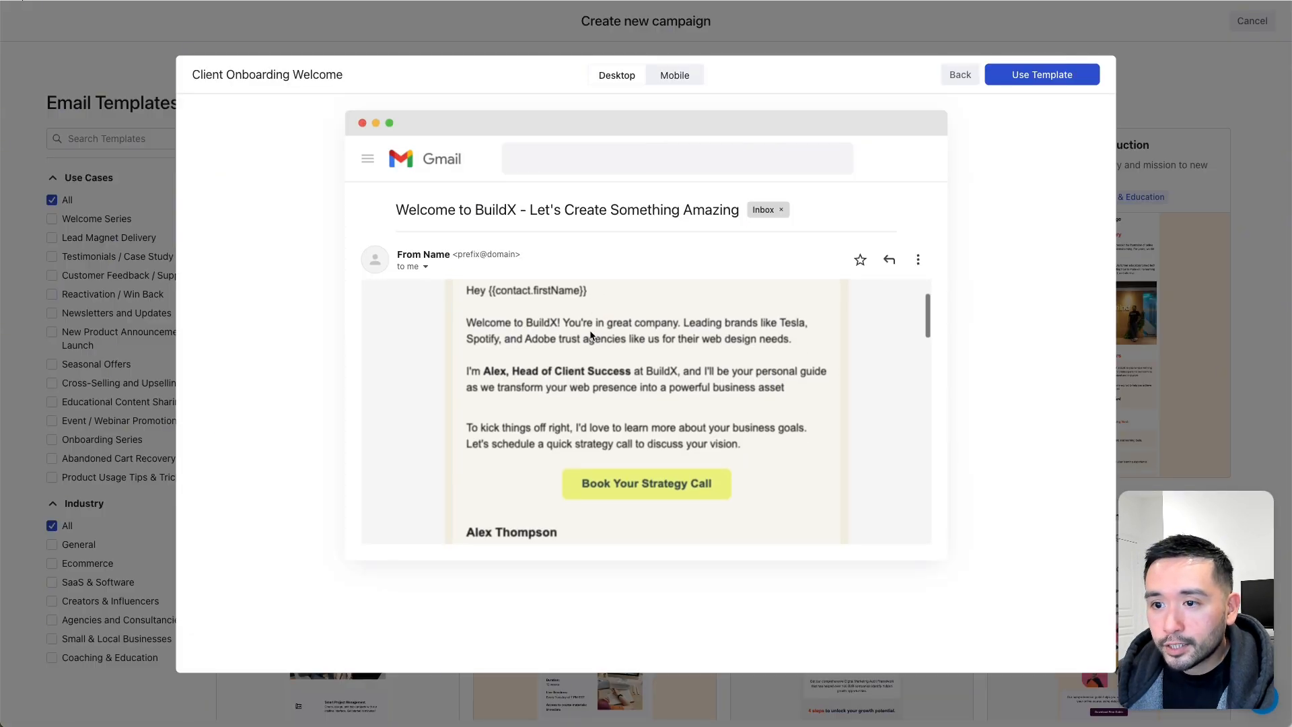
scroll(591, 337, "up", 10)
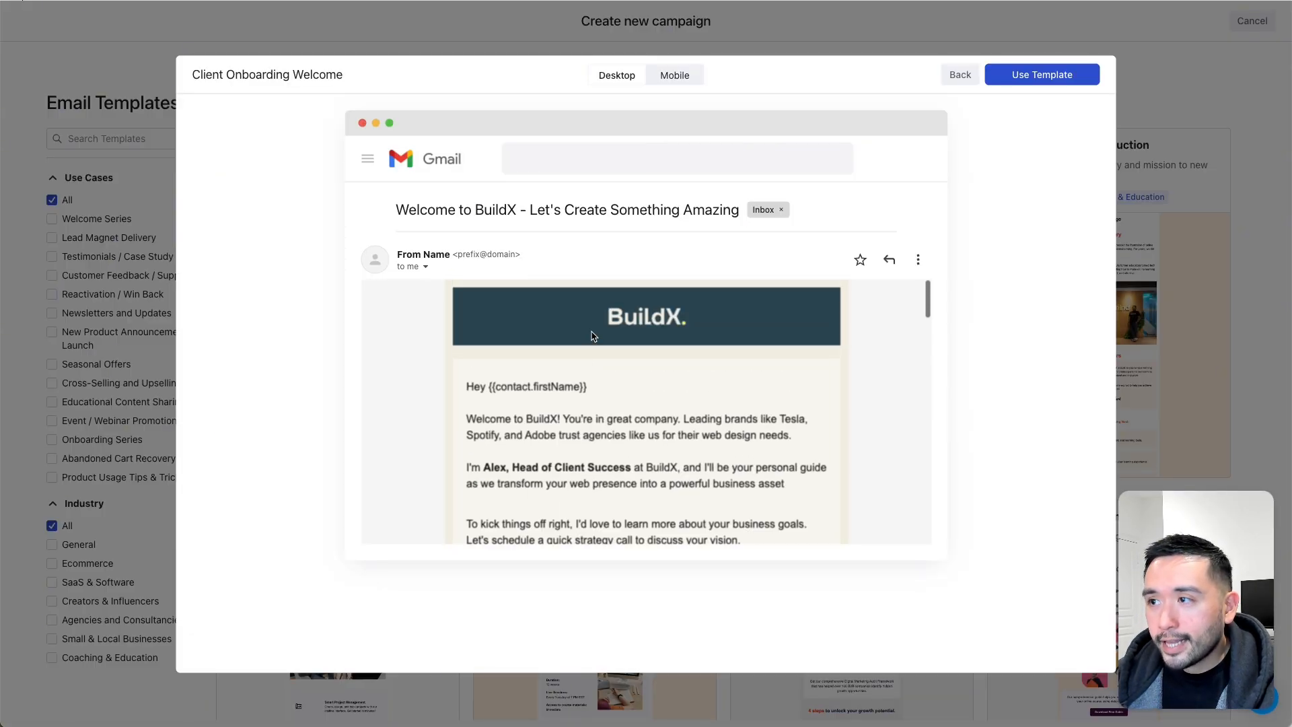
left_click(1041, 75)
type("Kenneth Fong")
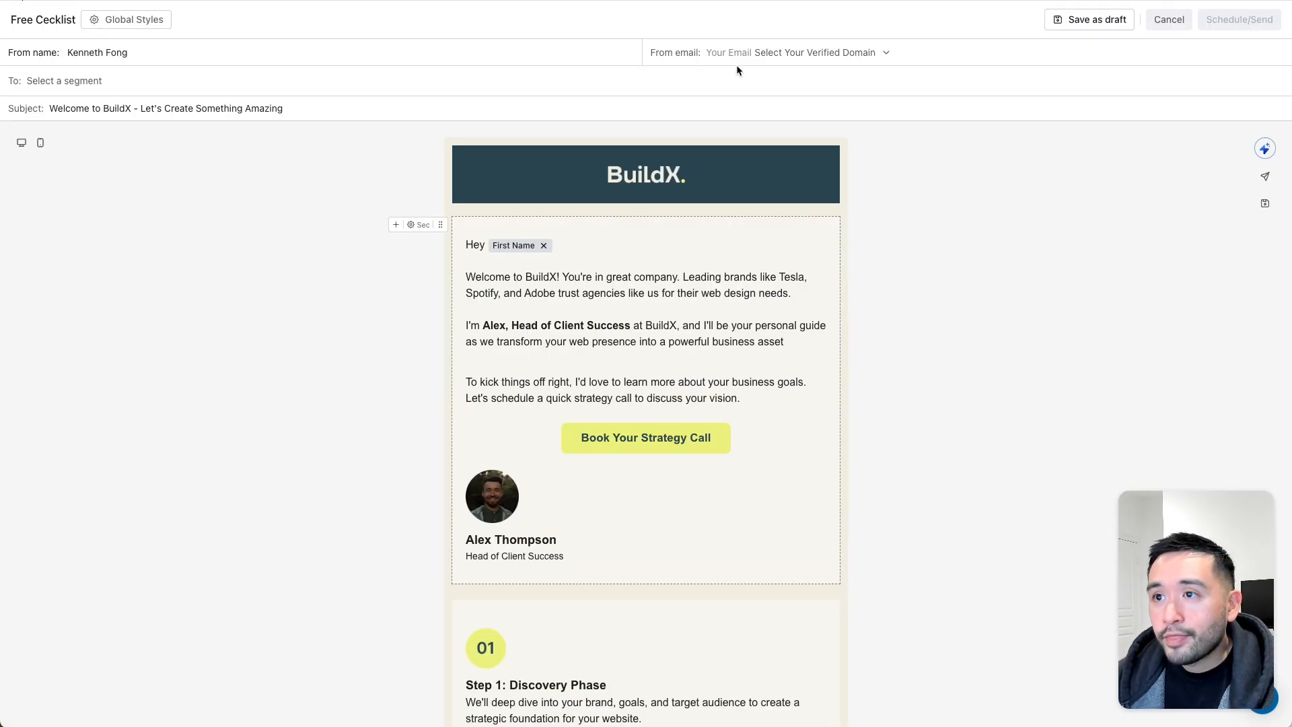
- Set the From email to the verified domain and address the campaign to the ClickFunnels segment
left_click(765, 53)
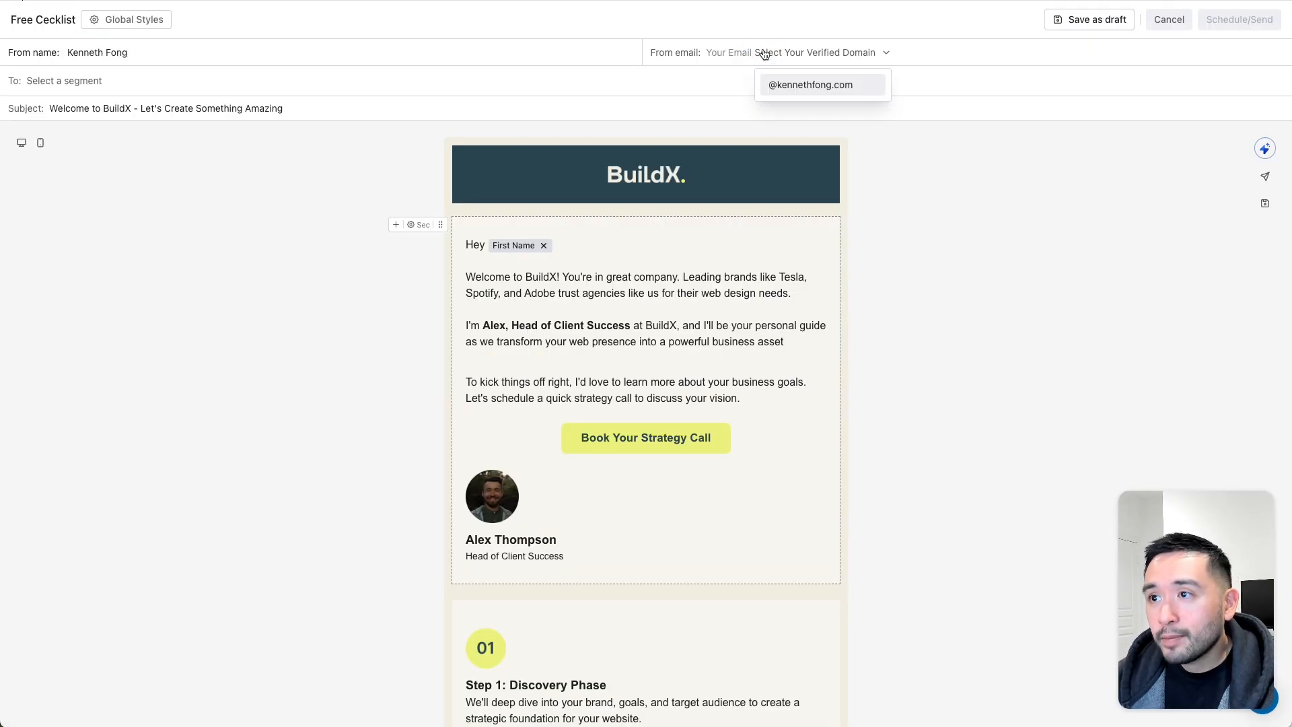
left_click(803, 86)
type("its")
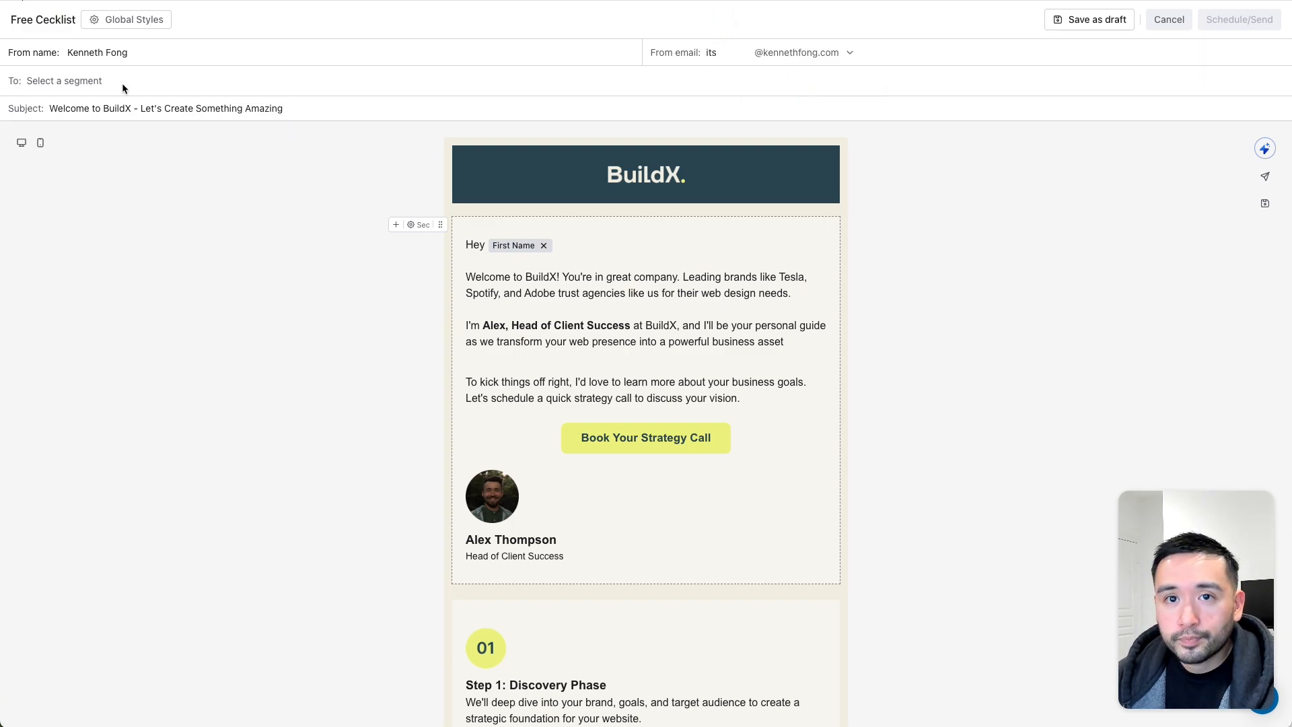
left_click(37, 81)
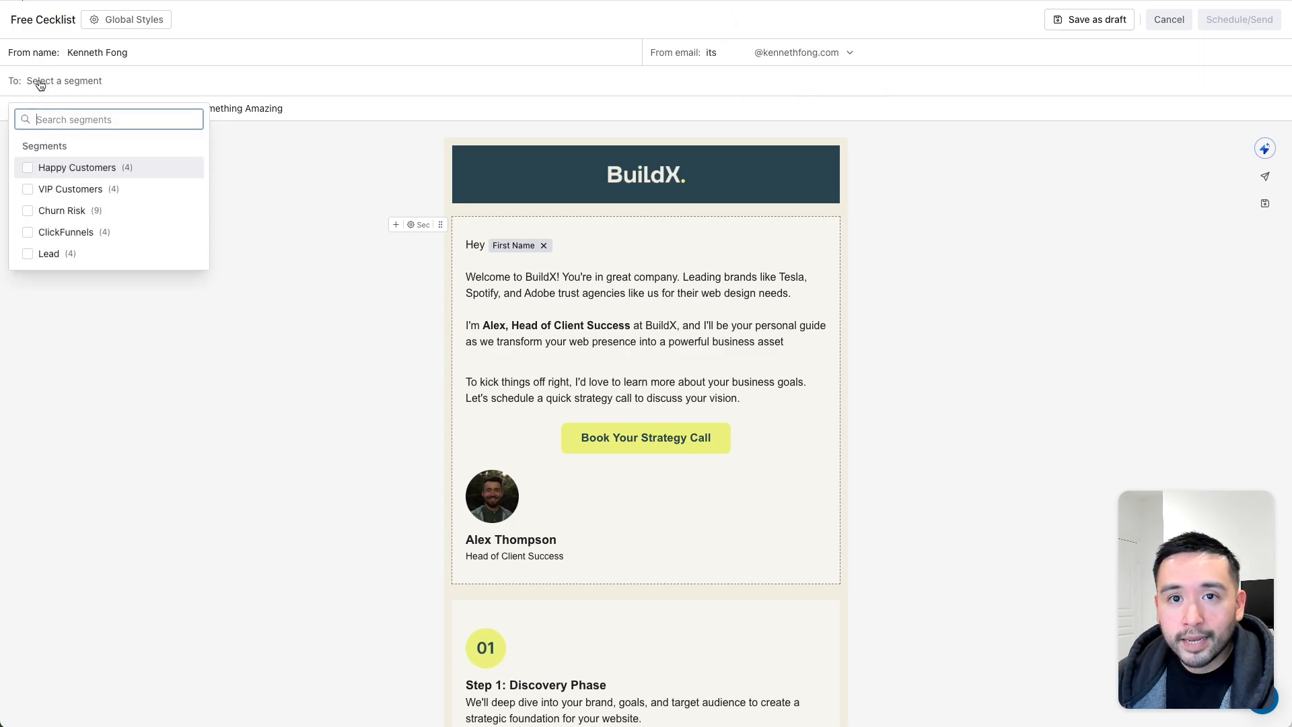
left_click(27, 233)
left_click(296, 199)
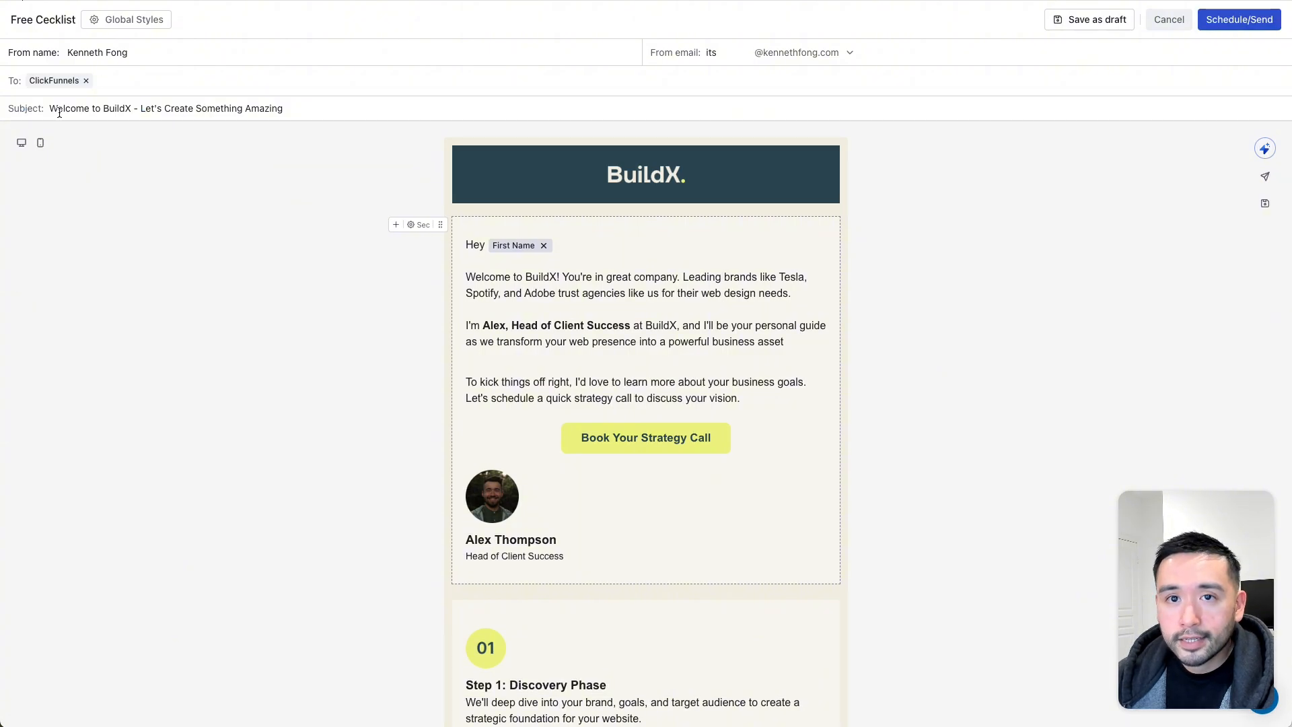
- Replace the subject line with 'Here is your checklist'
double_click(216, 110)
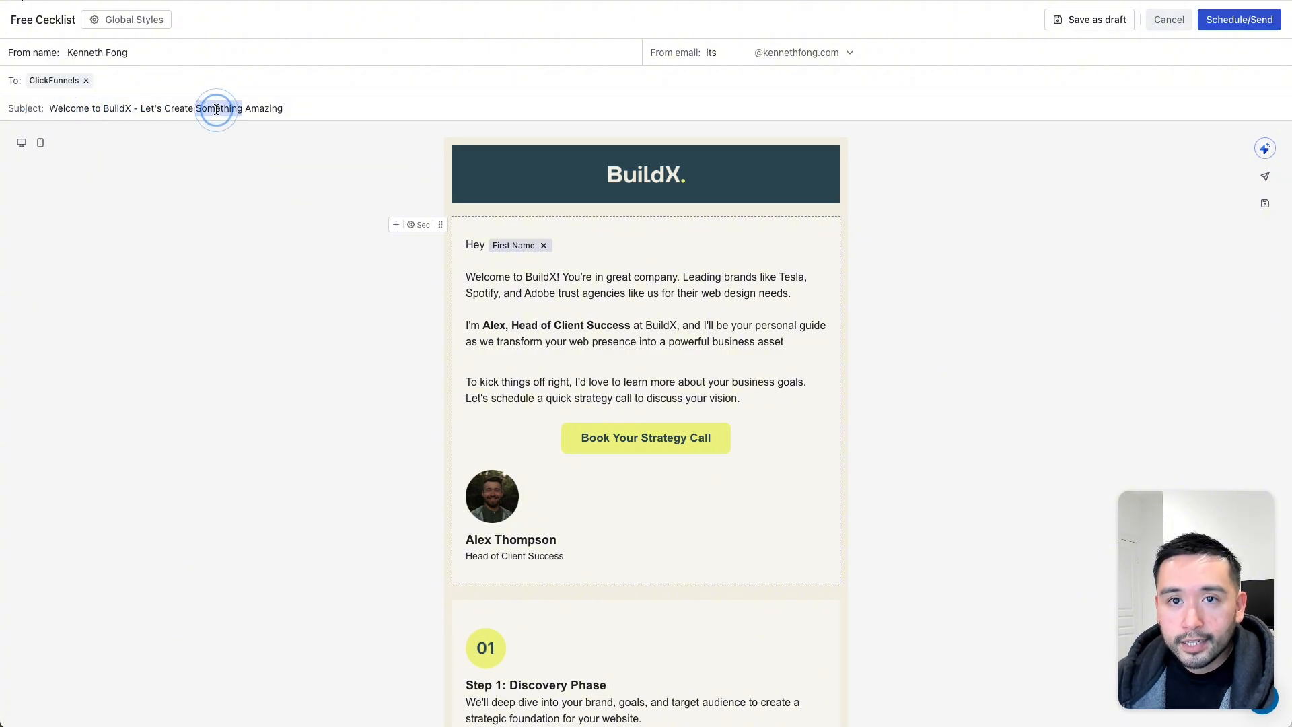
triple_click(216, 109)
type("Here is")
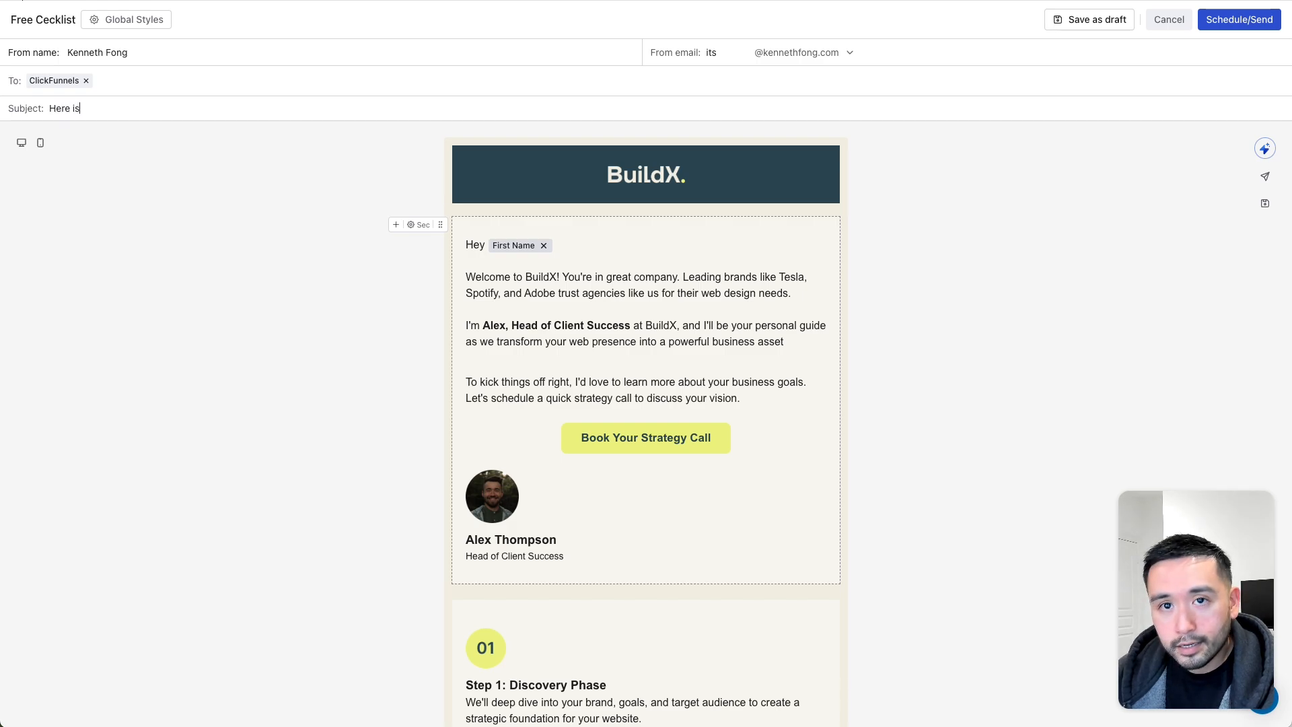
type(" your checklist")
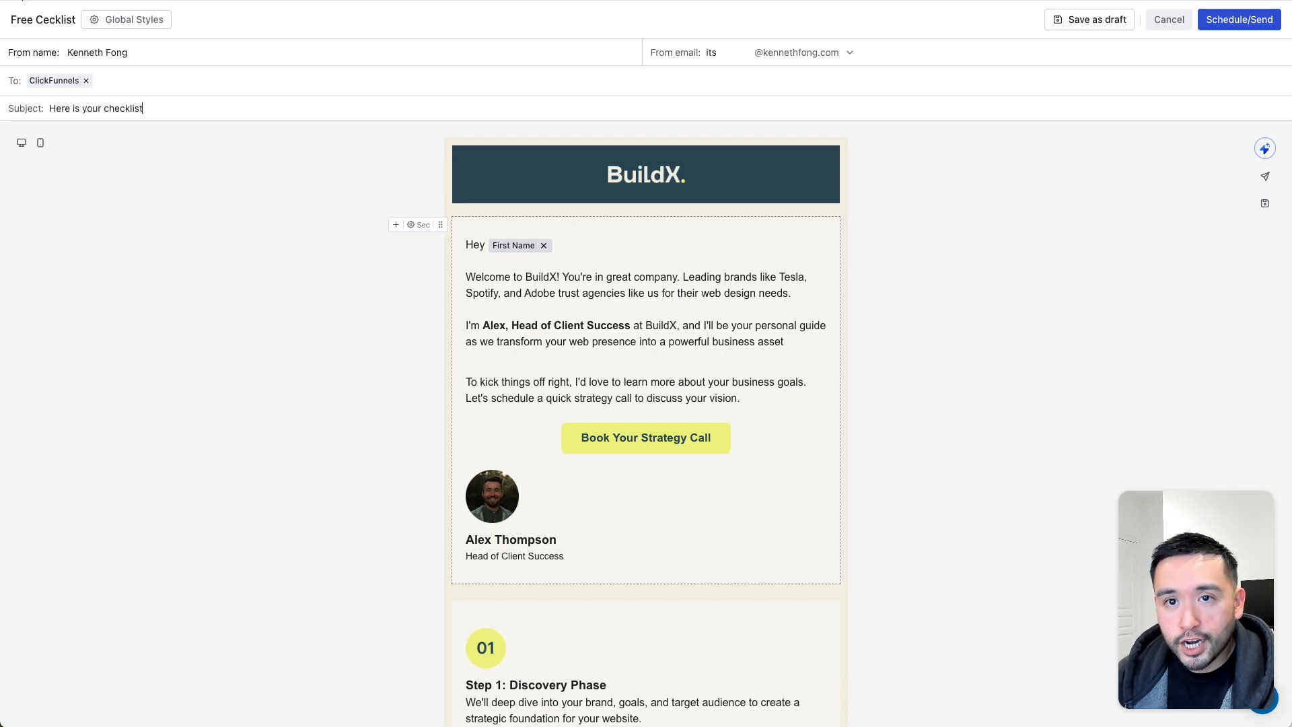
scroll(646, 270, "down", 1)
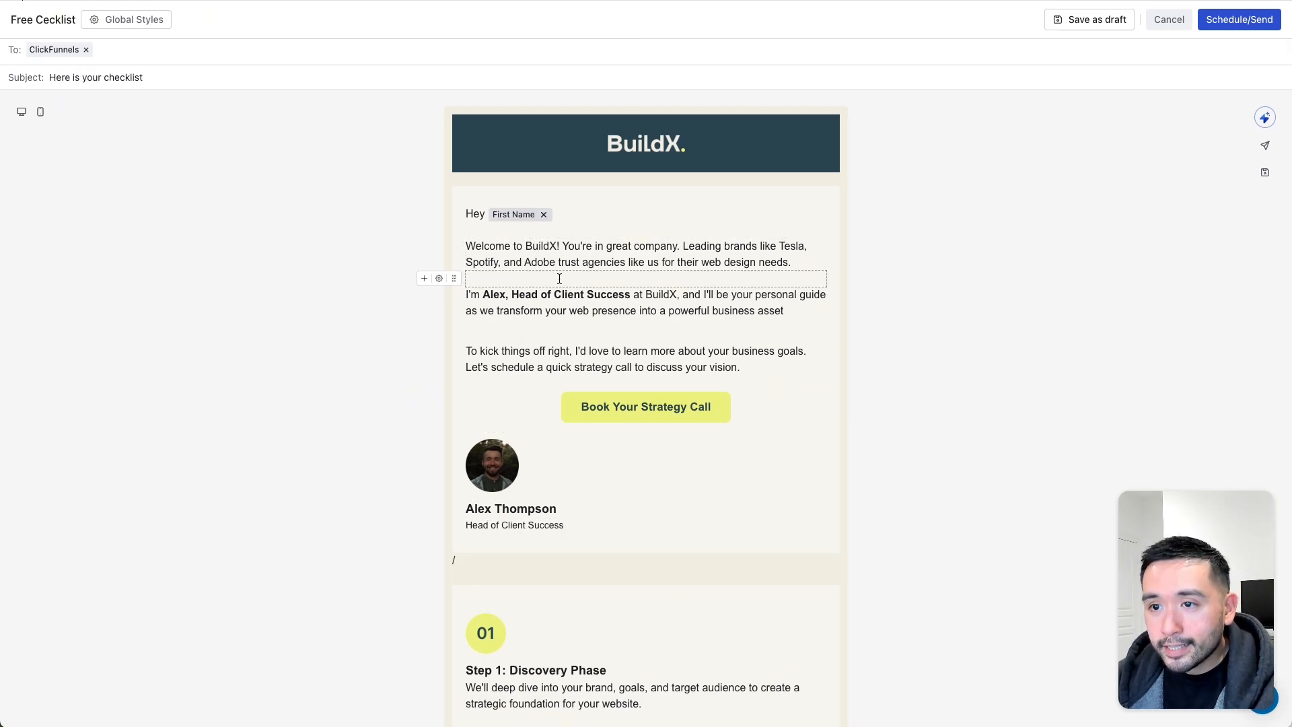
- Insert a new '/' line below the BuildX welcome paragraph to show the block menu
left_click(514, 245)
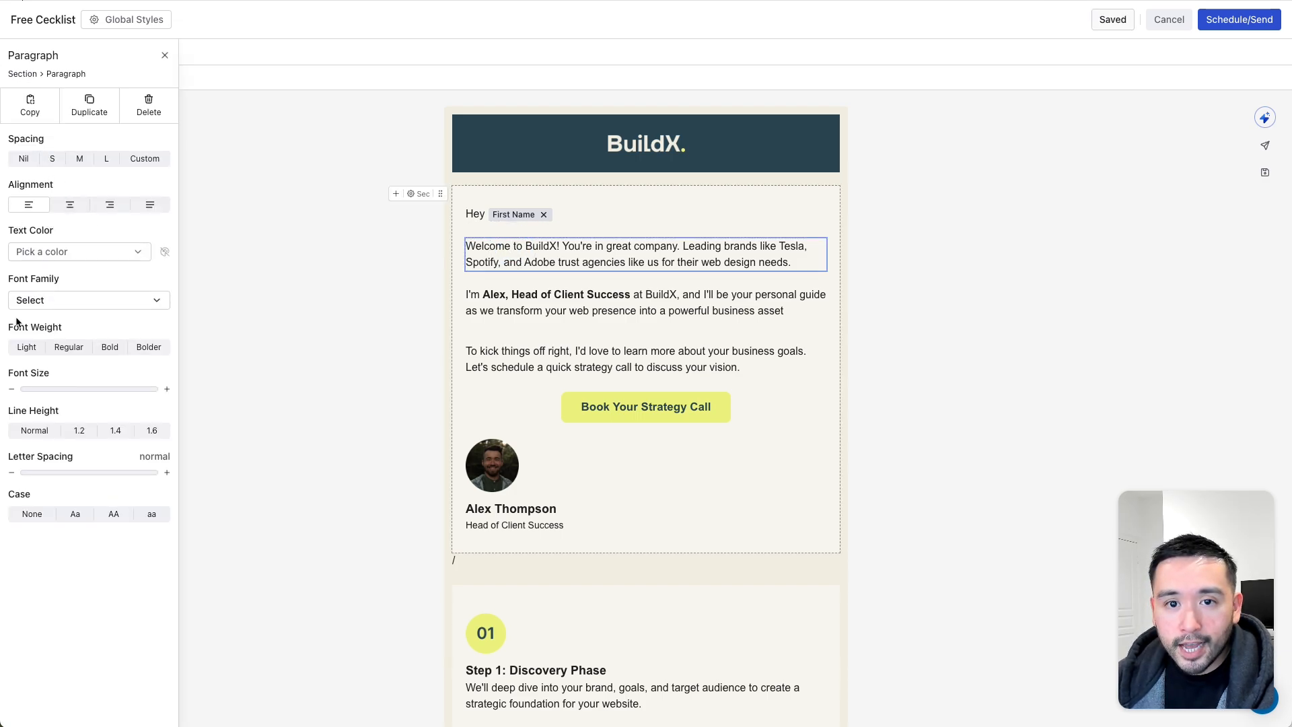
mouse_move(517, 262)
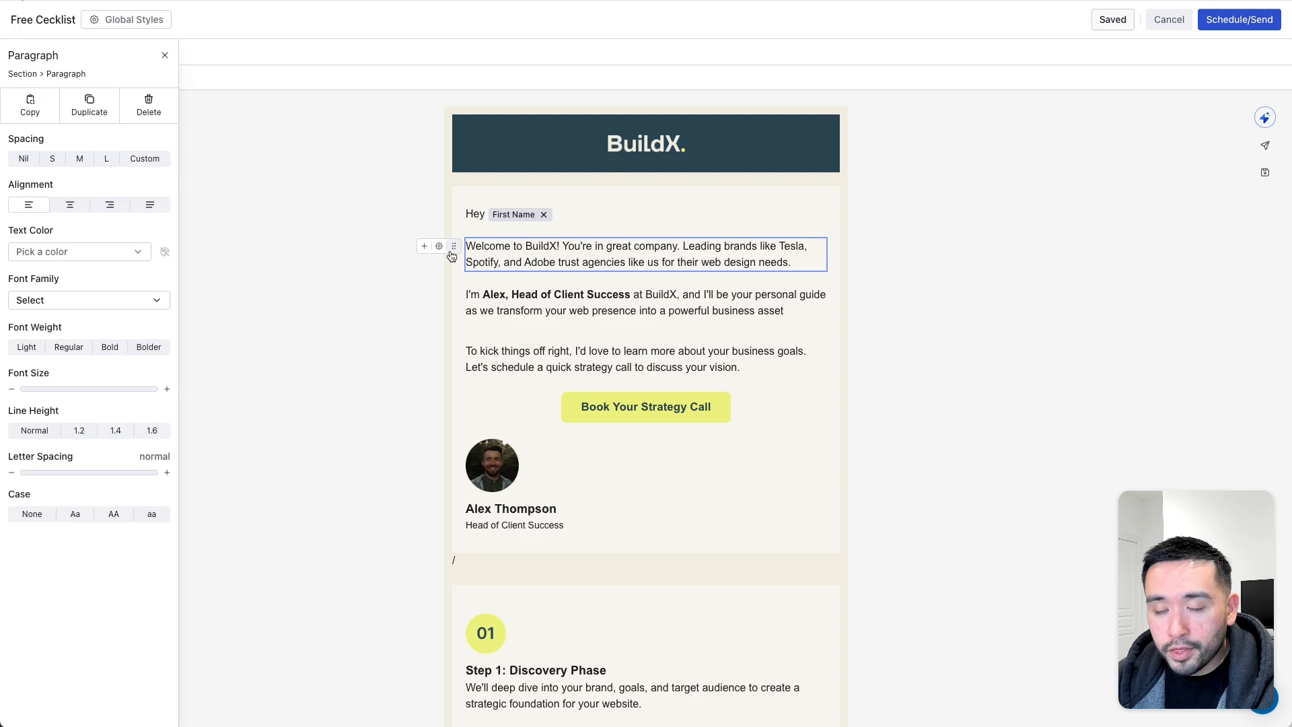
left_click(424, 246)
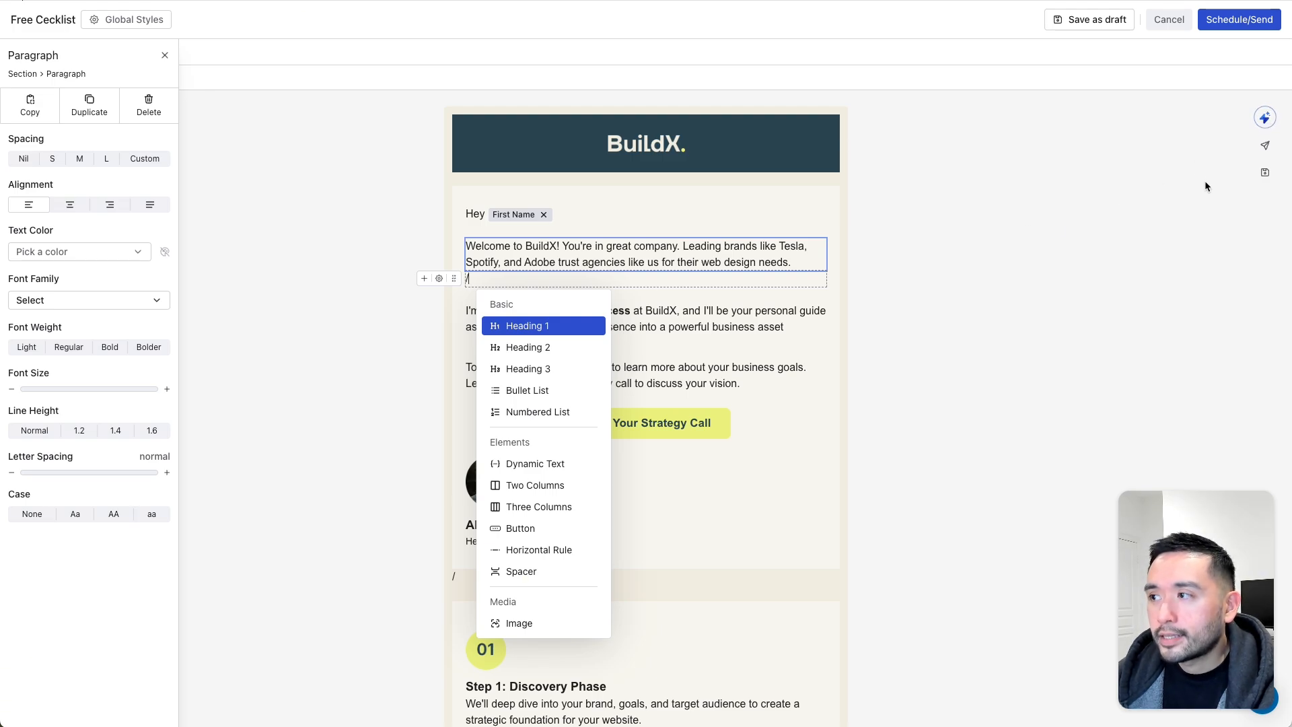
- Generate an AI email welcoming readers to the newsletter and urging them to click the checklist link
left_click(1266, 118)
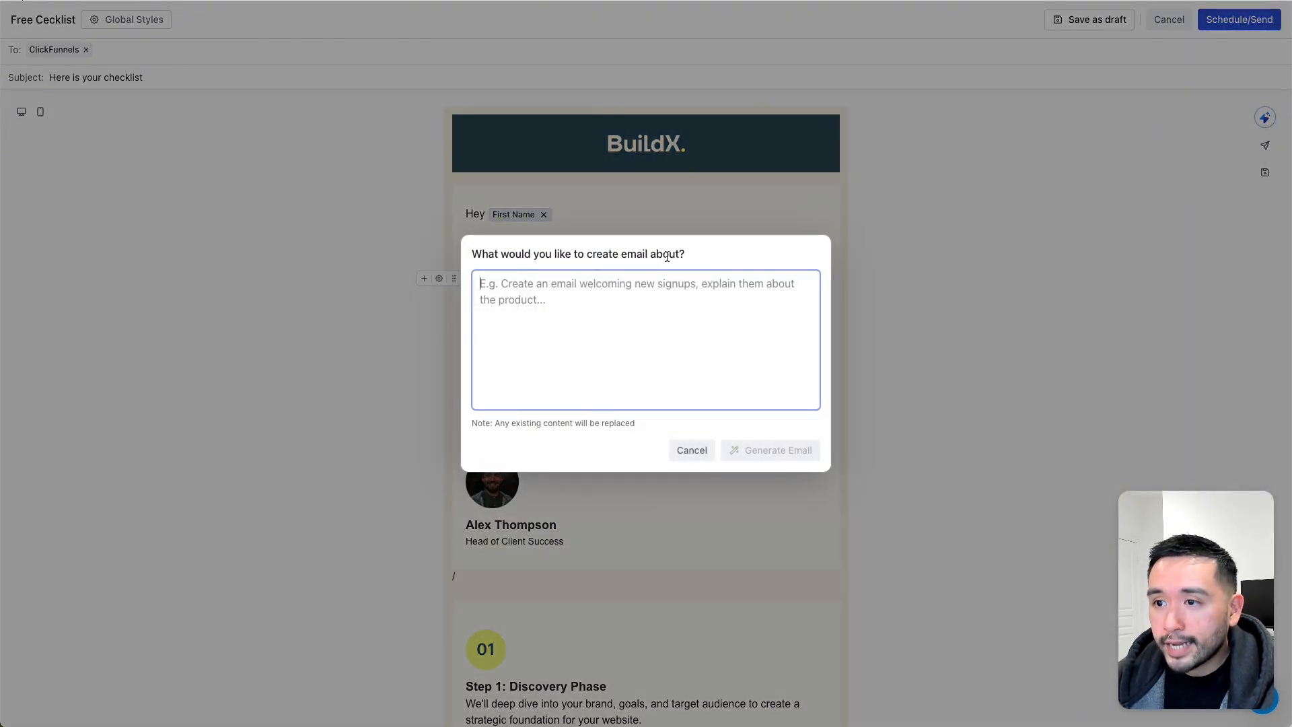
type("create an email welcoming them to my newsletter and encouraging them to click the link to my check")
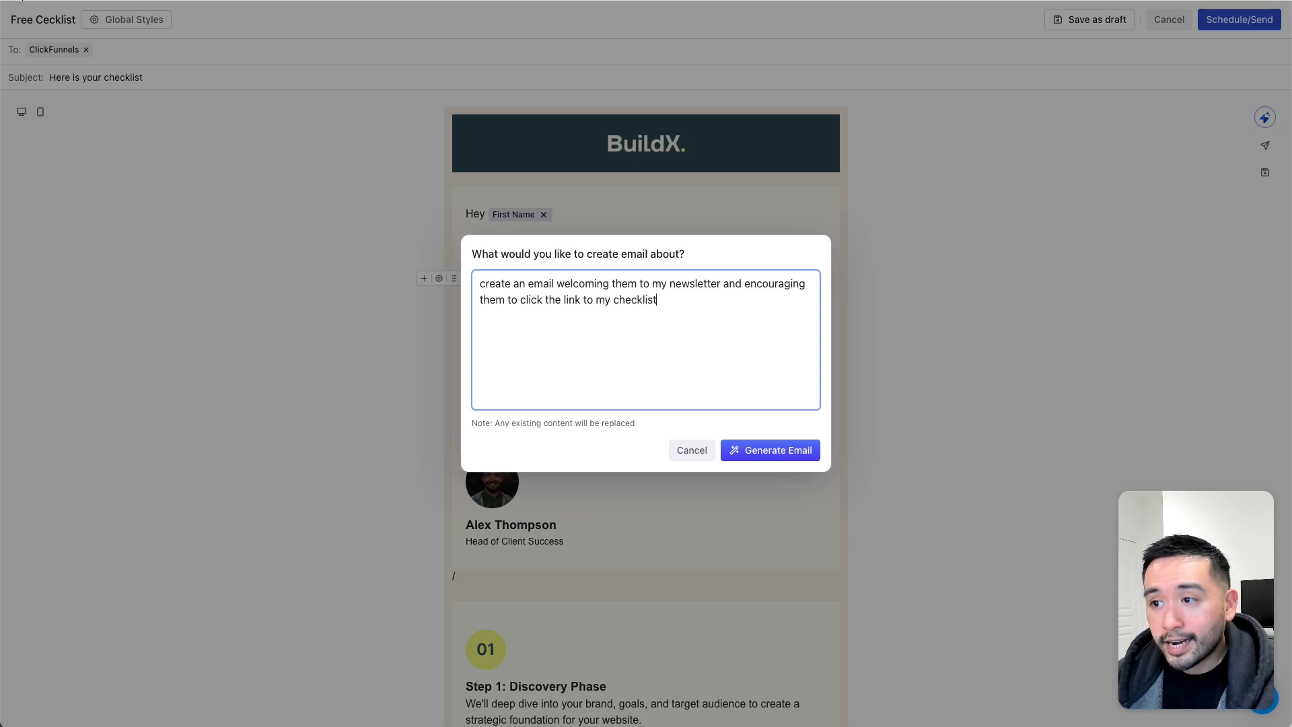
type("list")
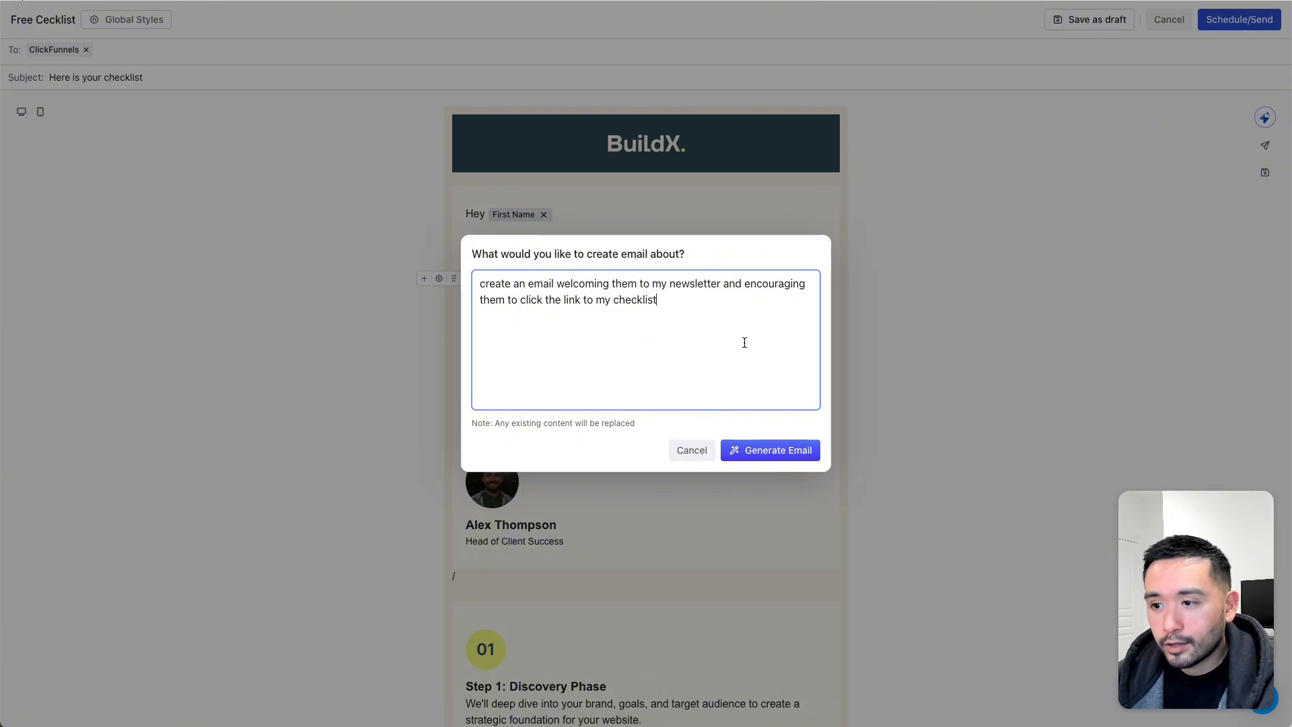
left_click(783, 452)
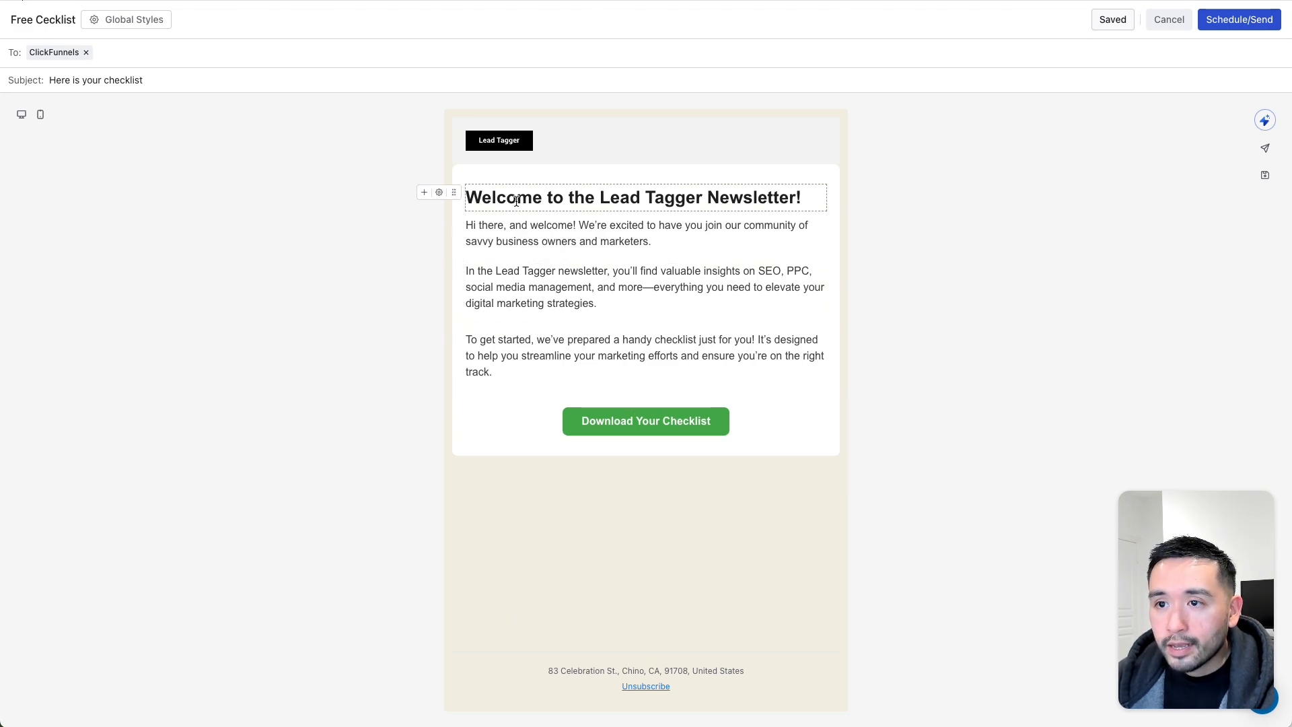
left_click_drag(496, 198, 660, 399)
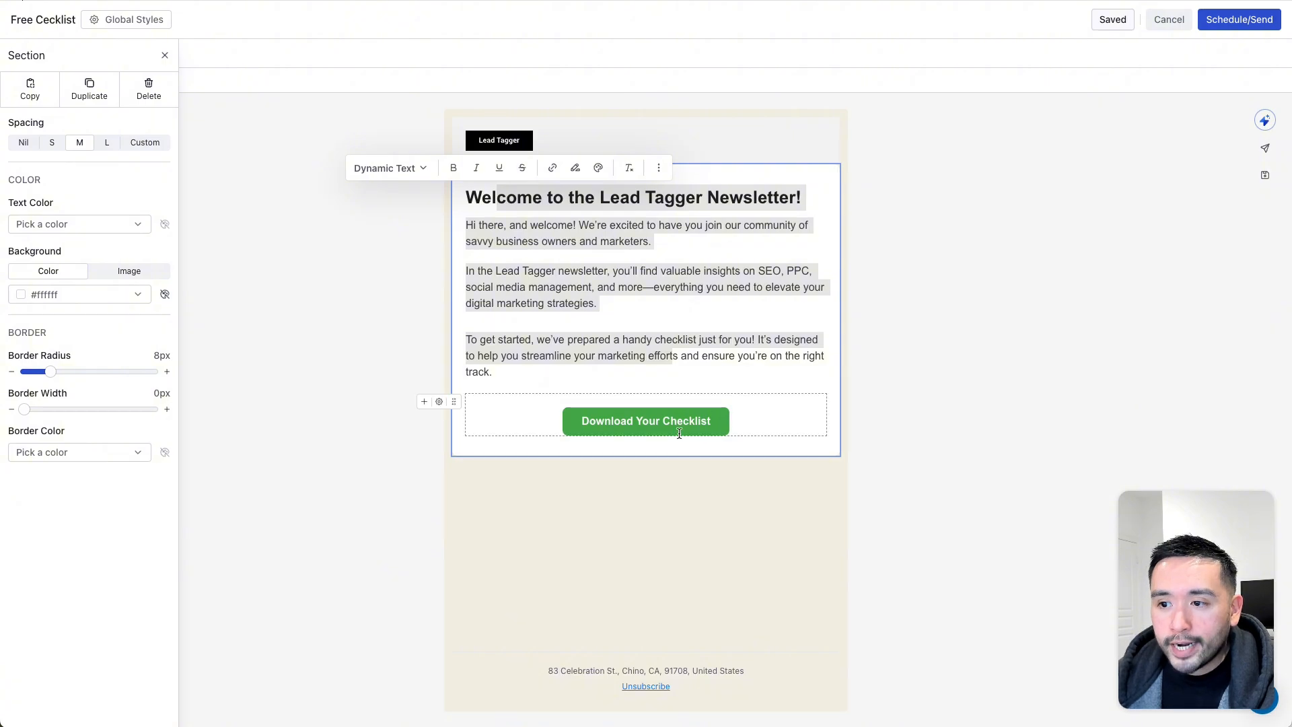
left_click(627, 423)
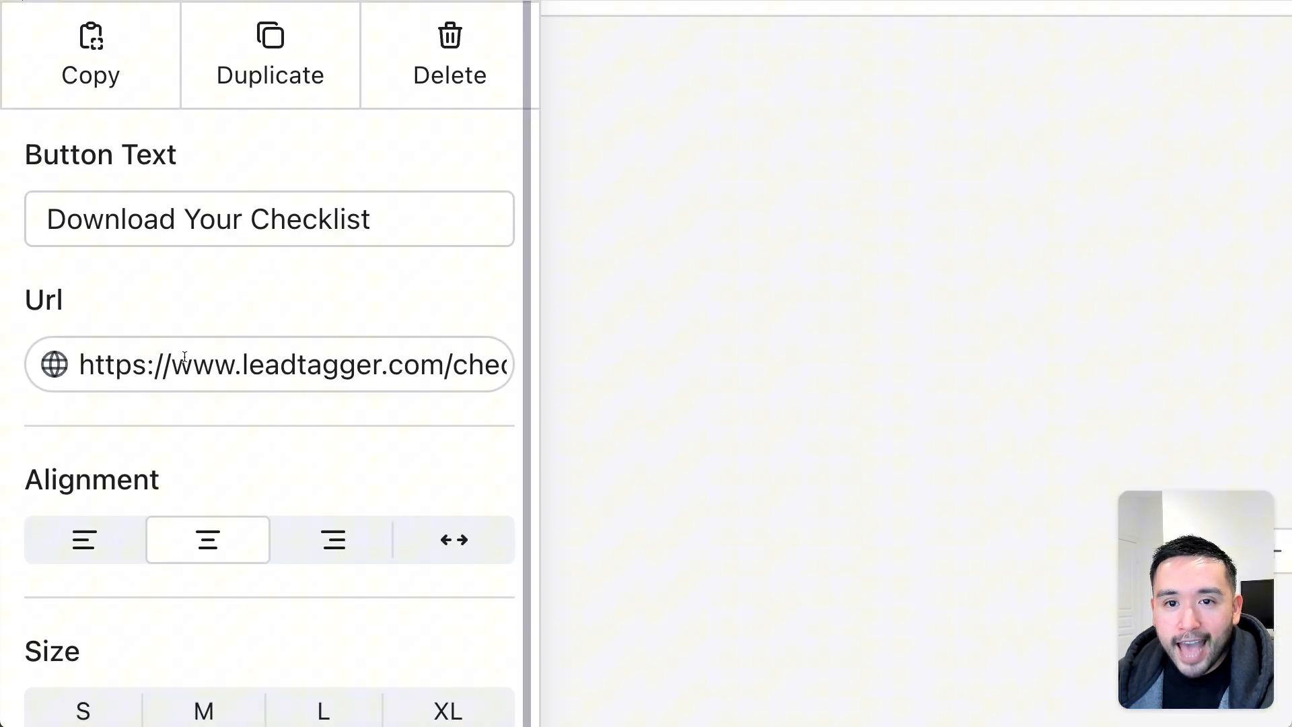
left_click(76, 209)
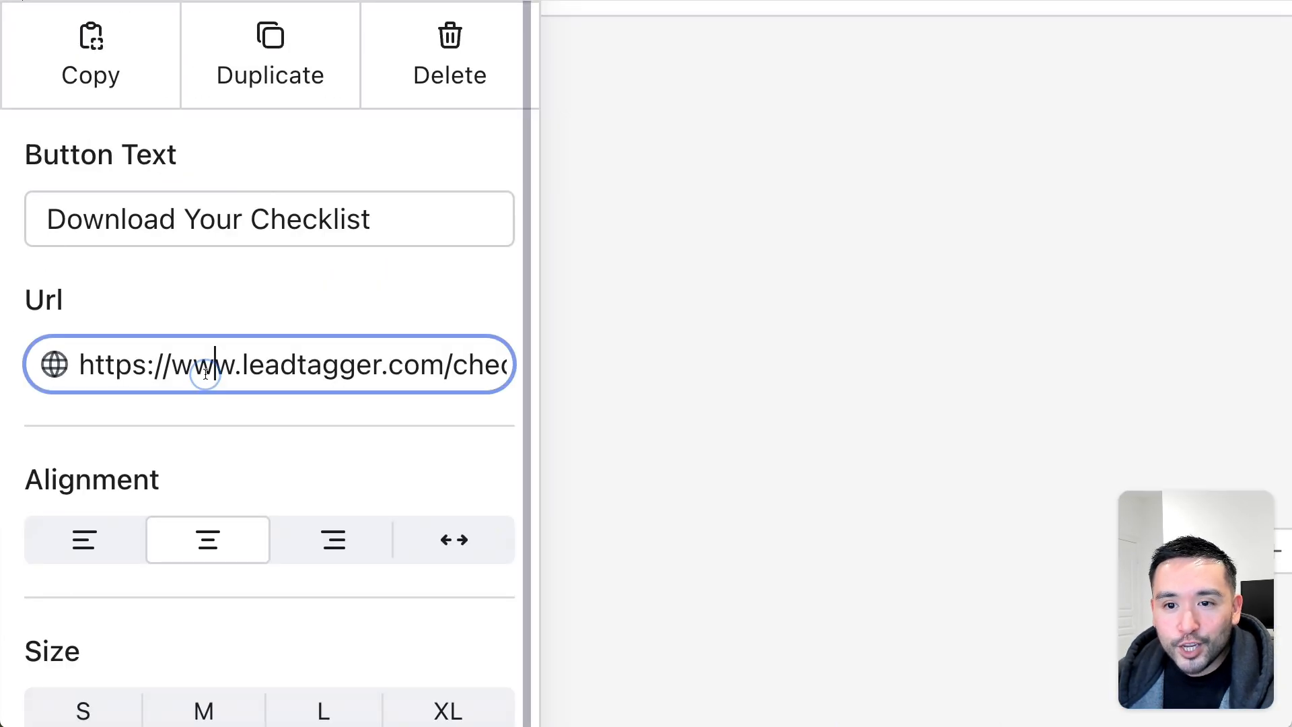
left_click_drag(227, 366, 505, 367)
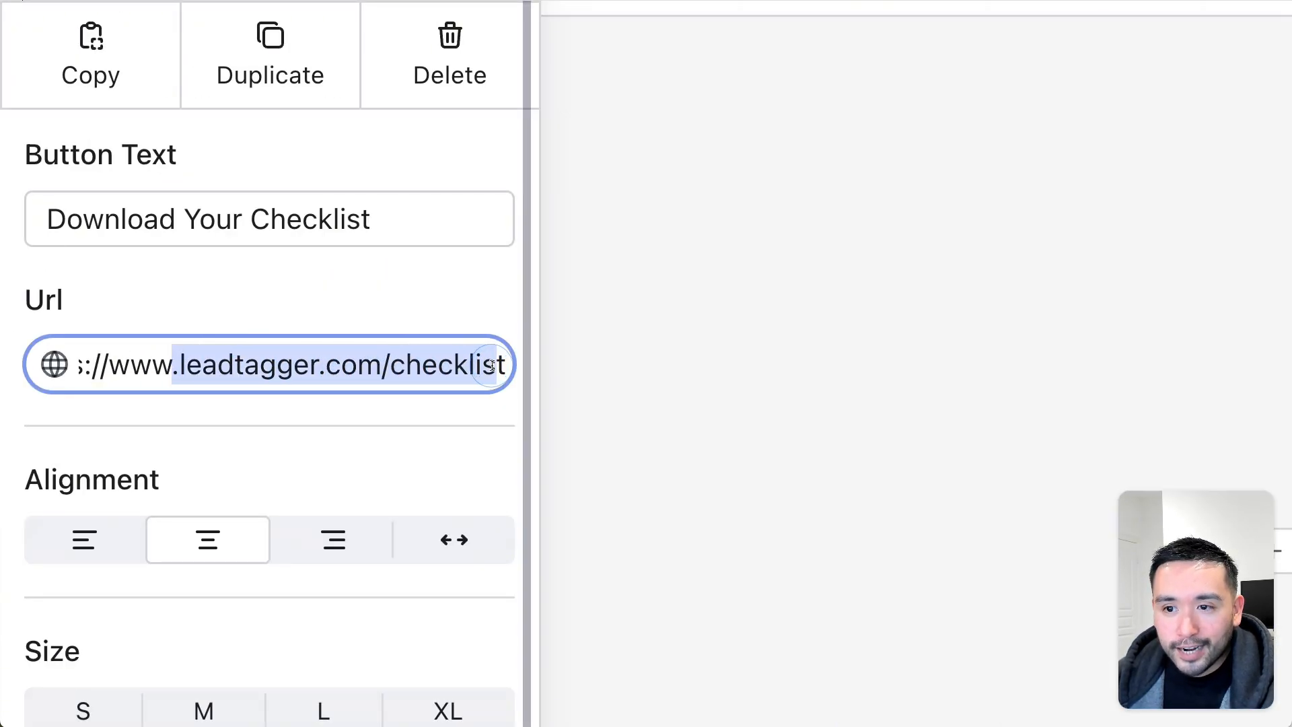
left_click(466, 367)
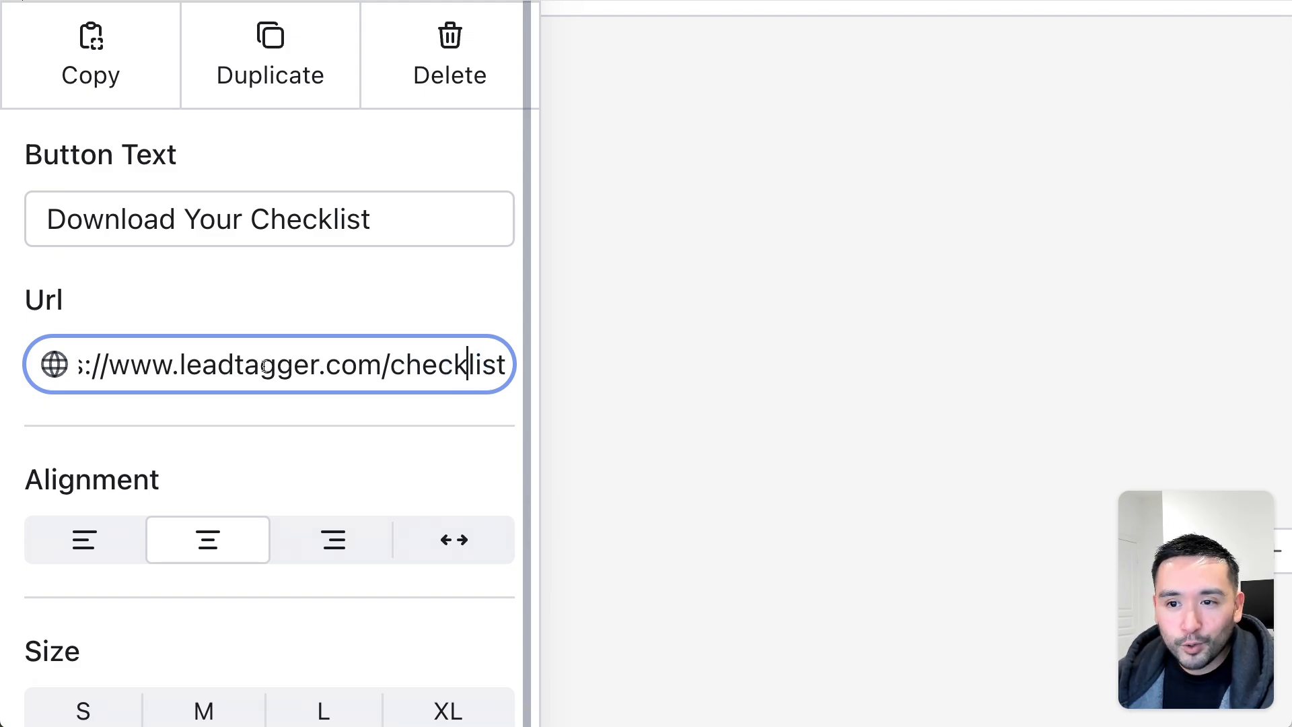
left_click(403, 364)
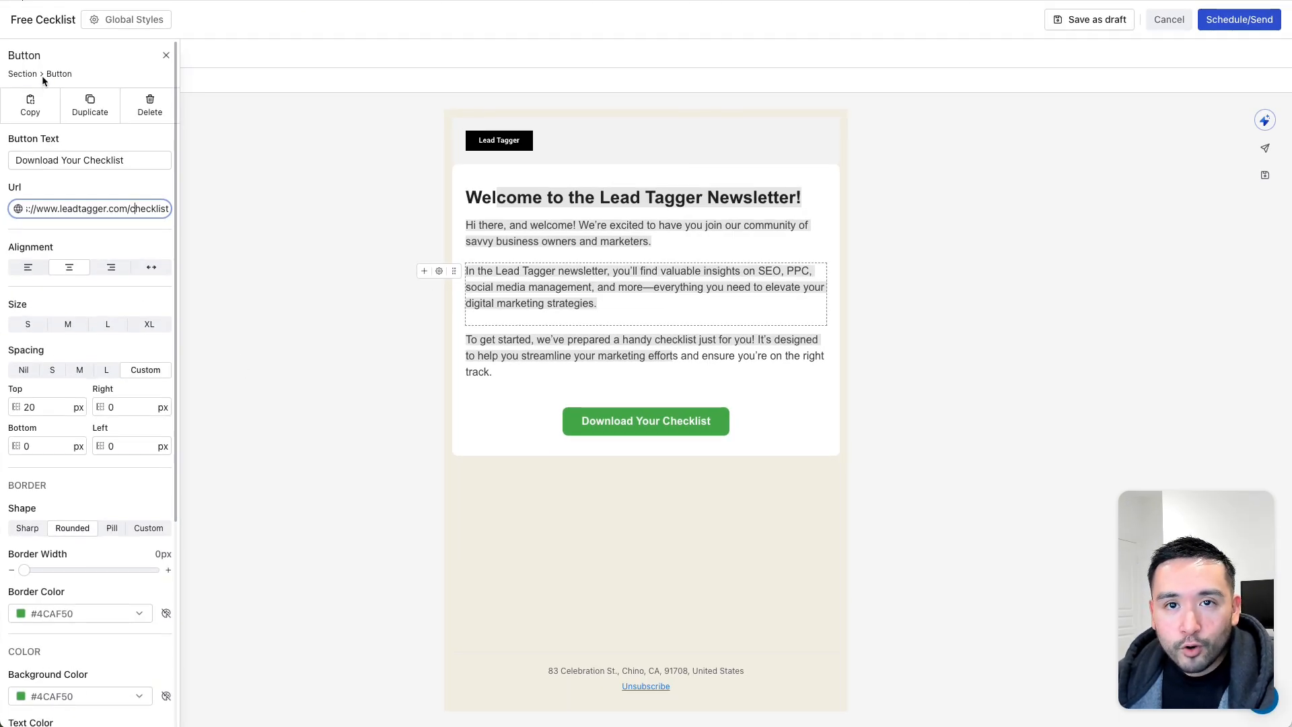
scroll(60, 345, "down", 5)
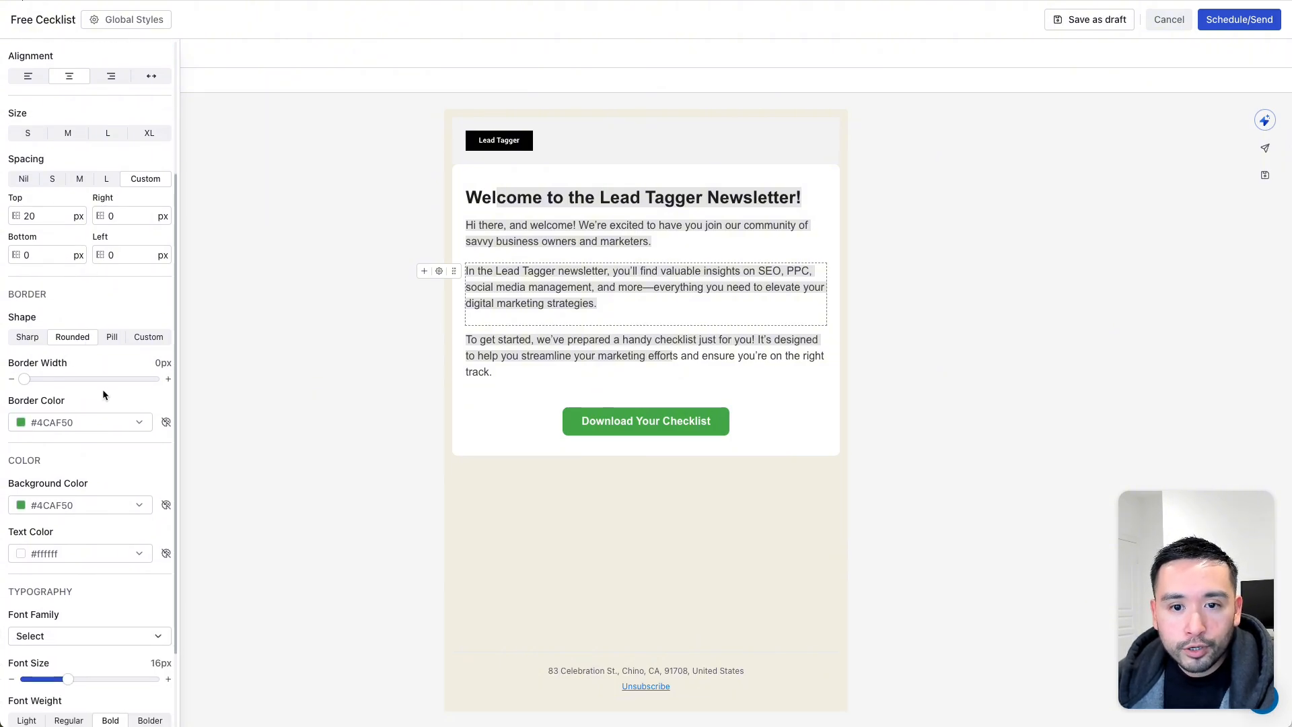
scroll(103, 395, "down", 3)
scroll(72, 499, "up", 8)
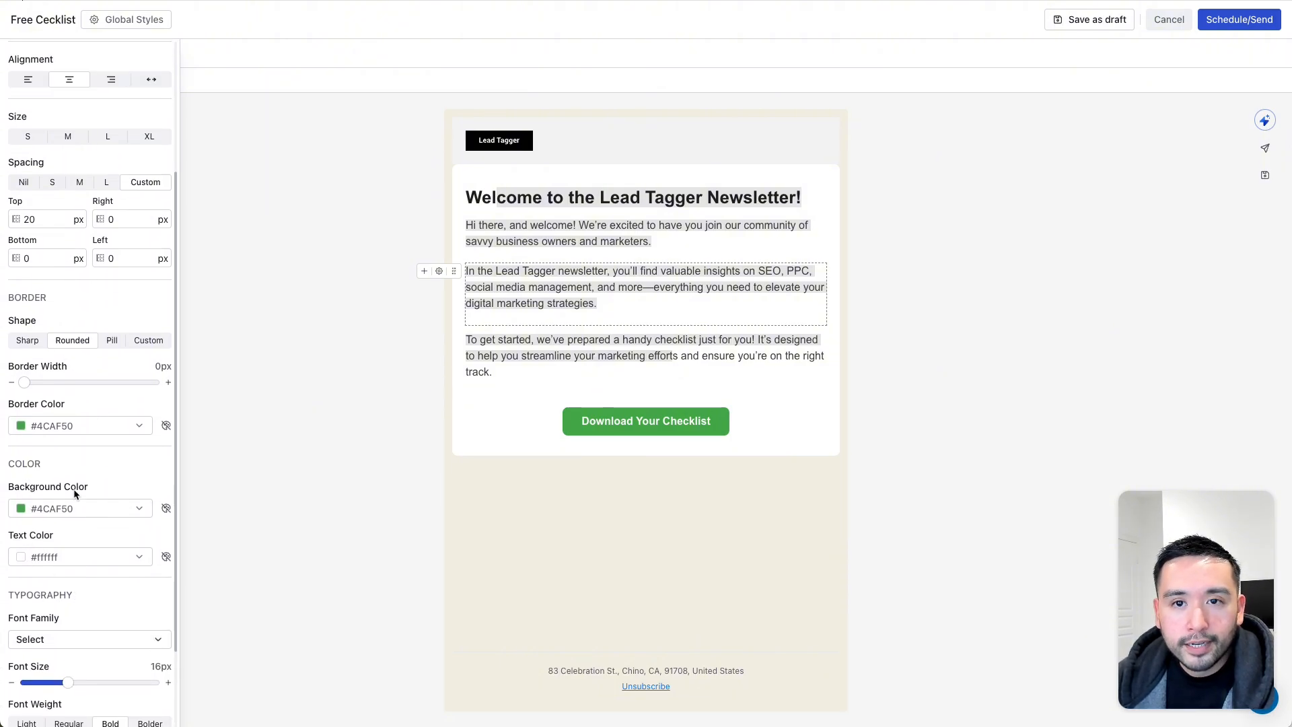
- Deselect the button and highlight the footer's postal address and Unsubscribe link text
left_click(366, 322)
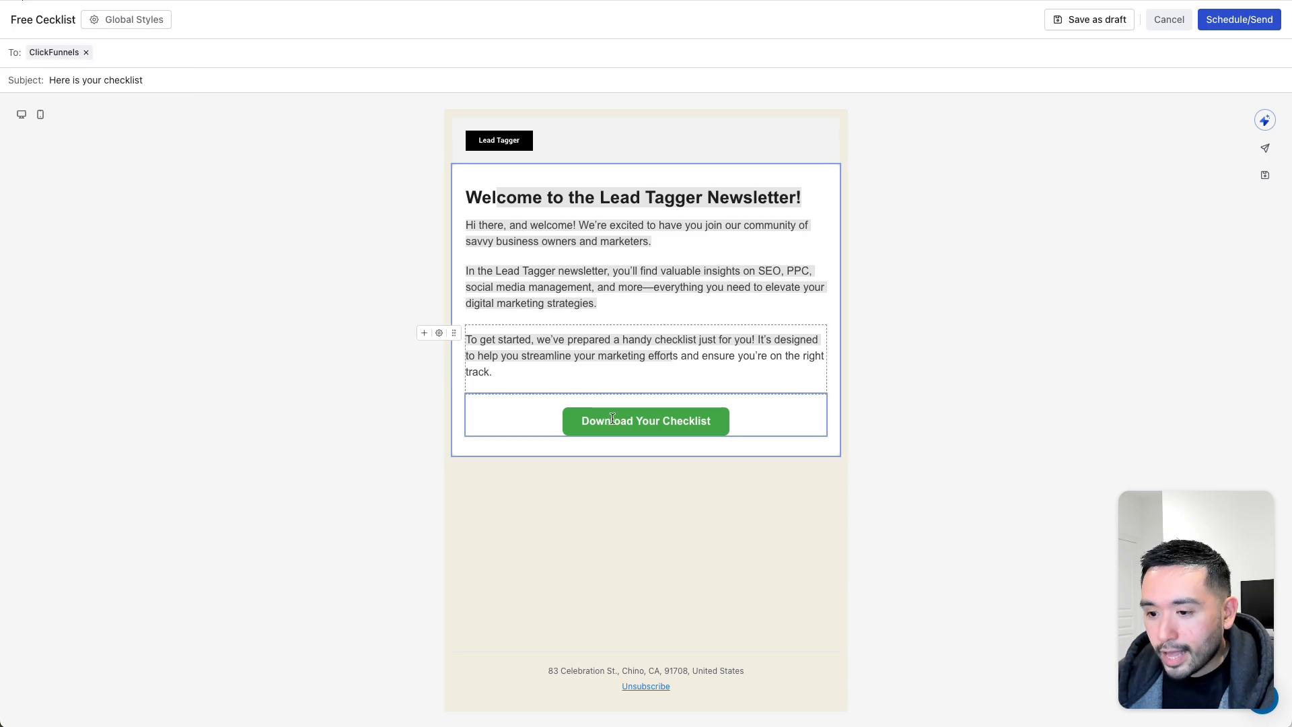
left_click(647, 689)
left_click_drag(633, 687, 698, 688)
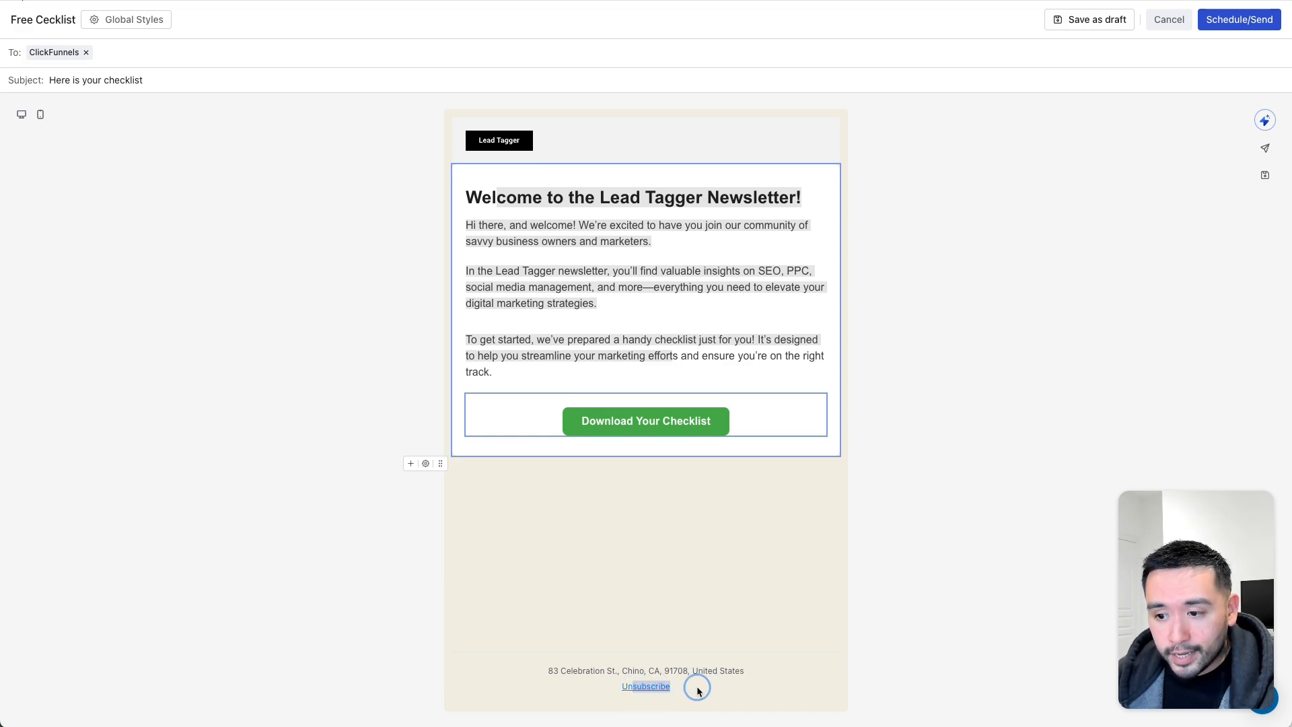
left_click(697, 688)
left_click_drag(544, 672, 720, 694)
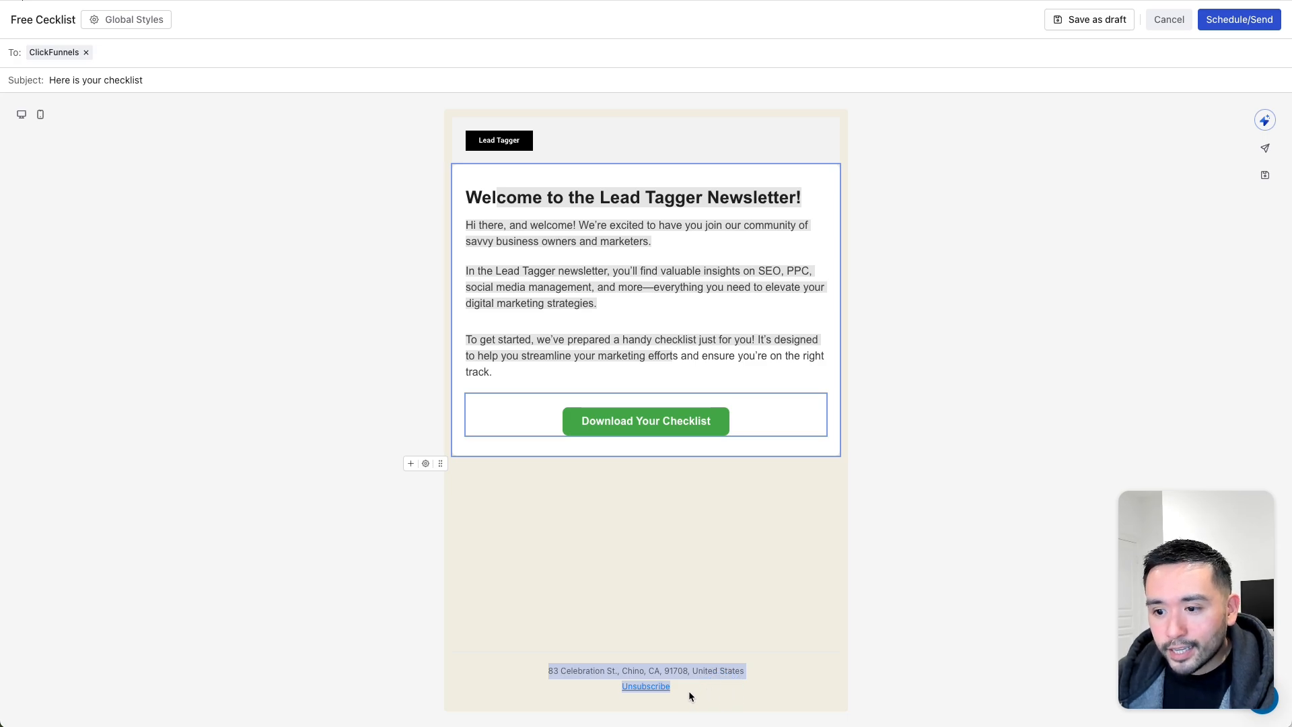
left_click(692, 692)
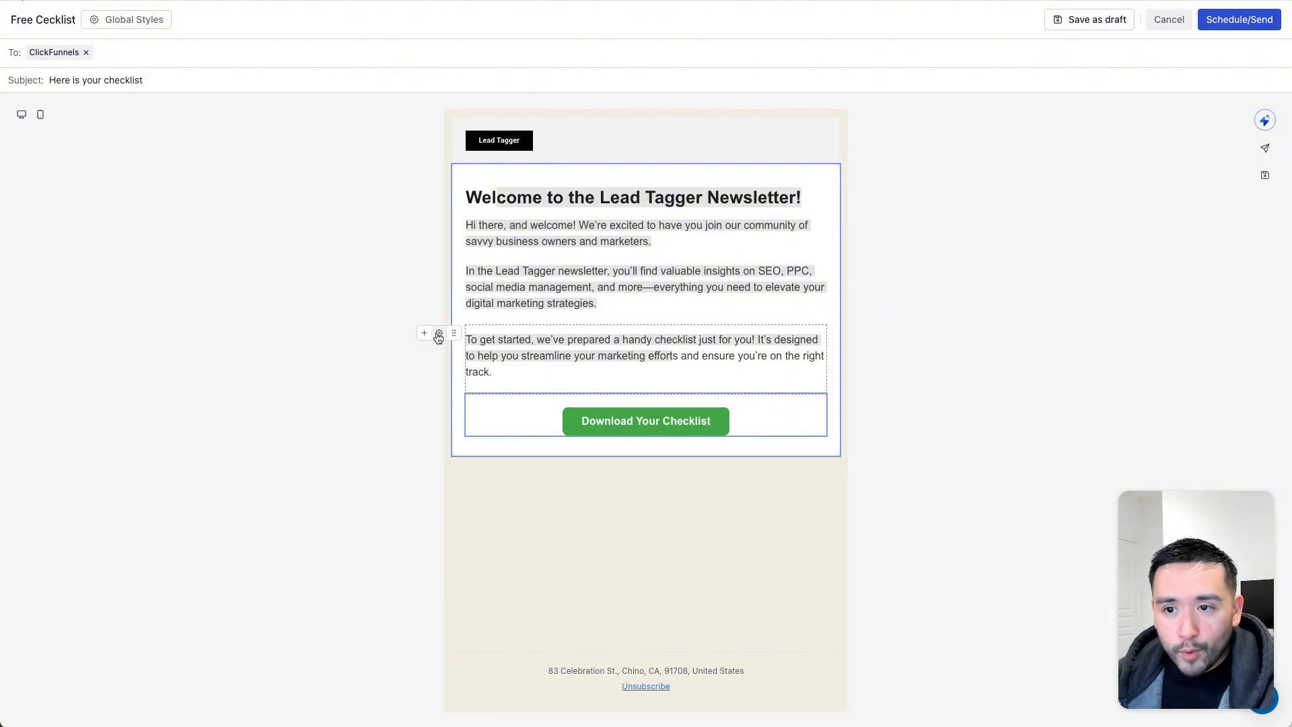
- Try a new block below the checklist paragraph, review the footer, and toggle Global Styles
left_click(425, 334)
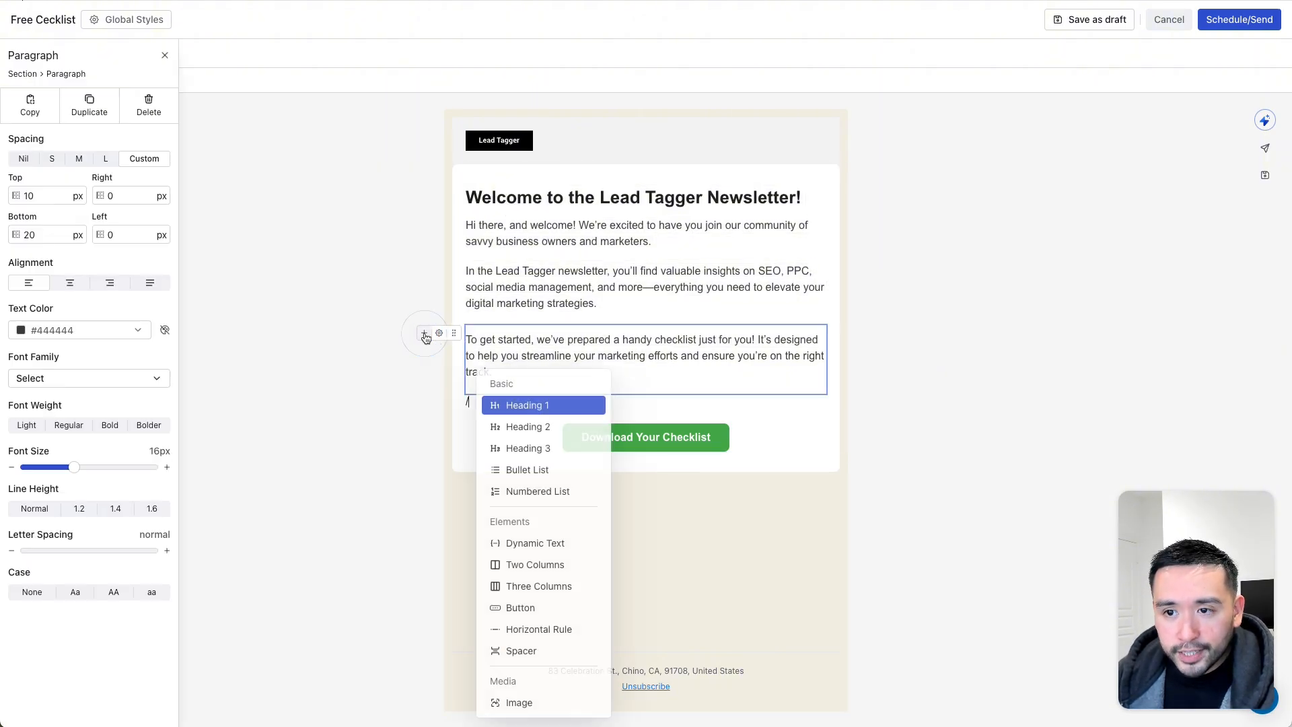
left_click(397, 581)
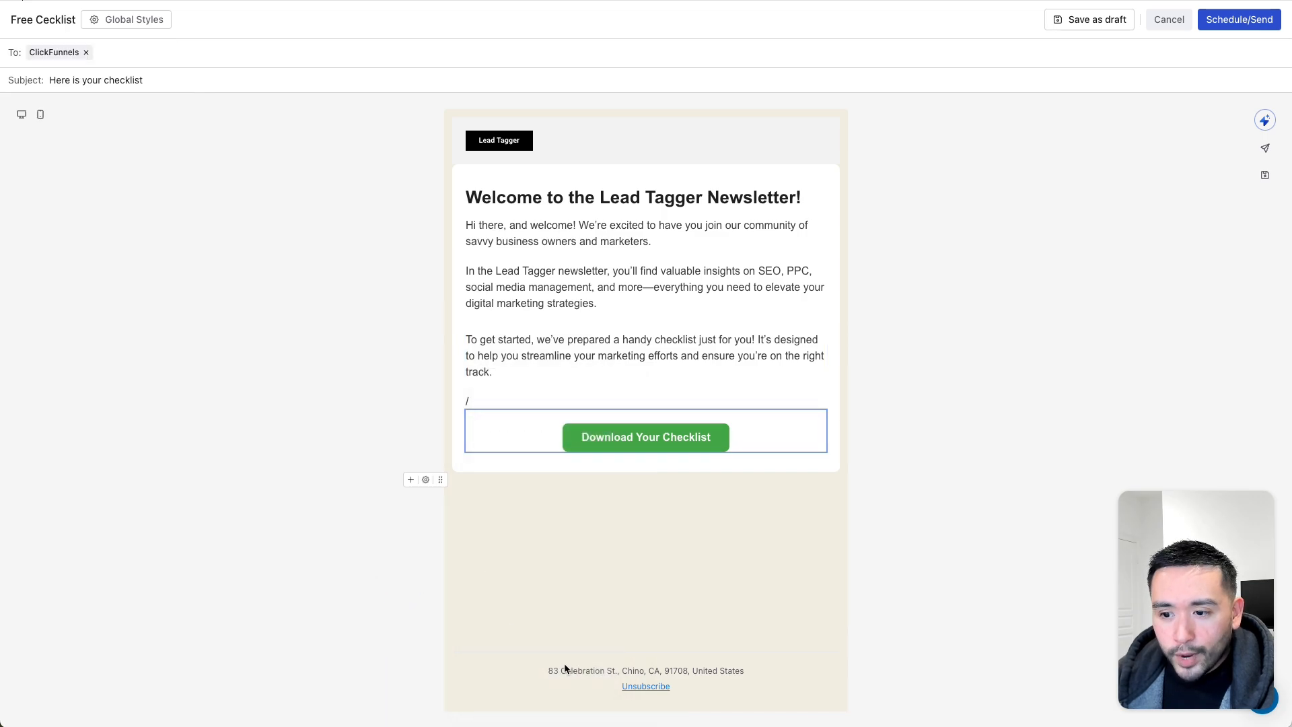
left_click_drag(566, 669, 736, 702)
left_click(735, 700)
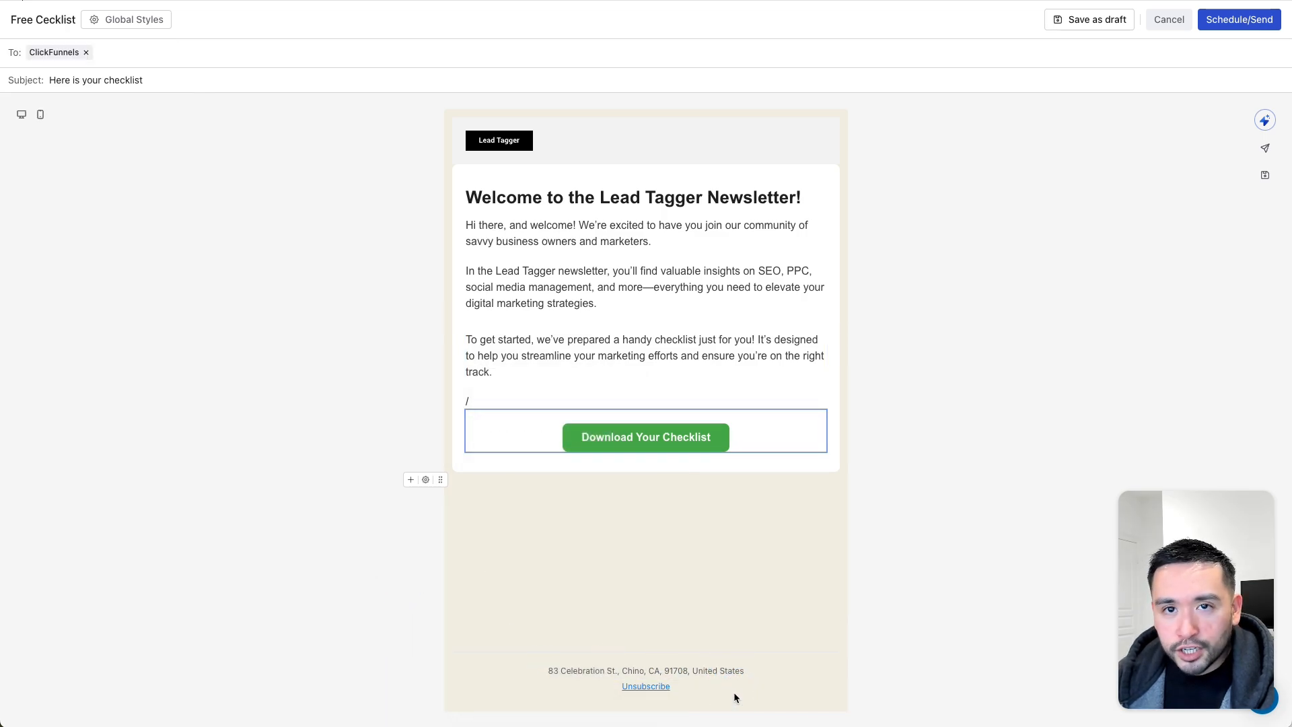
left_click(107, 21)
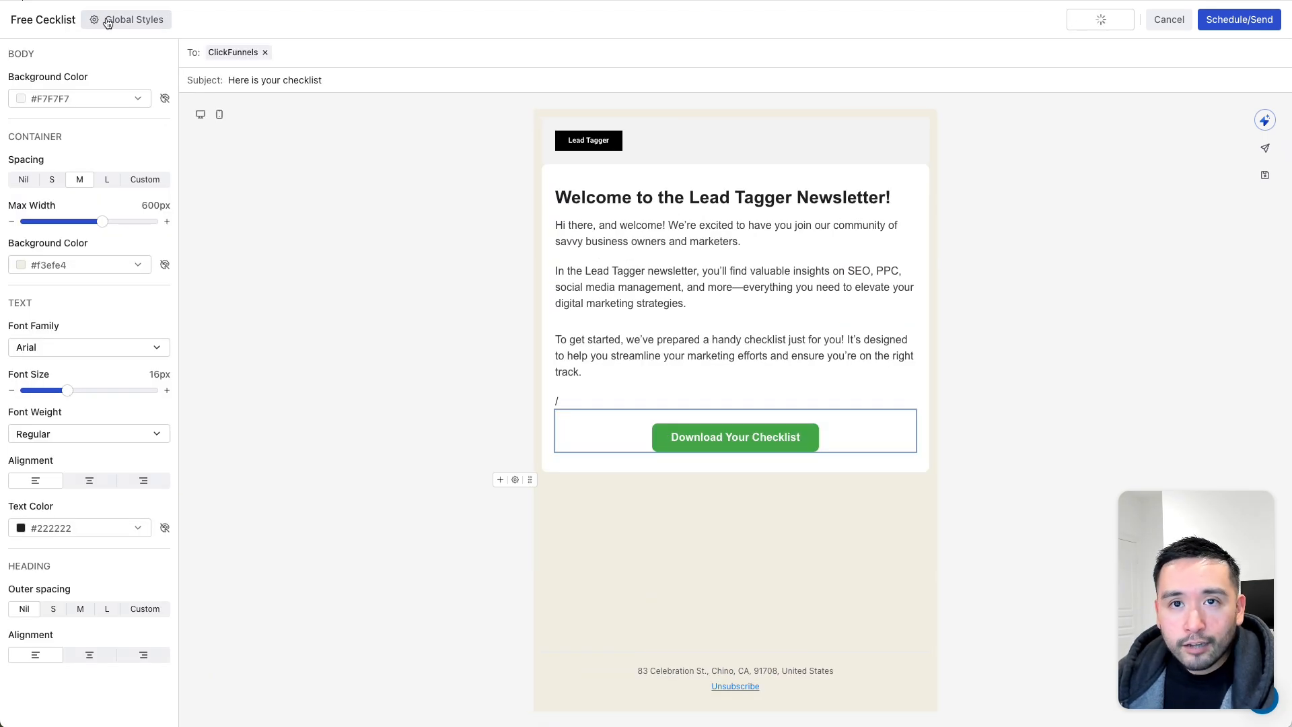
left_click(107, 22)
left_click(107, 22)
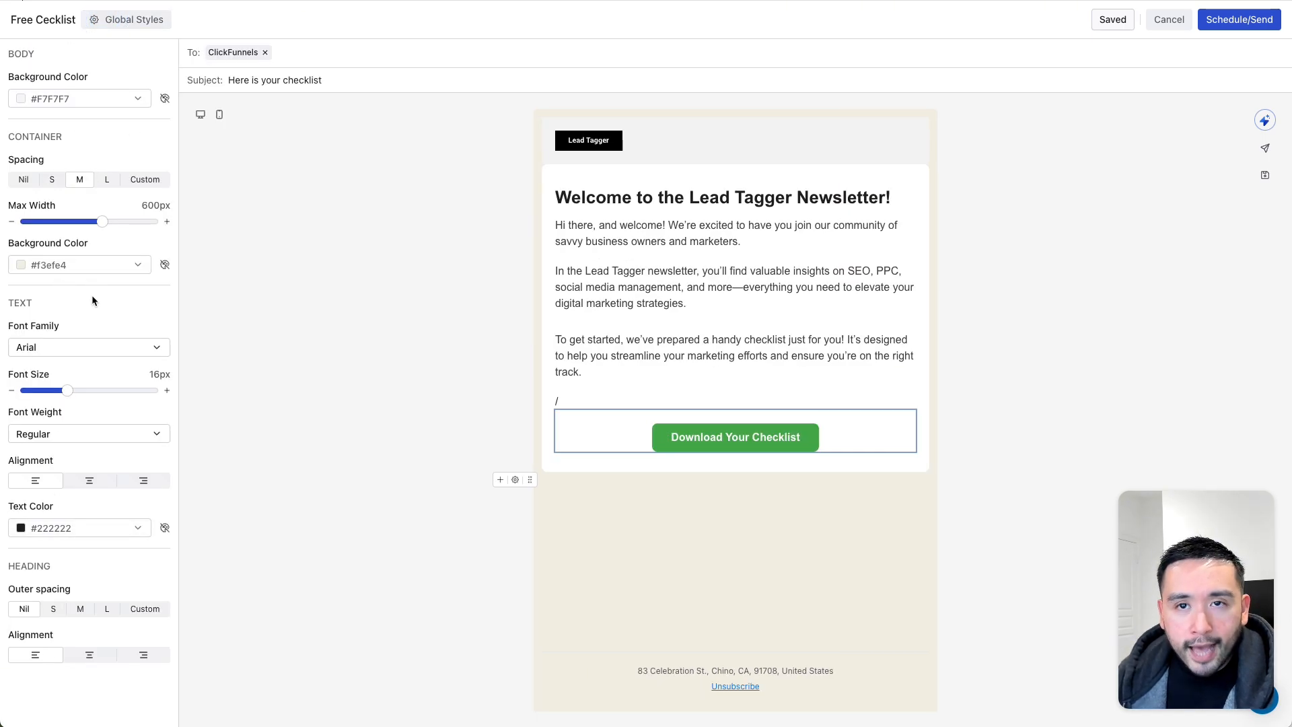
left_click(121, 25)
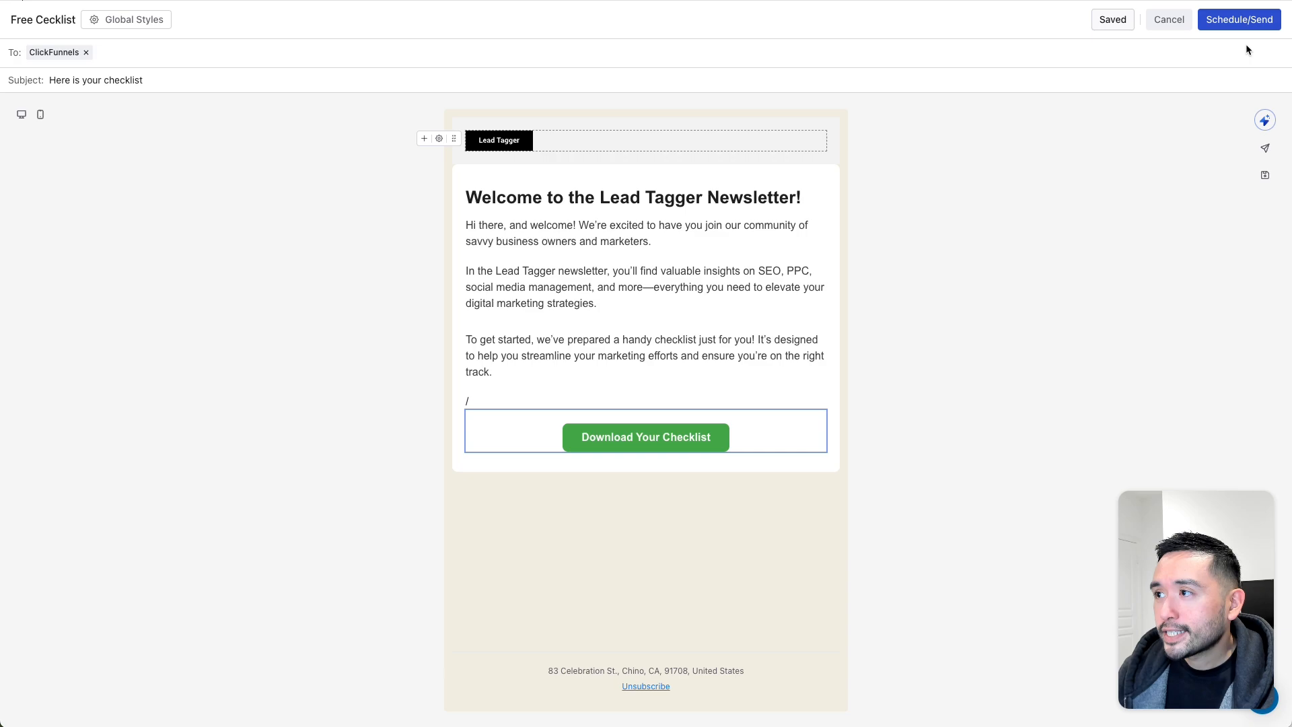
- Send the campaign immediately using Send Now
left_click(1240, 24)
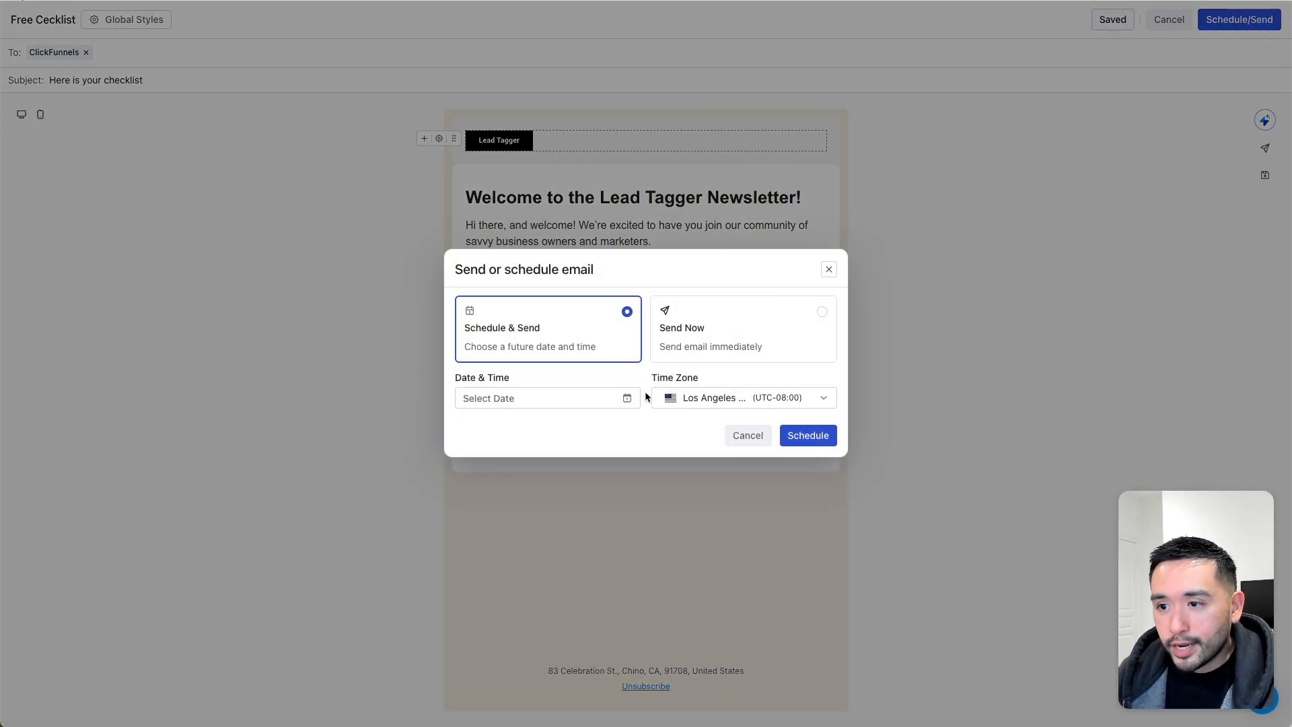
left_click(740, 340)
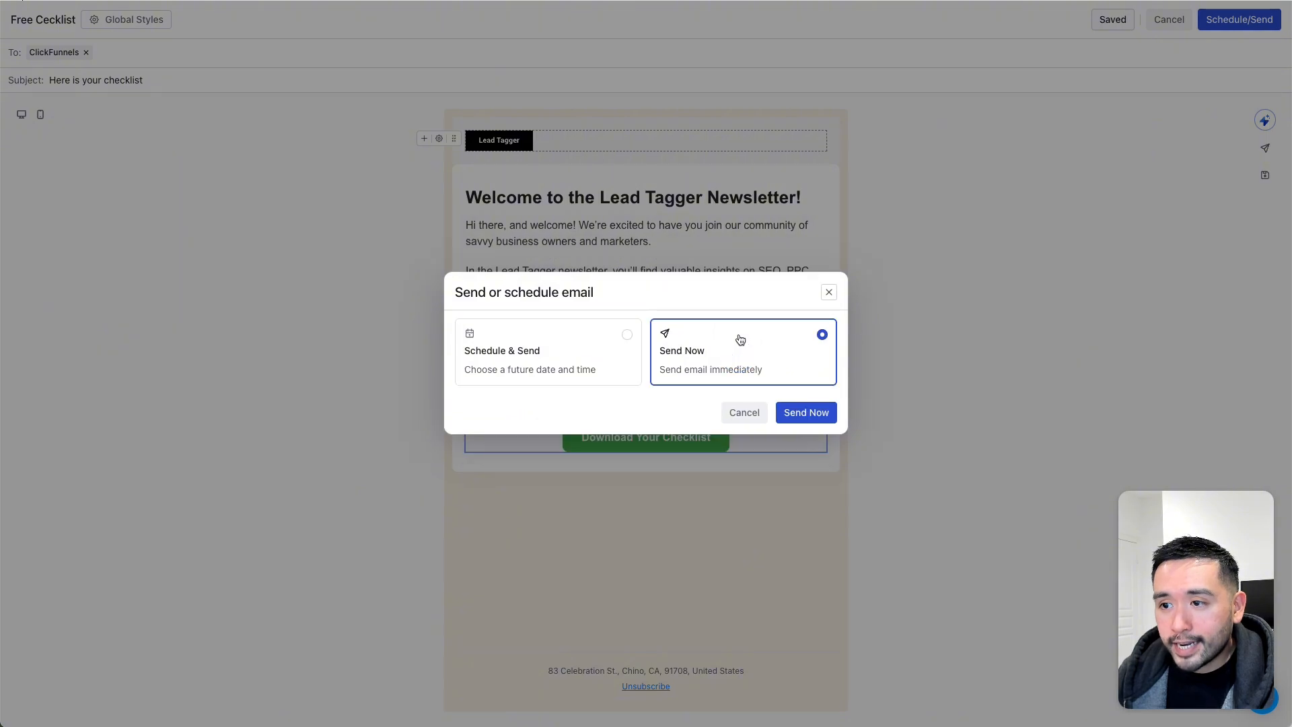
left_click(814, 413)
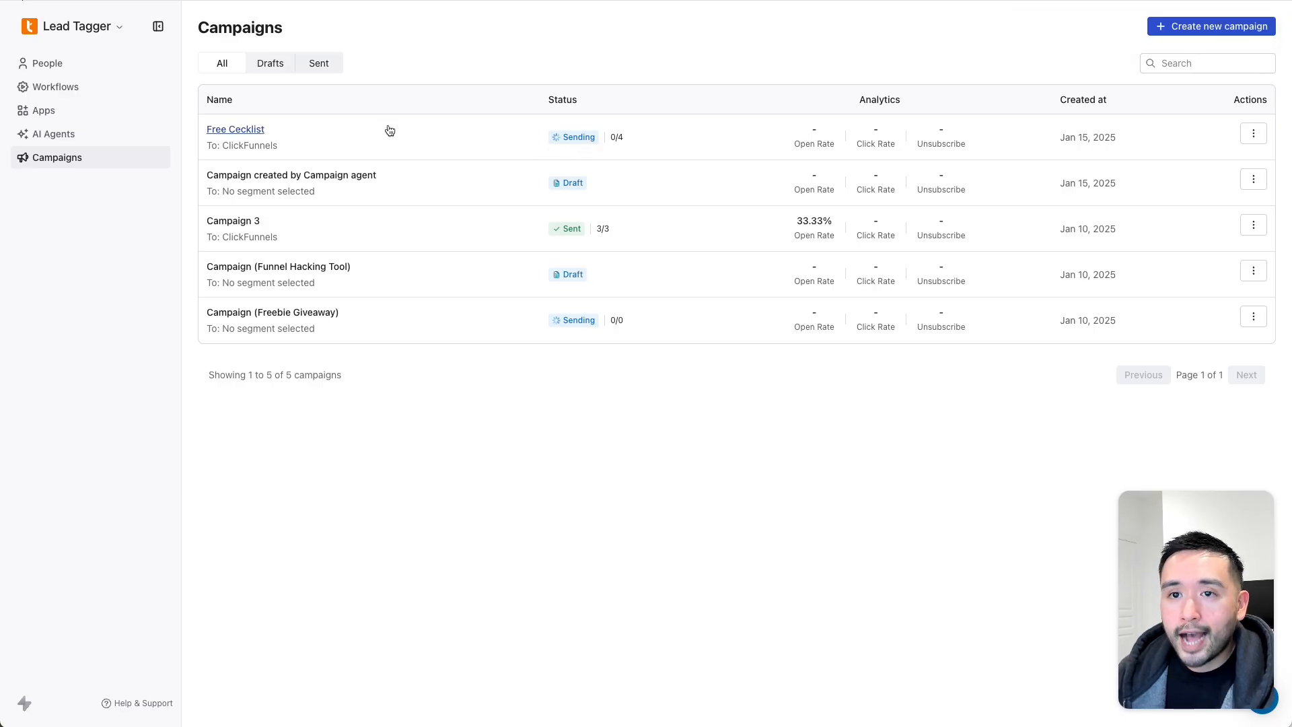
- Highlight the ClickFunnels segment, then browse People and its contact filter options
left_click_drag(279, 145, 222, 146)
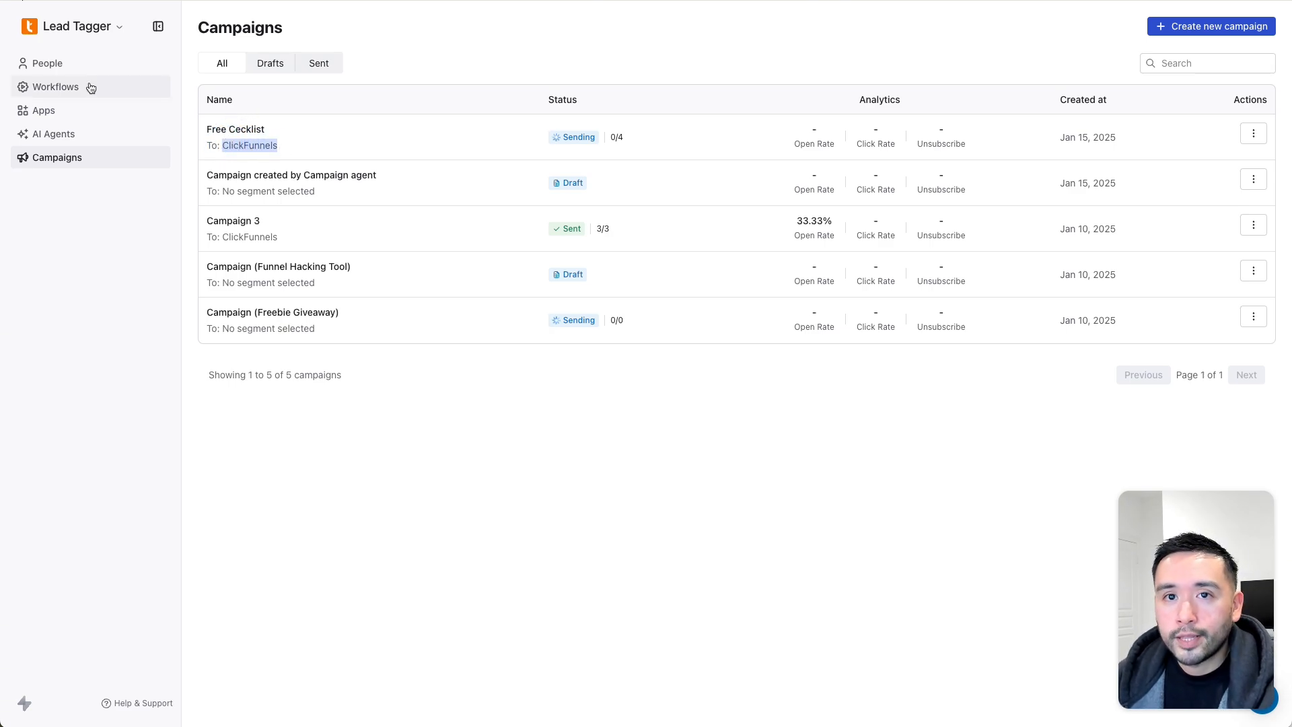
left_click(49, 64)
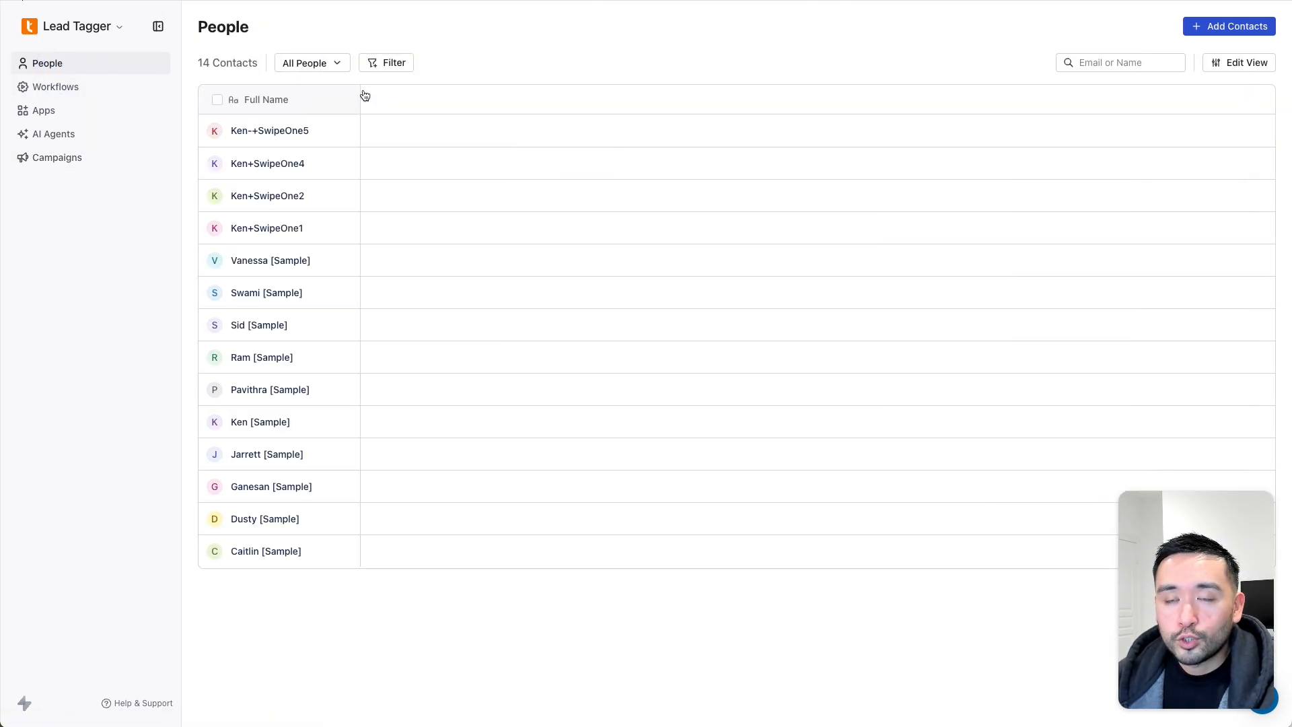
left_click(372, 68)
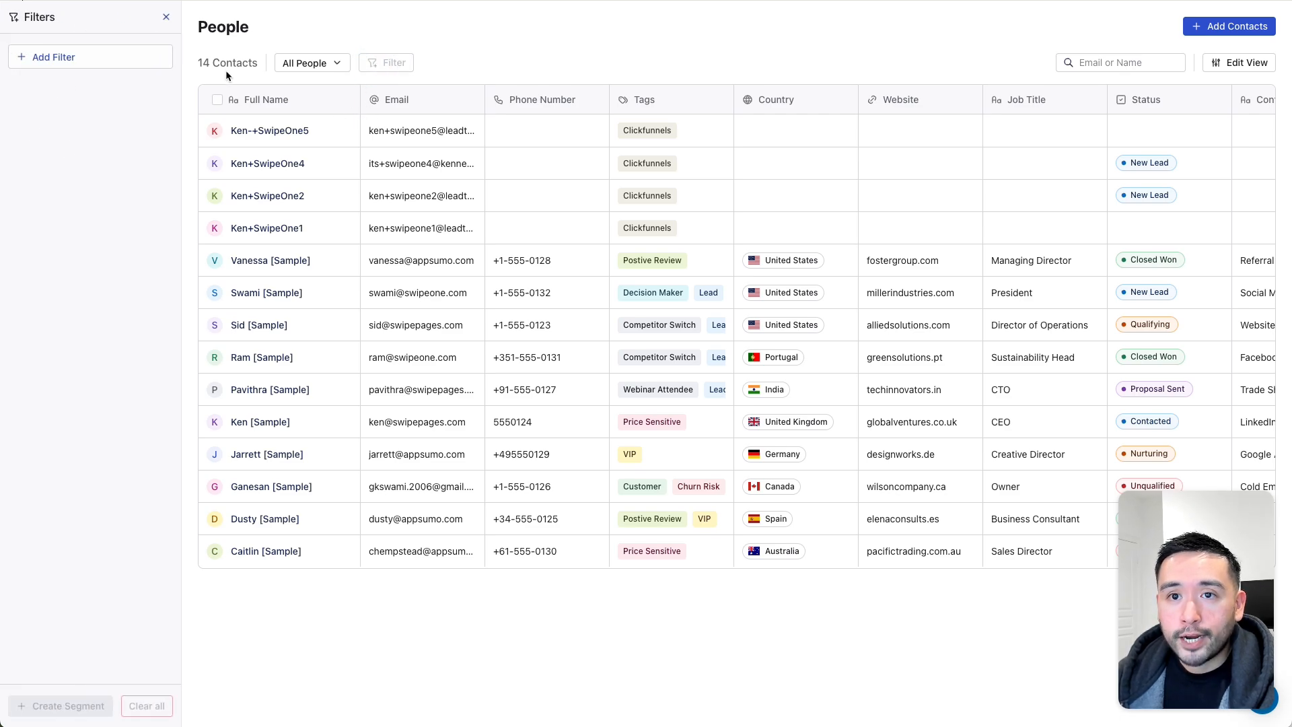
left_click(77, 65)
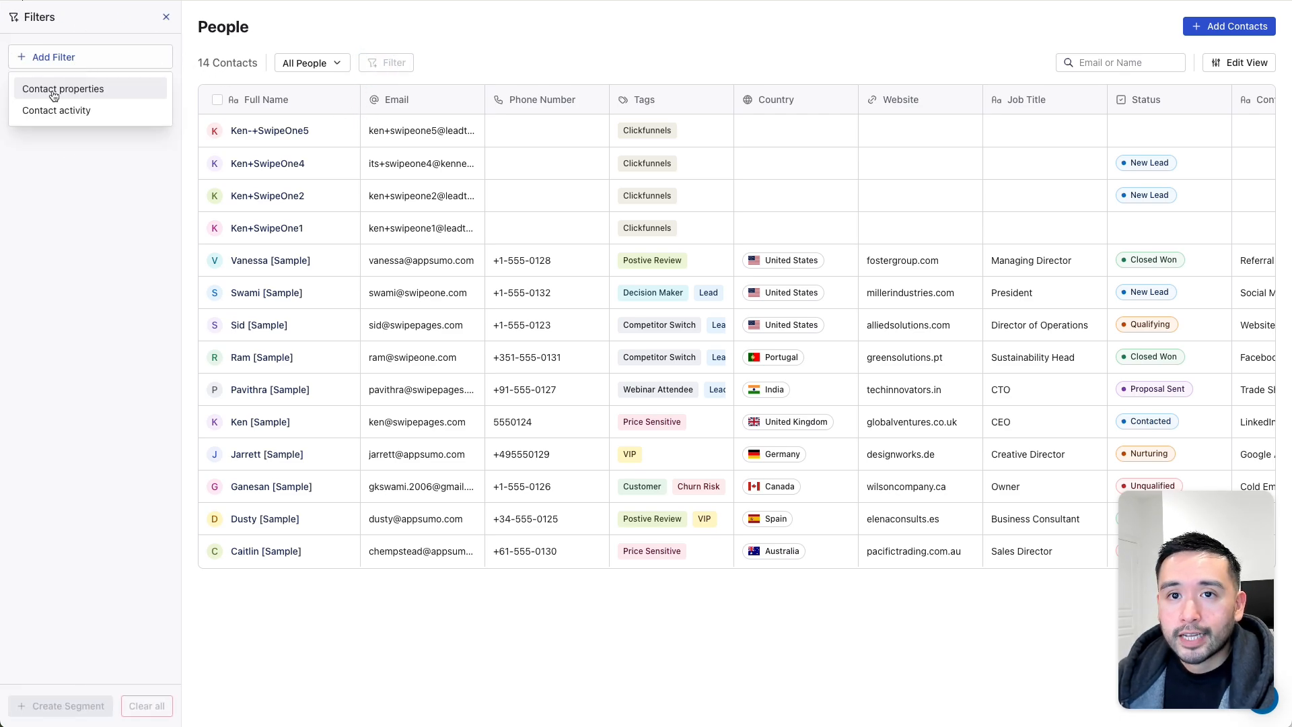
left_click(330, 43)
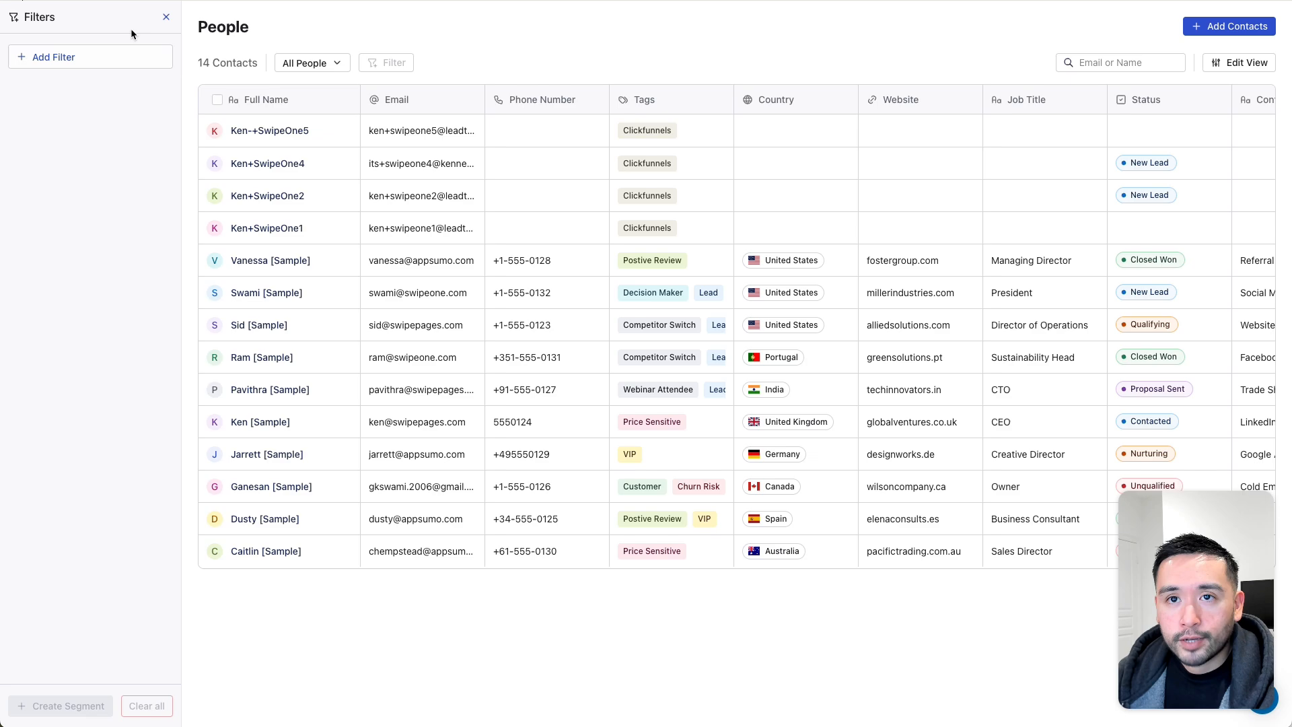
left_click(166, 17)
- Back on Campaigns, confirm Free Cecklist shows Sent 4/4
left_click(72, 157)
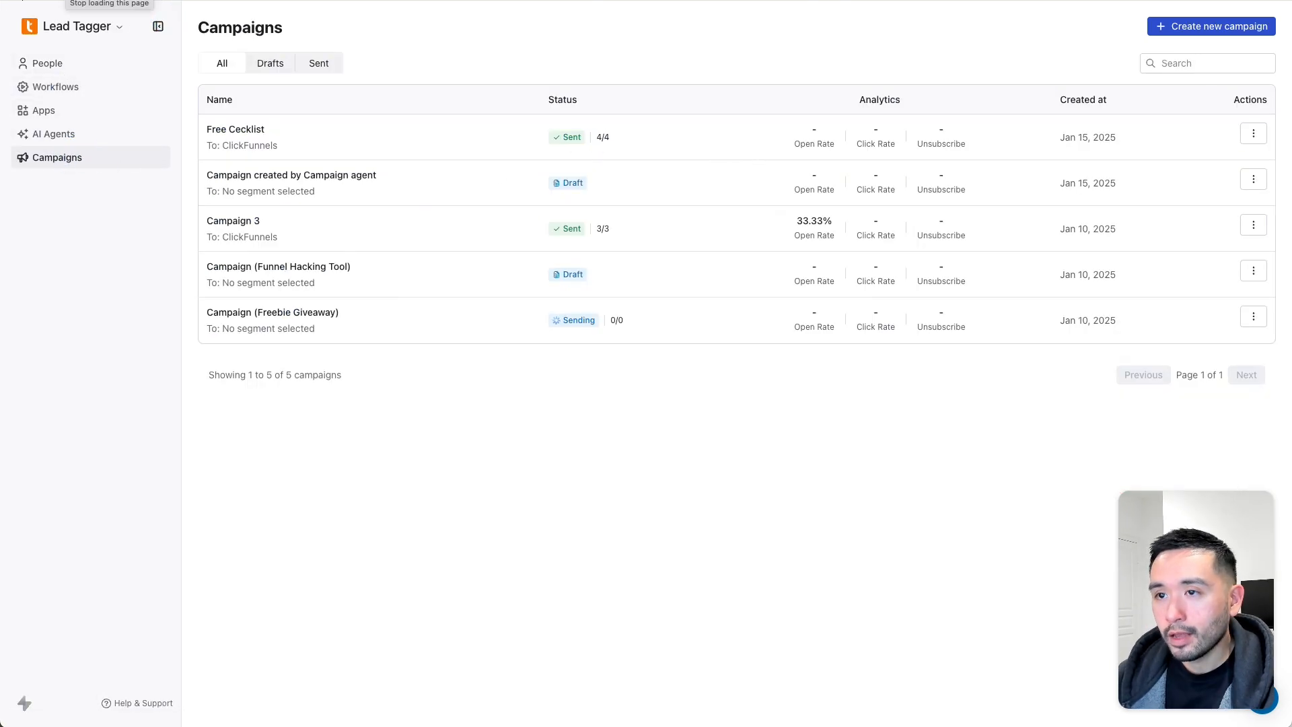
left_click_drag(554, 132, 596, 134)
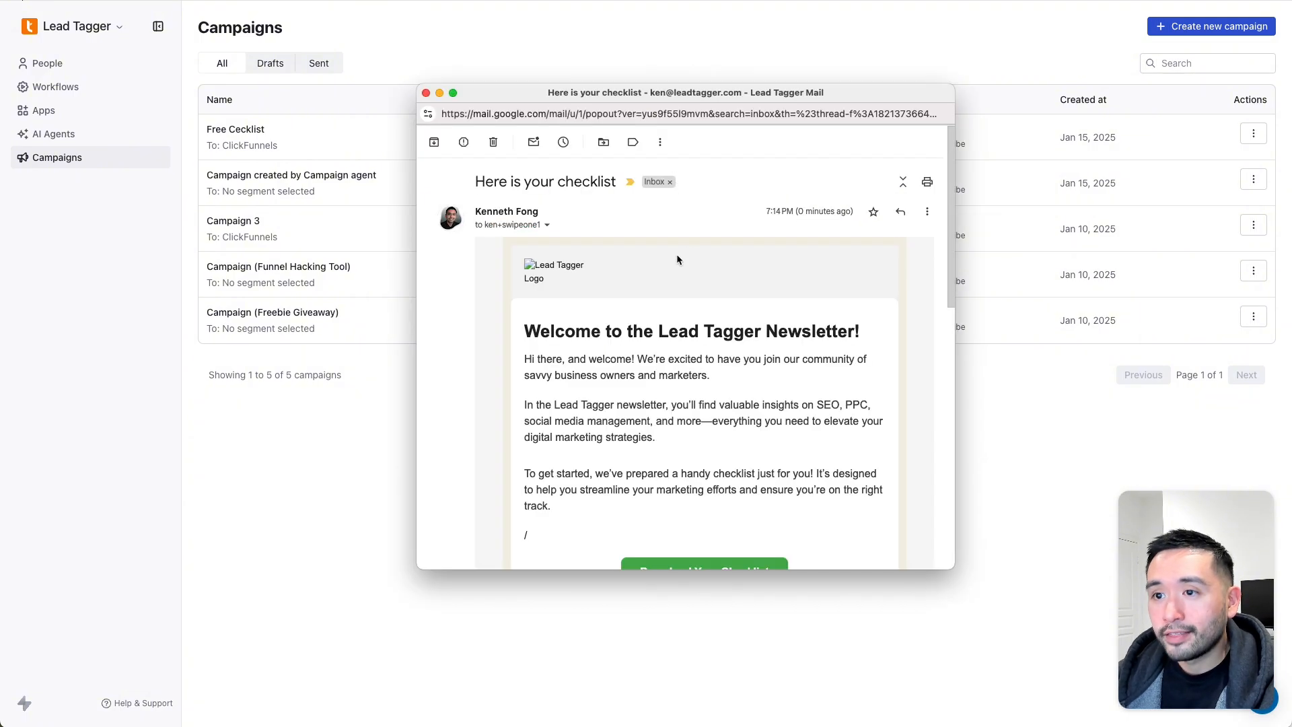
scroll(593, 273, "down", 2)
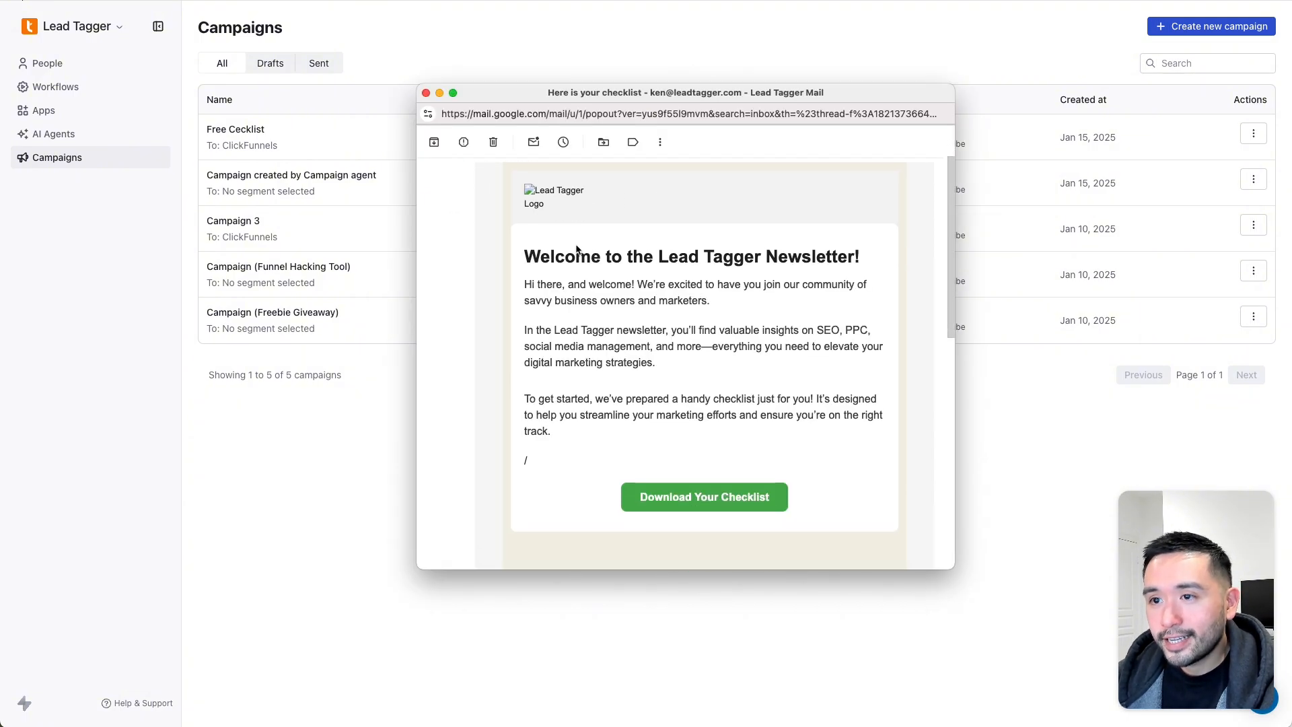
- Scroll through the Gmail email and follow Download Your Checklist to Lead Tagger's No Results Found page
left_click(531, 192)
left_click(557, 193)
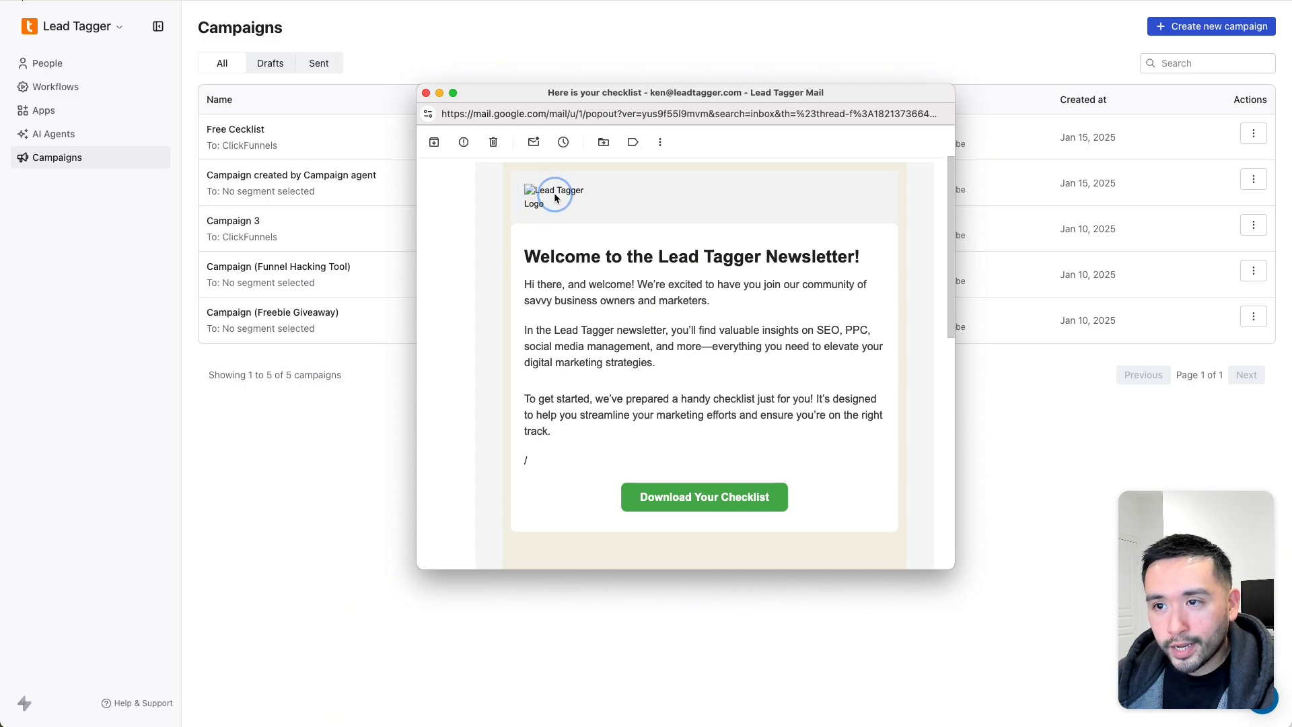
left_click_drag(521, 191, 536, 204)
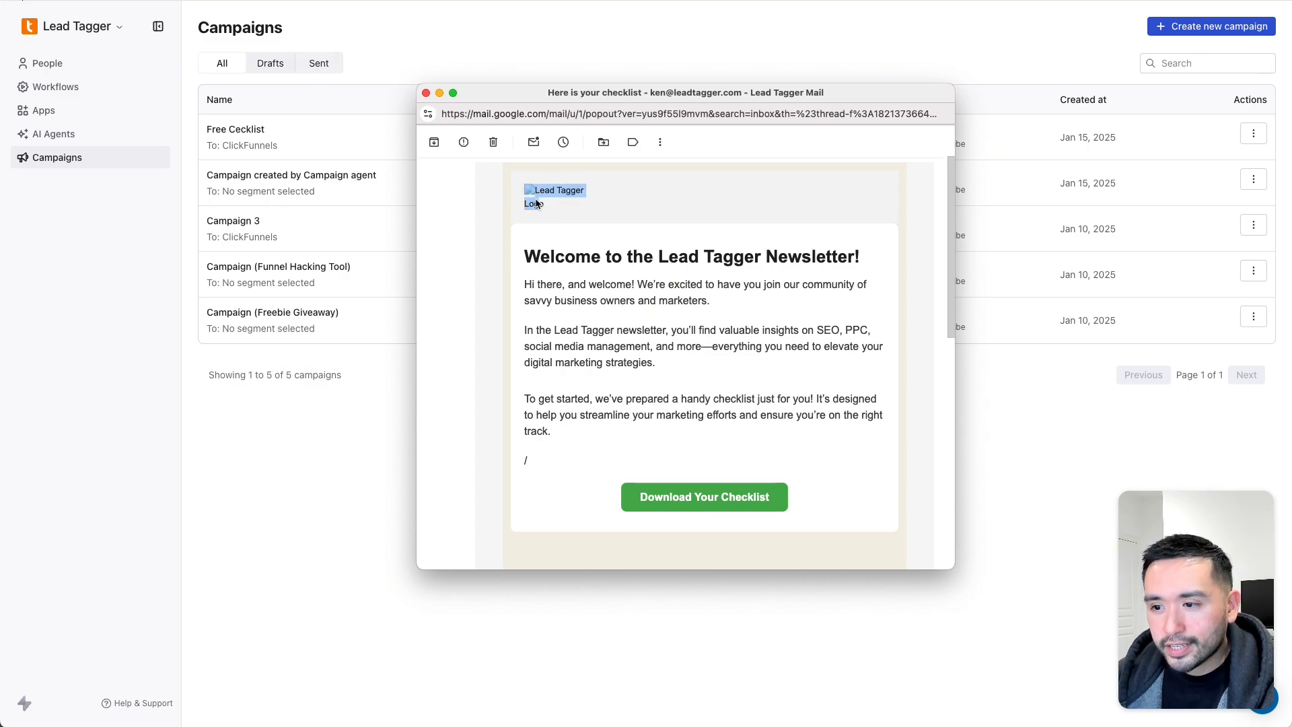
left_click_drag(540, 257, 609, 401)
scroll(710, 330, "up", 2)
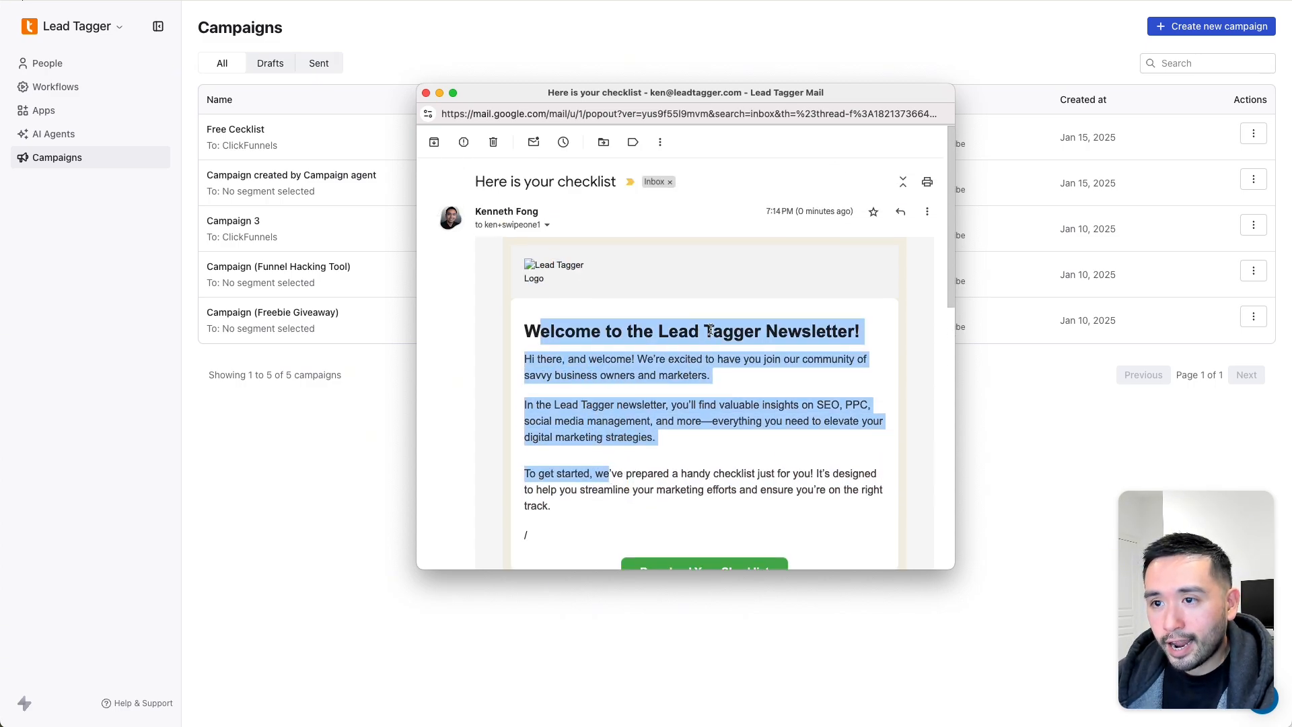
scroll(713, 329, "down", 5)
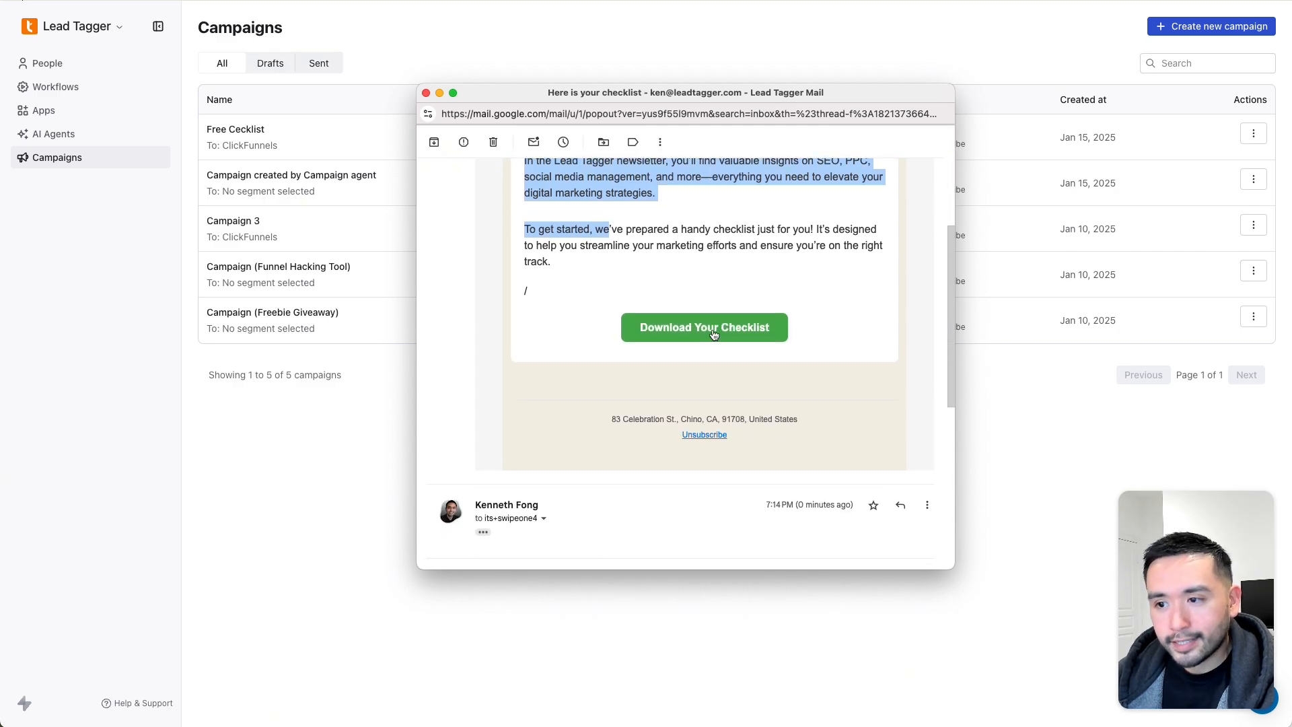
scroll(713, 329, "up", 3)
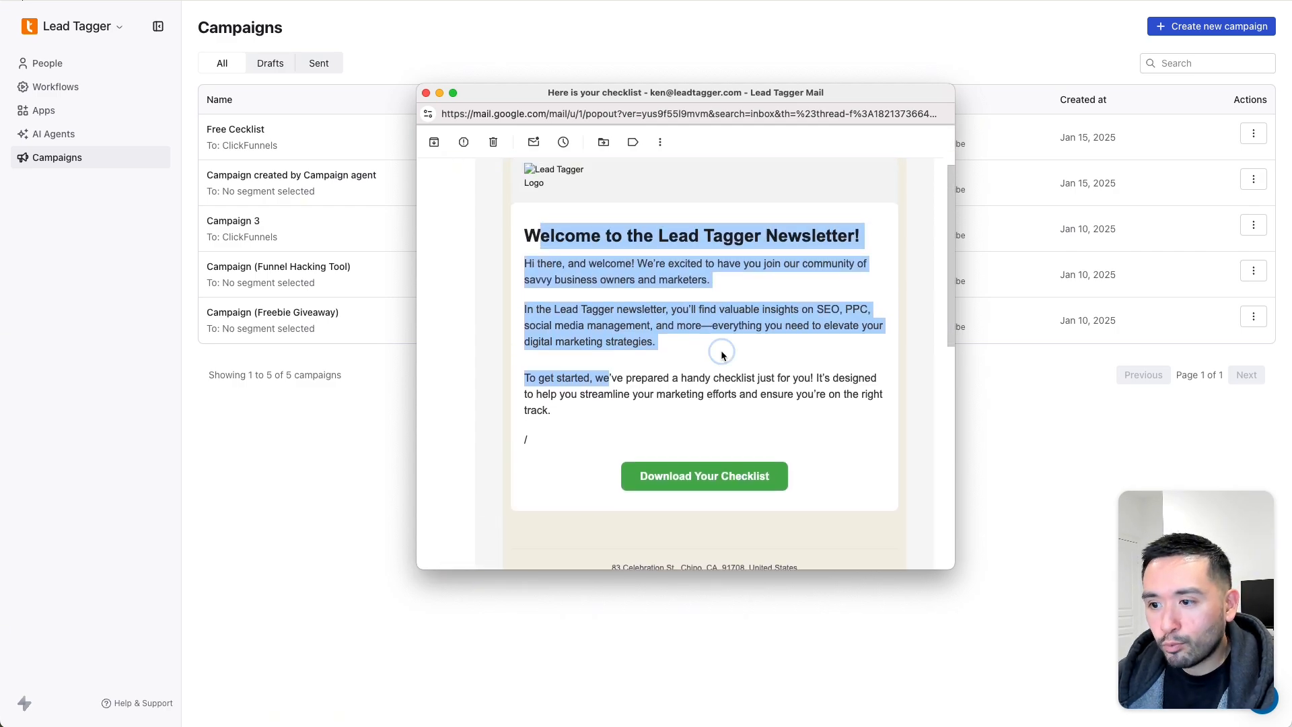
left_click(679, 356)
left_click(705, 484)
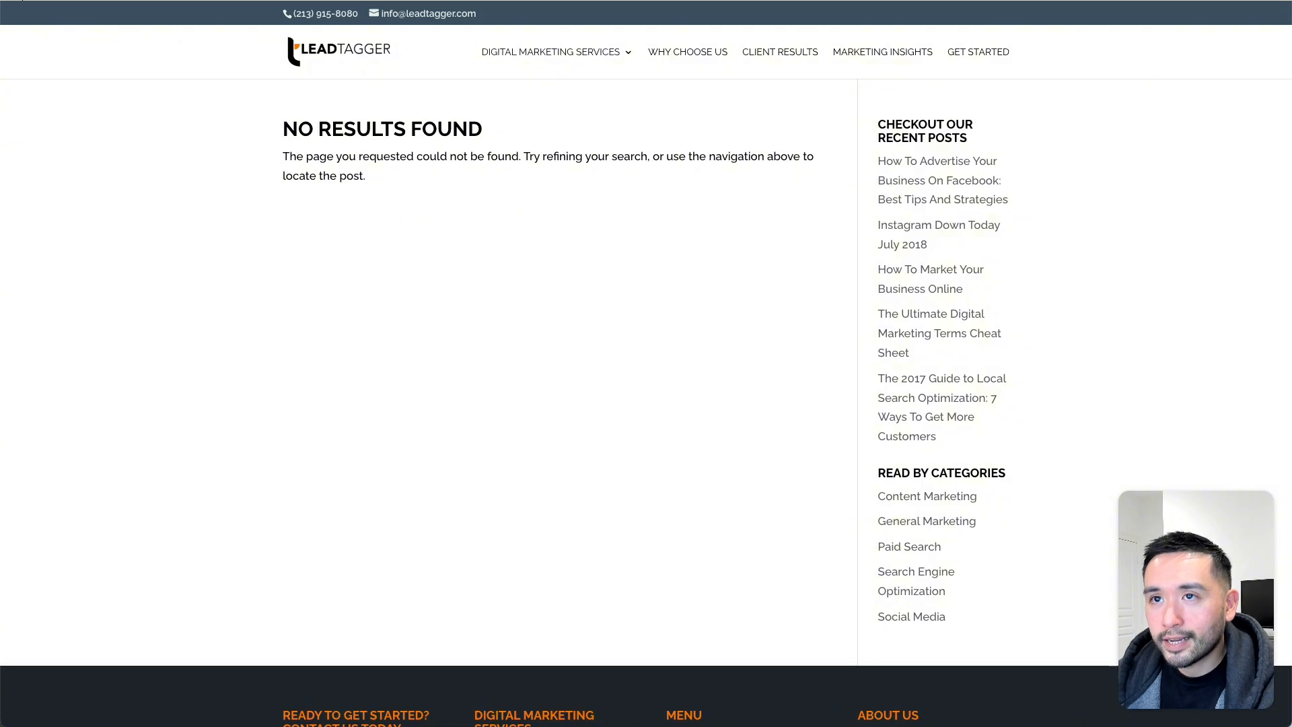
- Return to the SwipeOne Campaigns tab, where Free Cecklist shows Sent 4/4 and a 100% open rate
left_click(763, 0)
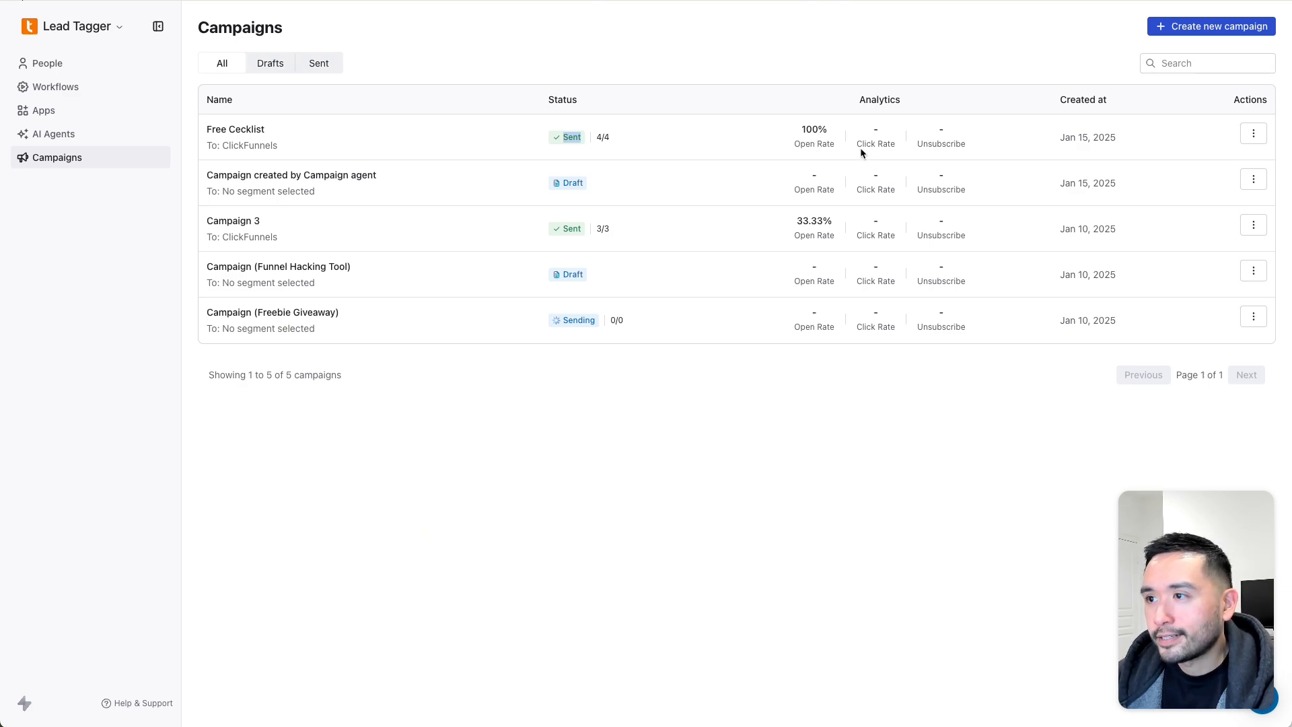
- Reload the Campaigns list to refresh Free Cecklist's empty click and unsubscribe stats
left_click_drag(864, 143, 916, 143)
left_click(873, 133)
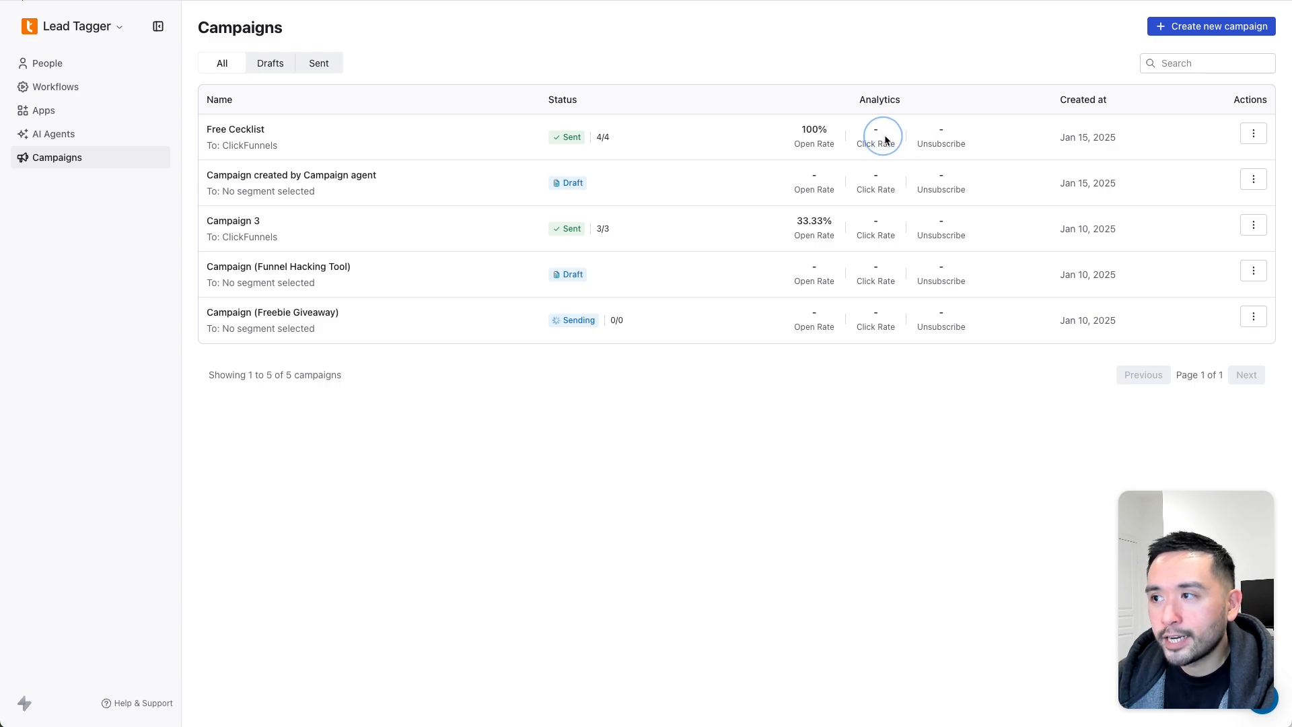
key("super+r")
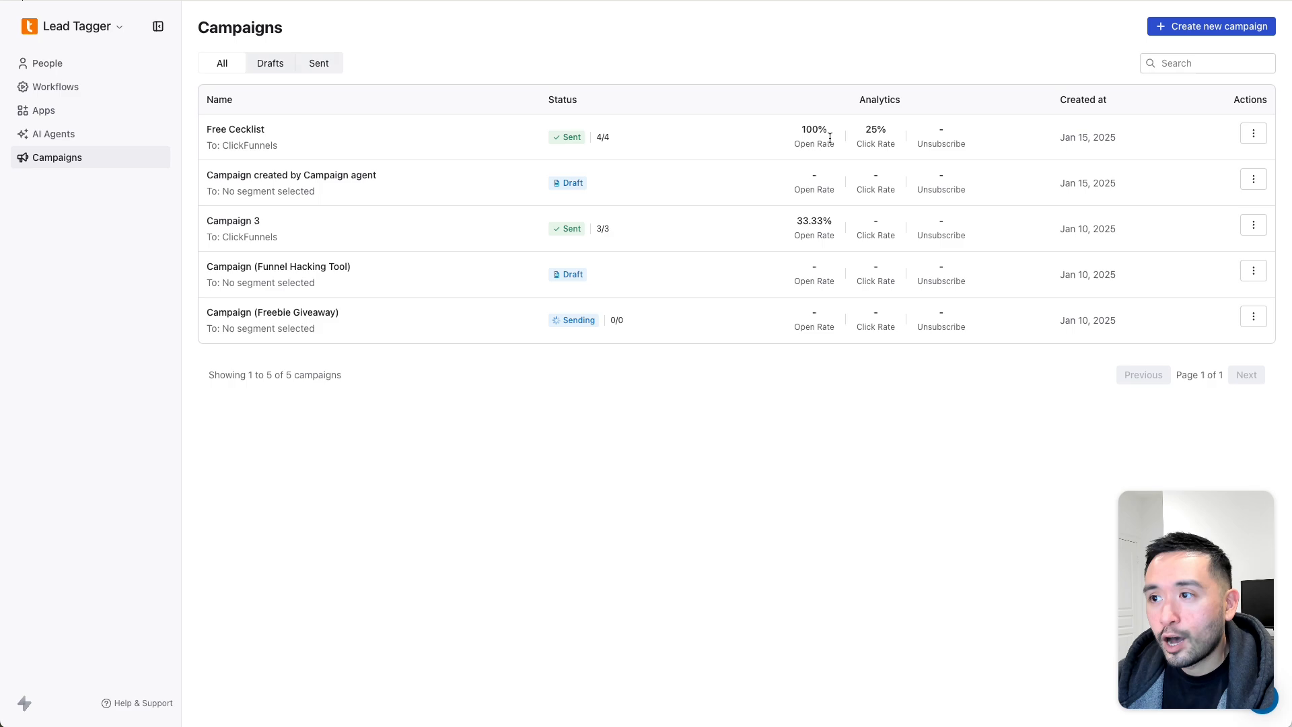
left_click(875, 138)
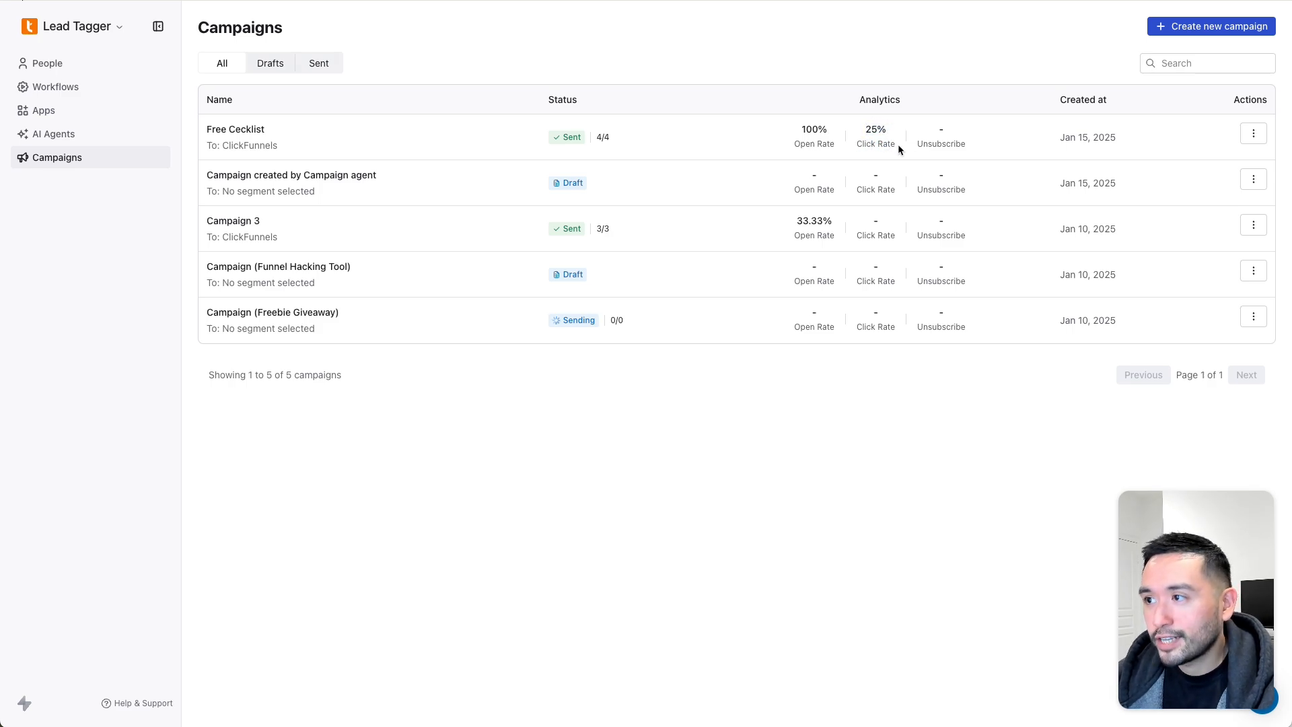
- Review Free Cecklist's analytics: open and click rates, delivered, failed, unsubscribed counts, and recipient records
left_click(1254, 133)
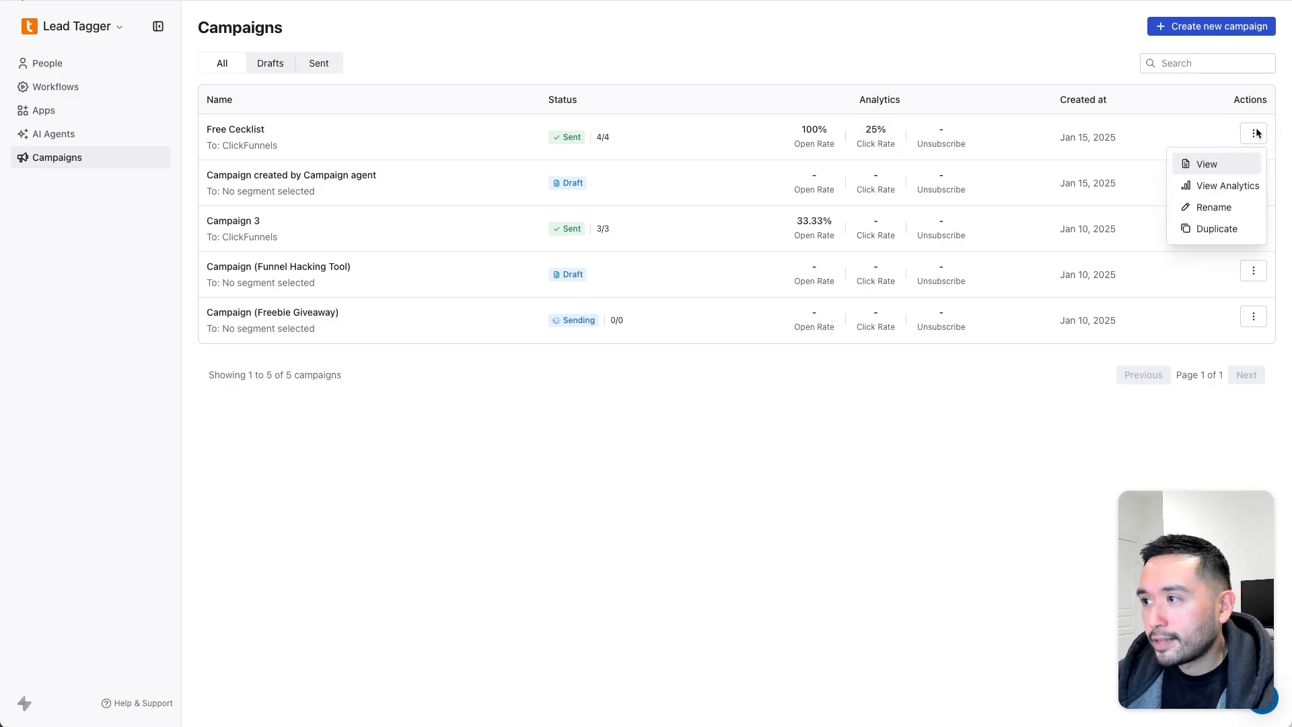
left_click(1223, 185)
left_click_drag(1220, 601, 146, 602)
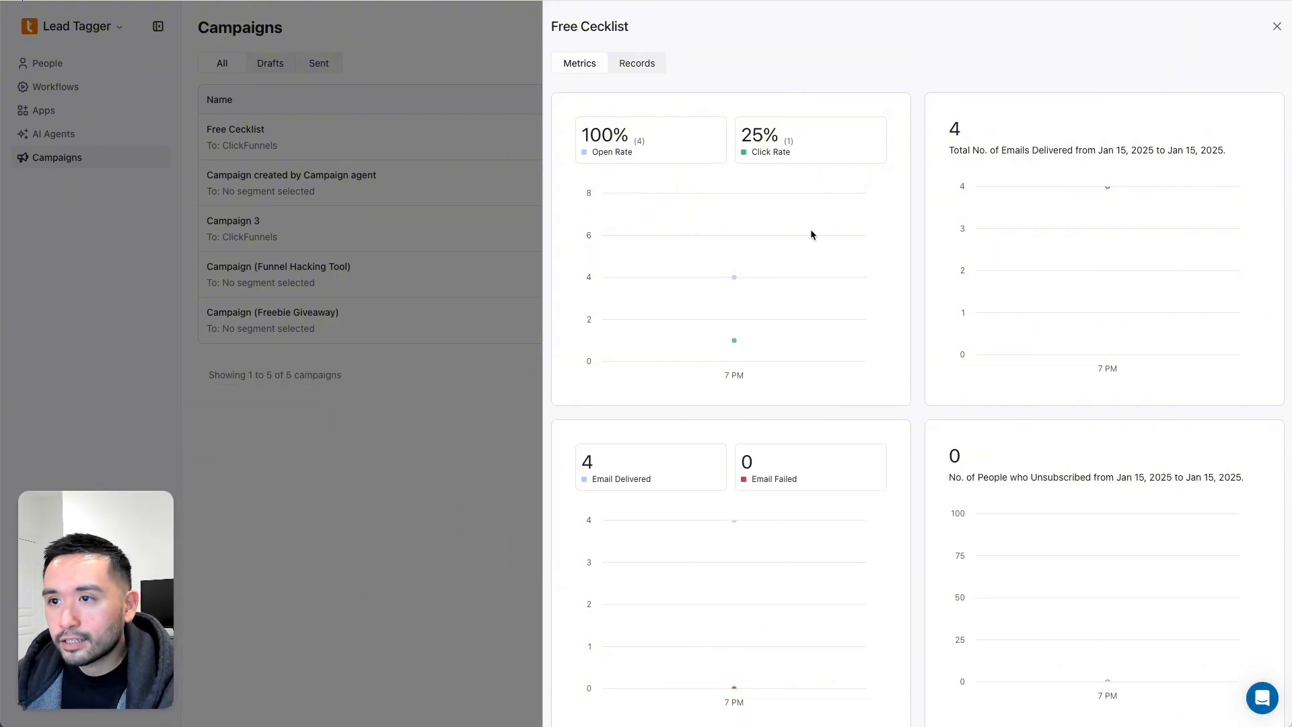
left_click(630, 152)
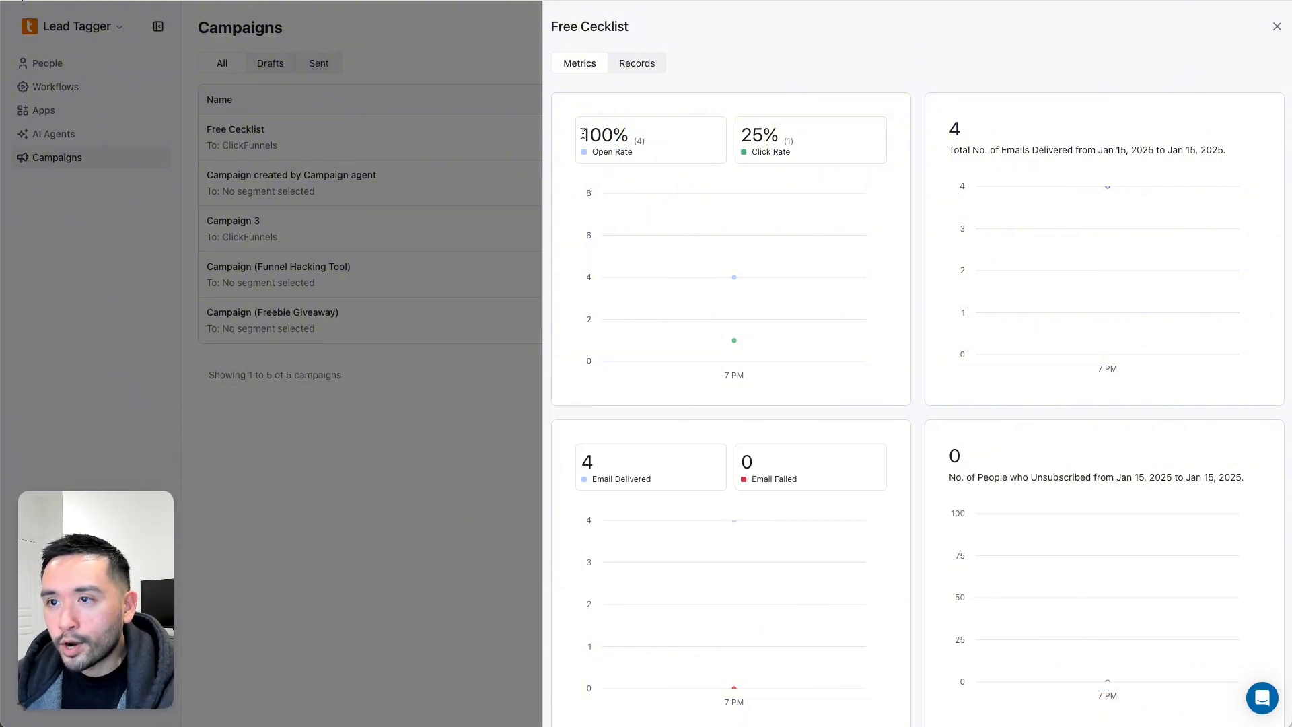
left_click_drag(584, 134, 811, 151)
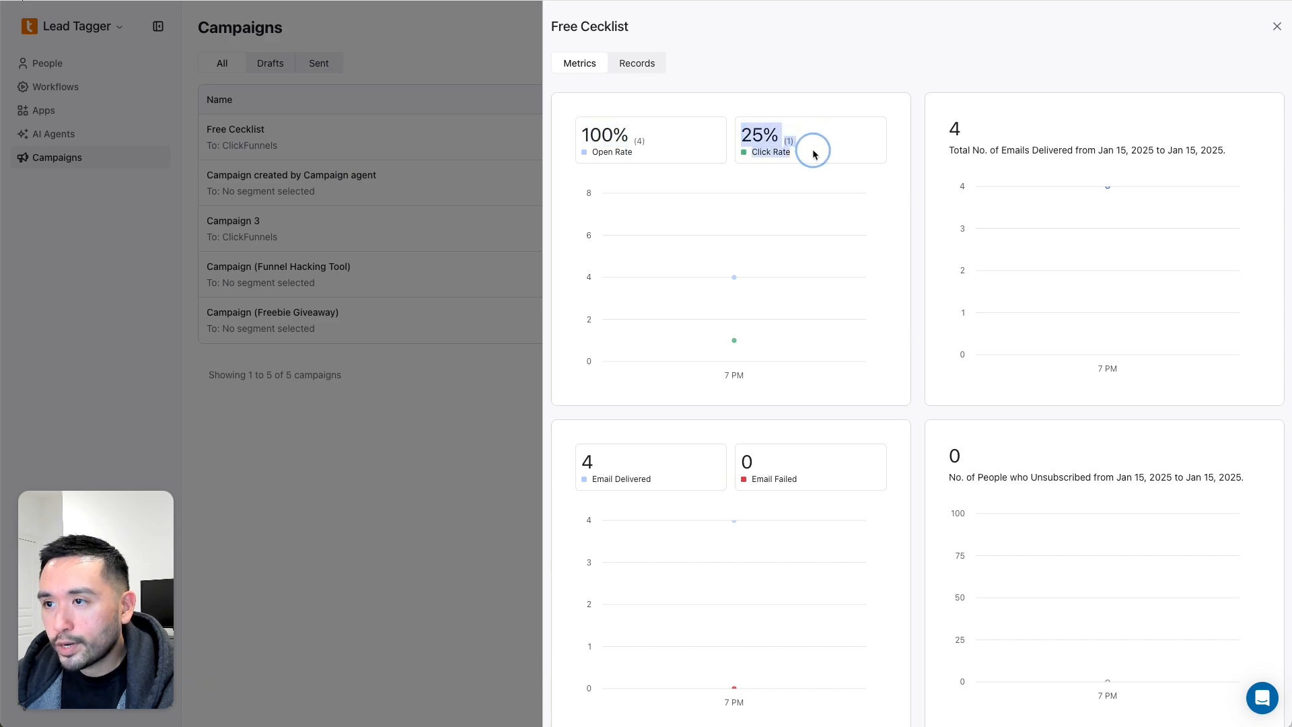
left_click_drag(597, 459, 696, 490)
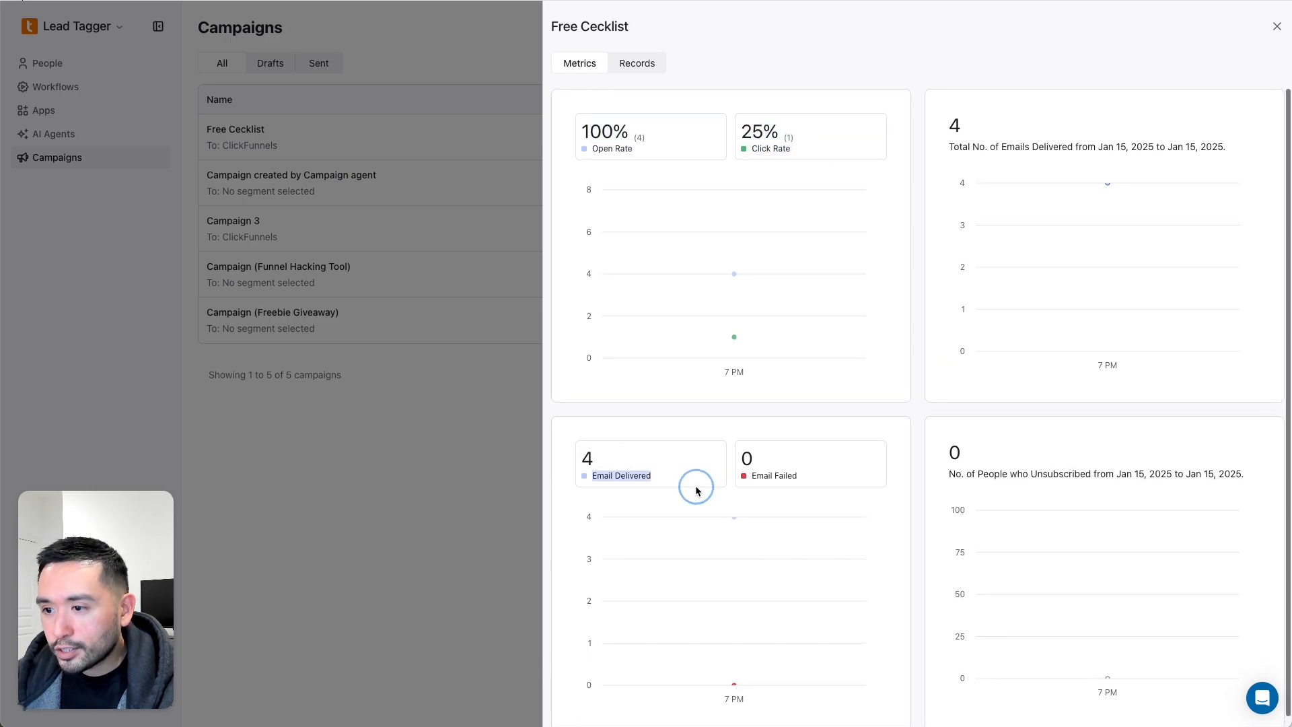
left_click_drag(740, 451, 821, 498)
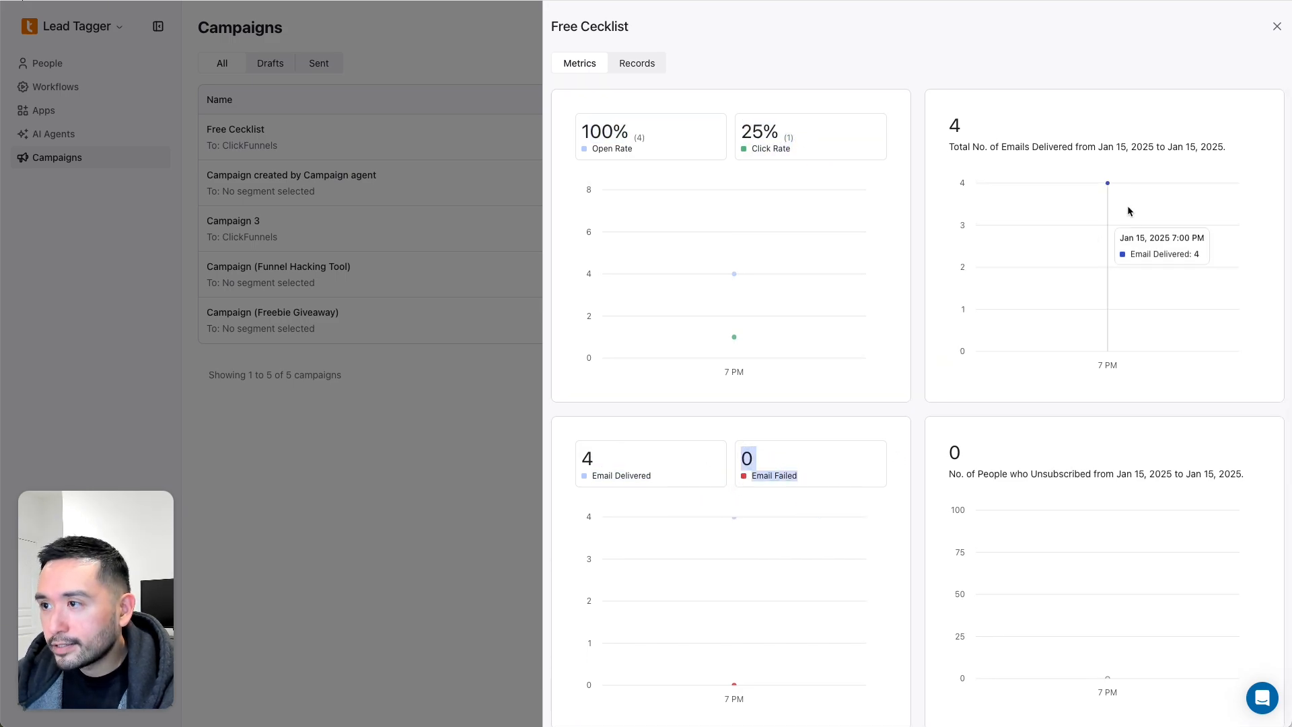
left_click_drag(971, 147, 1206, 144)
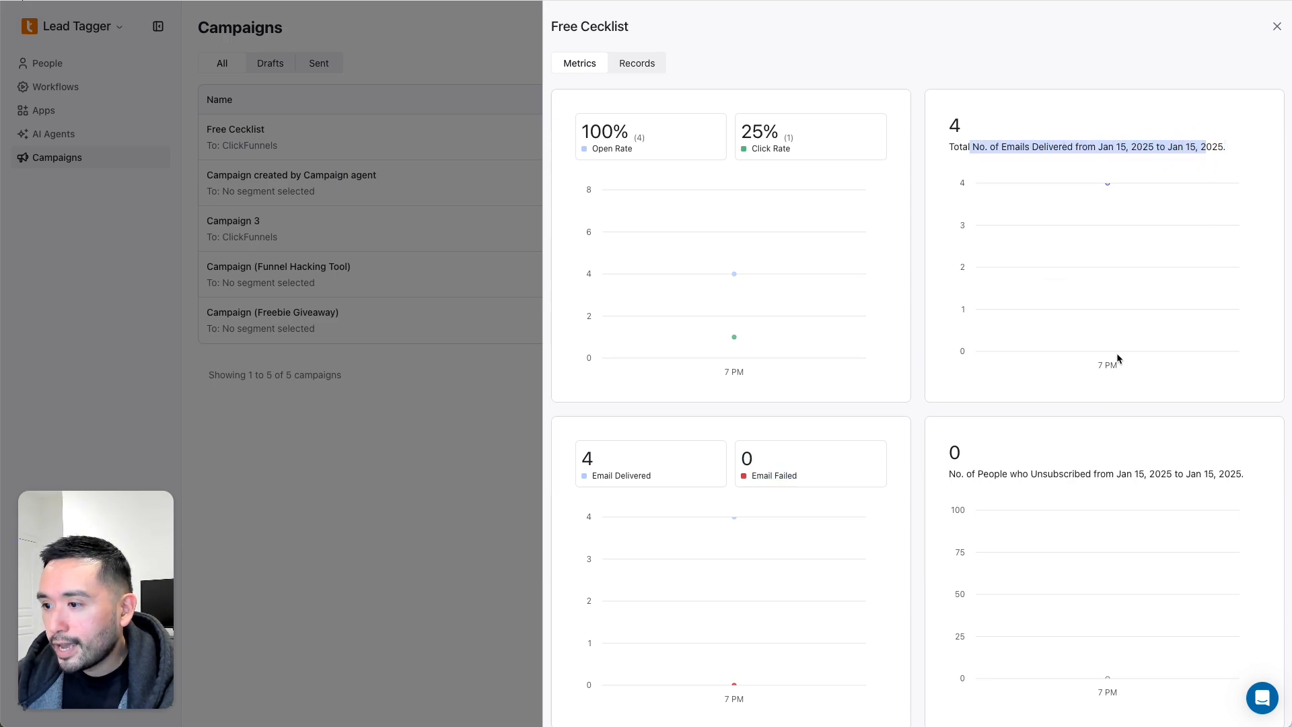
left_click_drag(954, 475, 1135, 475)
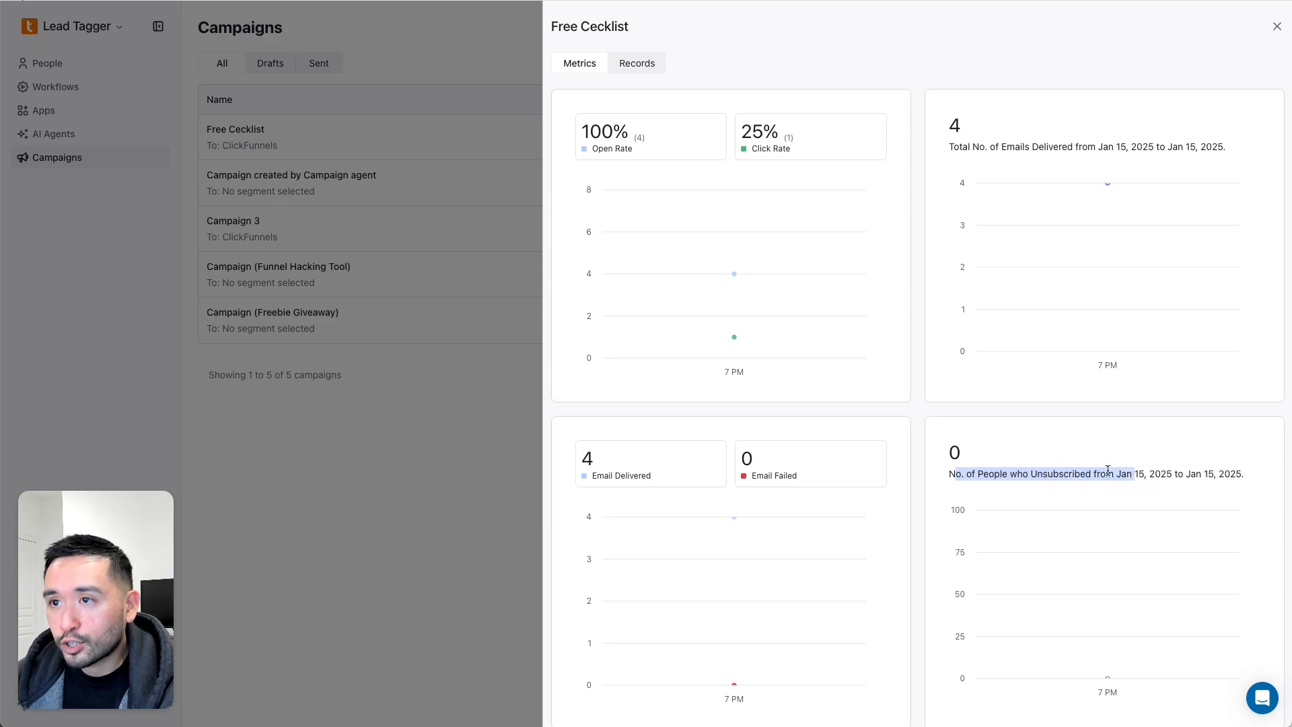
left_click(641, 67)
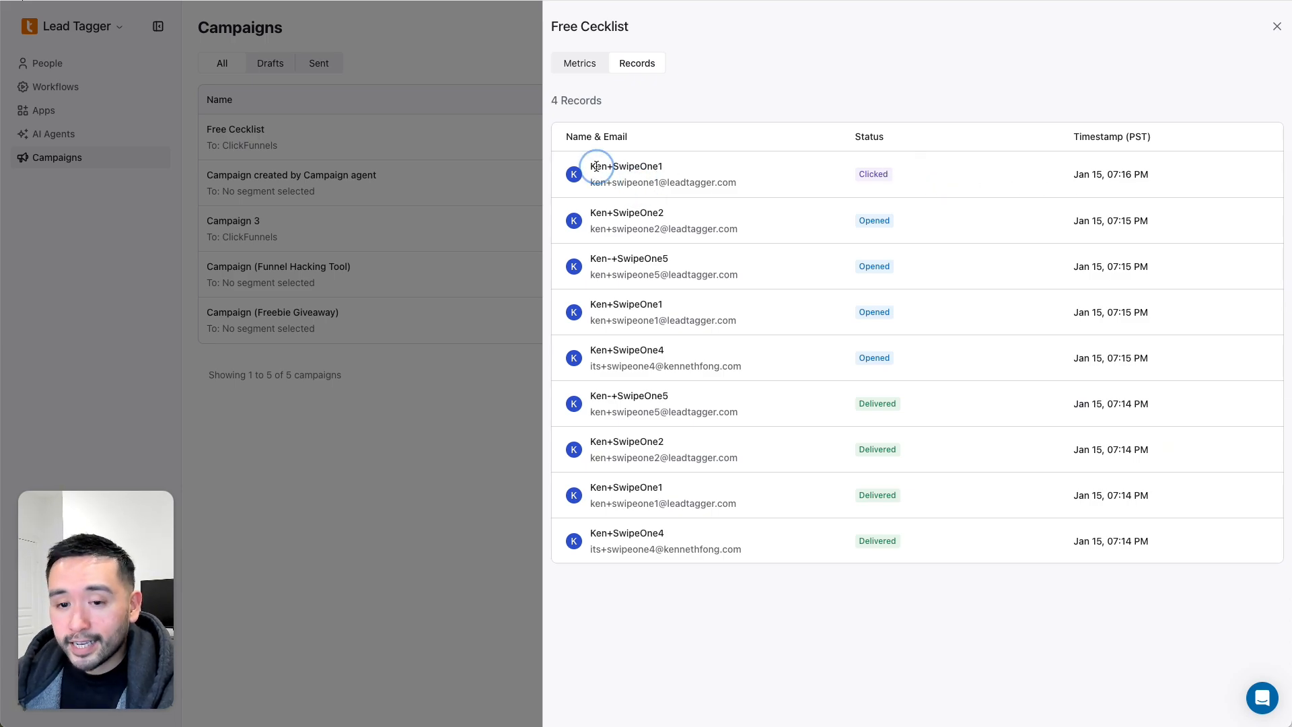
left_click(478, 63)
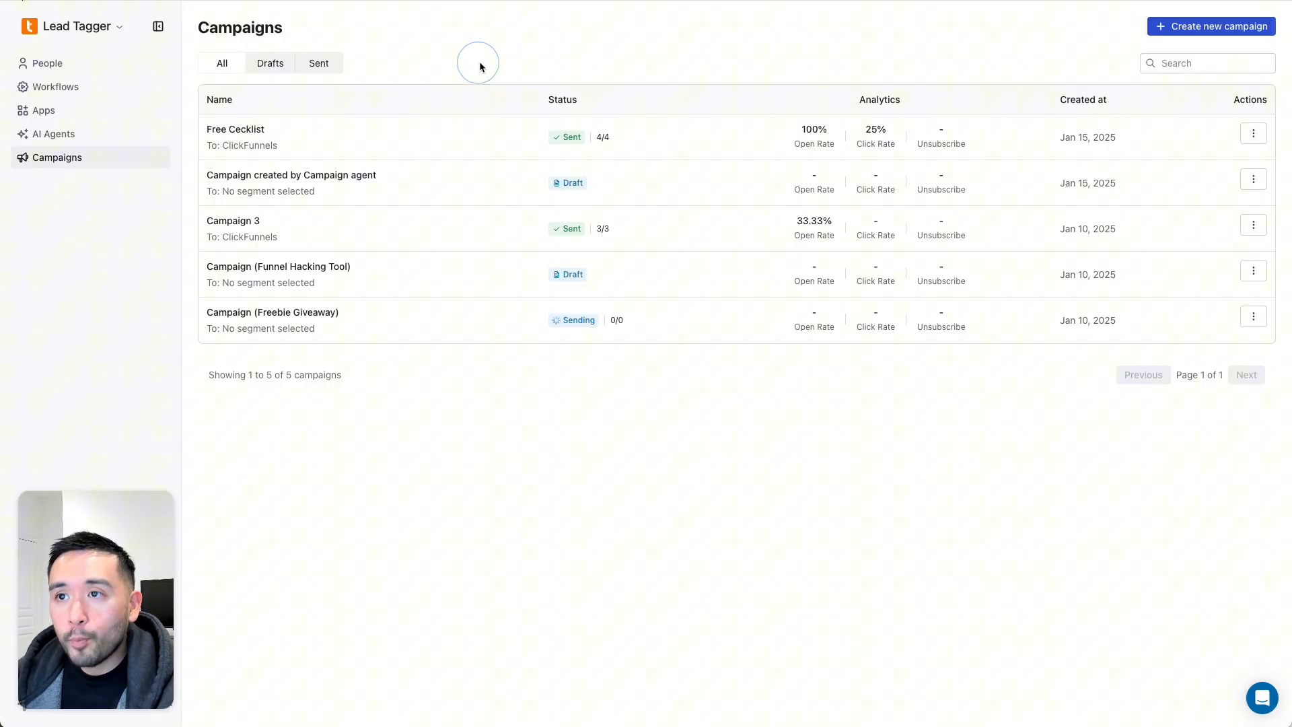
- Open the first test contact from People and review its activity count, entries and timestamps
left_click(86, 70)
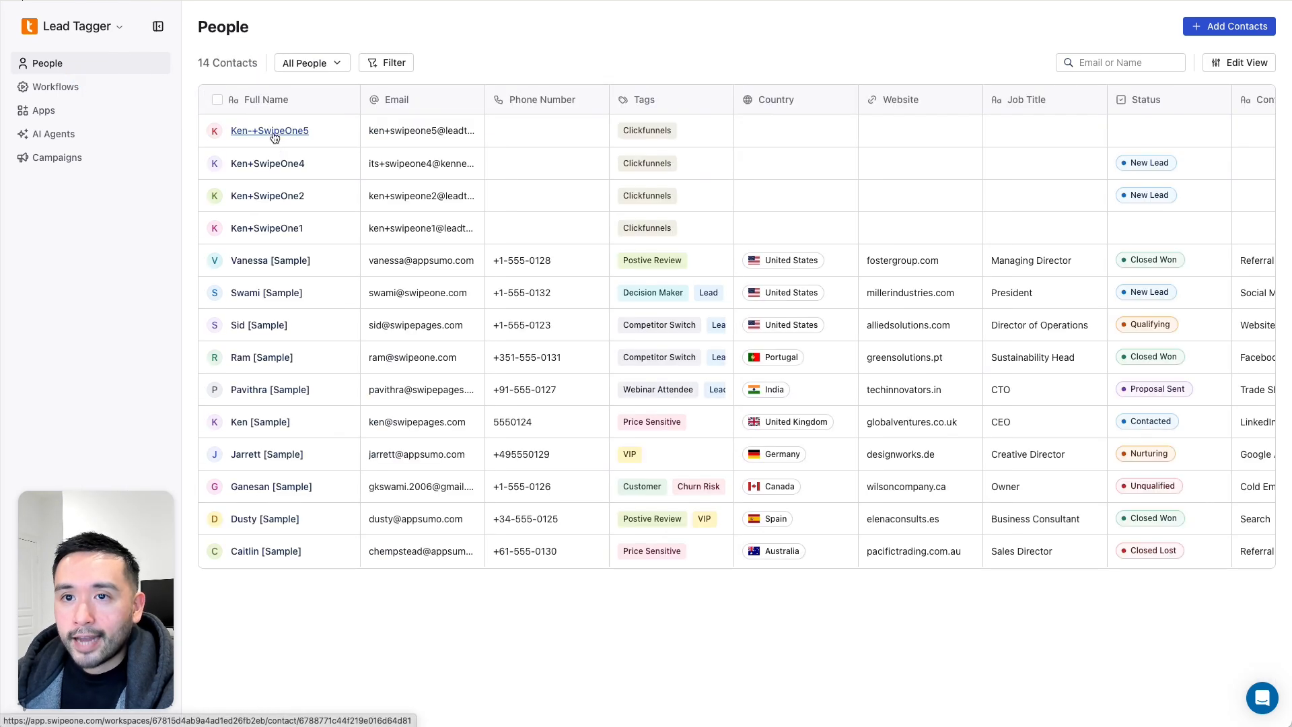
left_click(274, 132)
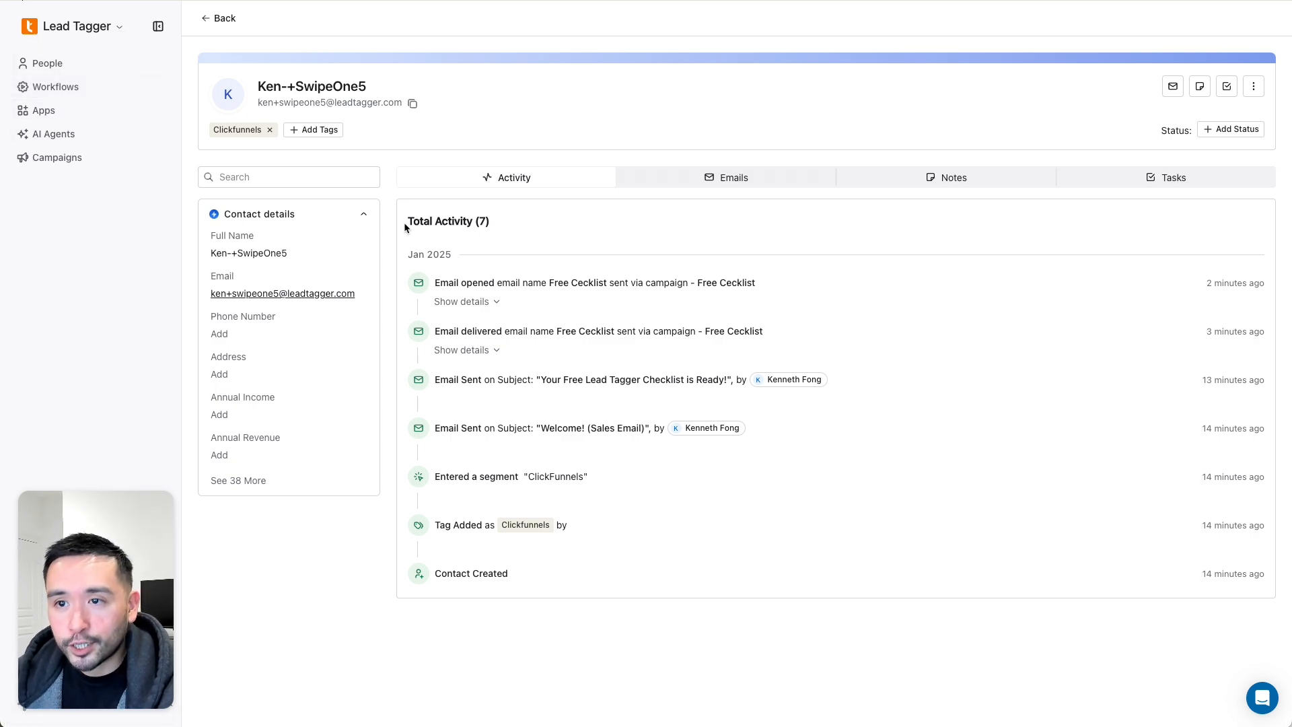
left_click_drag(408, 222, 490, 223)
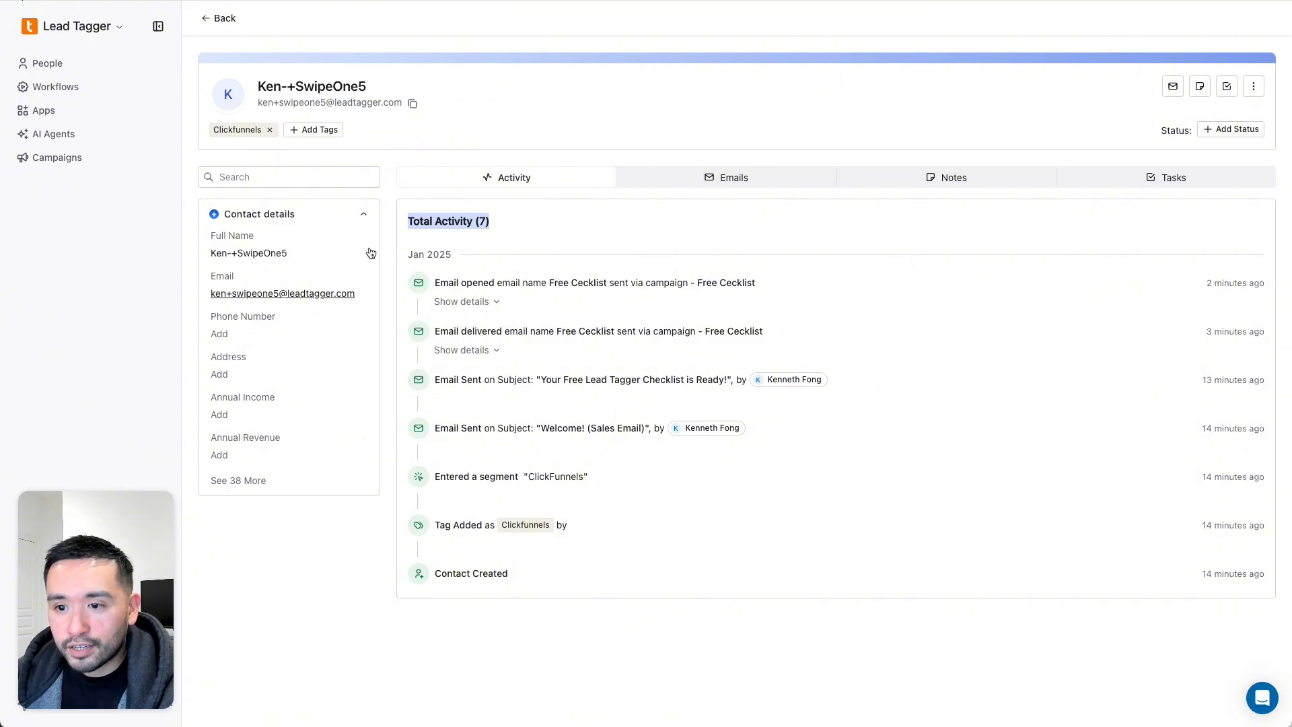
left_click_drag(511, 576, 428, 284)
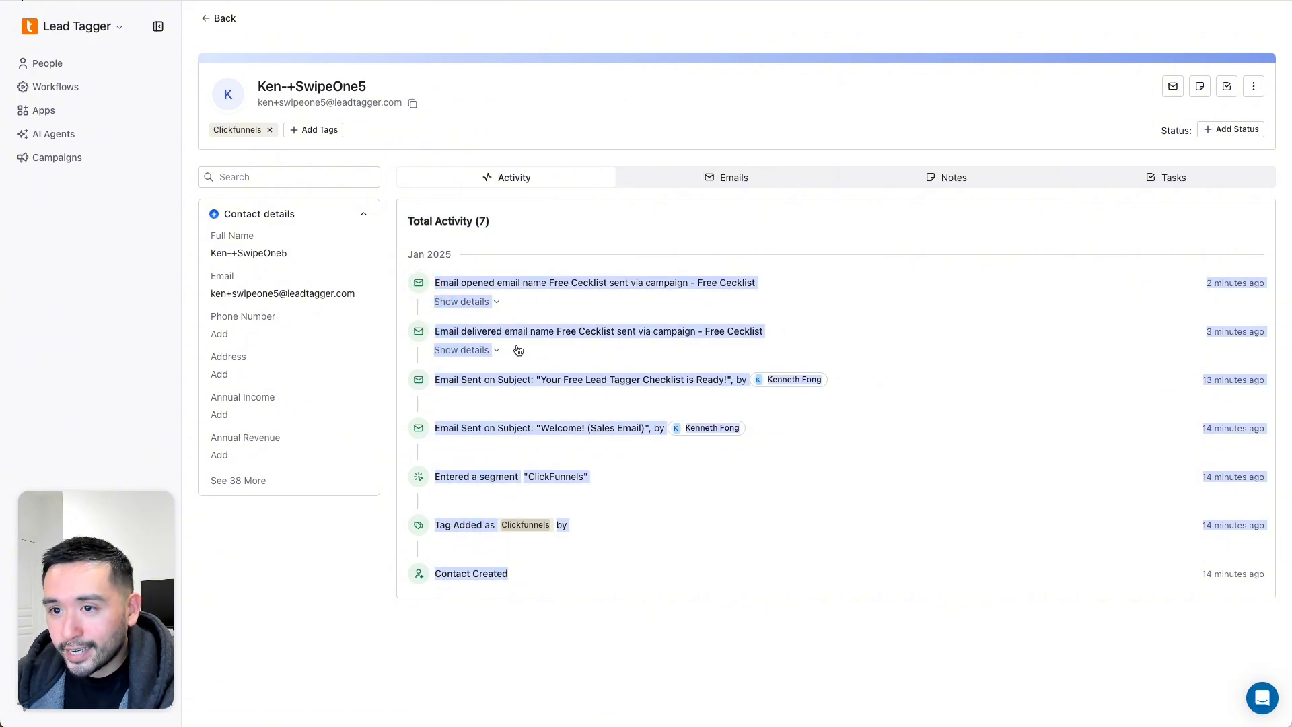
left_click(438, 332)
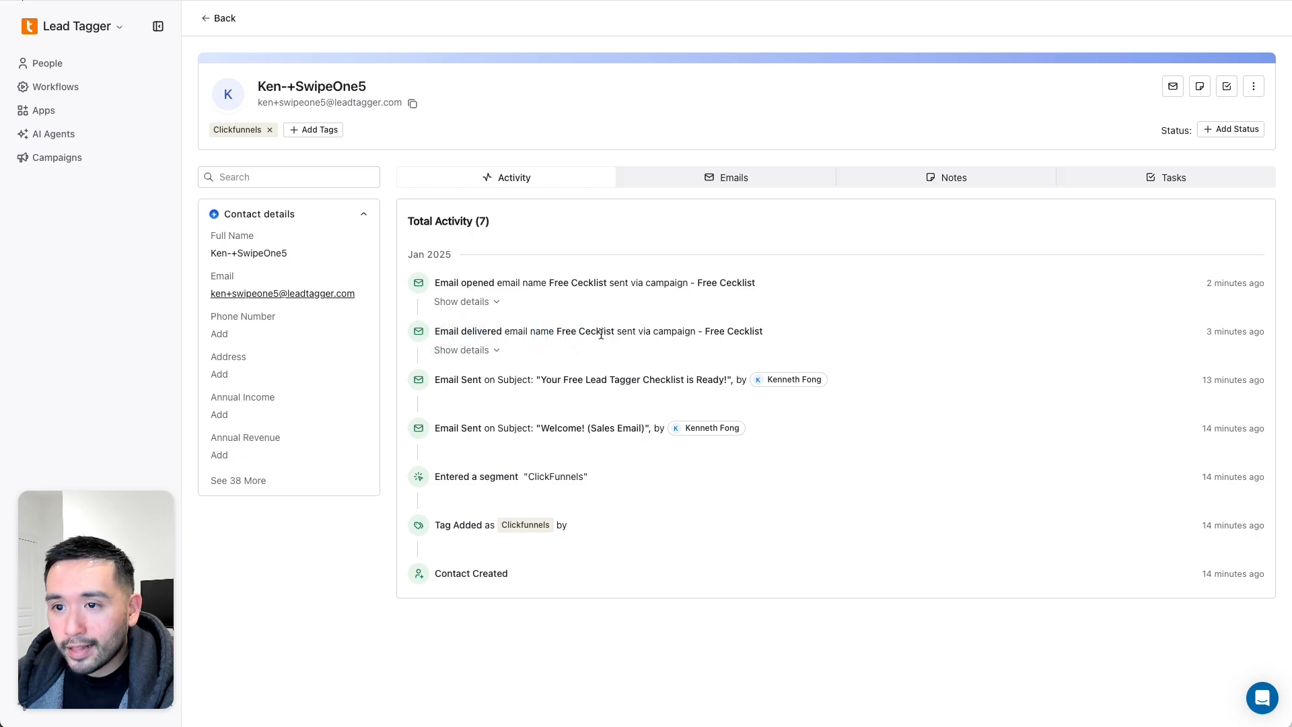
left_click_drag(449, 281, 694, 262)
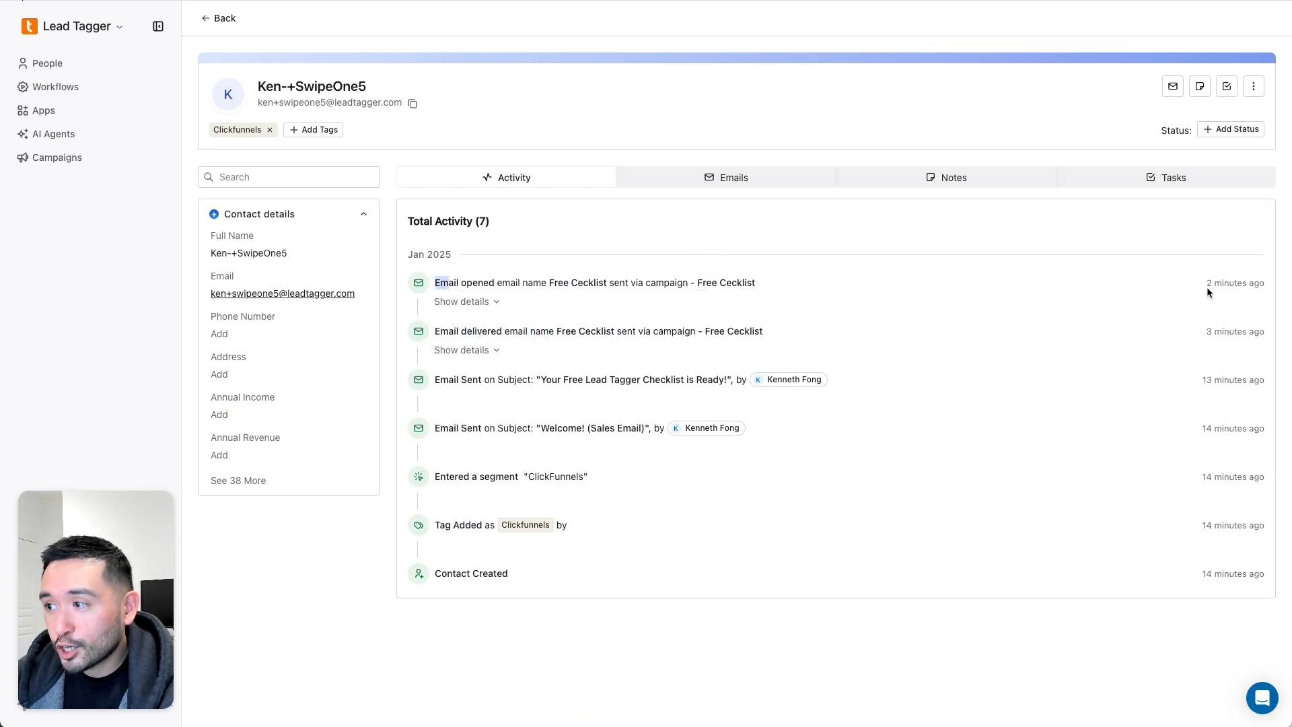
left_click_drag(1207, 284, 1246, 283)
left_click_drag(1207, 331, 1257, 332)
left_click_drag(1215, 381, 1231, 382)
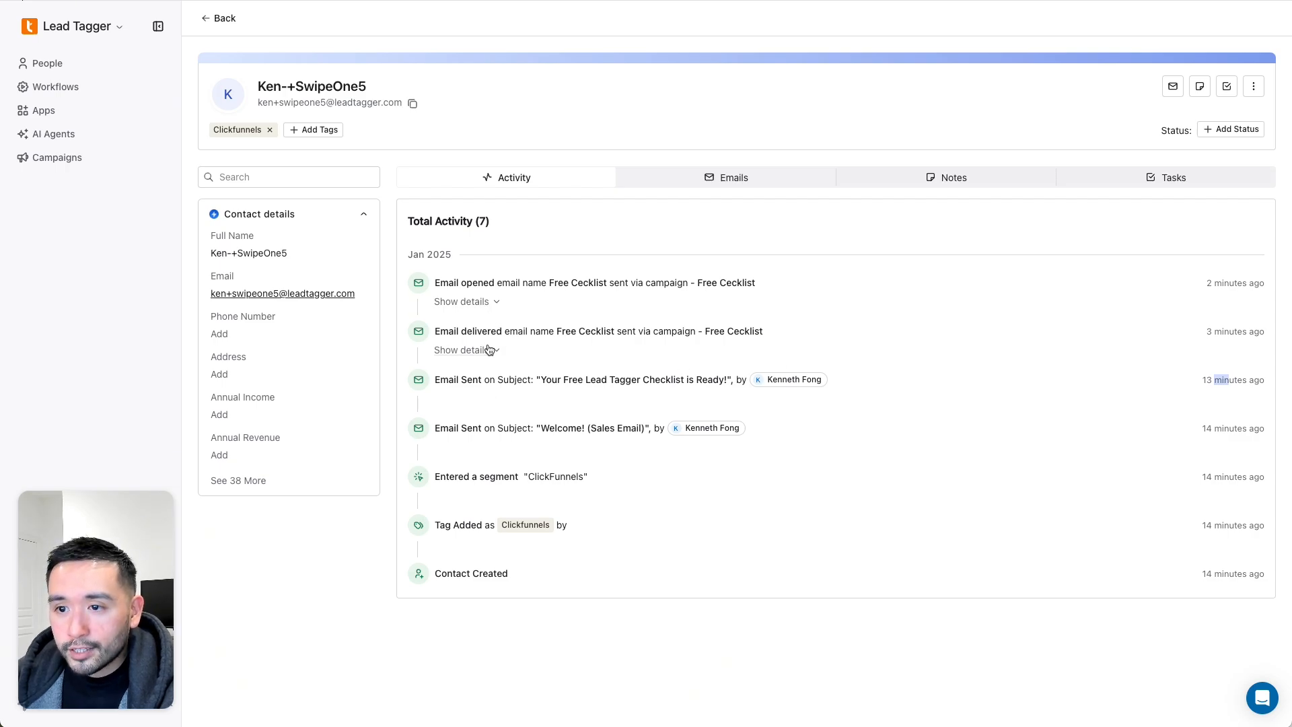
- Expand the Email opened and Email delivered events to see the Free Cecklist email's subject and sender
left_click(489, 302)
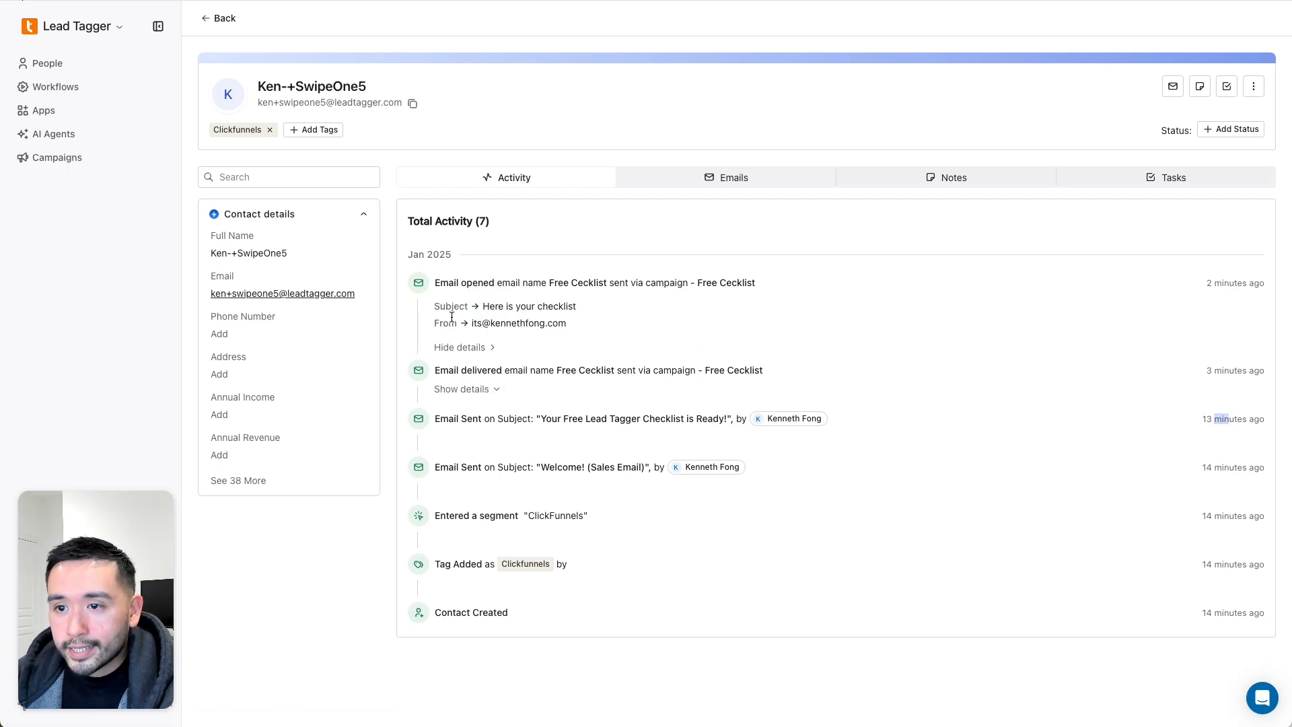
left_click_drag(436, 306, 463, 327)
left_click(490, 390)
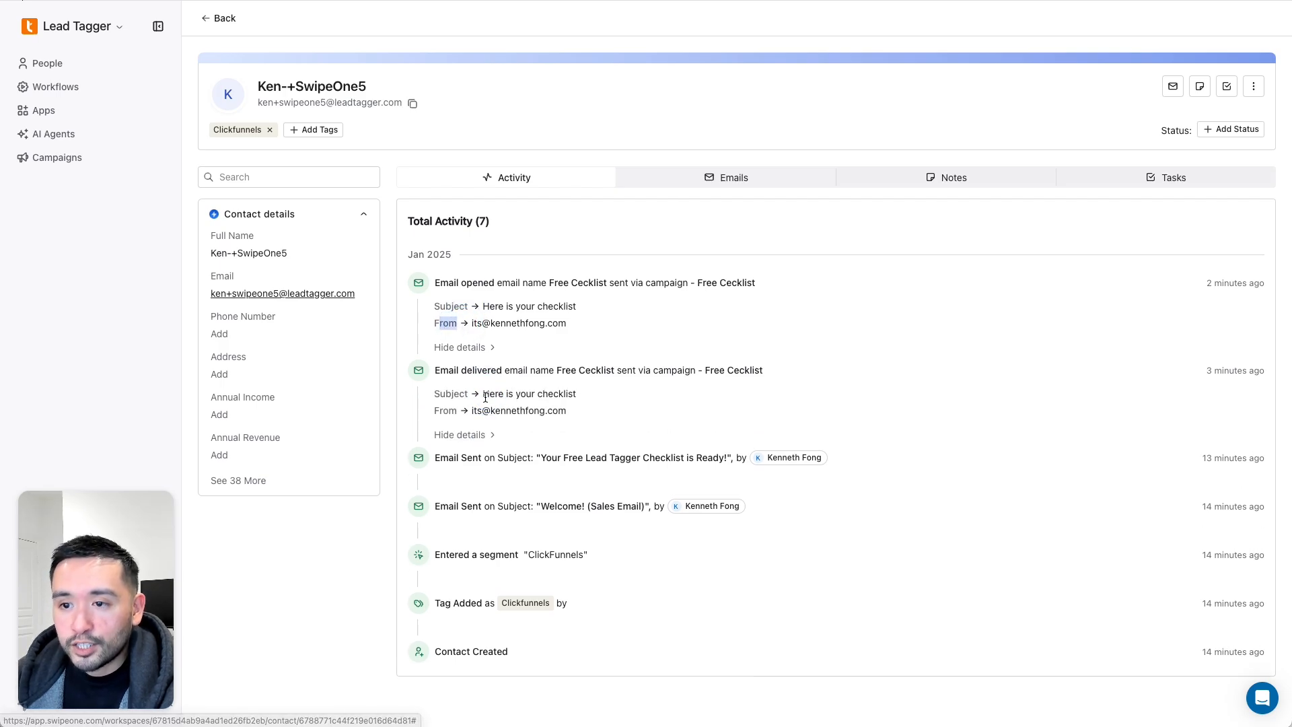
left_click_drag(436, 370, 528, 370)
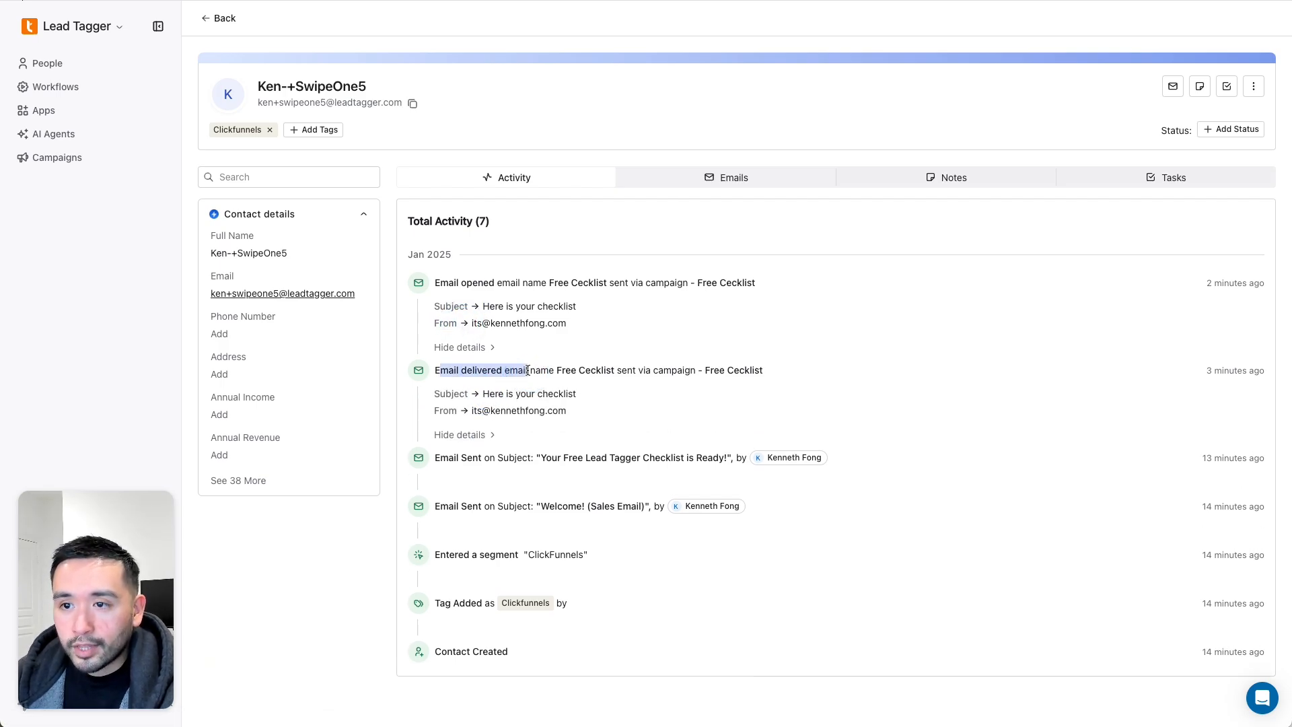
left_click_drag(471, 285, 555, 301)
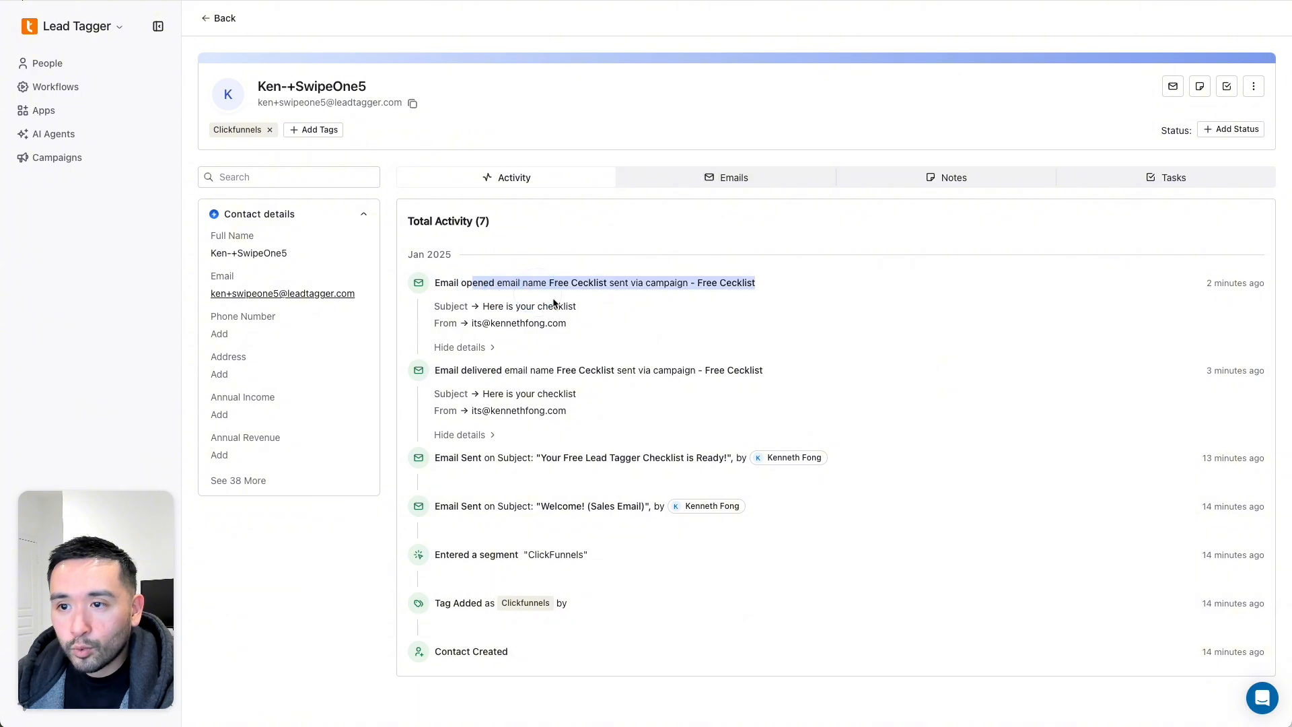
left_click(634, 325)
- Unsubscribe via the 'Here is your checklist' email footer in Gmail and check the success confirmation
key("super+grave")
scroll(770, 373, "down", 3)
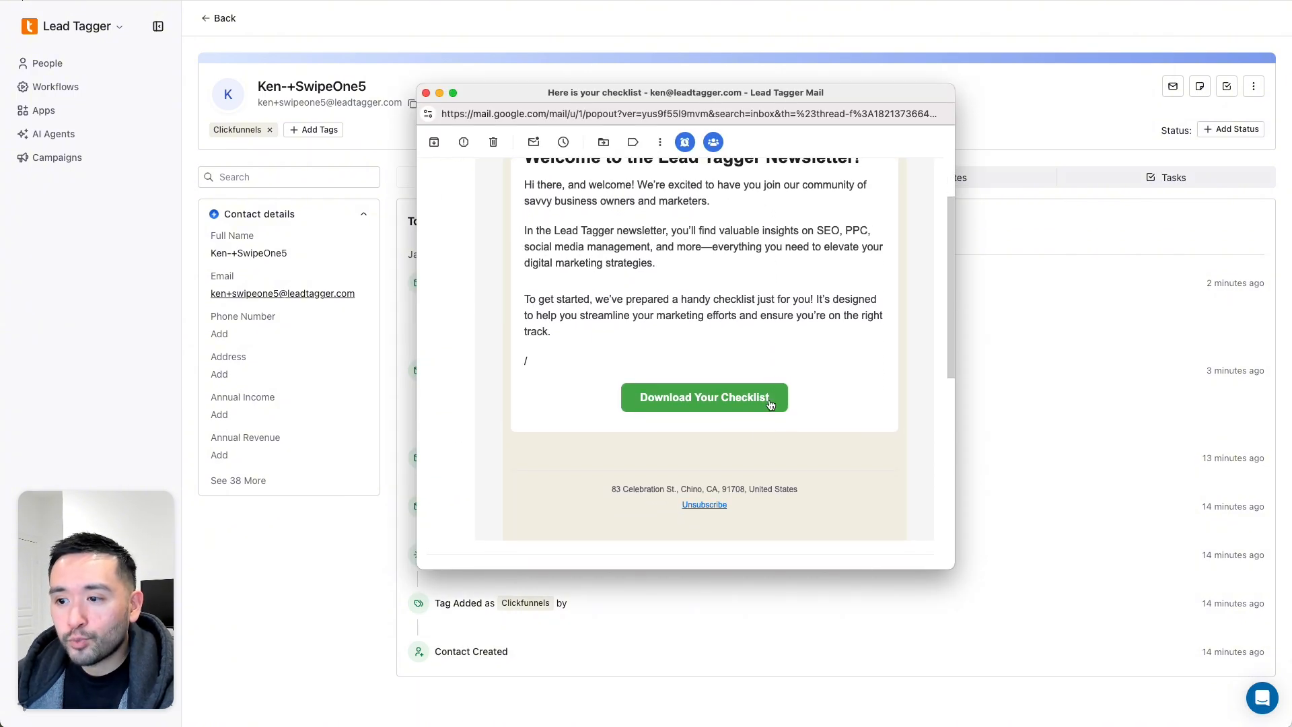
left_click(703, 505)
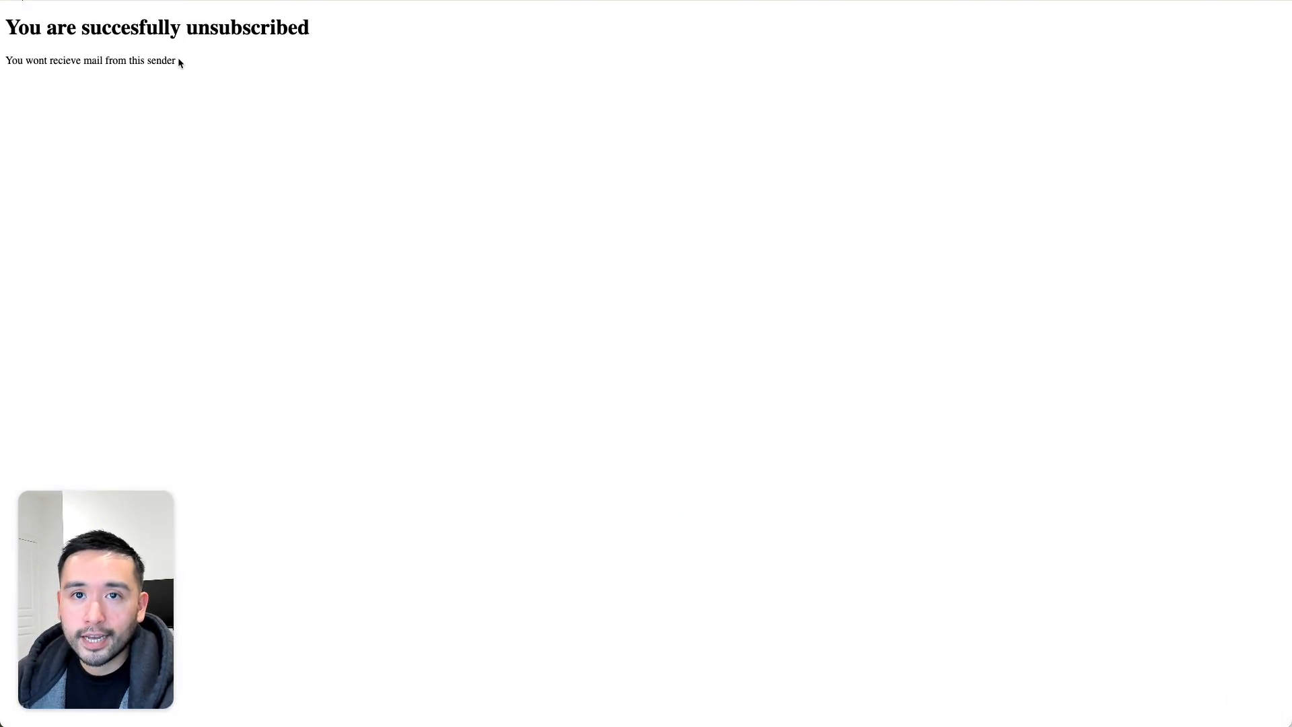
left_click_drag(46, 29, 206, 64)
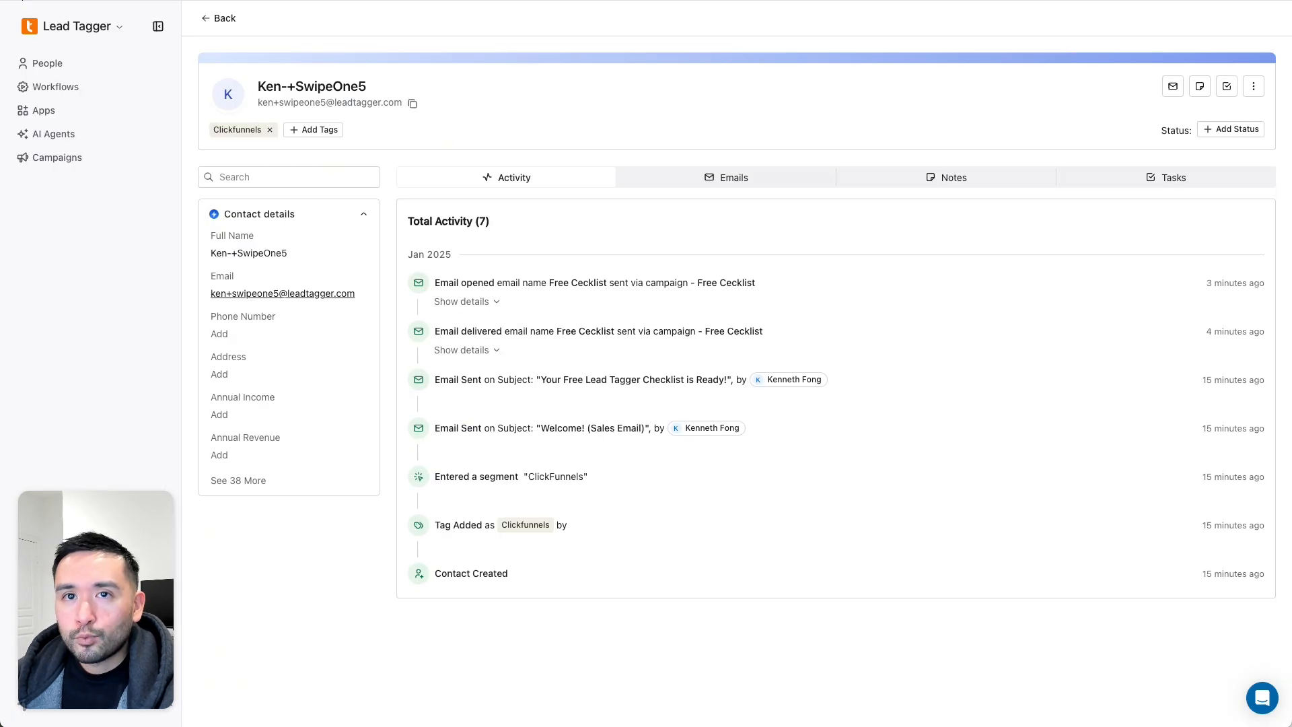
- Reload the People table and widen the Email Marketing Consent column to confirm the contact is Unsubscribed
key("super+r")
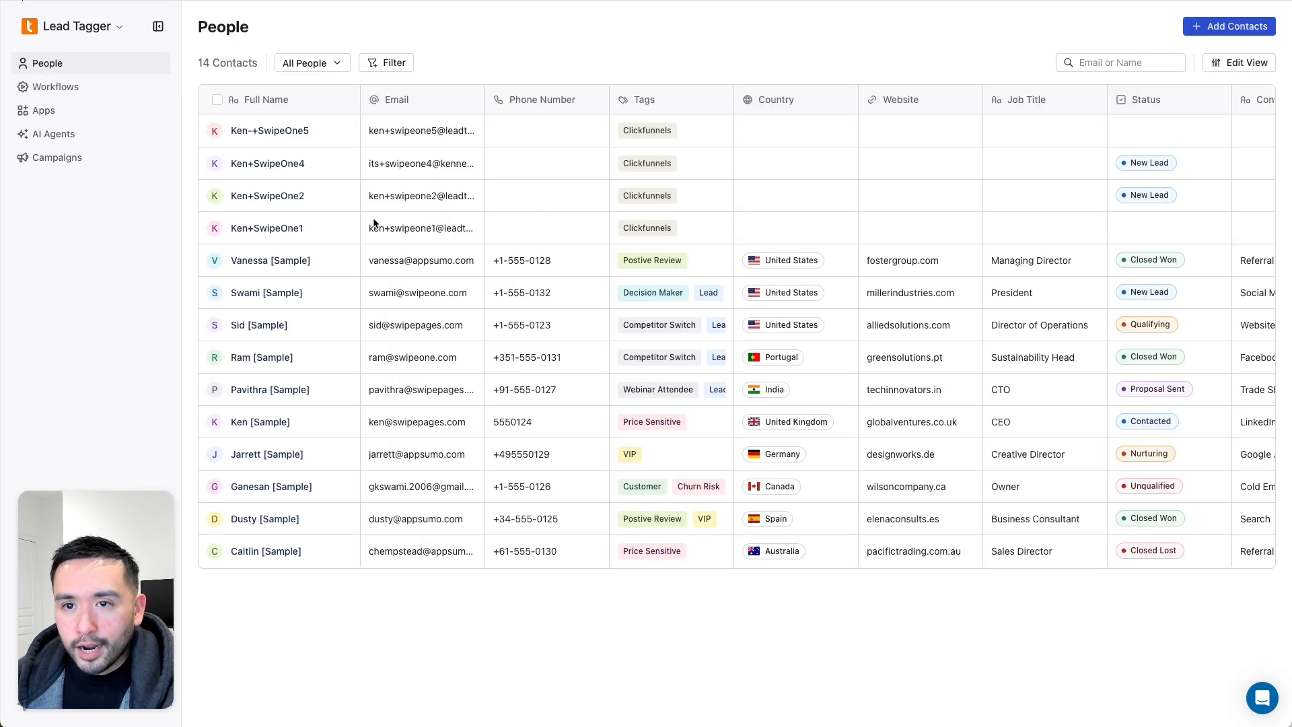
scroll(533, 231, "right", 1)
scroll(532, 231, "right", 10)
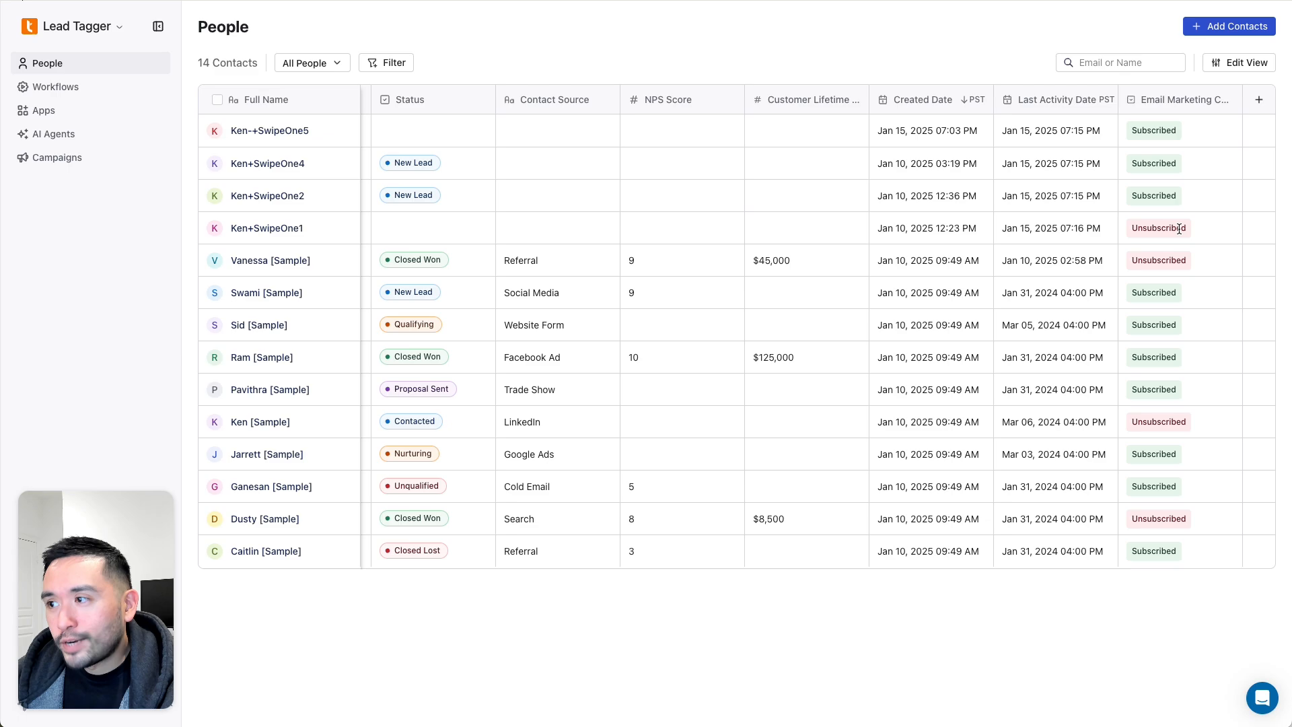
left_click(1140, 225)
left_click(1140, 225)
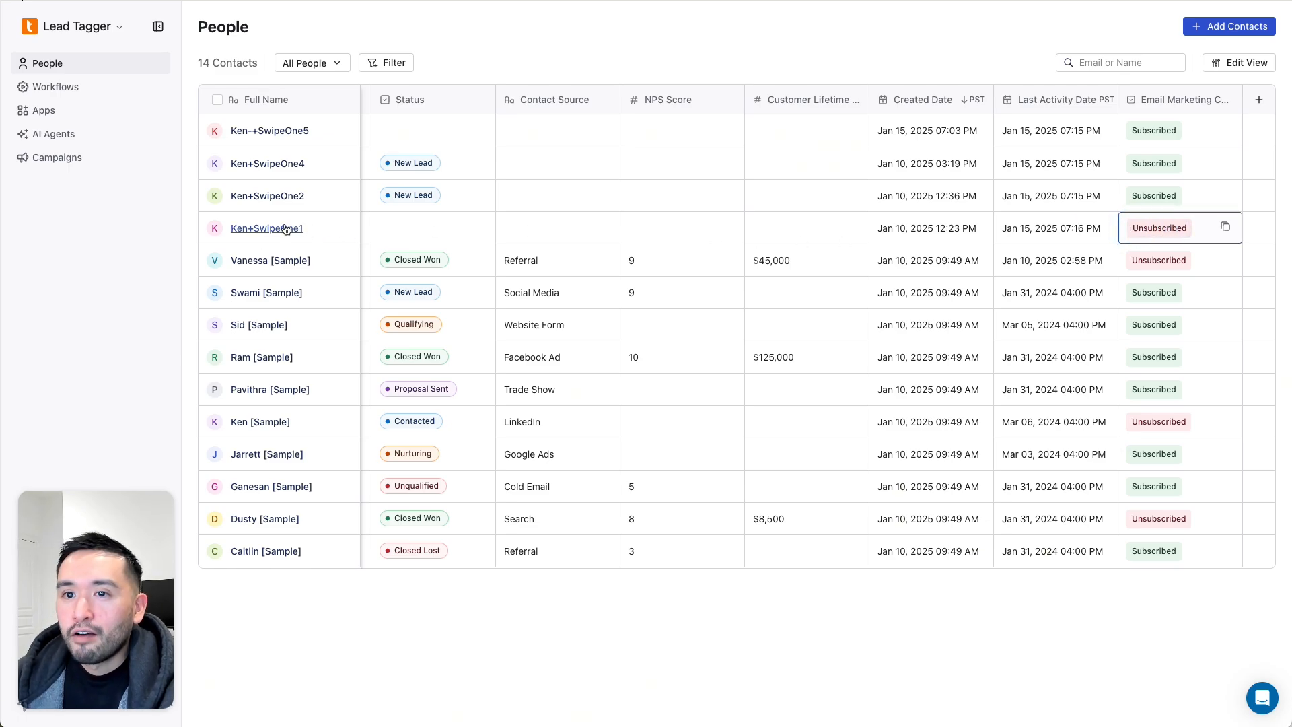
left_click_drag(1242, 98, 1279, 100)
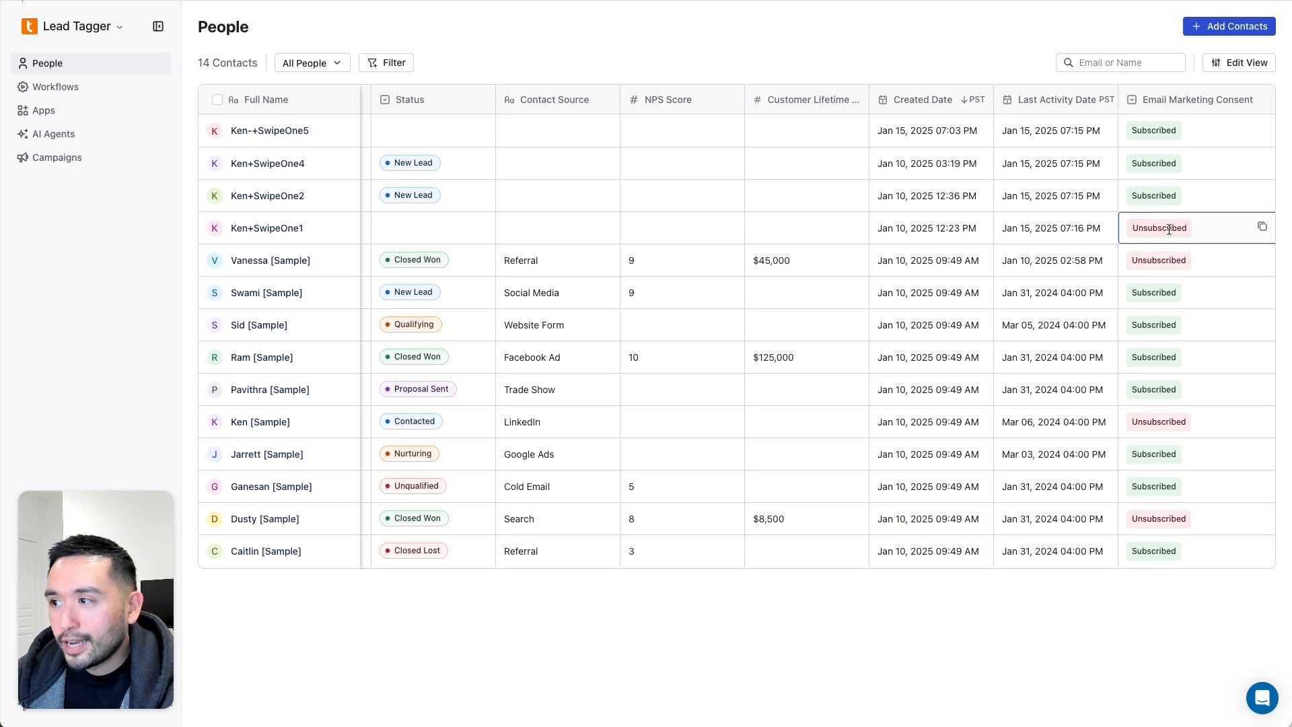
left_click(1142, 231)
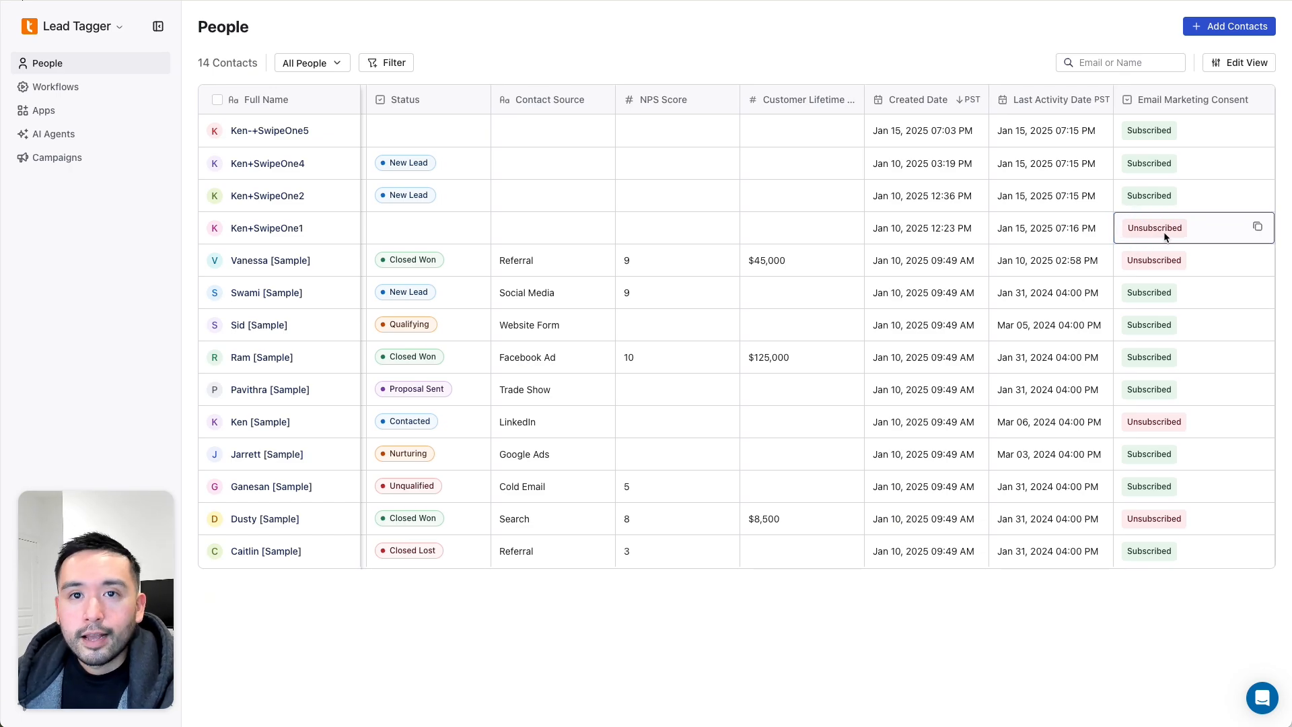
left_click(71, 159)
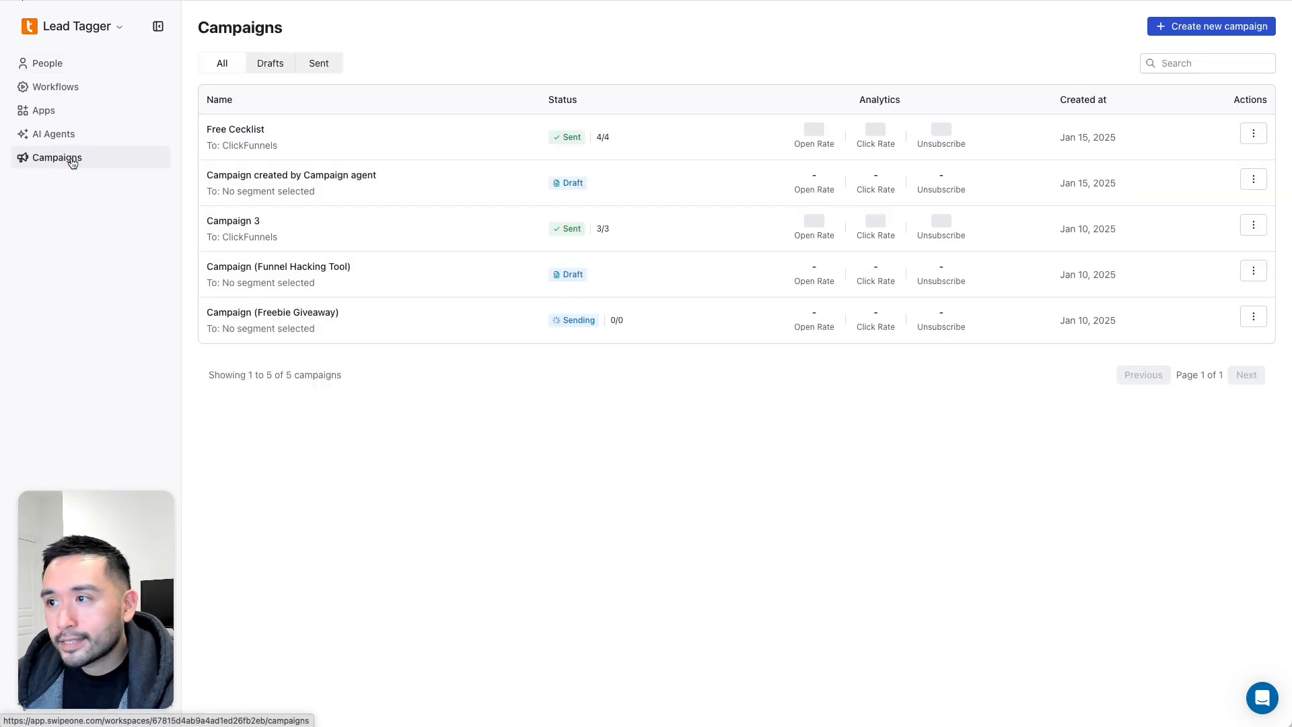
left_click_drag(929, 127, 959, 140)
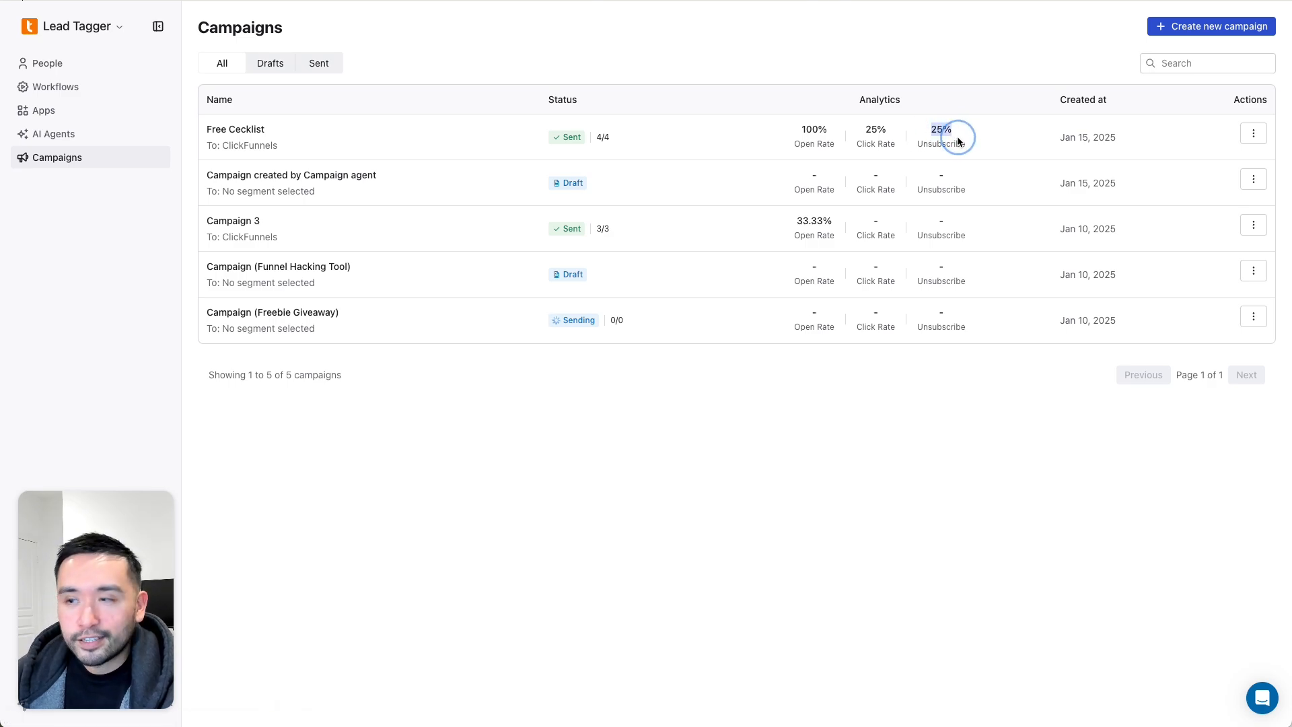
left_click(960, 138)
left_click(1253, 133)
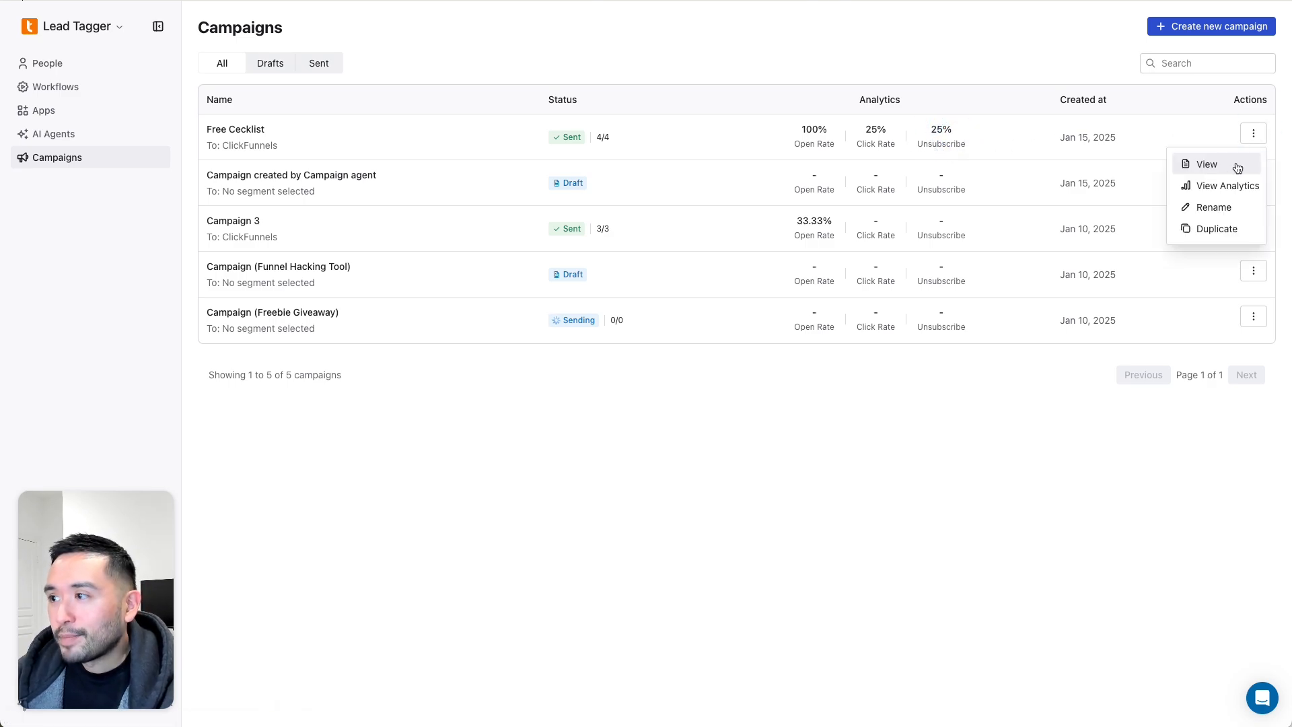
left_click(1216, 185)
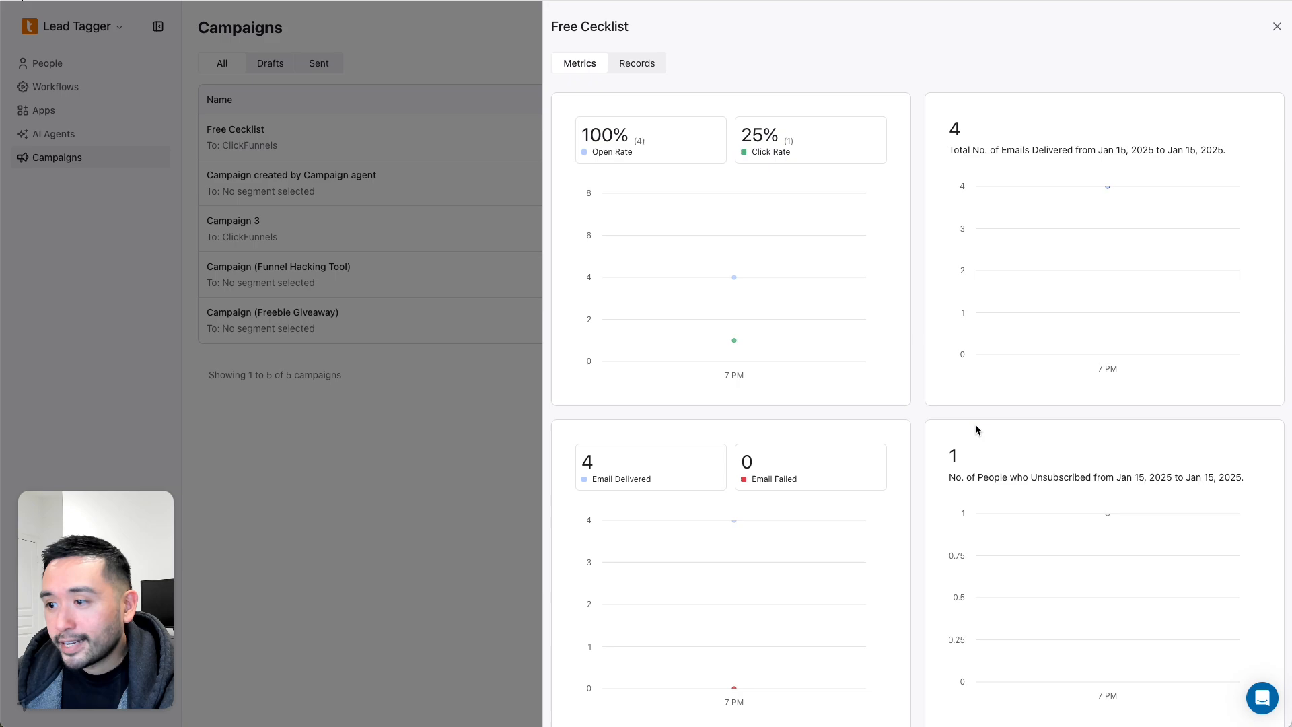
scroll(951, 471, "down", 1)
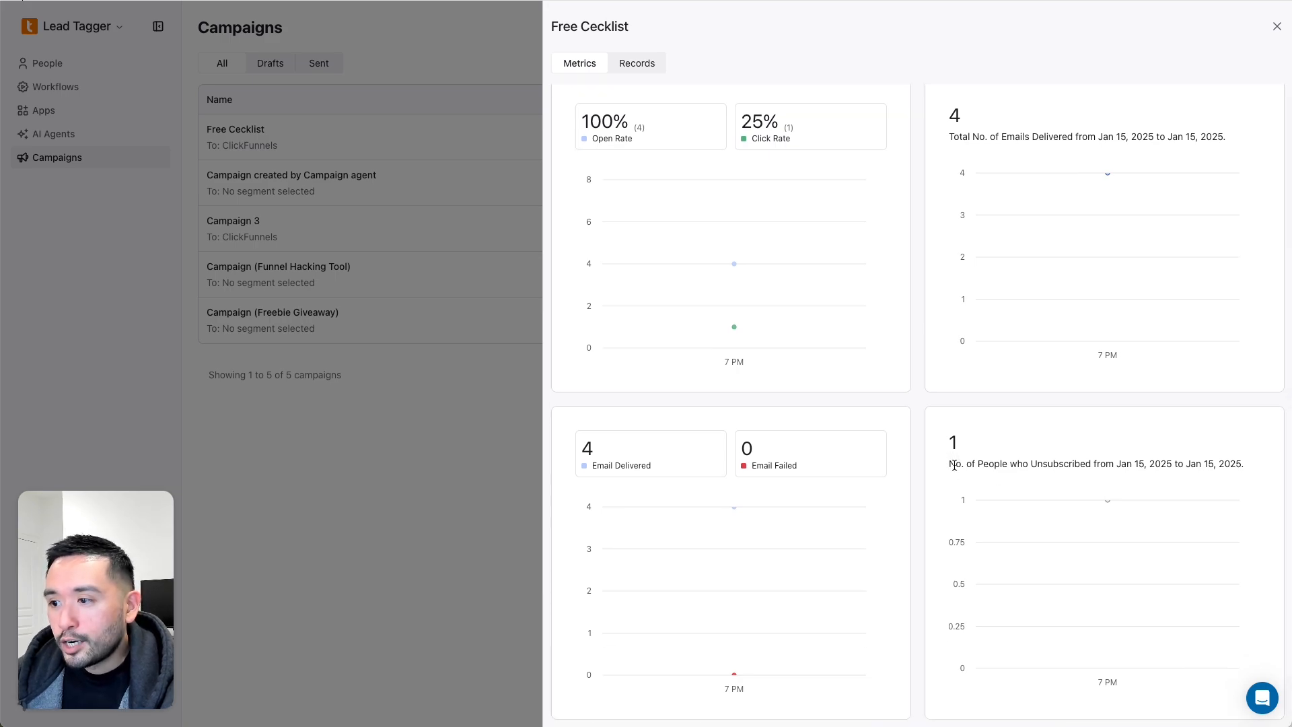
left_click_drag(954, 466, 1113, 464)
double_click(951, 443)
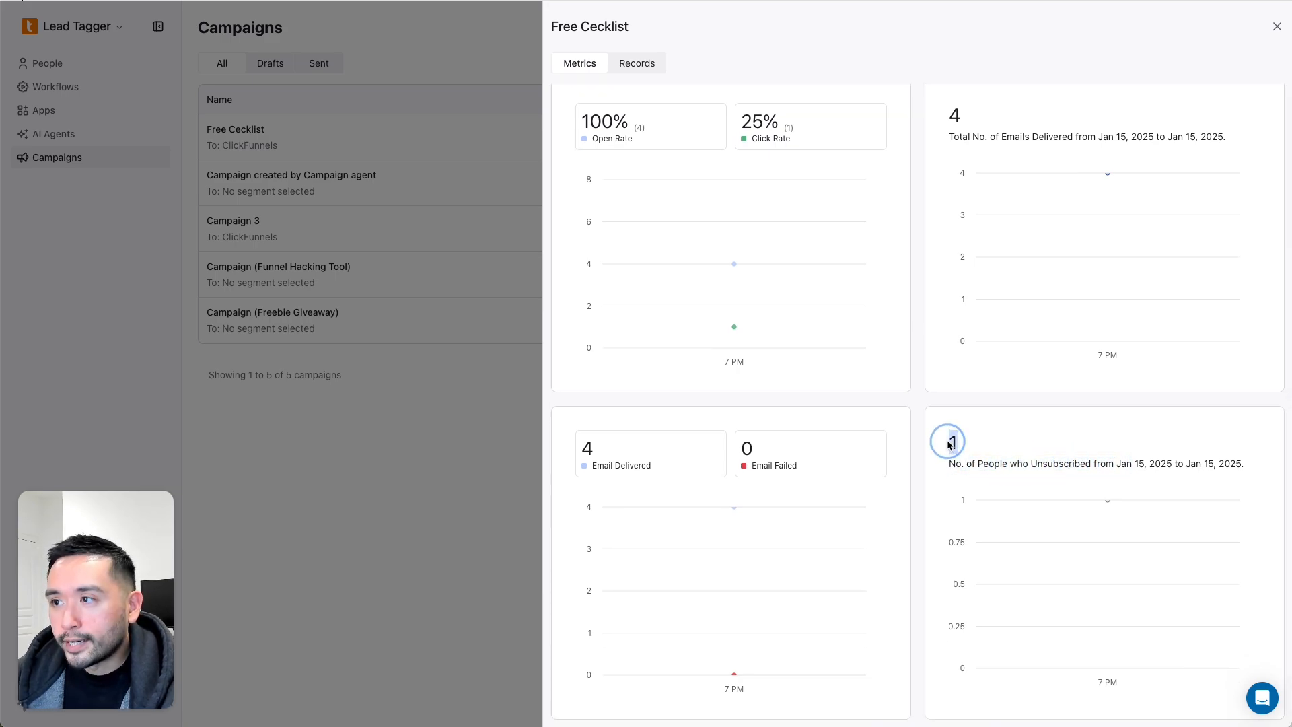
left_click(448, 403)
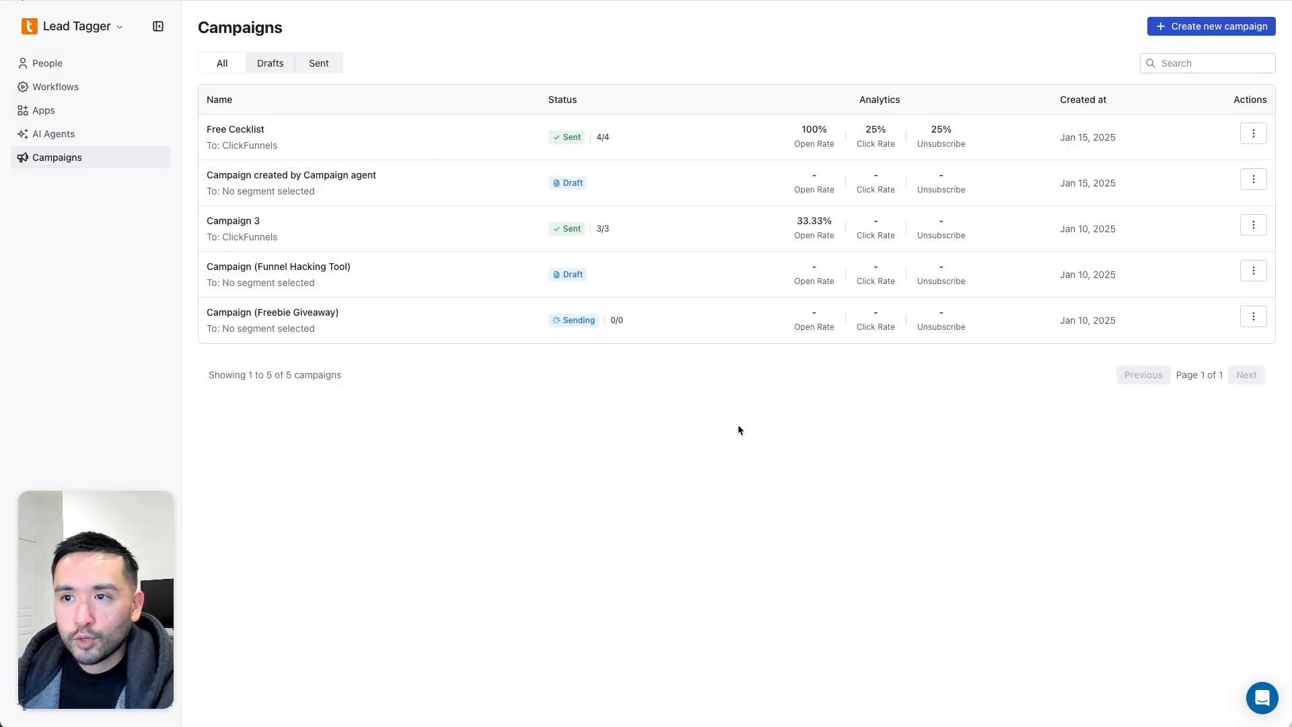
left_click(1253, 132)
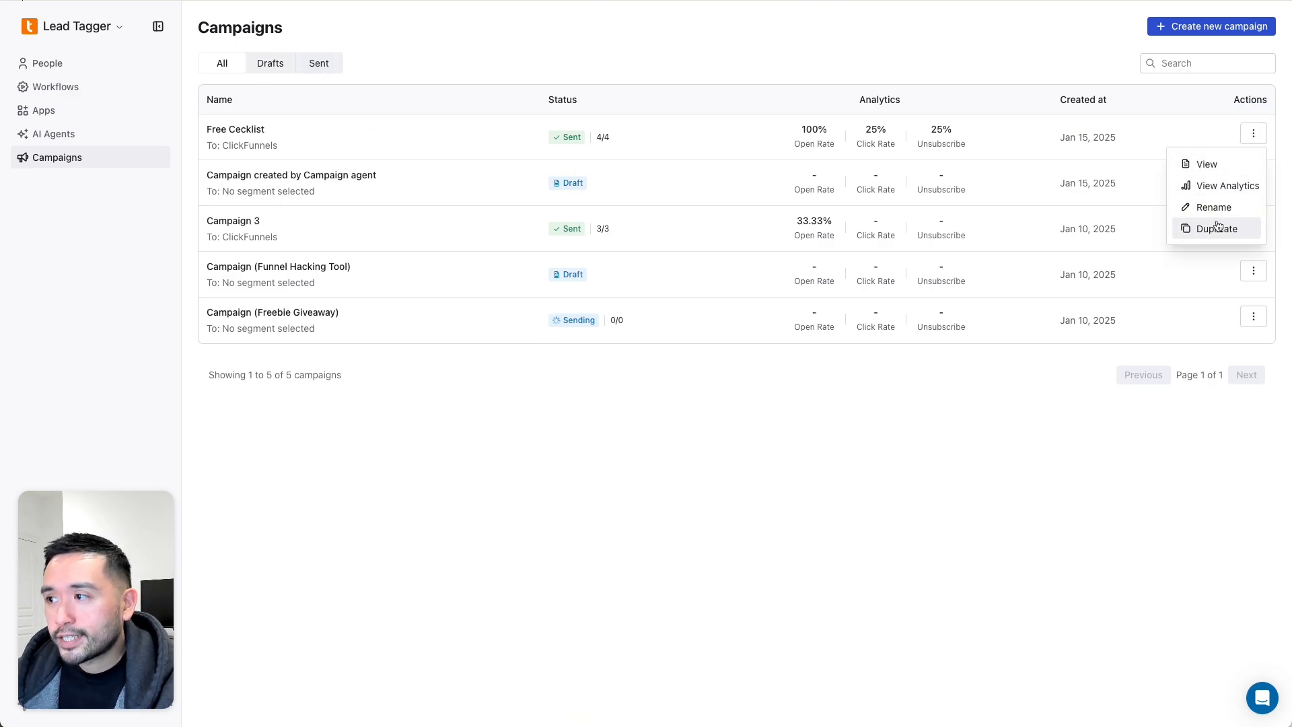
left_click(1080, 49)
left_click(1253, 225)
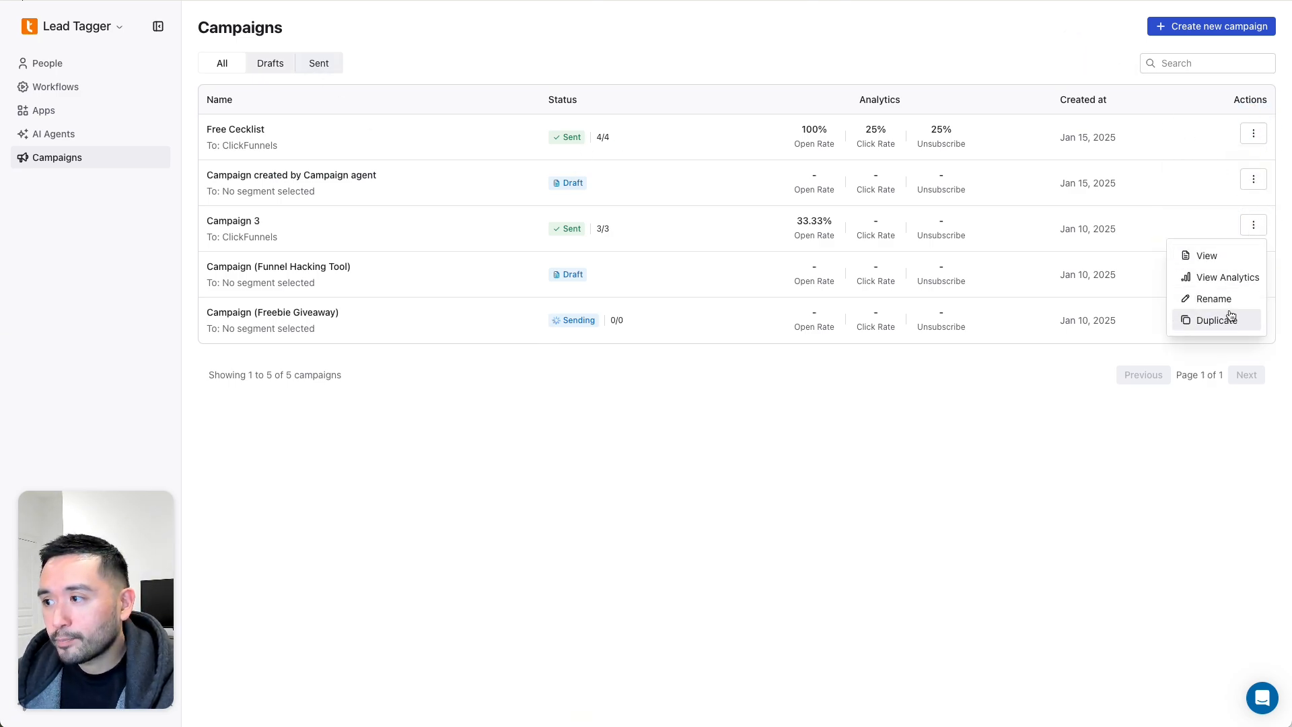
left_click(1230, 316)
left_click(1248, 181)
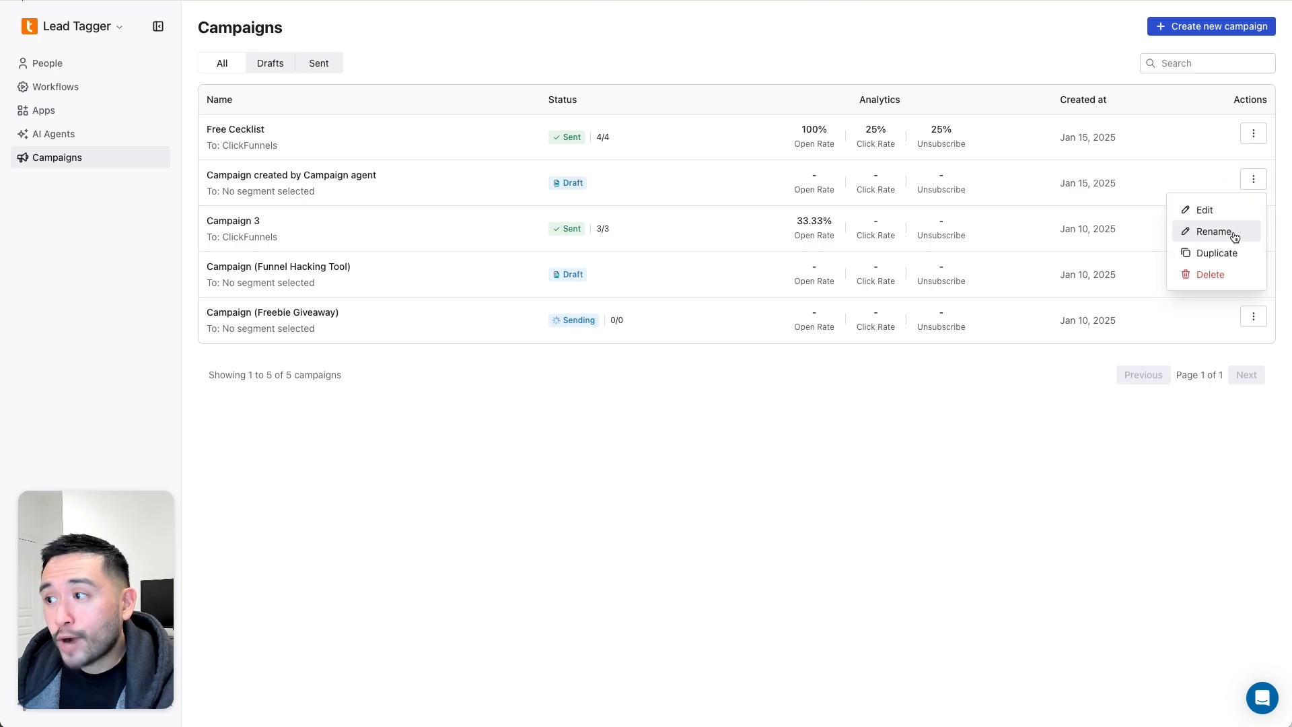
left_click(812, 383)
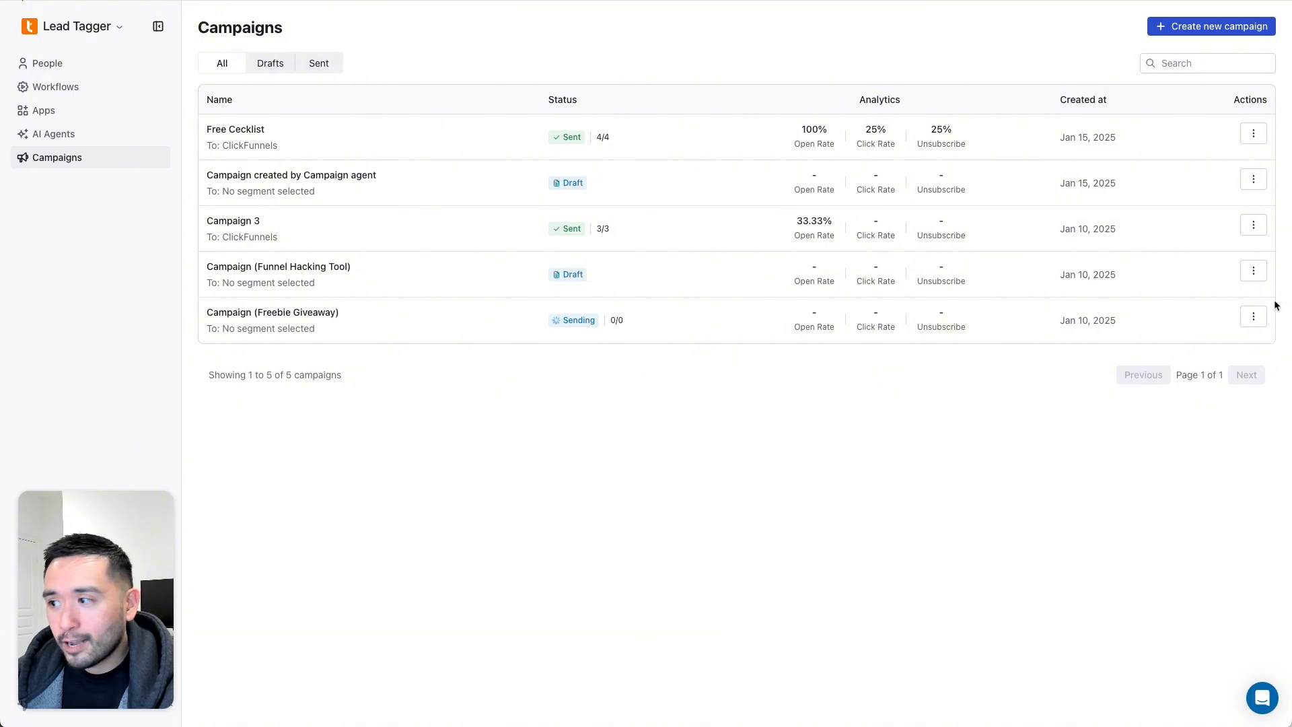
left_click(1253, 317)
left_click(994, 429)
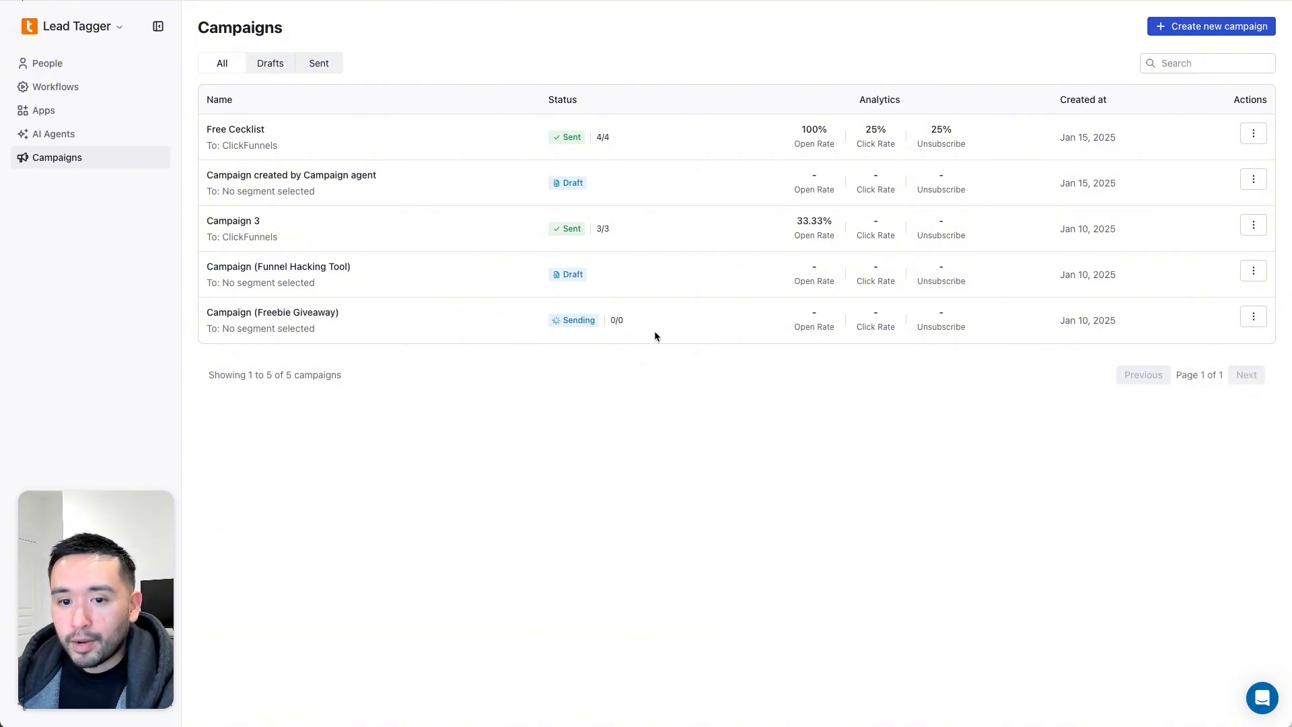
left_click_drag(654, 331, 559, 328)
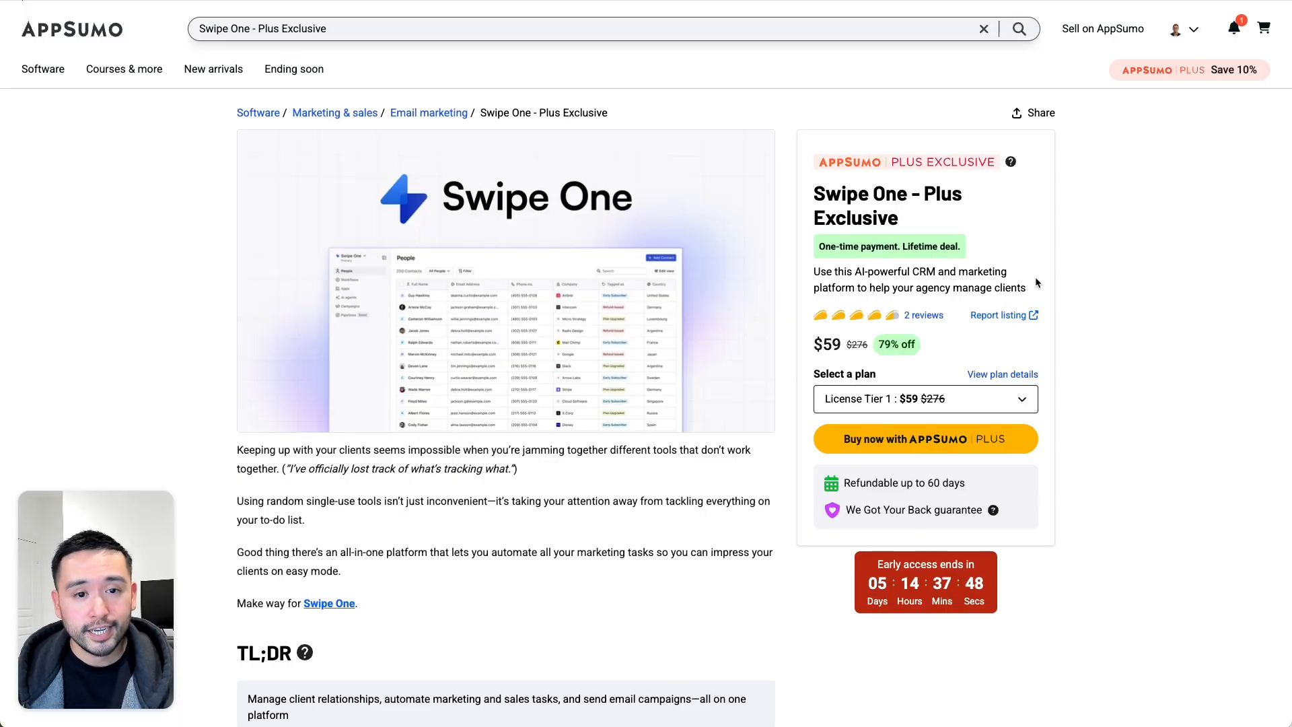
- Scroll the Swipe One - Plus Exclusive page down to the Plans & features table of License Tiers 1–4
scroll(1020, 282, "down", 2)
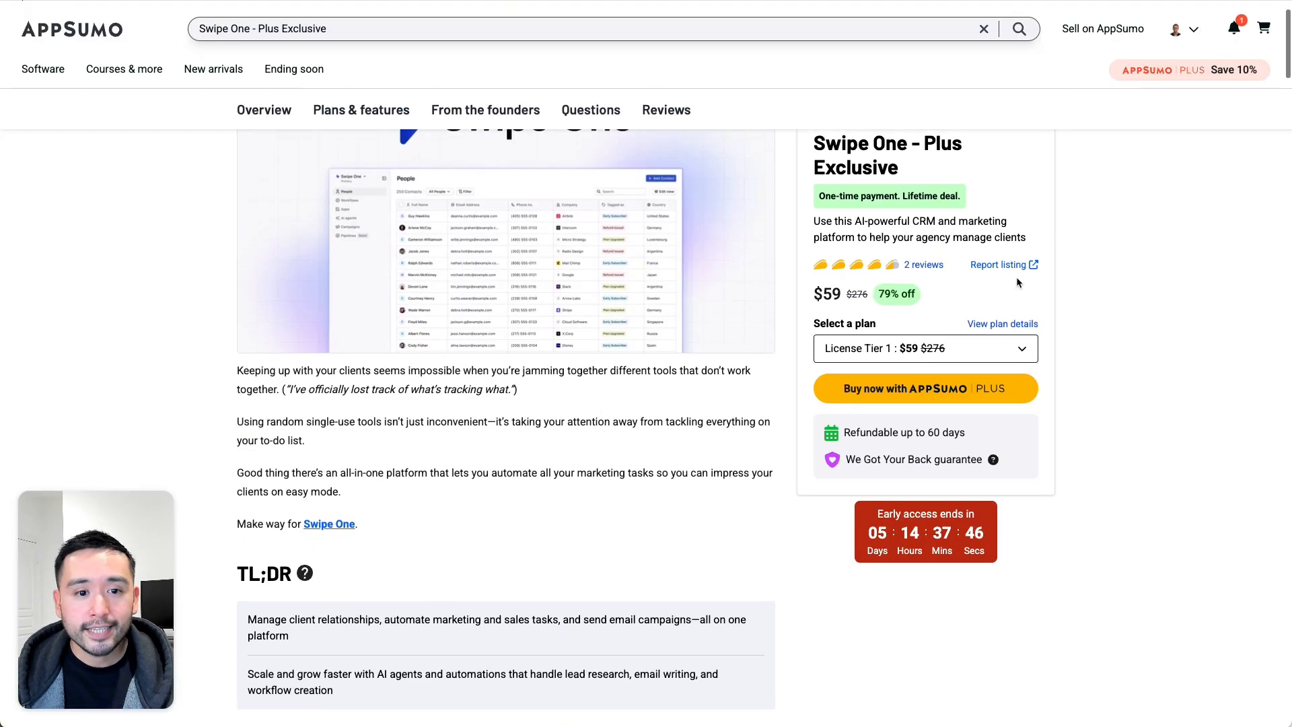
scroll(1017, 282, "down", 2)
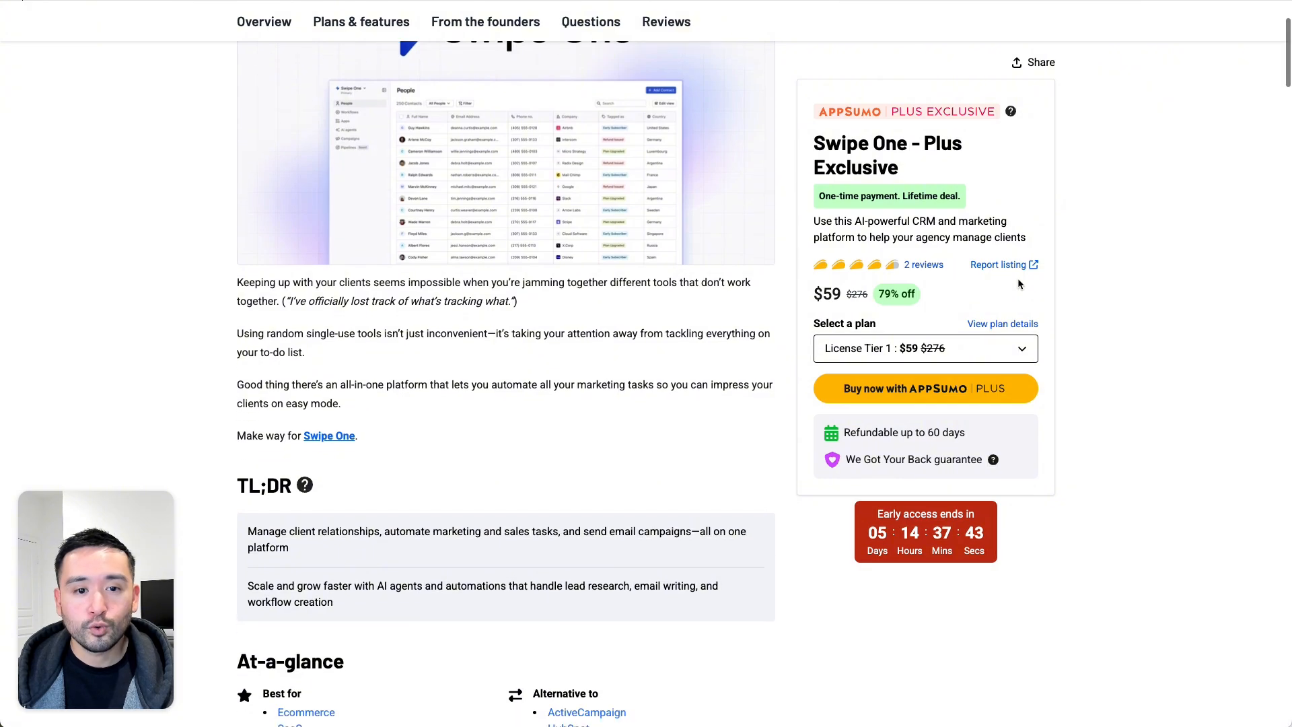
scroll(1019, 284, "down", 10)
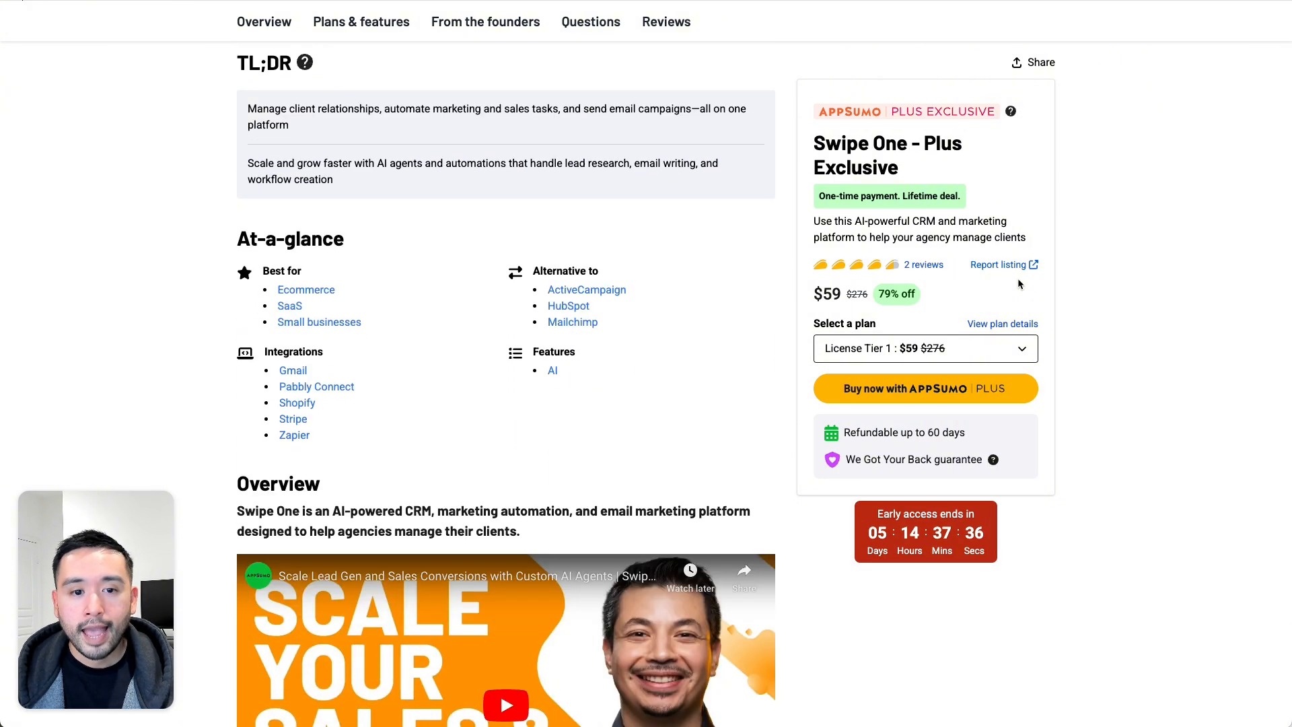
scroll(1019, 283, "down", 12)
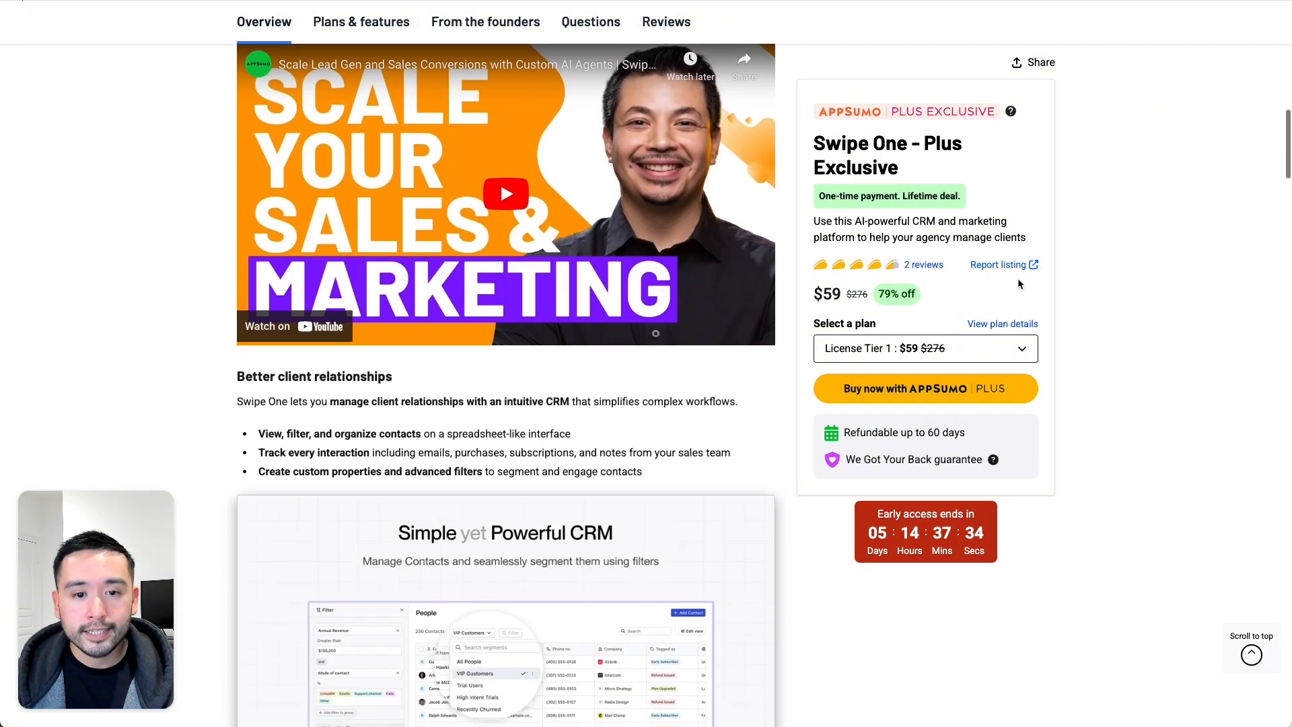
scroll(1019, 284, "down", 9)
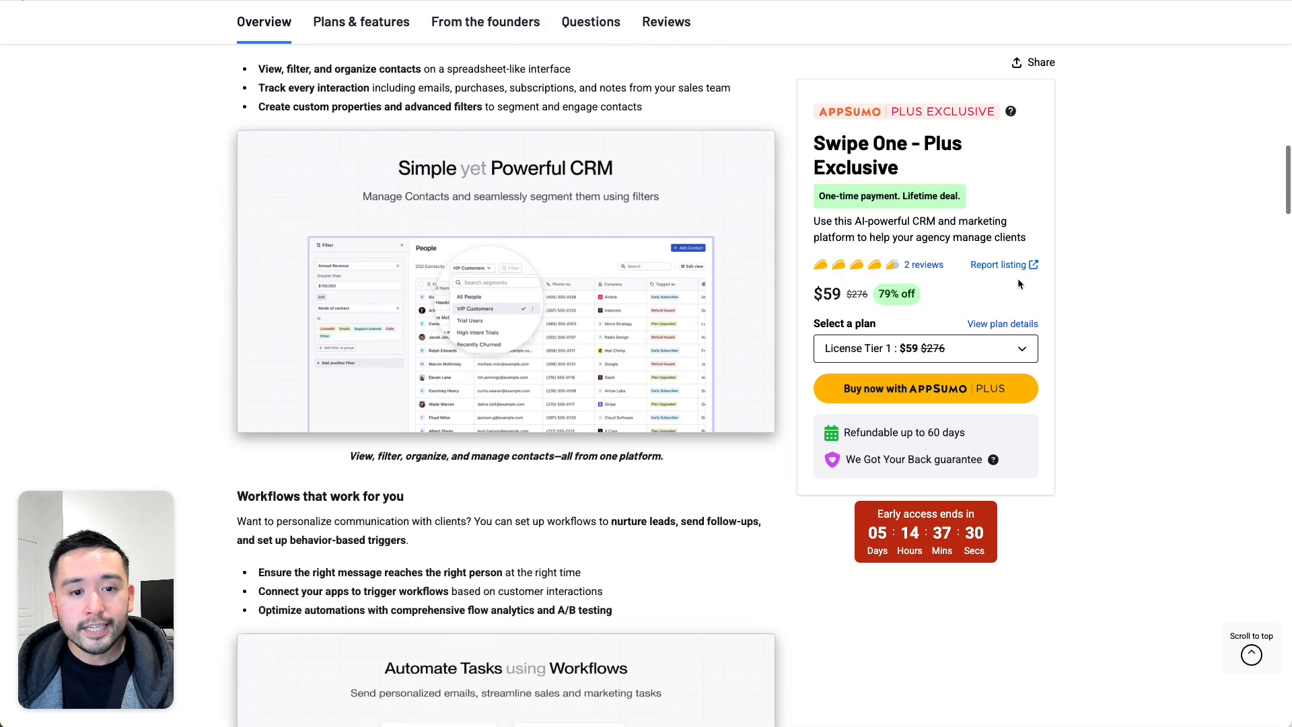
scroll(1020, 284, "down", 6)
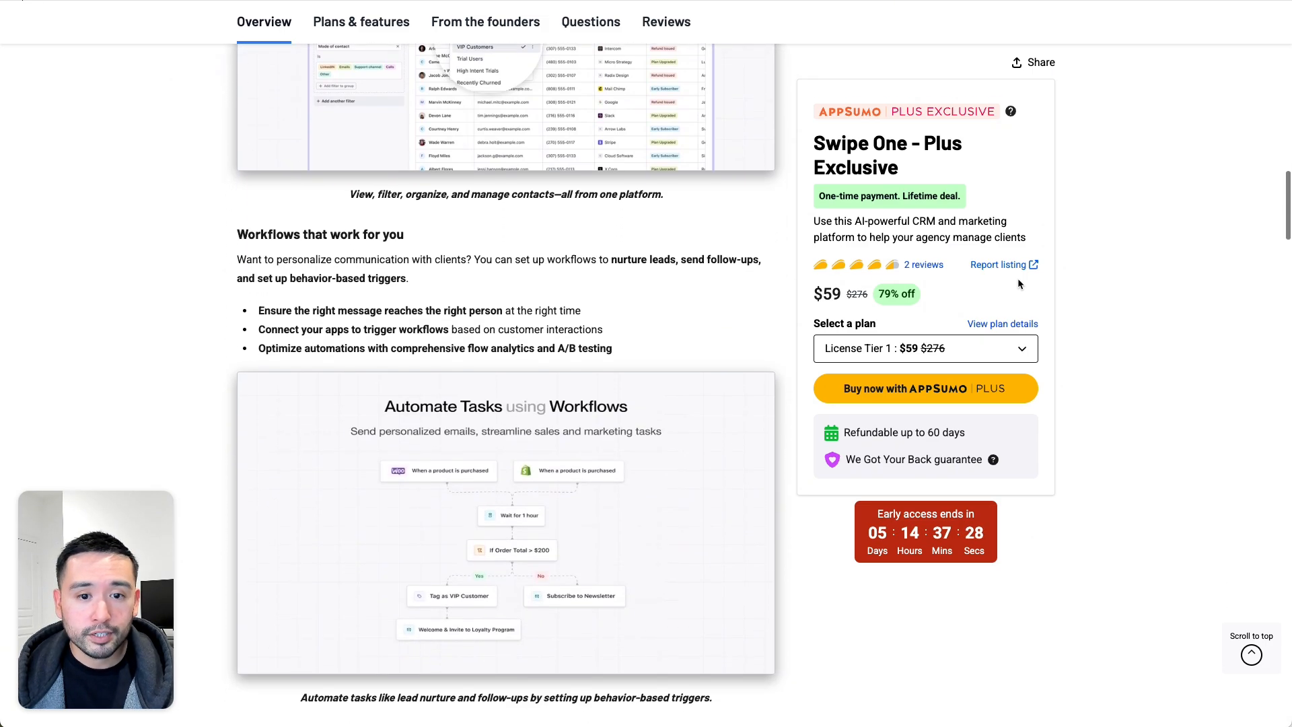
scroll(1020, 284, "down", 5)
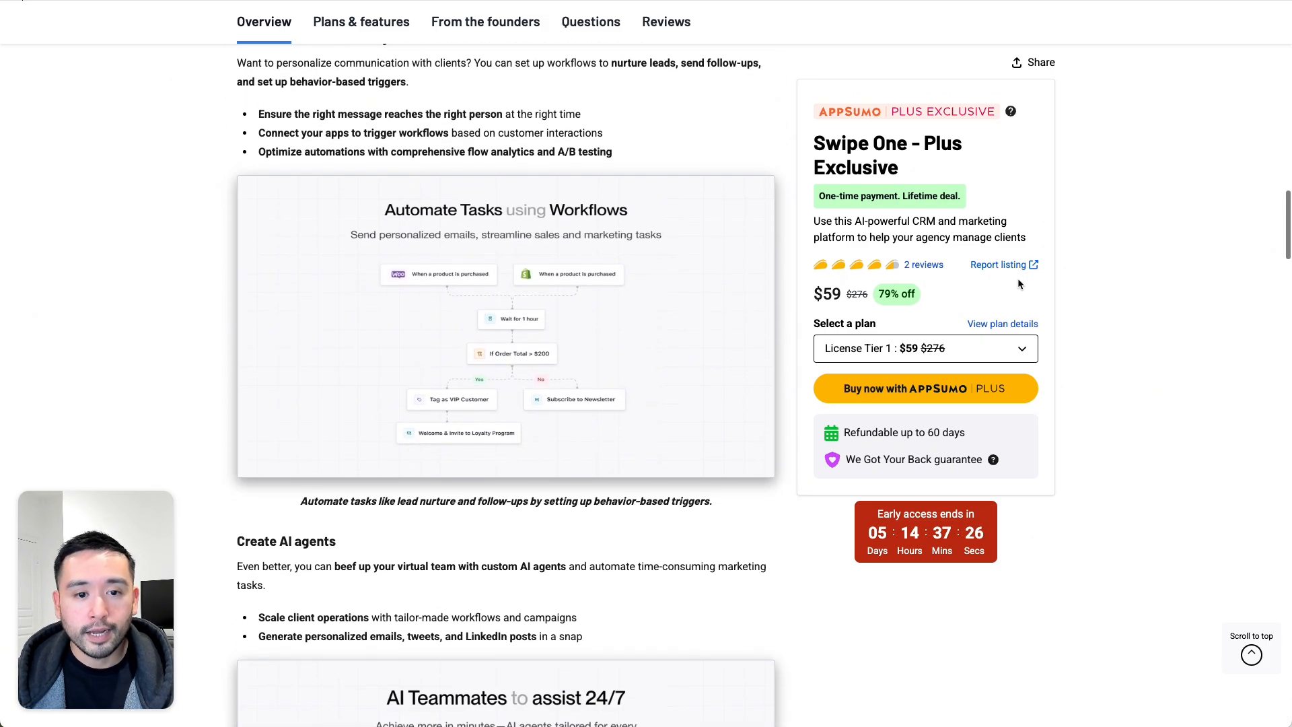
scroll(1019, 284, "down", 14)
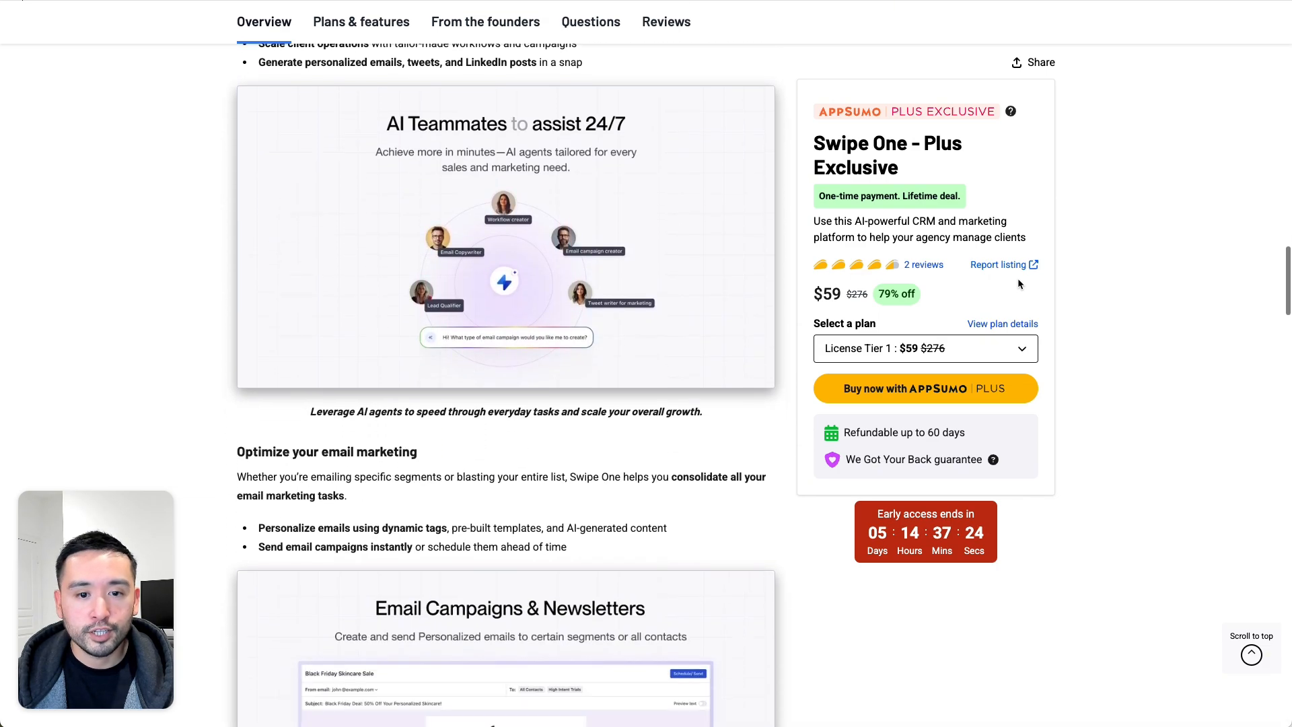
scroll(1018, 282, "down", 5)
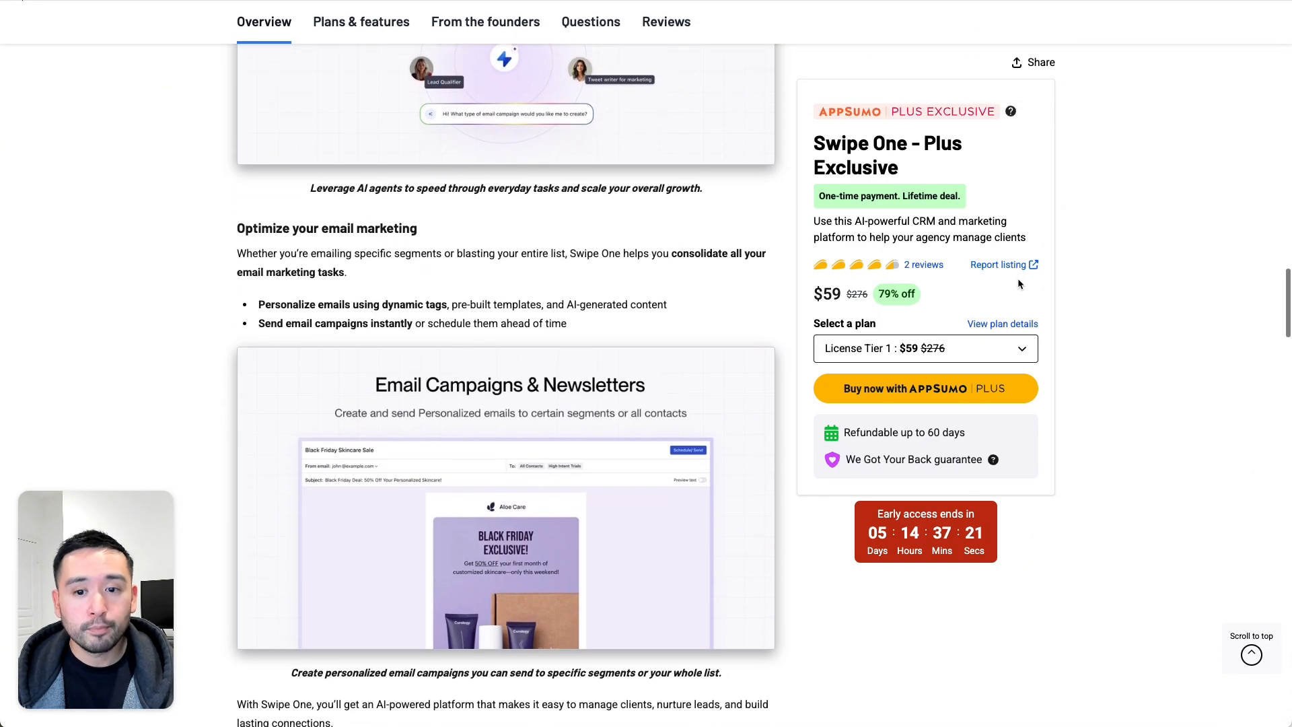
scroll(1019, 284, "down", 12)
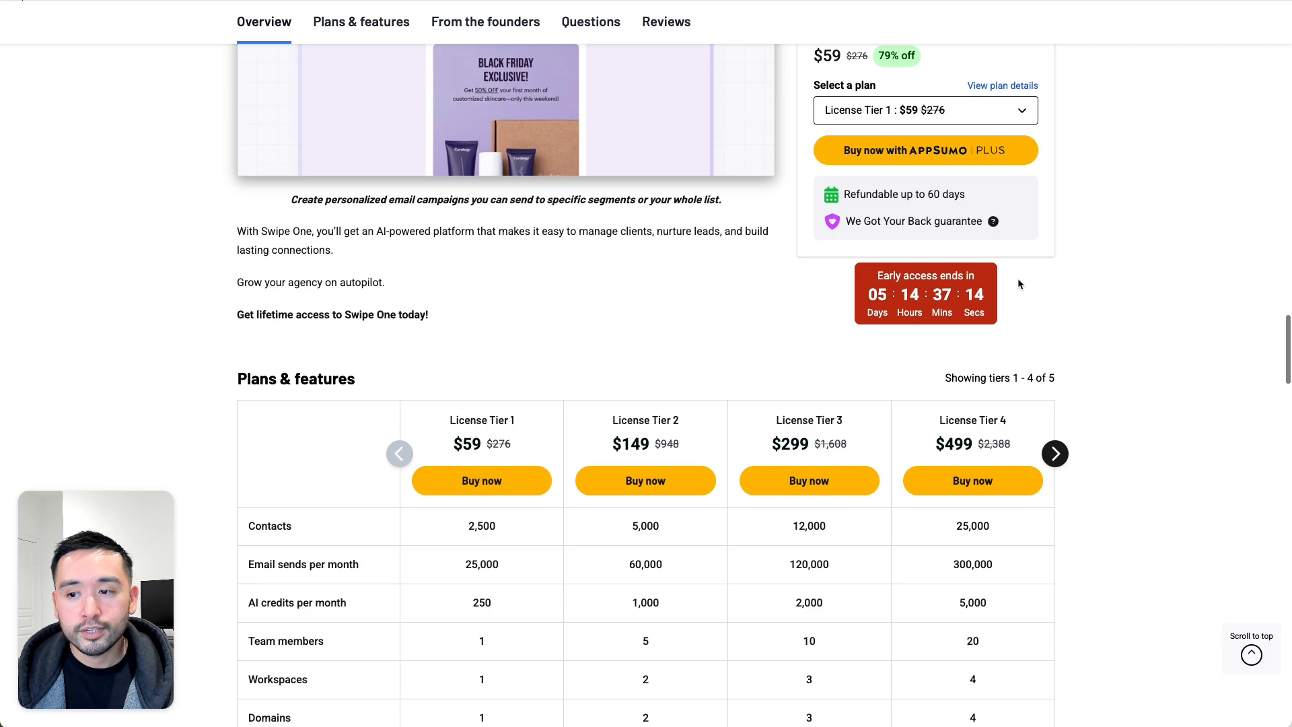
scroll(1017, 282, "down", 5)
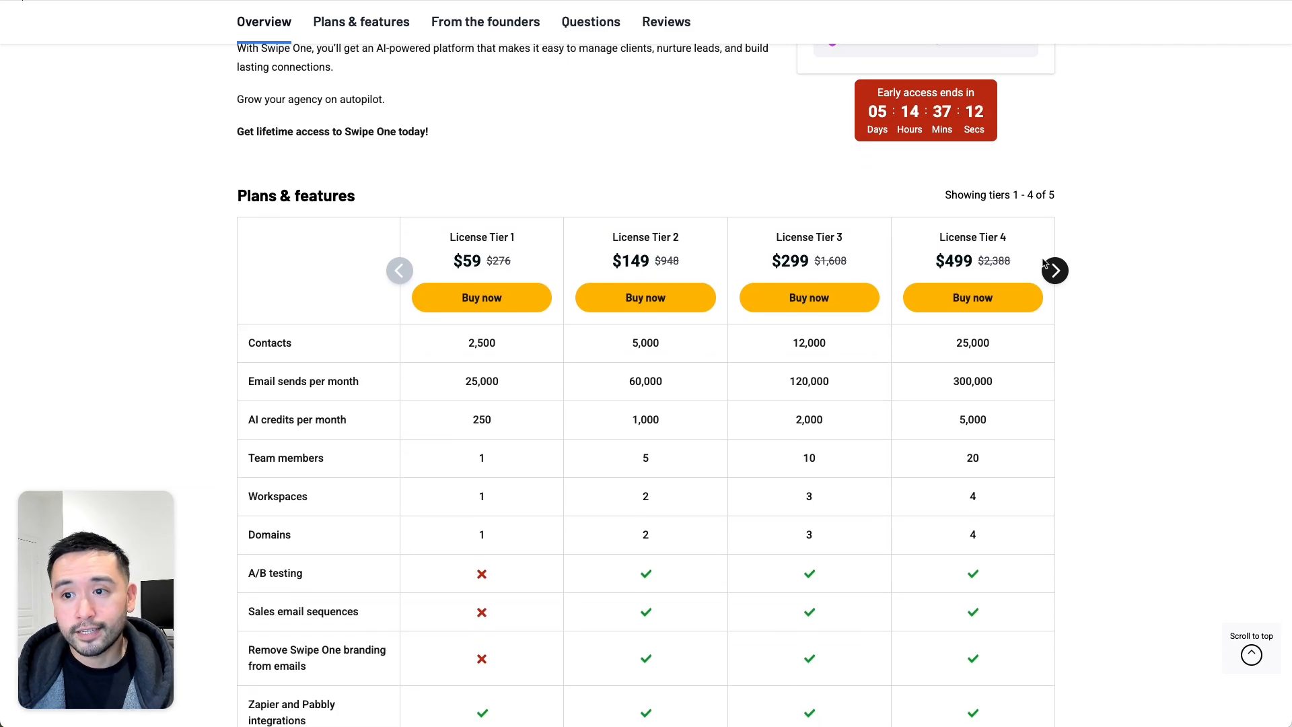